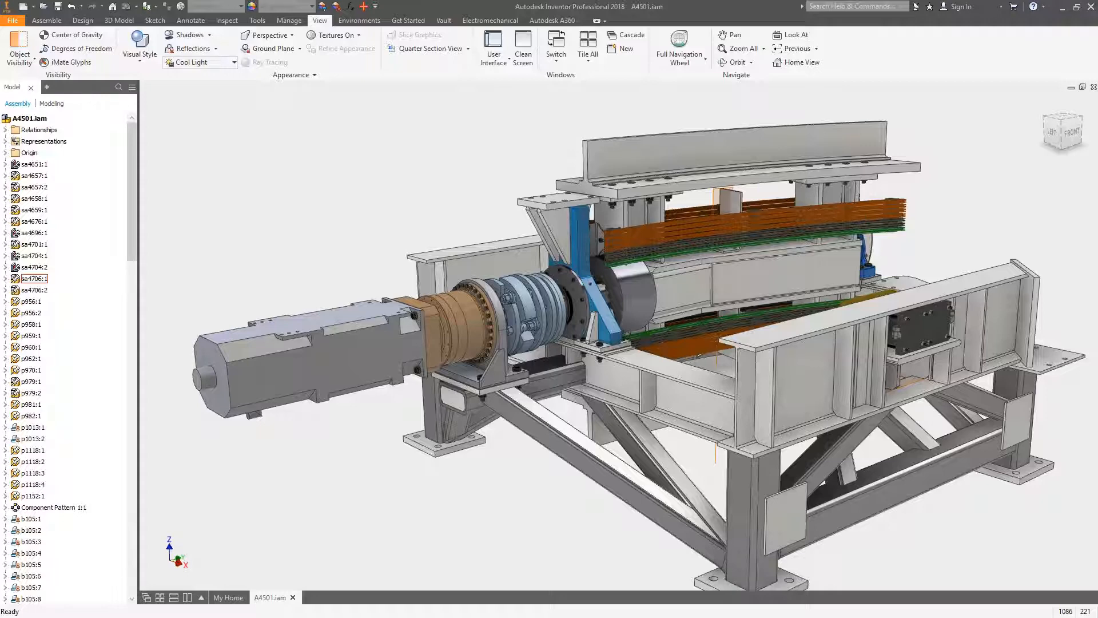
Look through the English and Metric template folders for new files, then dismiss the dialog without creating one.
click(23, 7)
drag(452, 139, 318, 94)
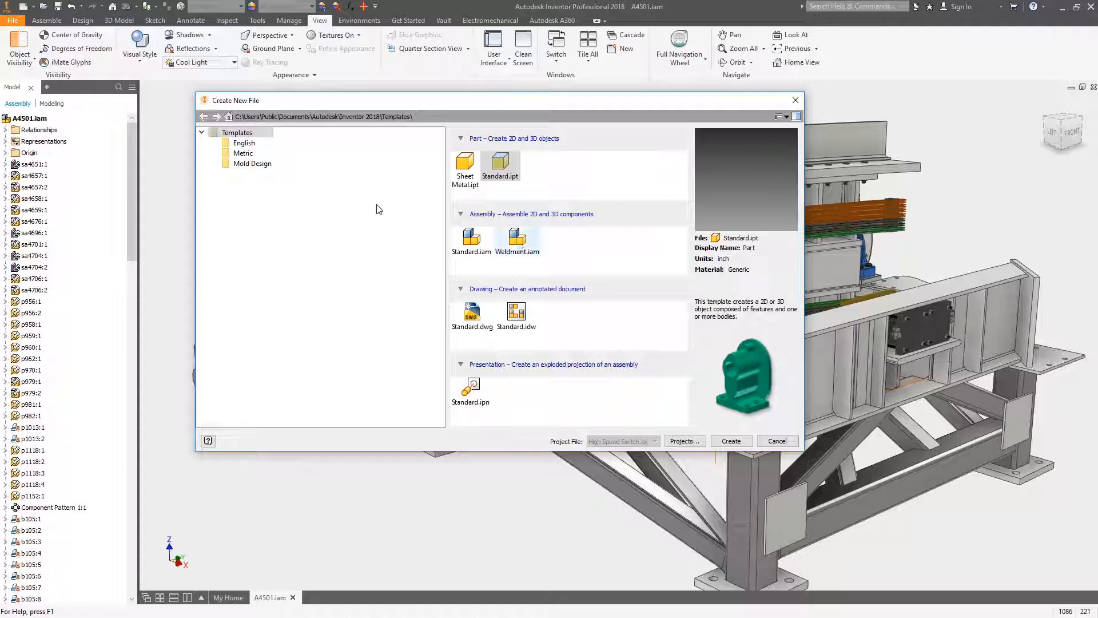
click(244, 143)
click(243, 153)
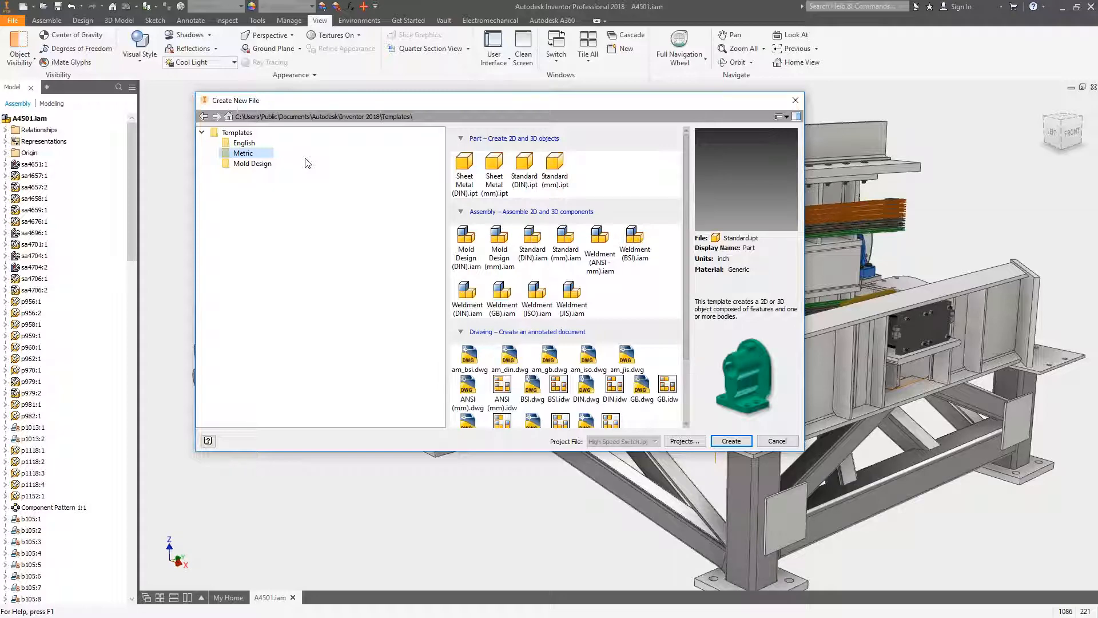
click(776, 442)
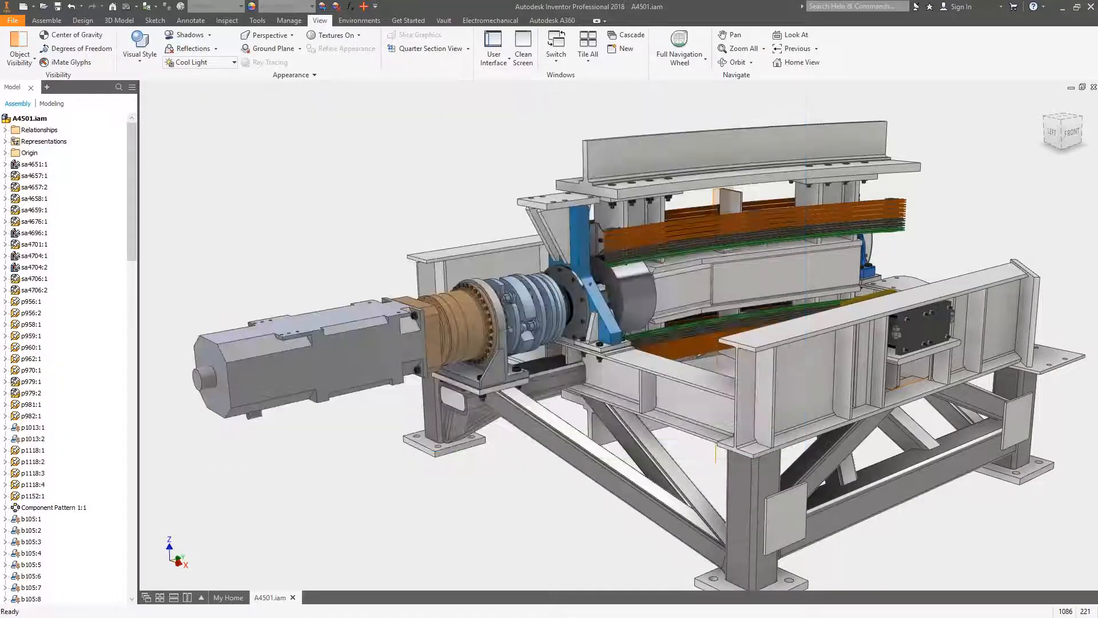
Open the base frame weldment sa4651 in its own window, and from it open the side beam weldment SA4660.
right_click(617, 470)
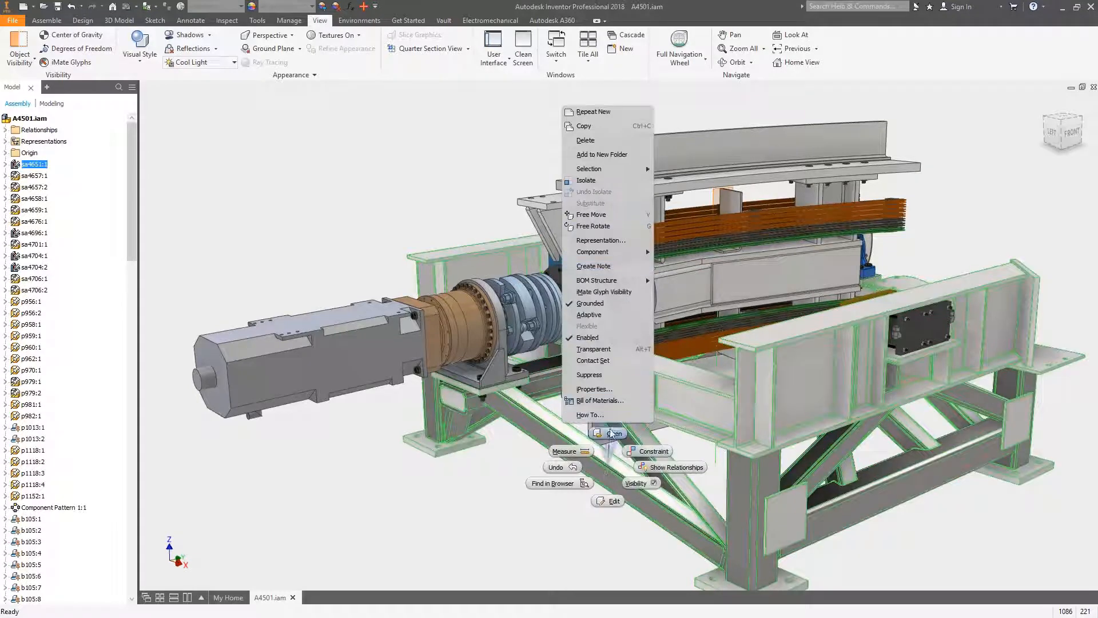
click(611, 433)
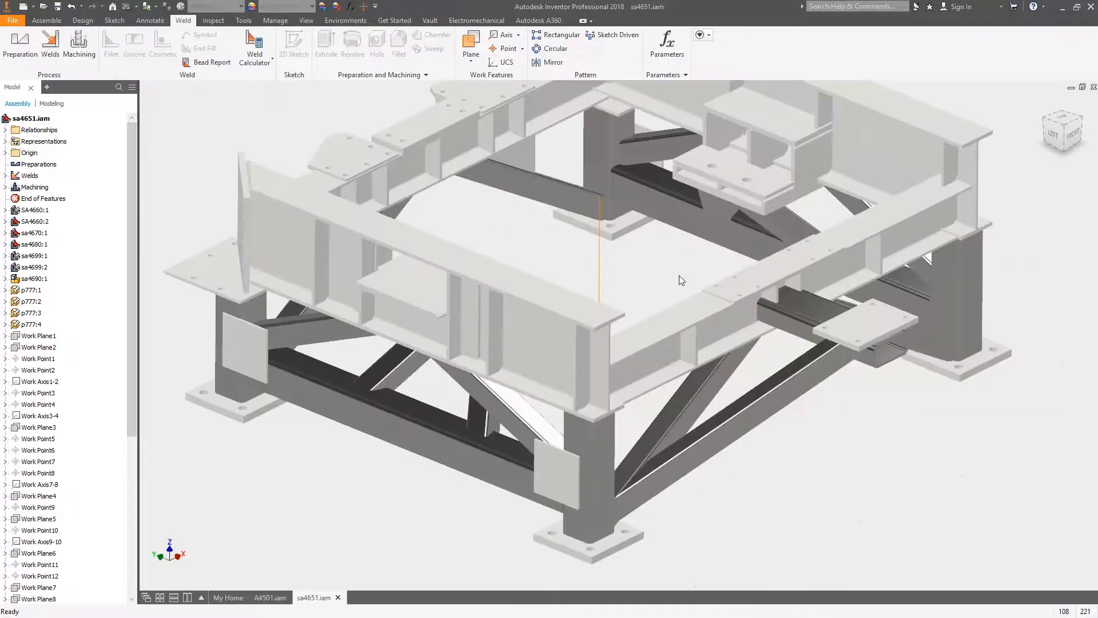
shift+middle_drag(953, 313, 1018, 326)
middle_drag(287, 412, 496, 401)
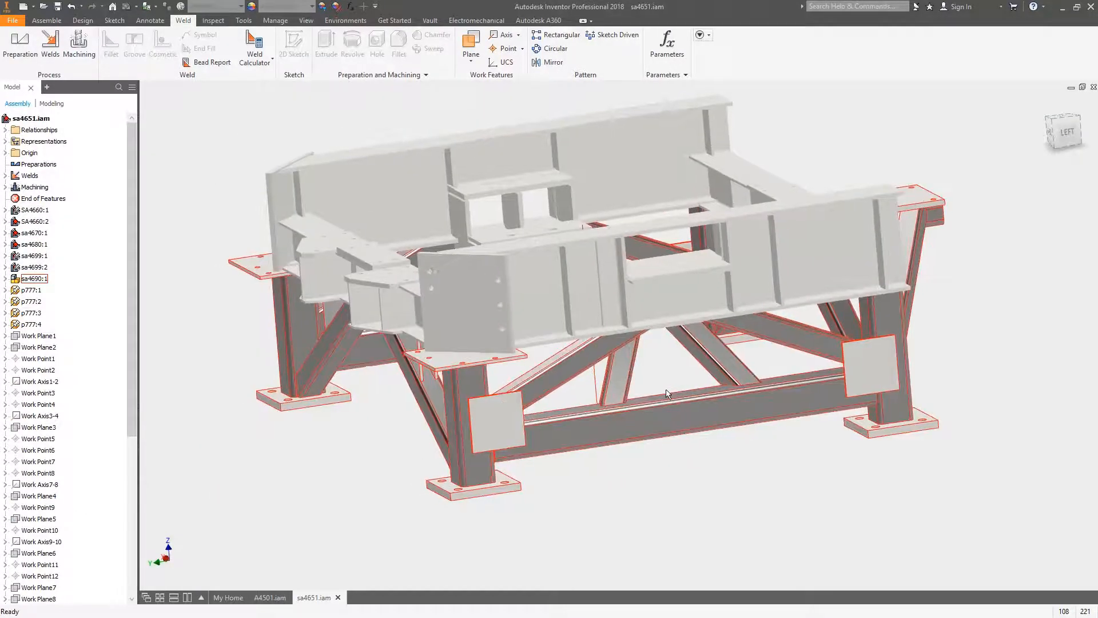
shift+middle_drag(666, 394, 634, 290)
right_click(636, 290)
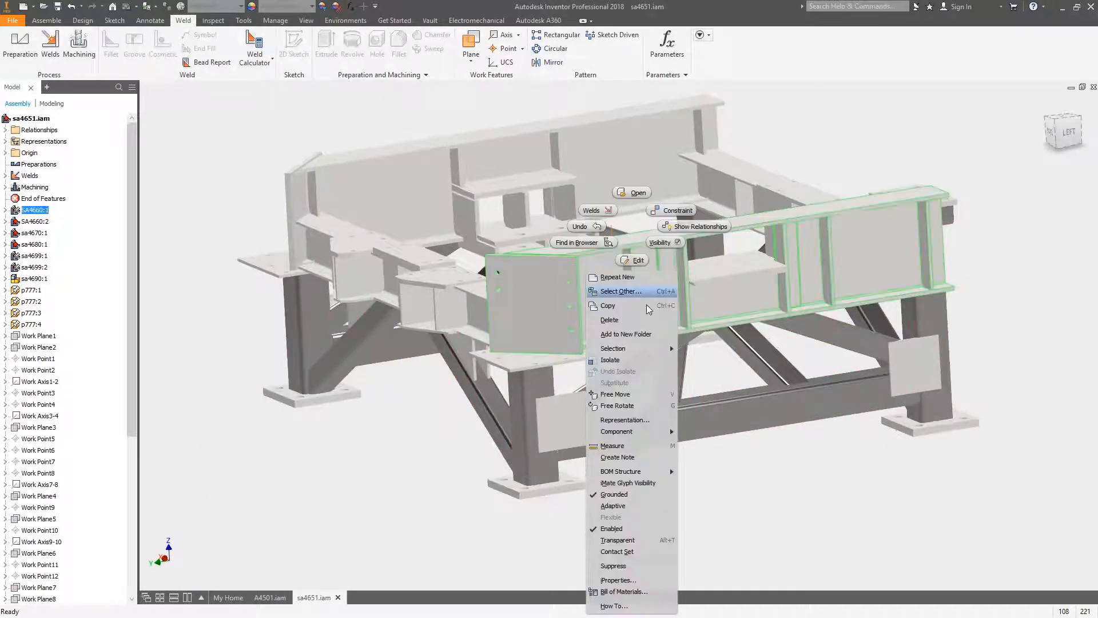
key(Escape)
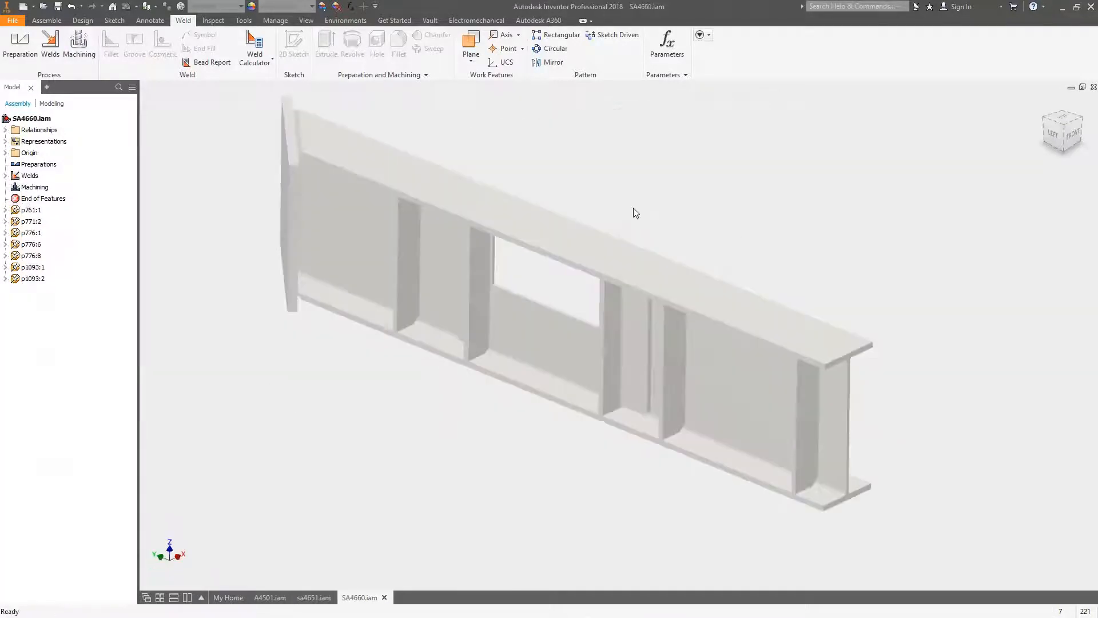
Examine the SA4660 beam's stiffeners and I-shaped end profile up close and from the front.
middle_drag(615, 204, 669, 225)
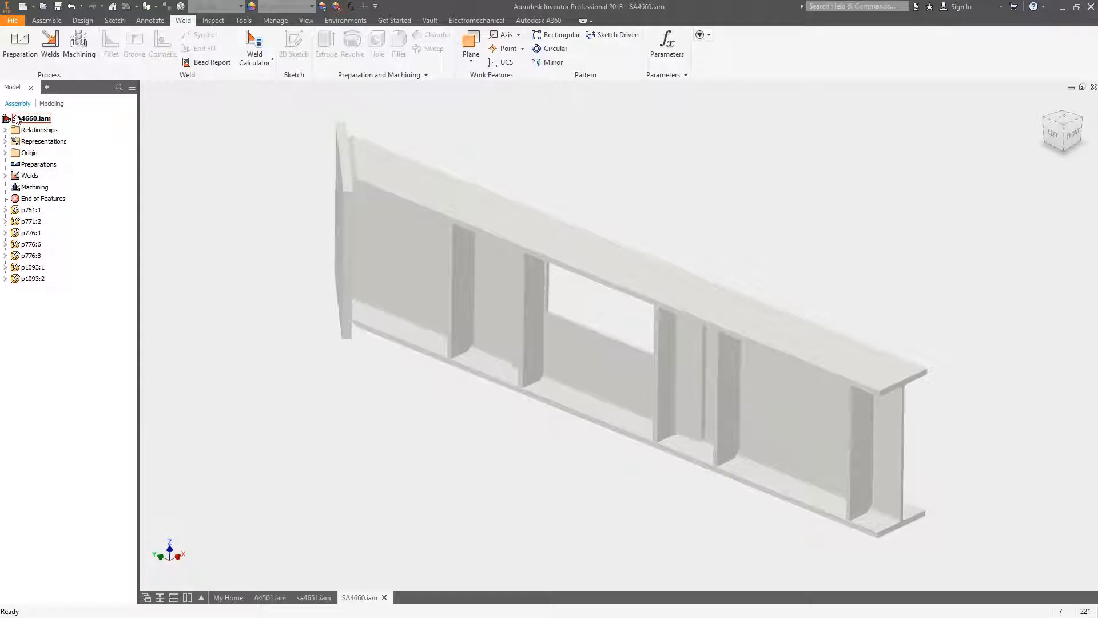
shift+middle_drag(541, 174, 591, 197)
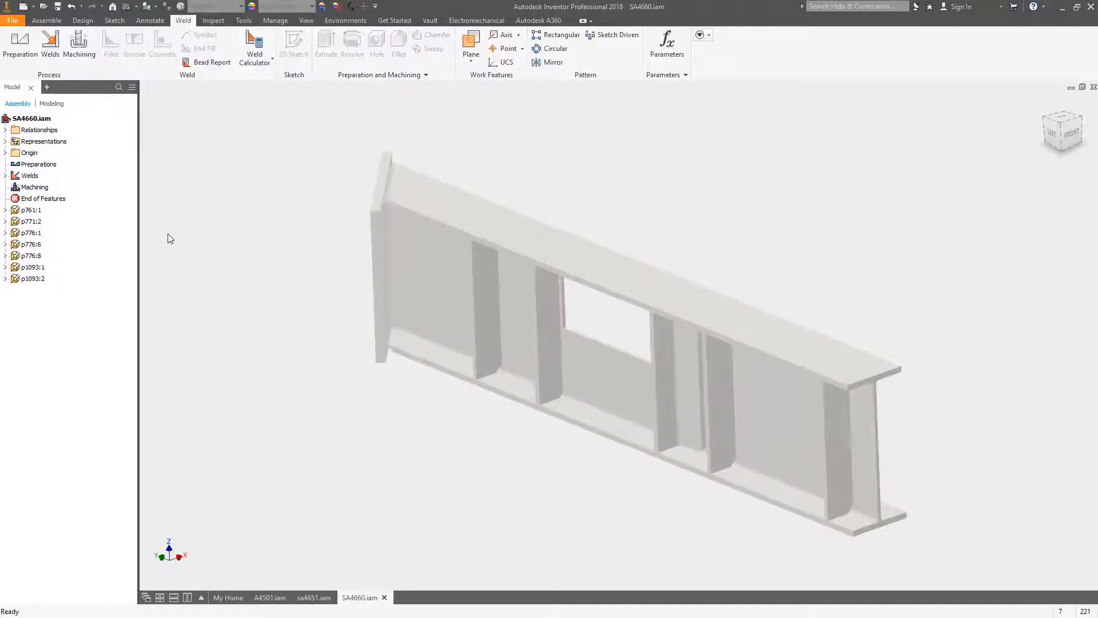
shift+middle_drag(751, 320, 698, 260)
scroll(674, 273, down, 3)
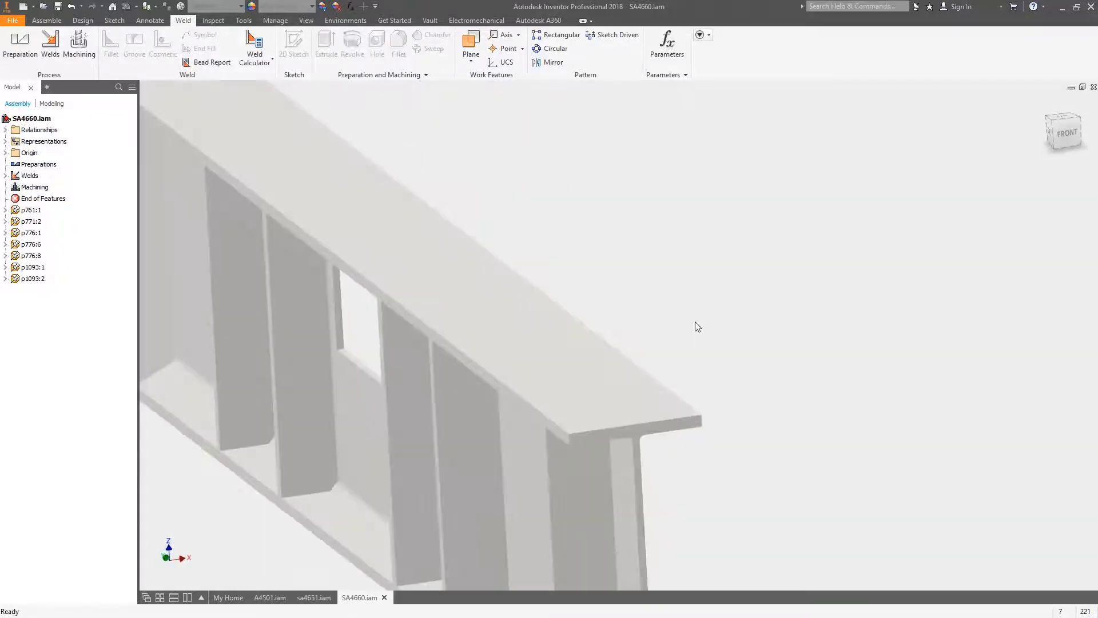
shift+middle_drag(695, 322, 672, 277)
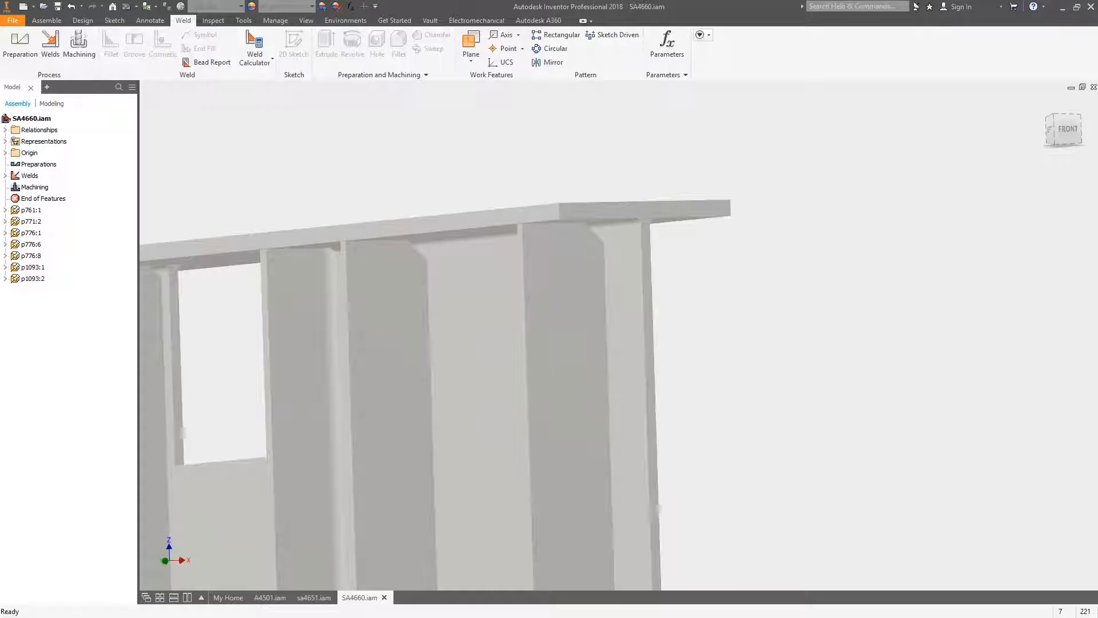
scroll(645, 206, down, 3)
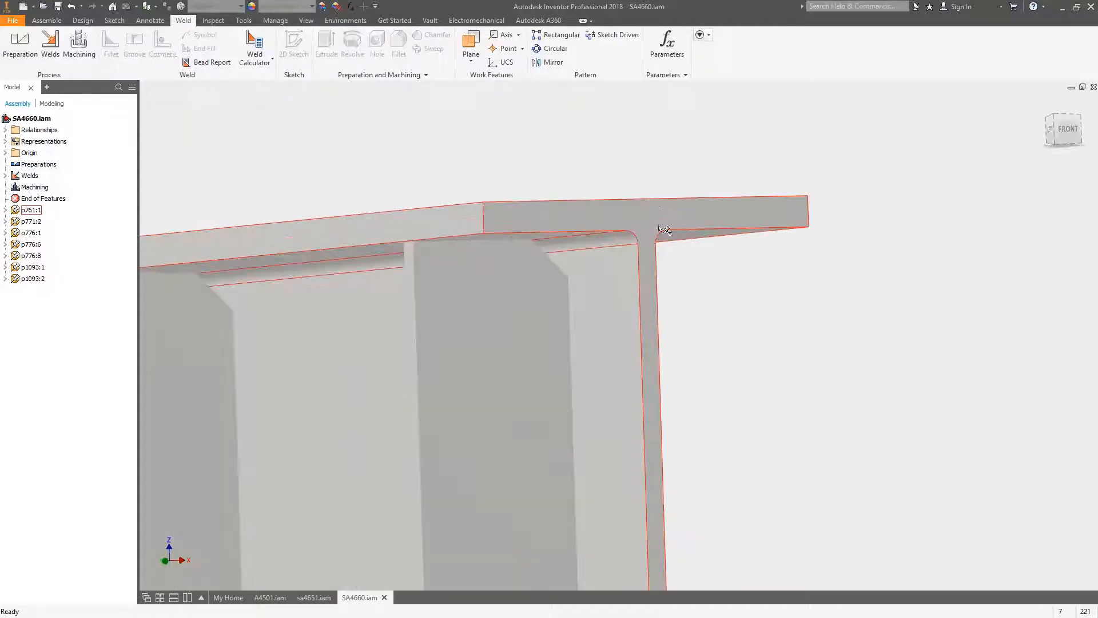
click(1065, 130)
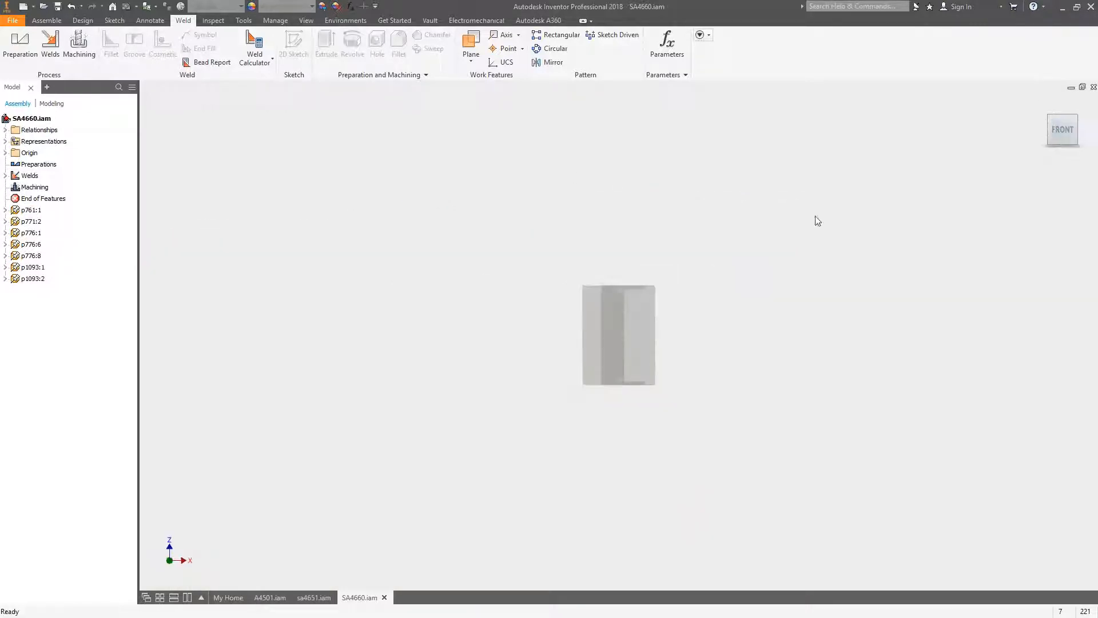
Set the display lighting style to Grid Light and the camera projection to Perspective.
click(306, 21)
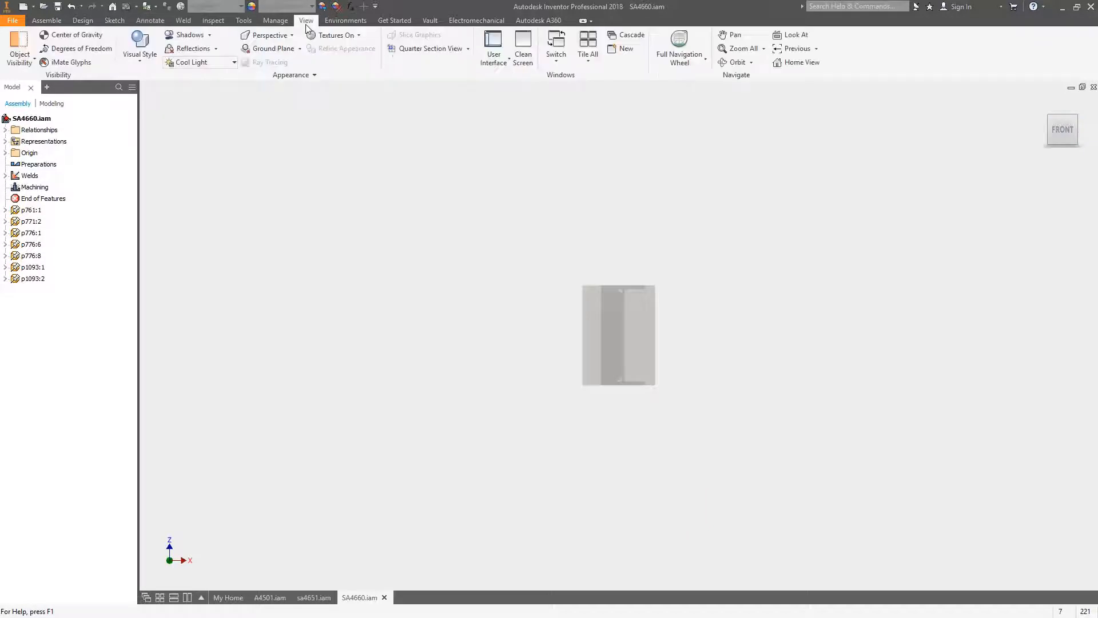
click(210, 35)
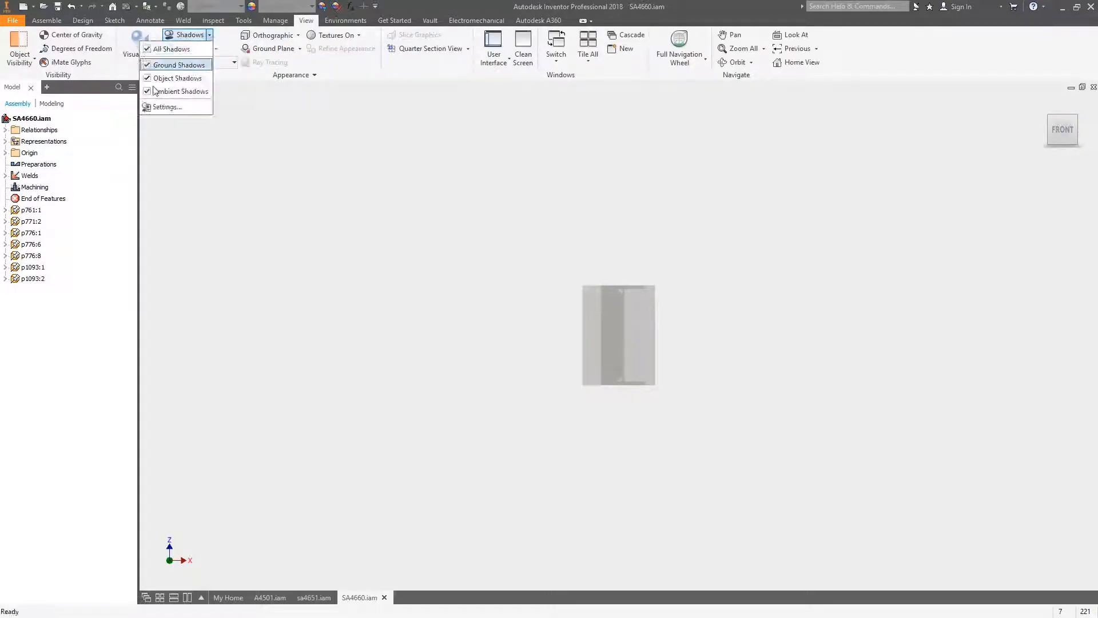
click(276, 35)
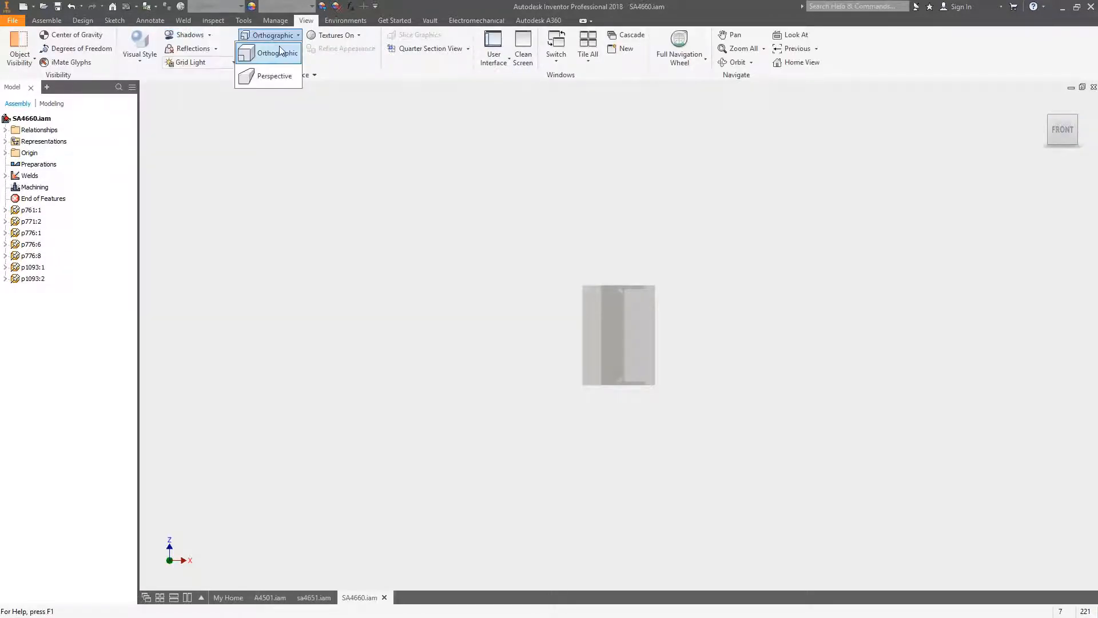
click(271, 76)
Open the stiffener plate p776:1 nearest the beam's open end as a separate part.
shift+middle_drag(583, 184, 838, 196)
scroll(759, 176, down, 3)
scroll(760, 183, down, 2)
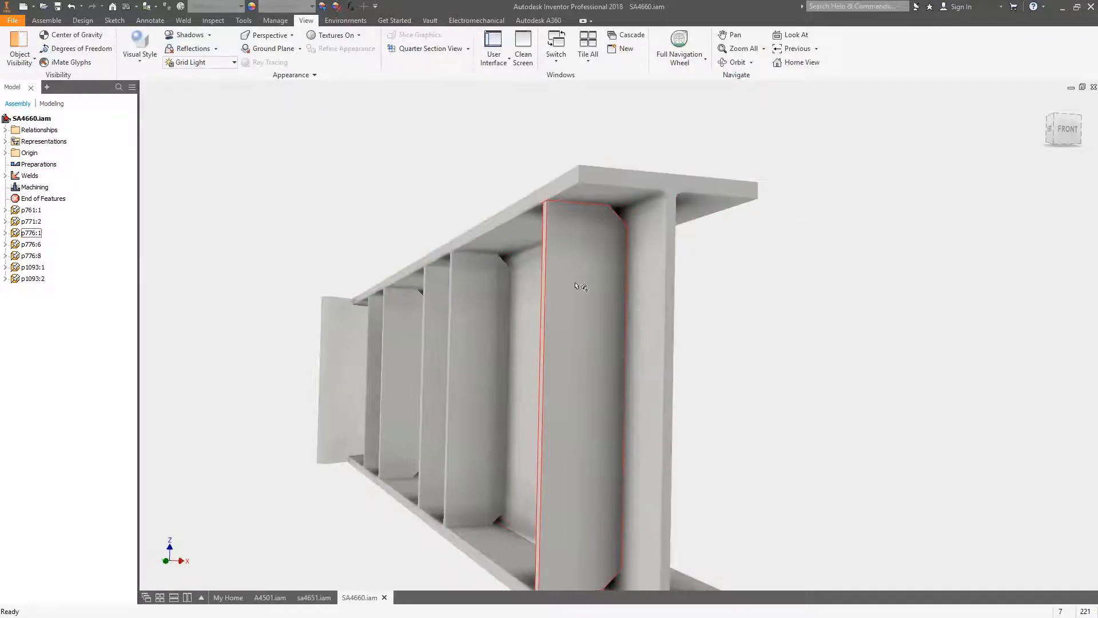
click(574, 249)
right_click(574, 249)
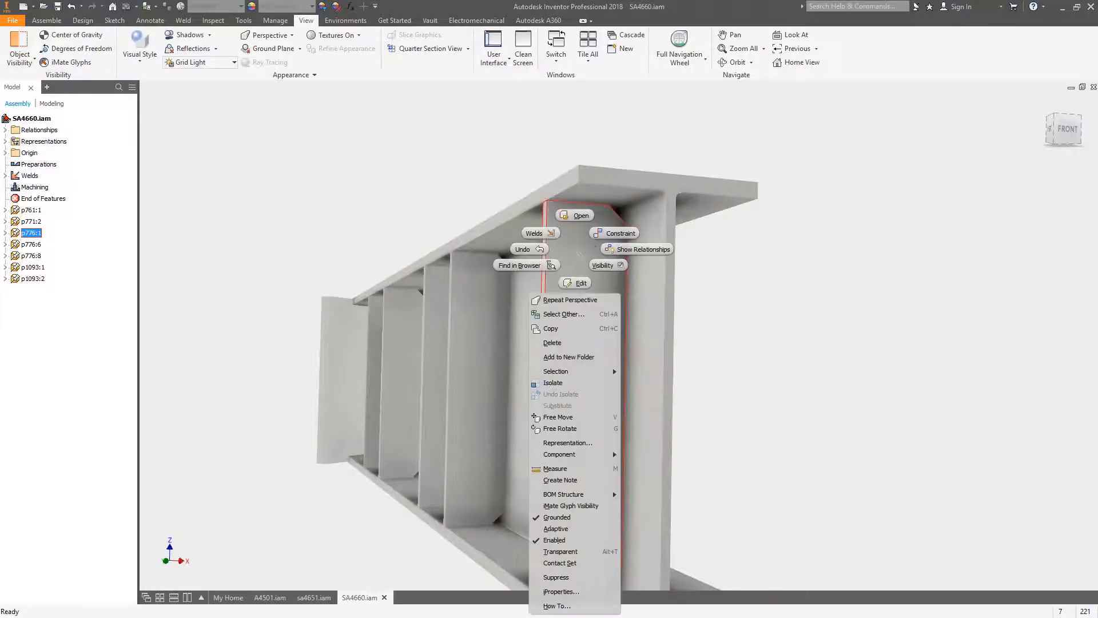
click(581, 215)
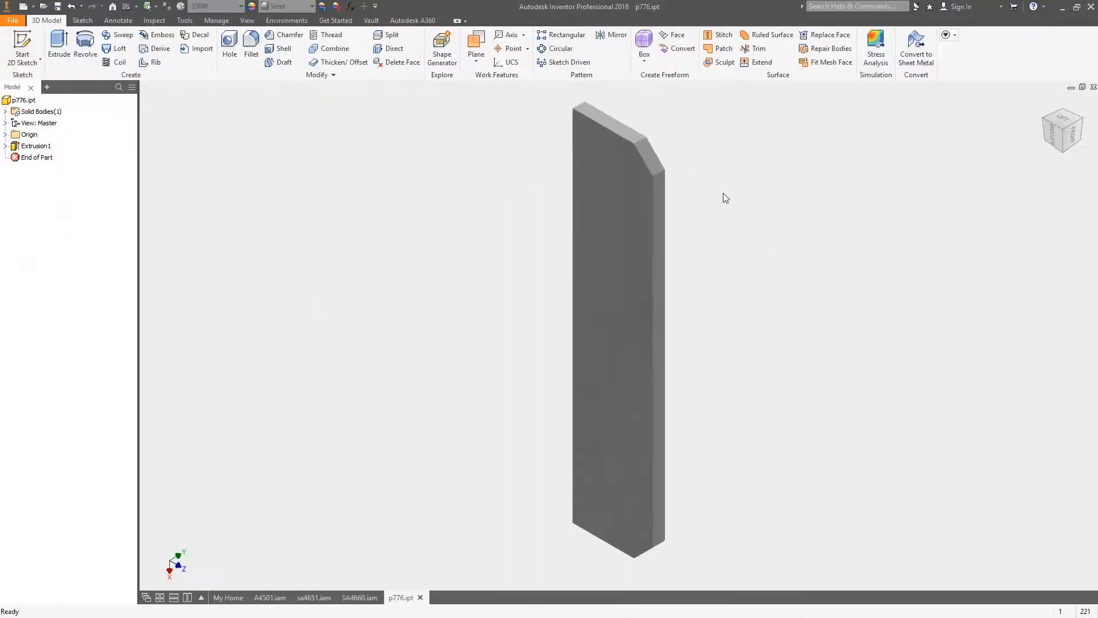
Inspect the dimensioned profile sketch under Extrusion1 of the stiffener plate, including its corner cuts, and return to the SA4660 assembly.
click(6, 146)
click(41, 157)
scroll(747, 235, down, 3)
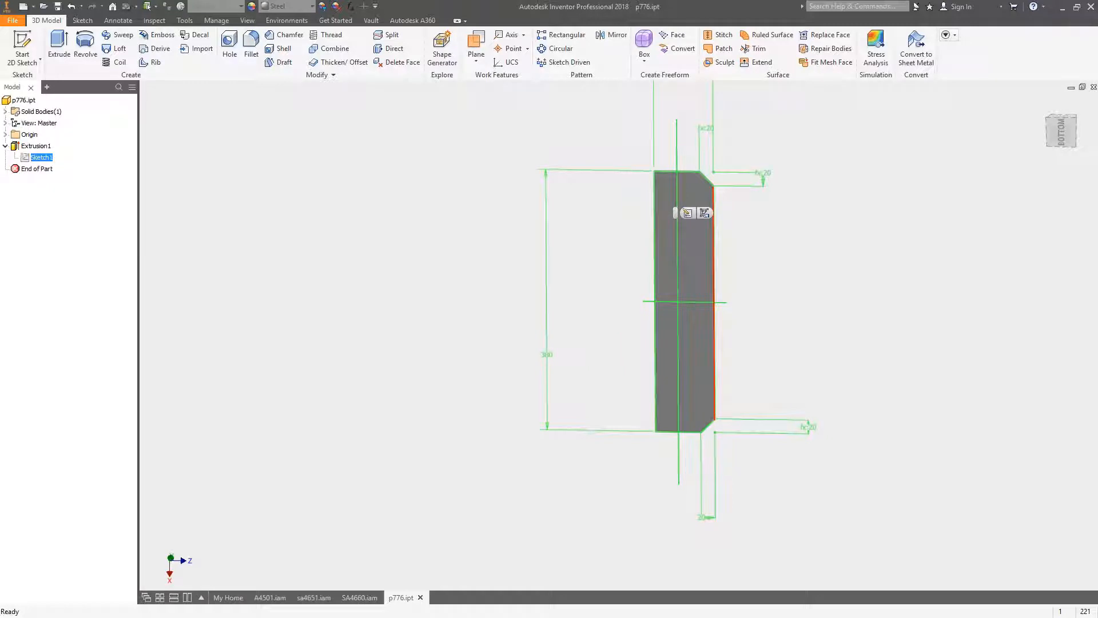
mouse_move(714, 402)
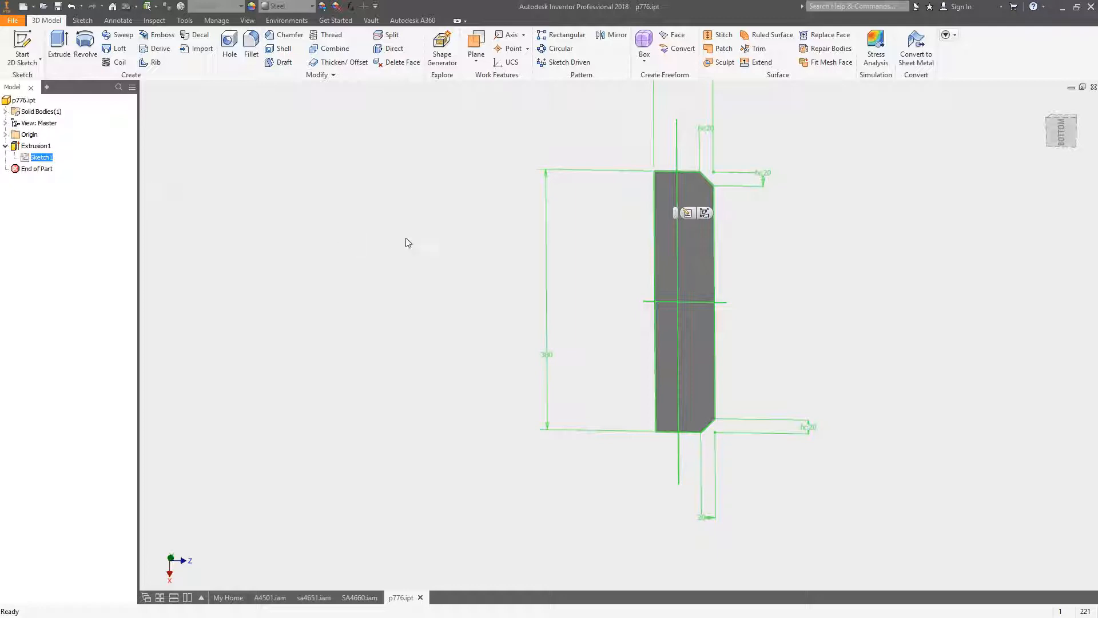
middle_drag(699, 244, 501, 295)
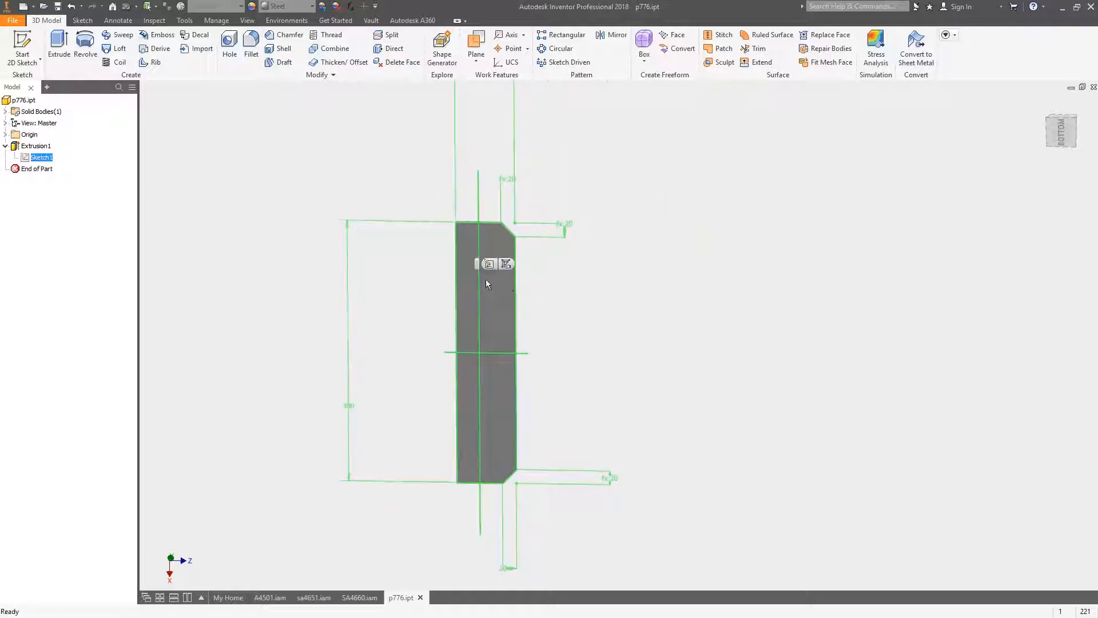
mouse_move(485, 279)
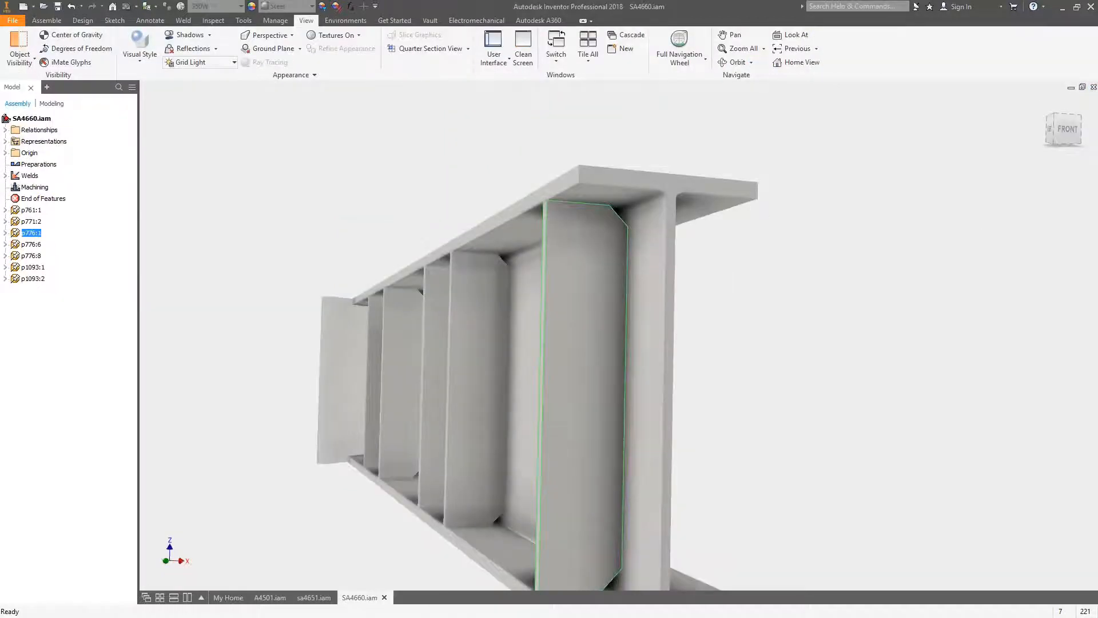
Examine from several angles how the stiffener plates meet the web and flanges of the SA4660 beam.
shift+middle_drag(652, 233, 949, 263)
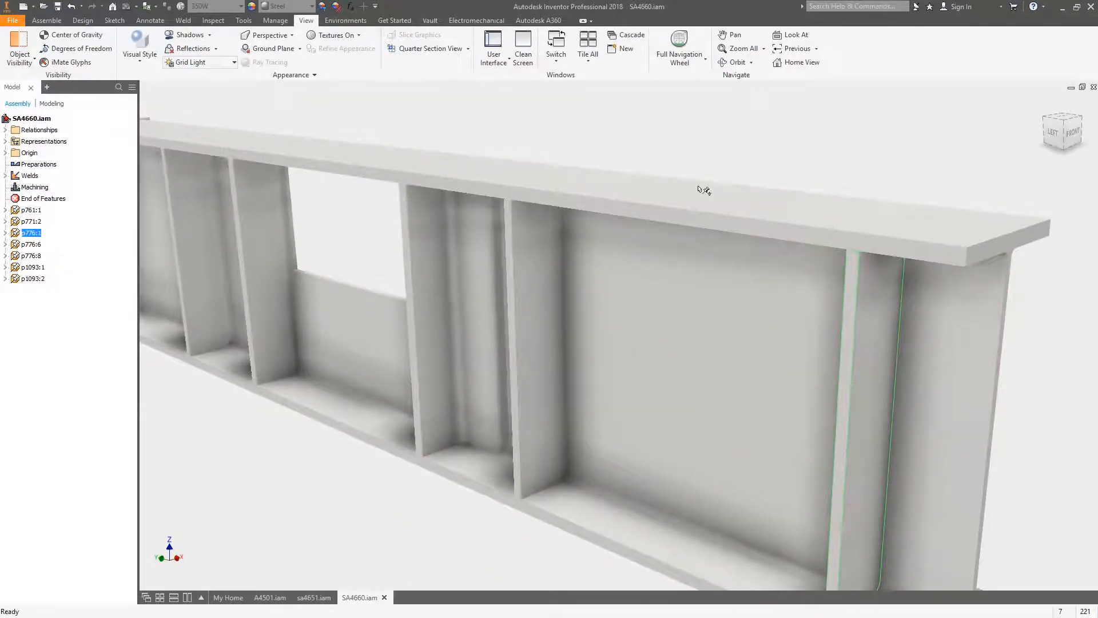
shift+middle_drag(699, 187, 729, 201)
shift+middle_drag(563, 312, 596, 264)
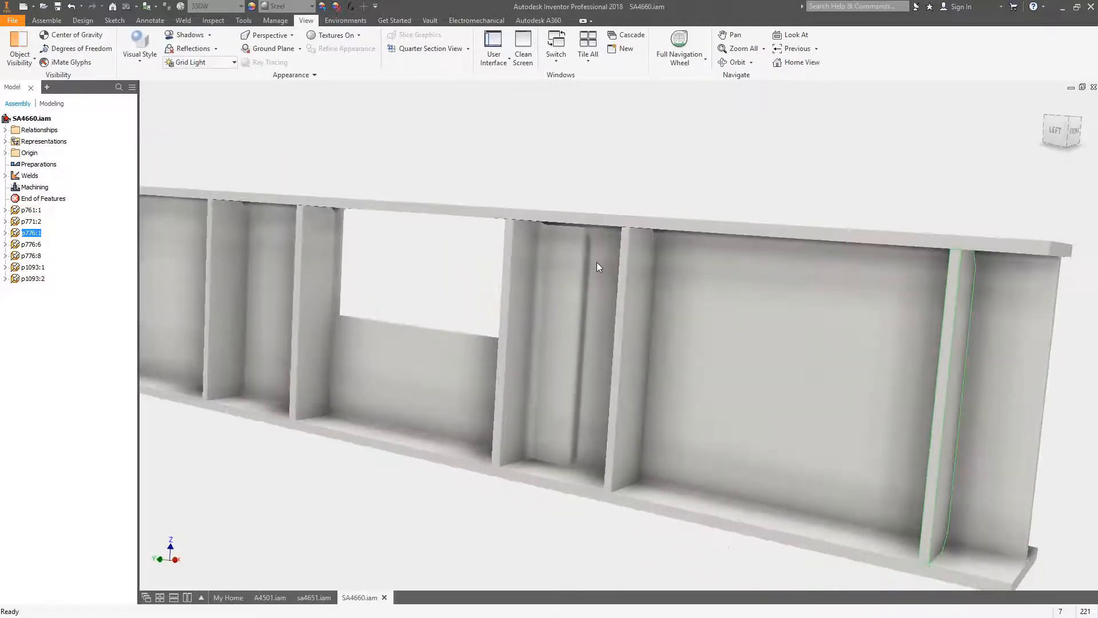
shift+middle_drag(961, 240, 834, 240)
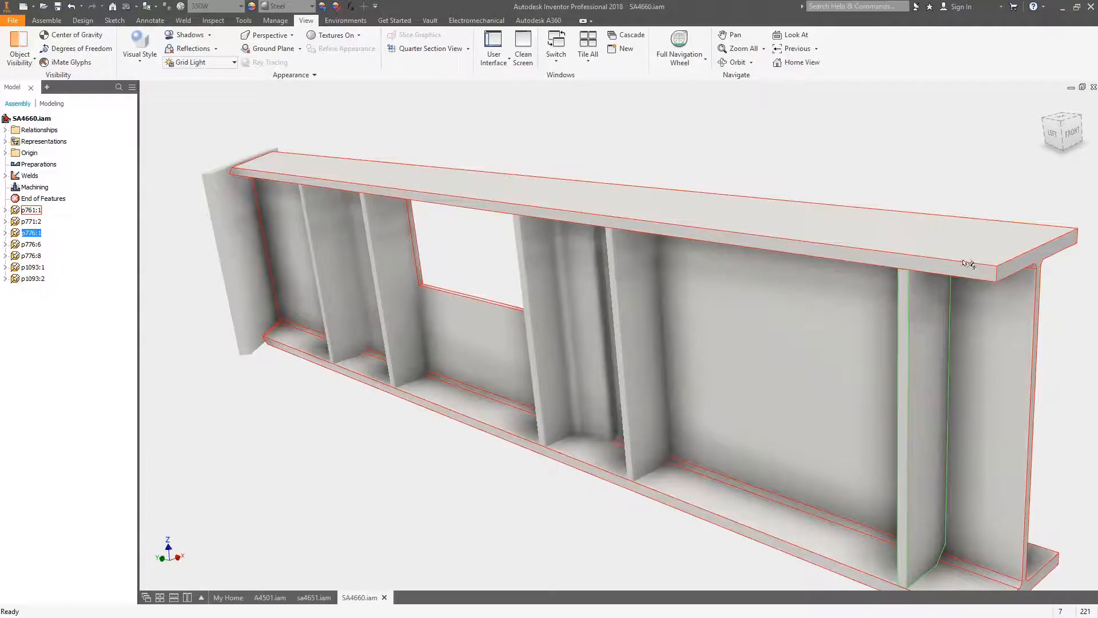
shift+middle_drag(902, 260, 934, 257)
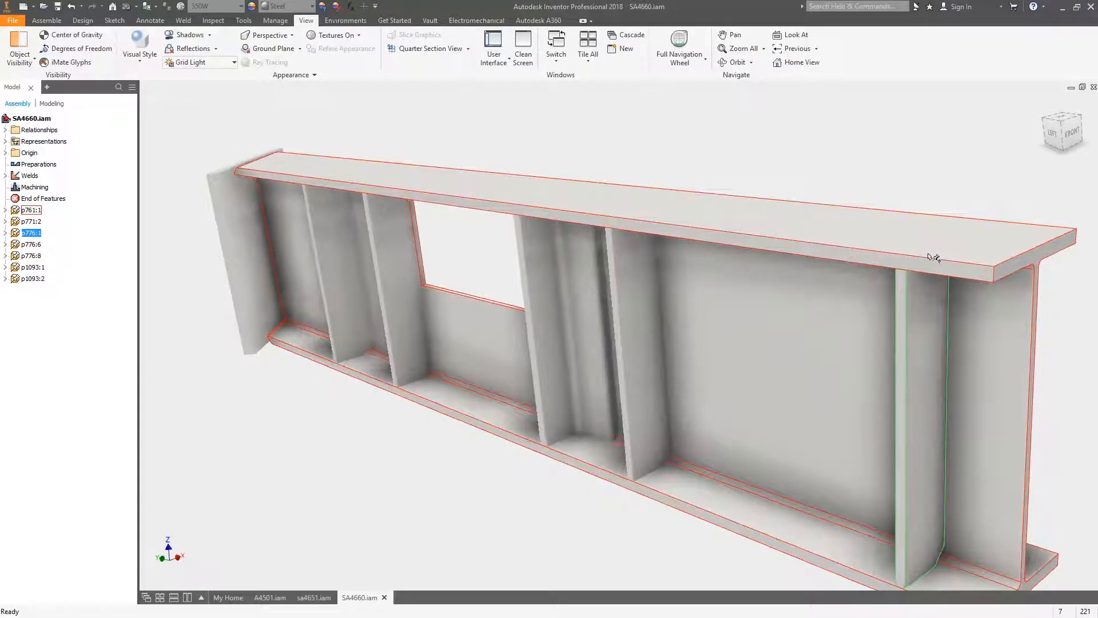
scroll(718, 221, up, 5)
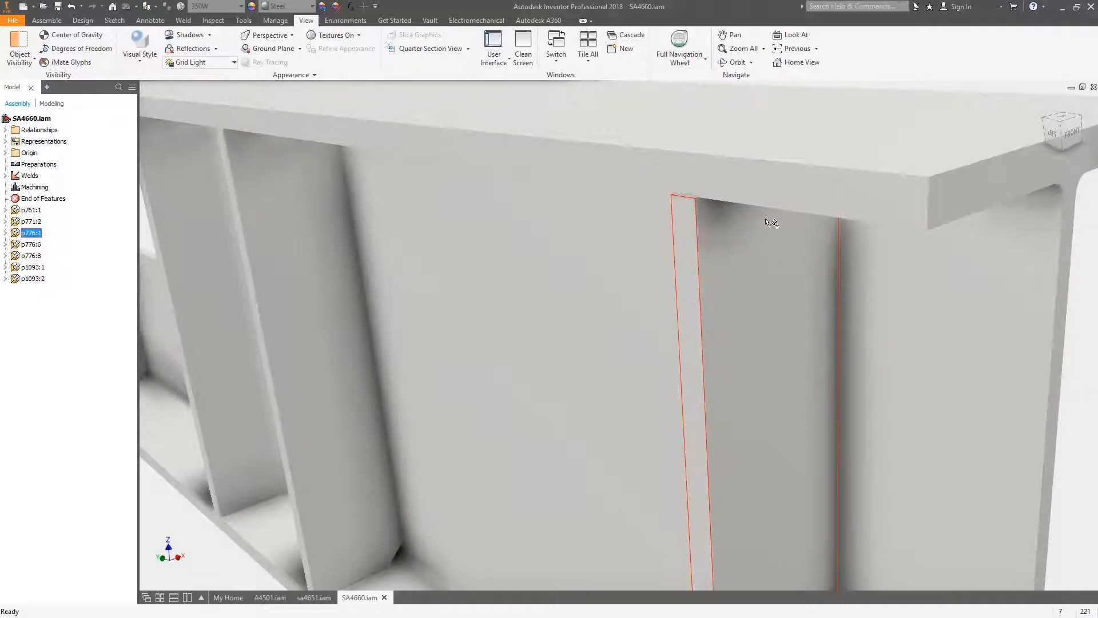
mouse_move(771, 223)
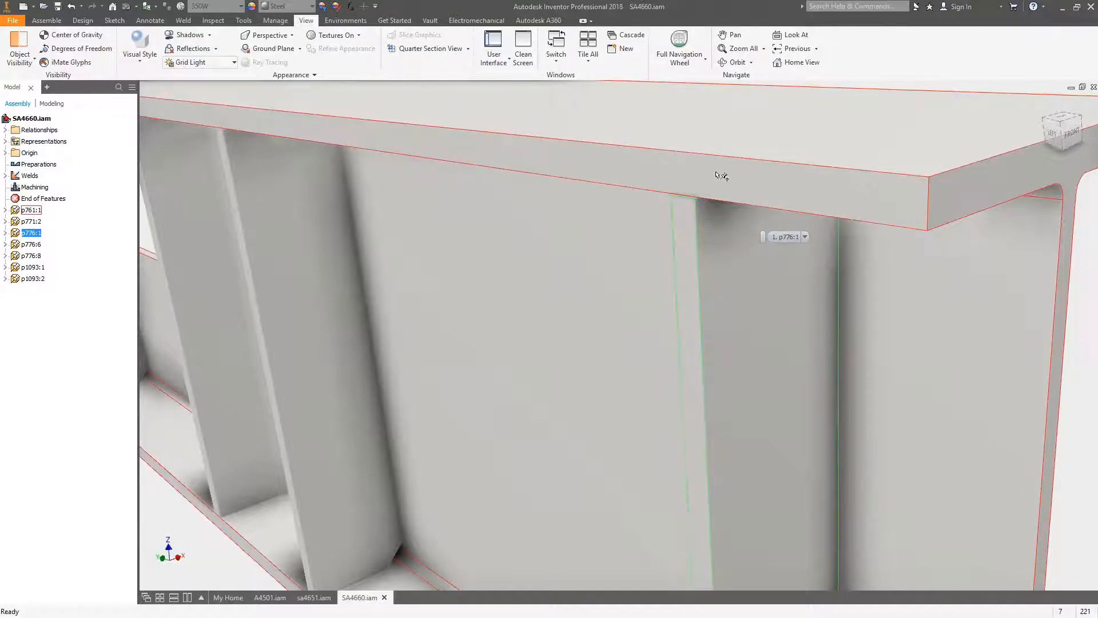
scroll(813, 280, down, 4)
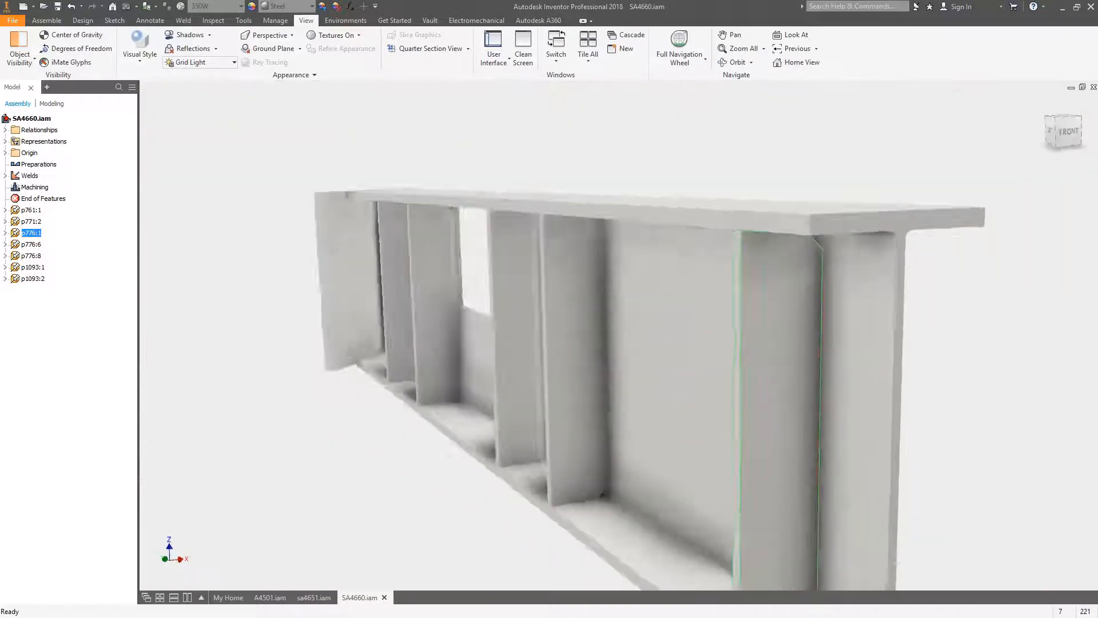
shift+middle_drag(812, 280, 582, 241)
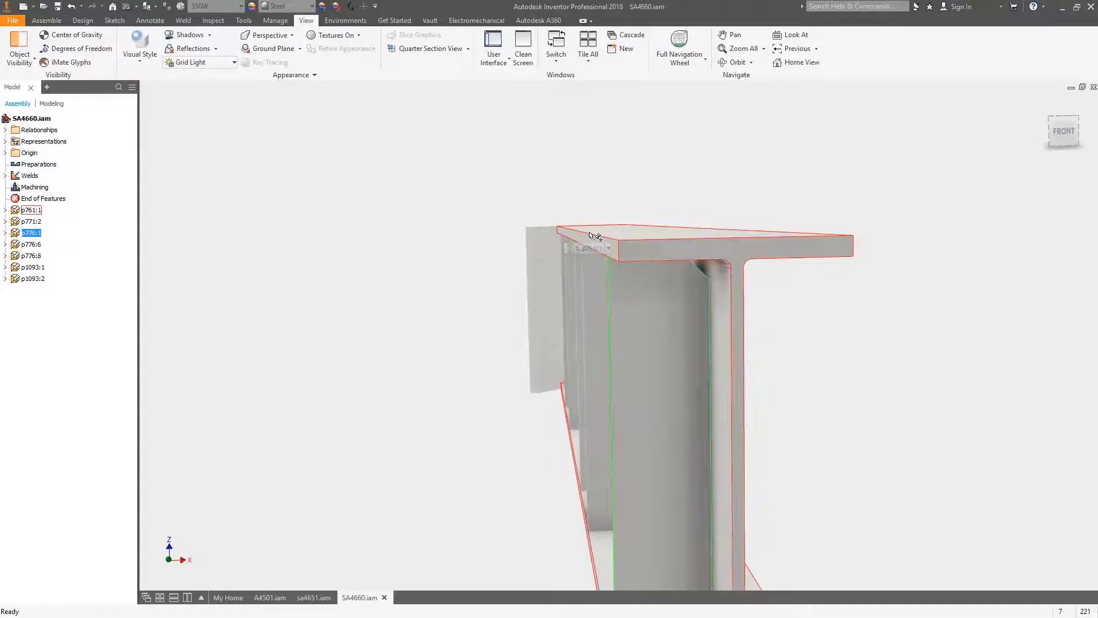
shift+middle_drag(574, 235, 645, 265)
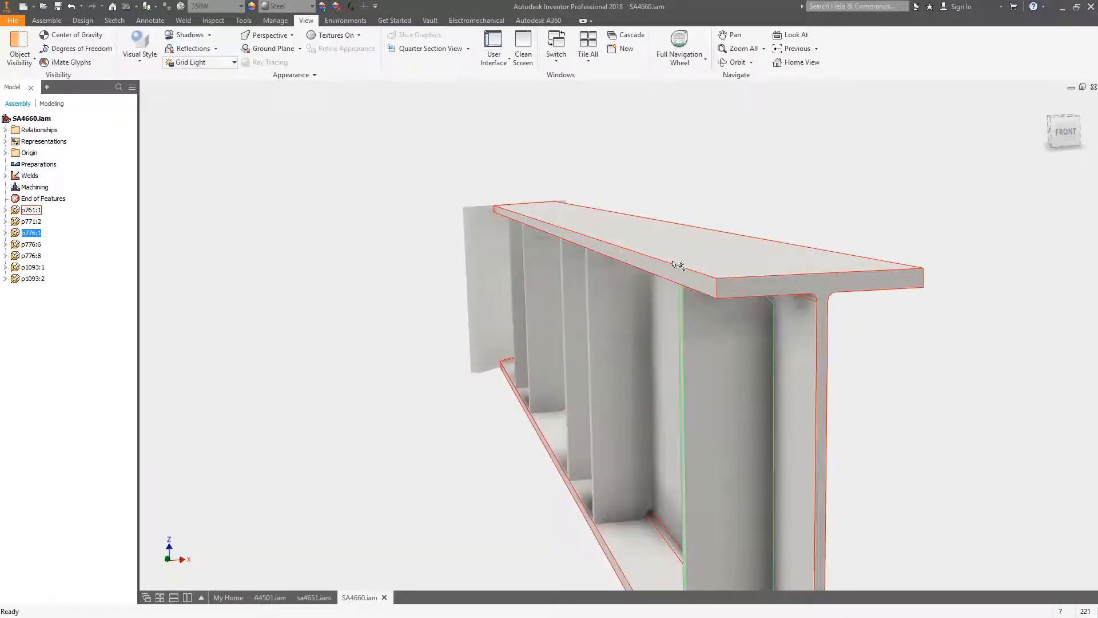
shift+middle_drag(700, 292, 811, 312)
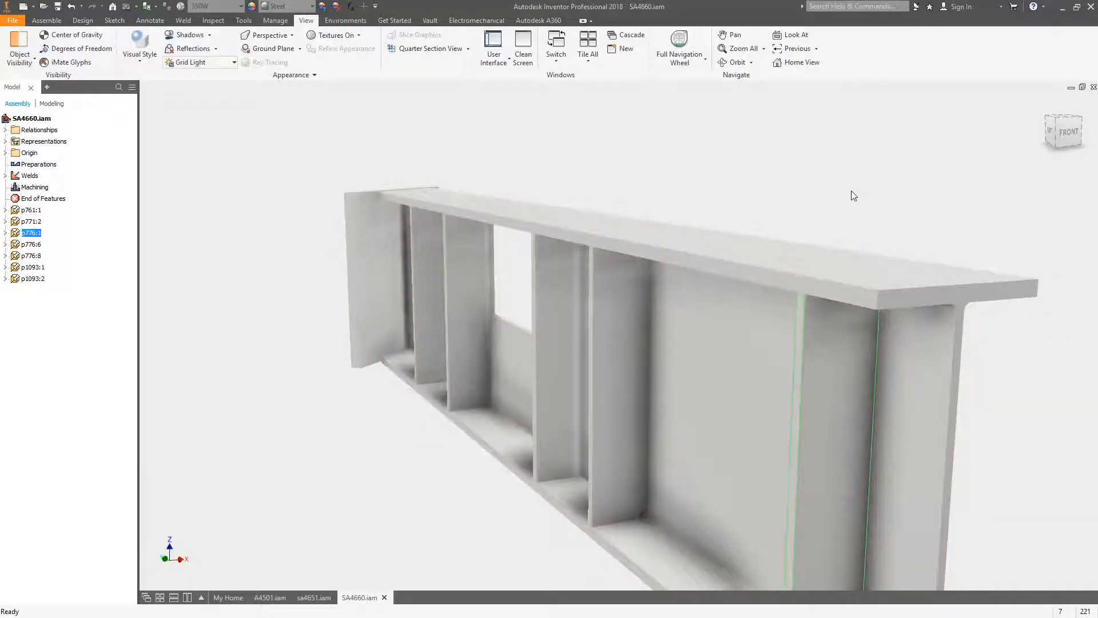
shift+middle_drag(988, 179, 557, 155)
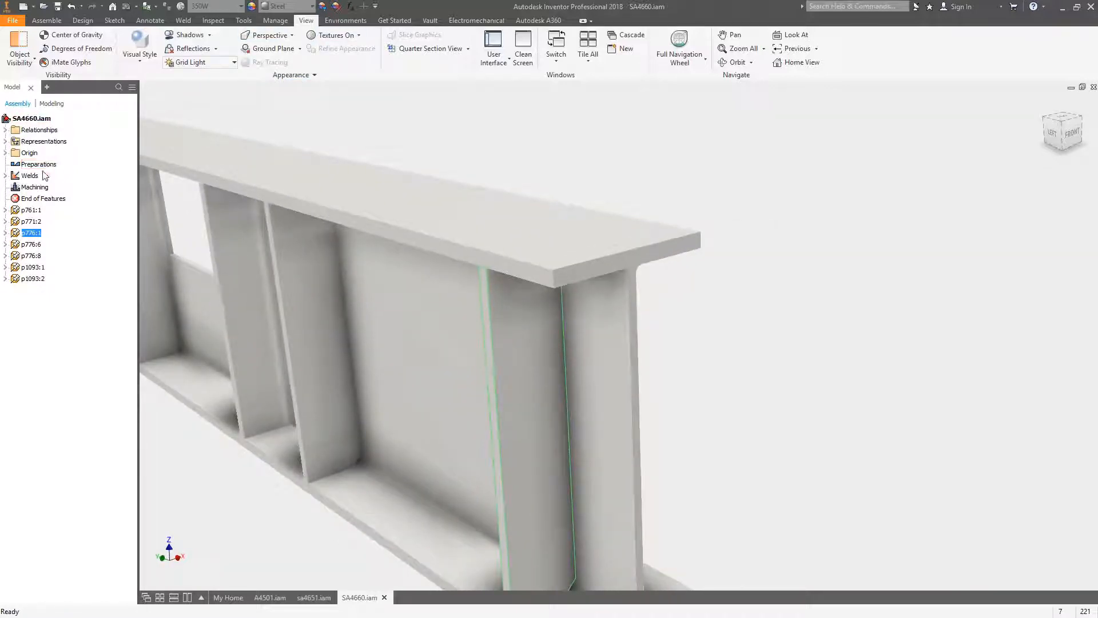
Review the Preparations, Welds and Machining stages of the SA4660 weldment.
click(35, 187)
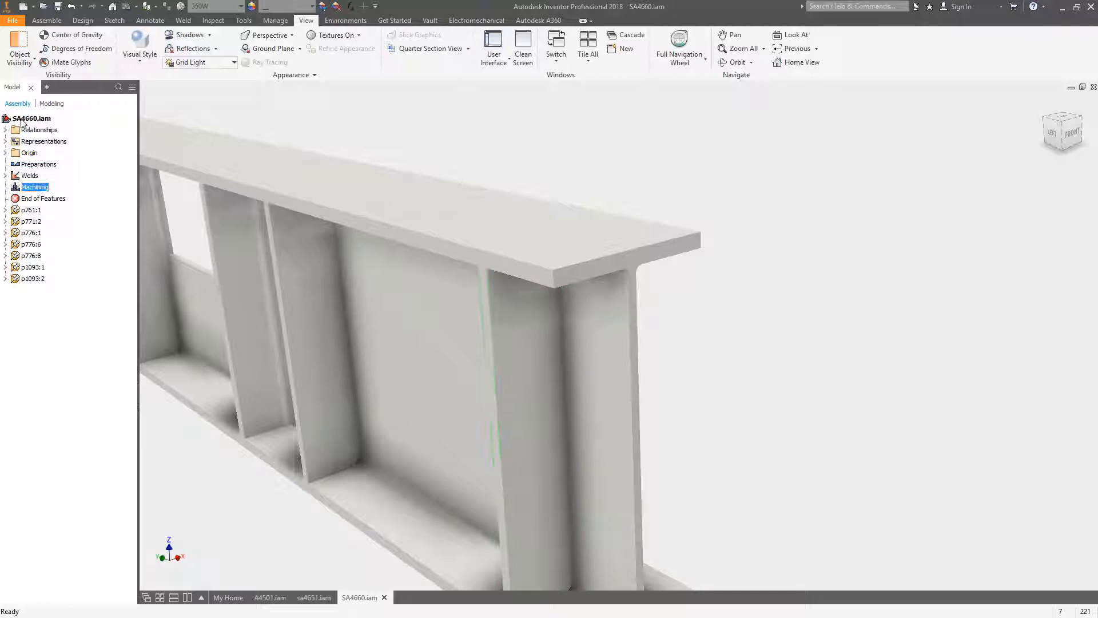
click(35, 165)
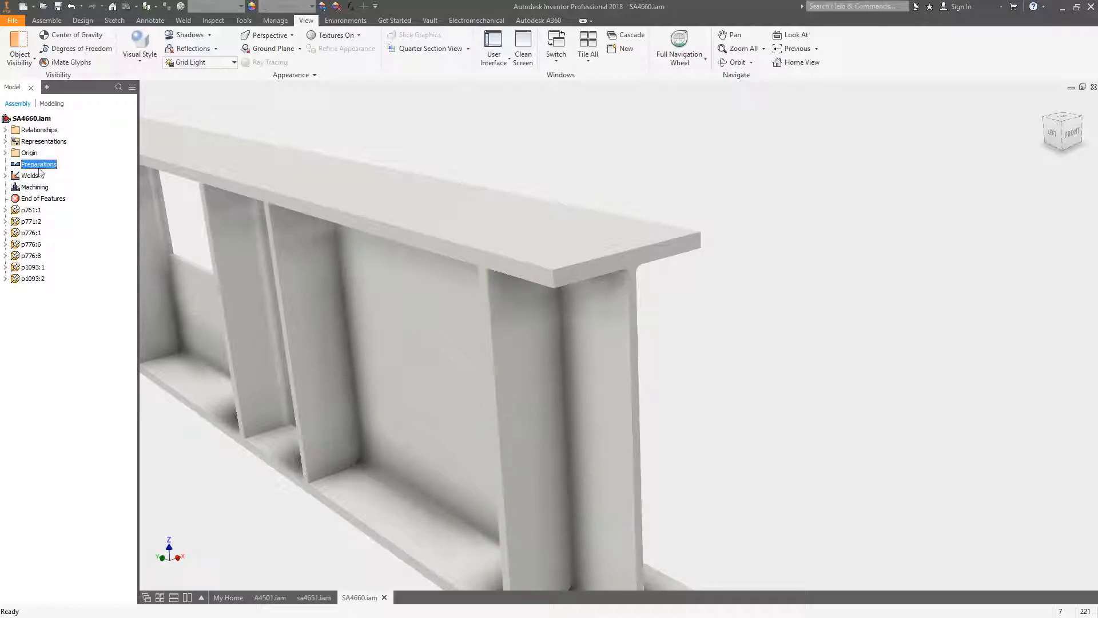
click(30, 177)
click(32, 188)
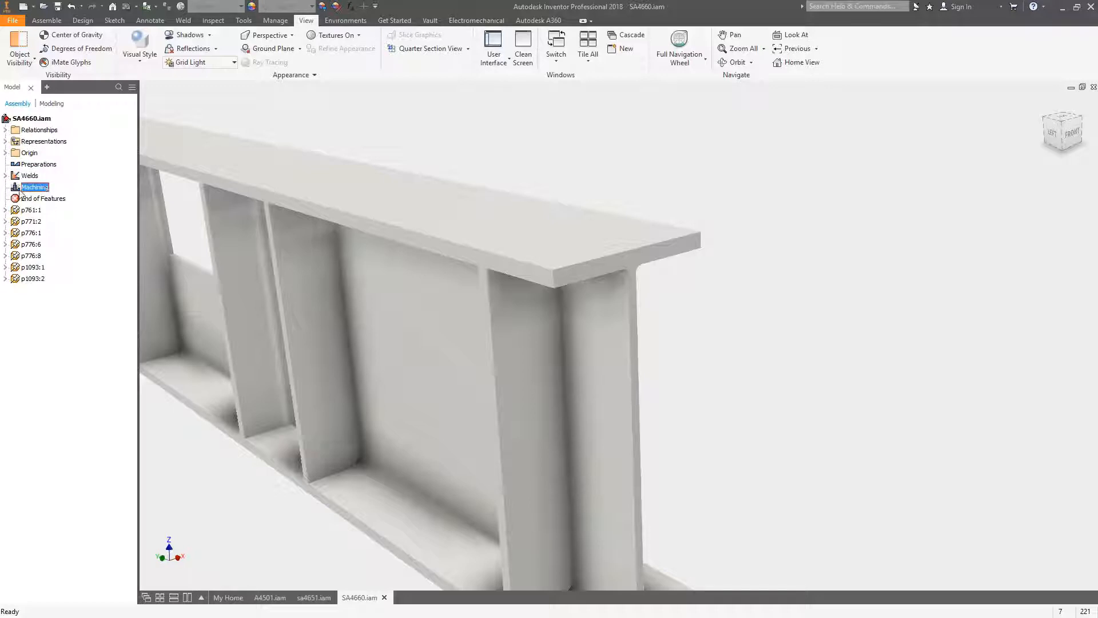
Activate the Machining stage of the SA4660 weldment and start a 2D sketch on the upper flange's top face.
double_click(19, 190)
middle_drag(379, 122, 551, 154)
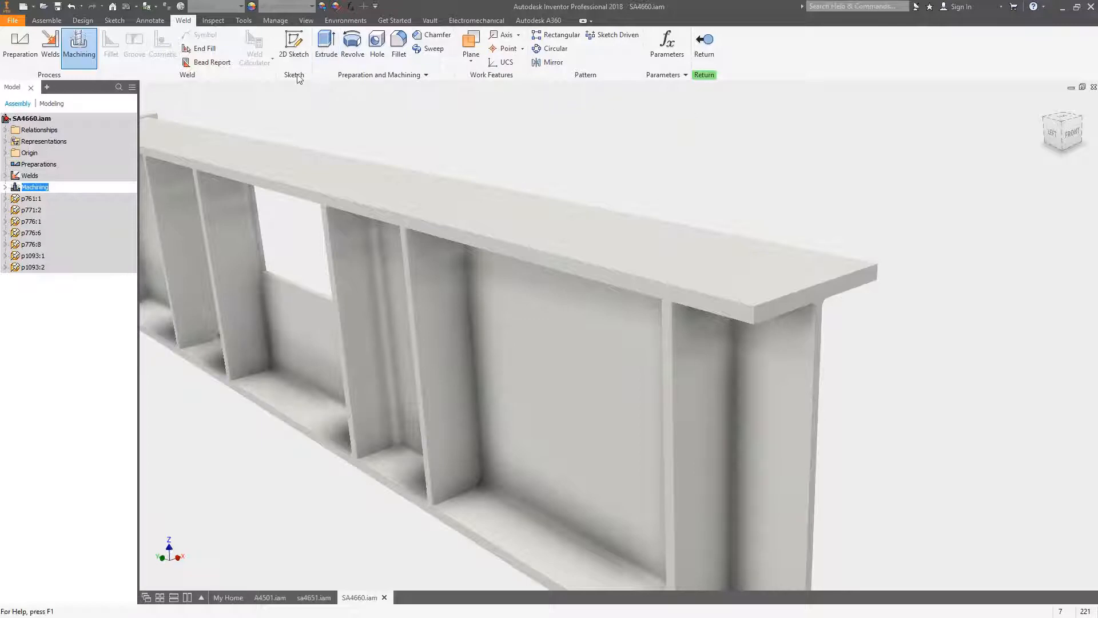
click(294, 45)
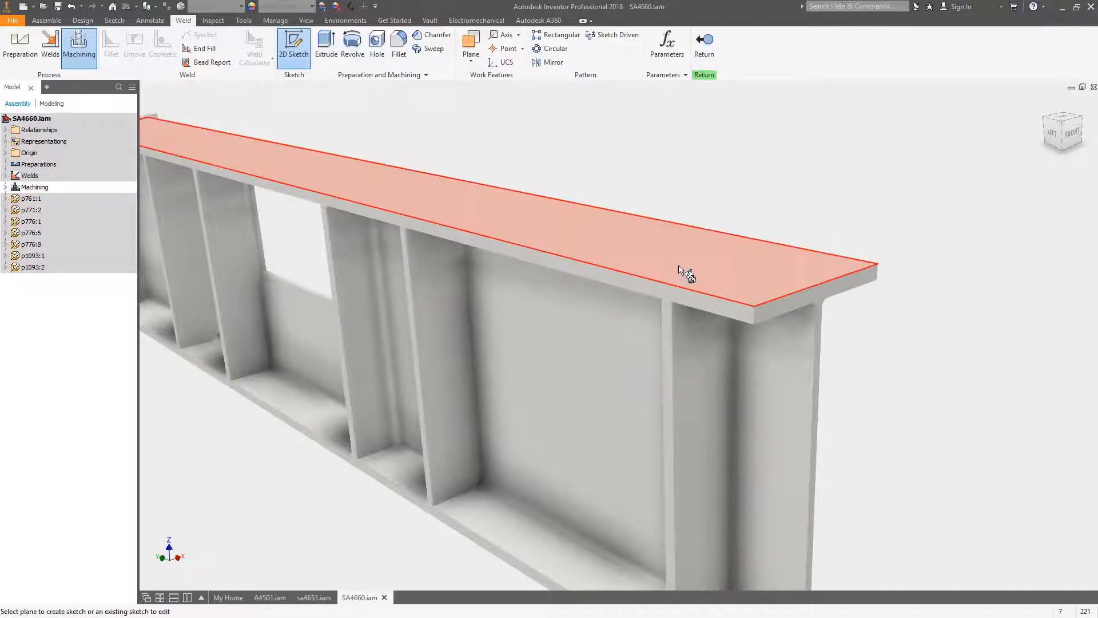
click(679, 282)
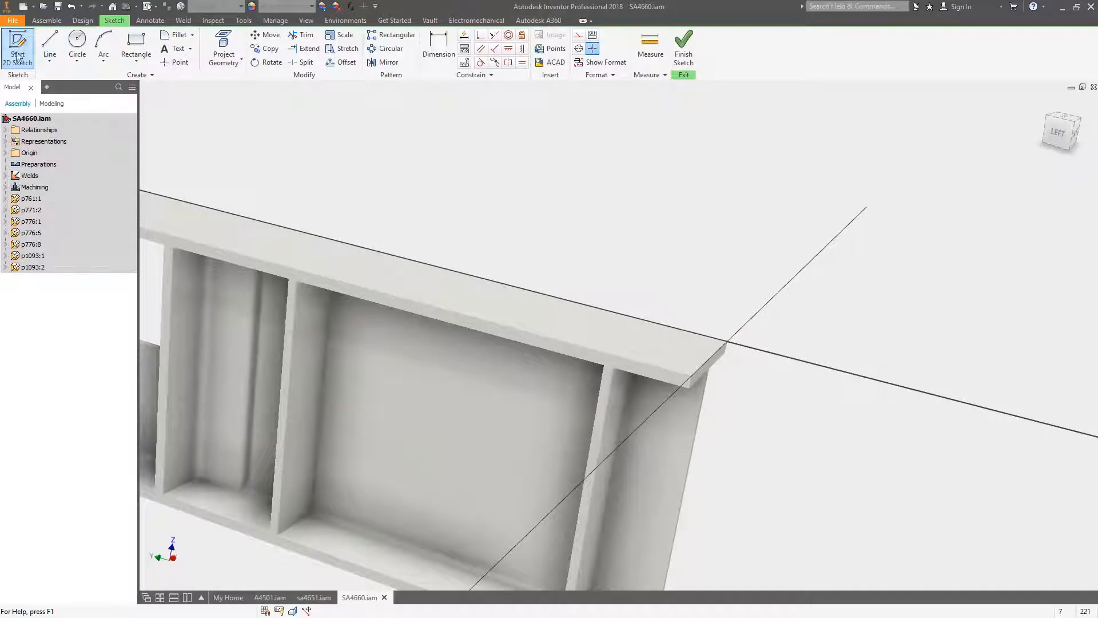
Sketch a rectangle about 132 mm wide that straddles the flange's long edge above the end stiffener plate.
click(135, 49)
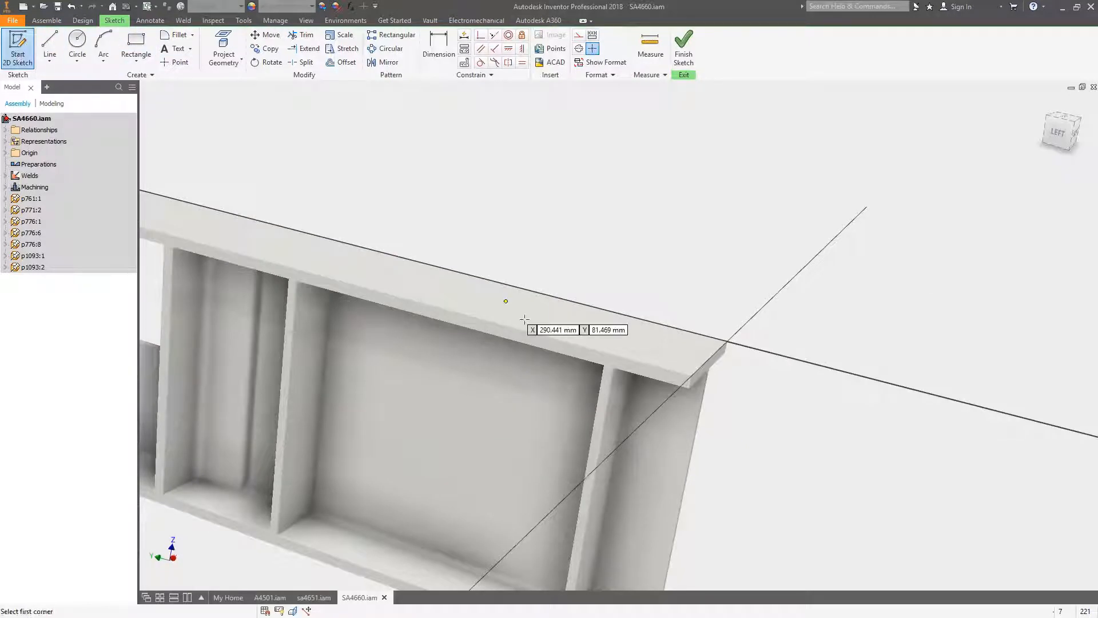
click(591, 347)
click(639, 385)
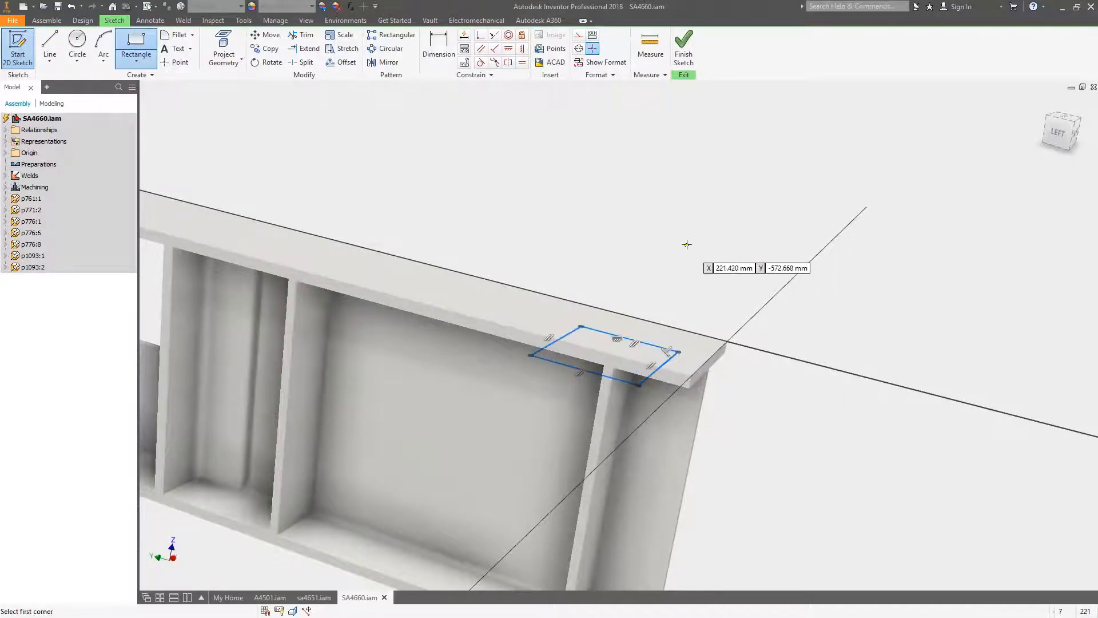
scroll(692, 247, up, 5)
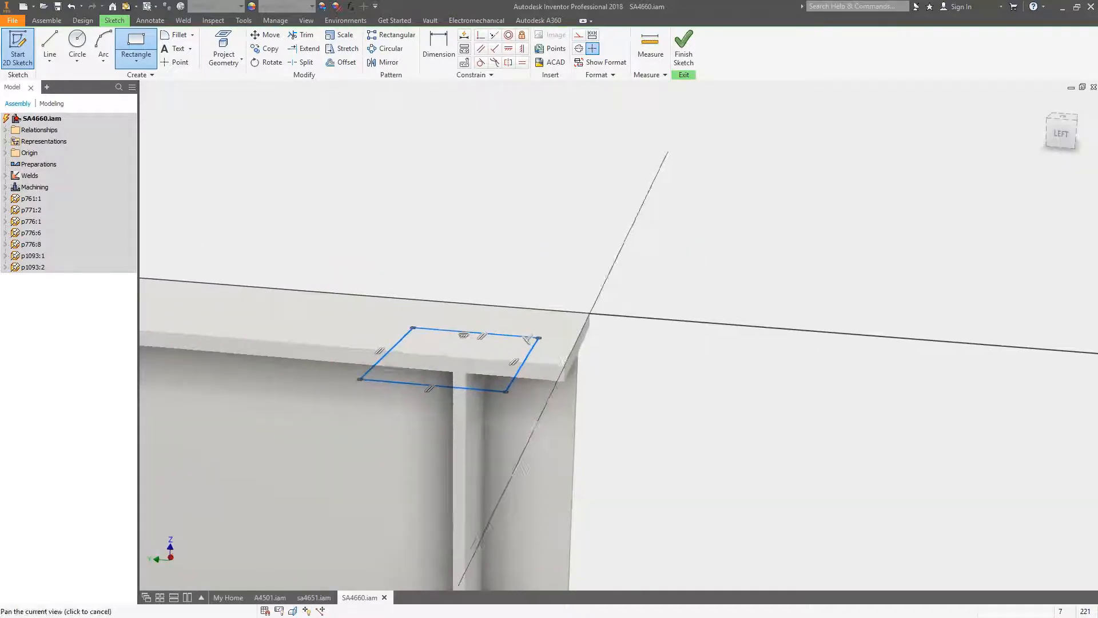
middle_drag(539, 216, 504, 146)
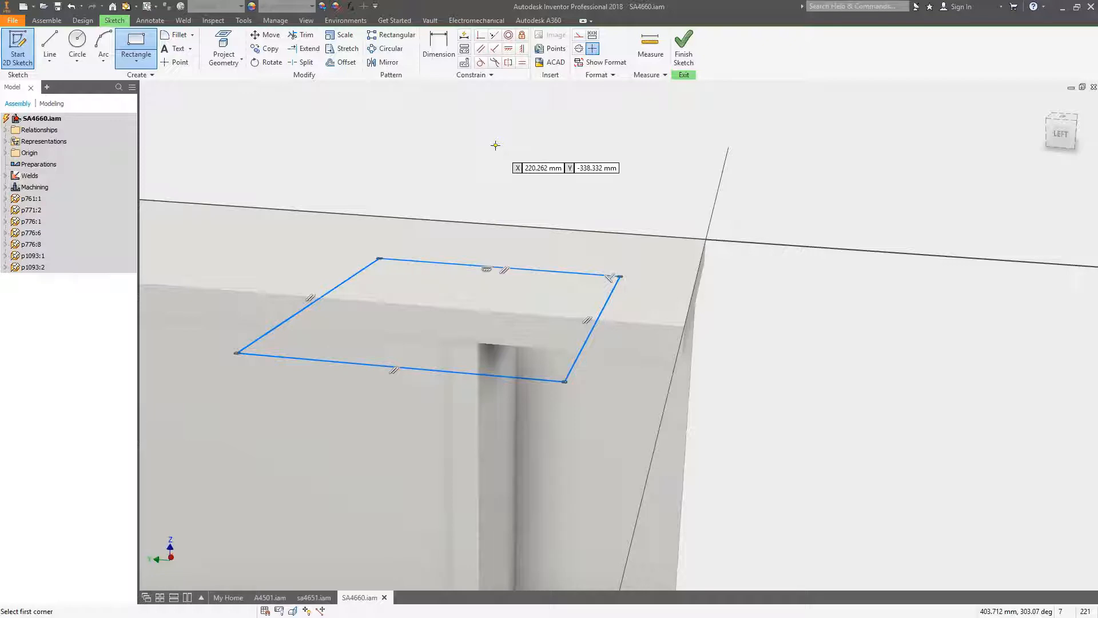
key(p)
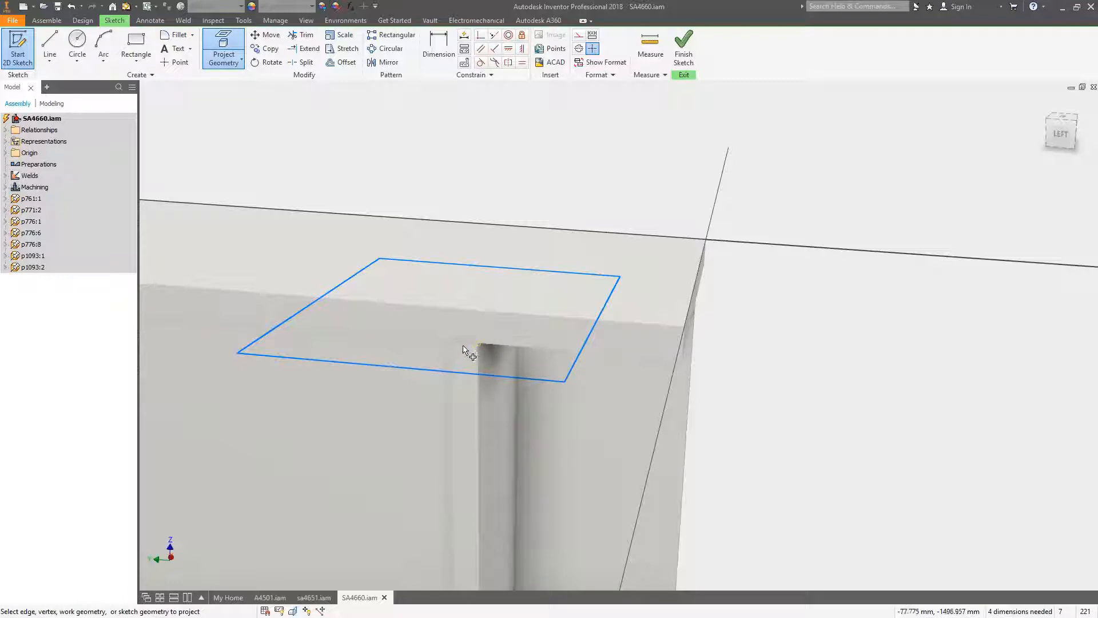
scroll(472, 347, down, 2)
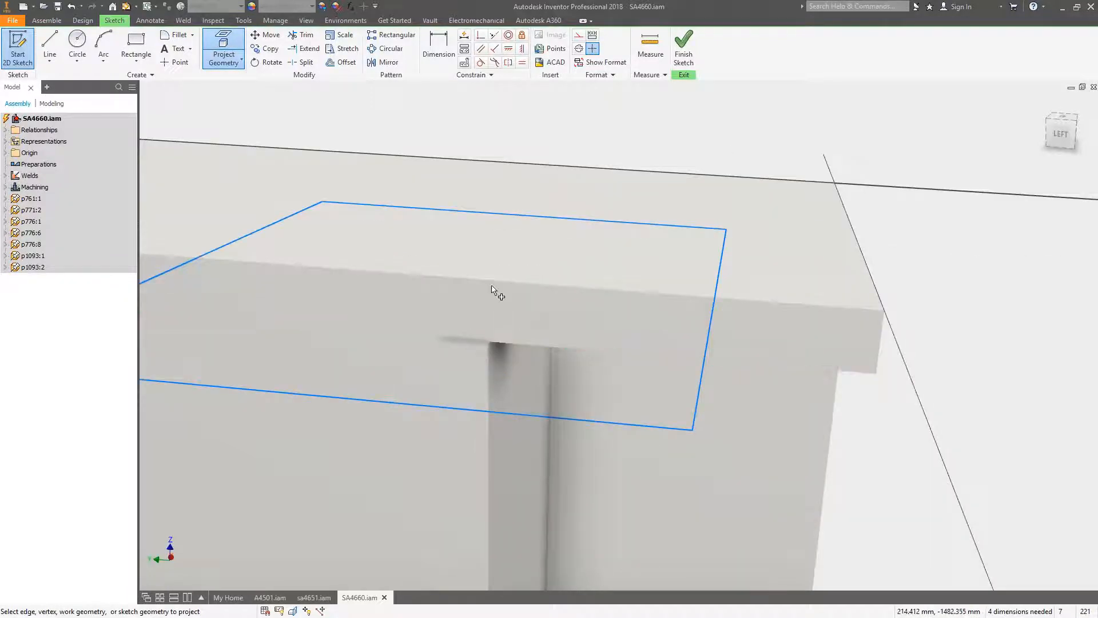
shift+middle_drag(541, 305, 500, 382)
scroll(507, 377, down, 3)
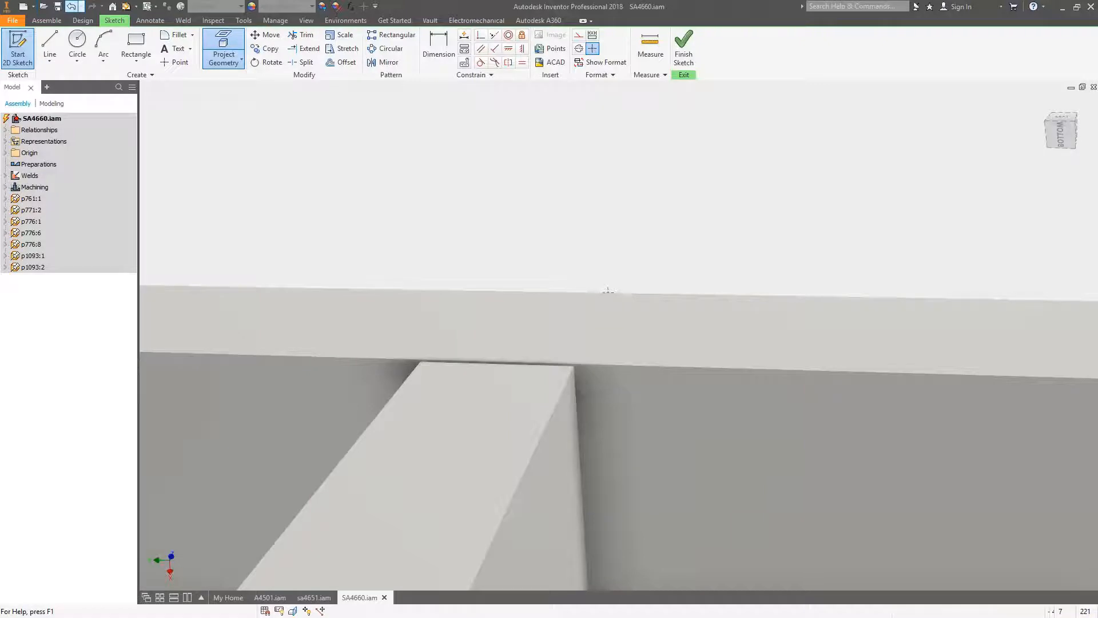
click(72, 6)
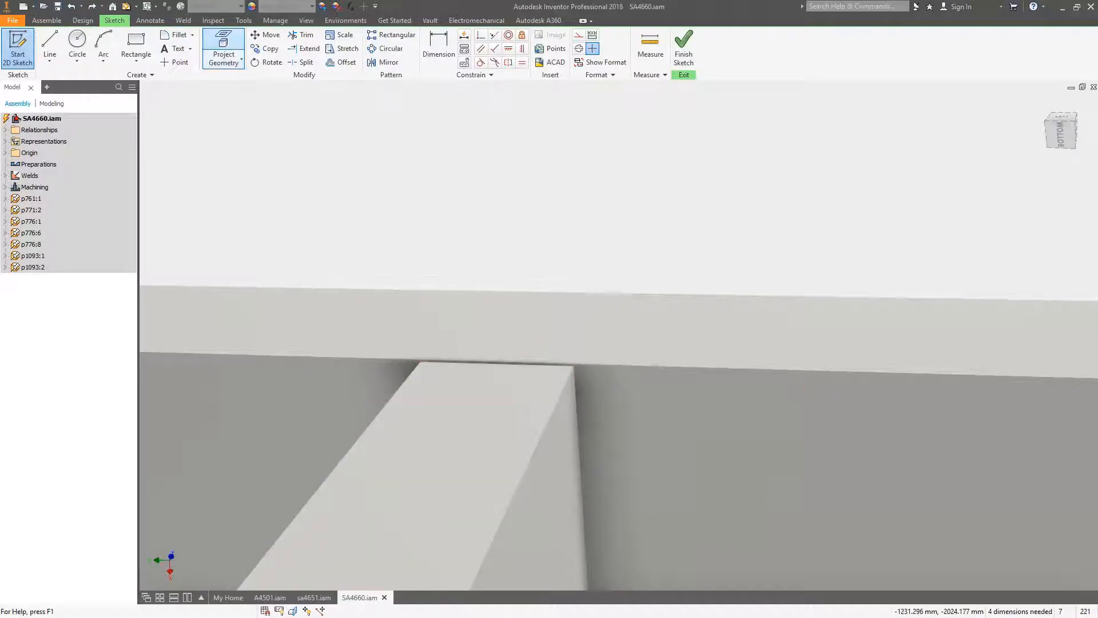
Project the two upper outer corner points of the end stiffener plate into the flange sketch.
click(224, 49)
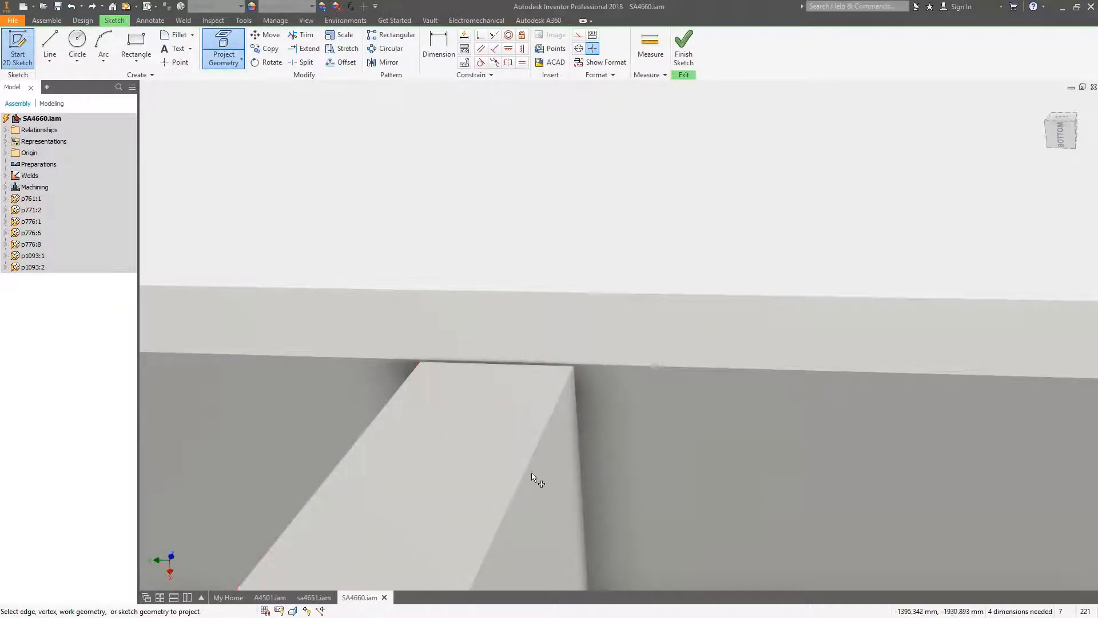
scroll(560, 374, down, 3)
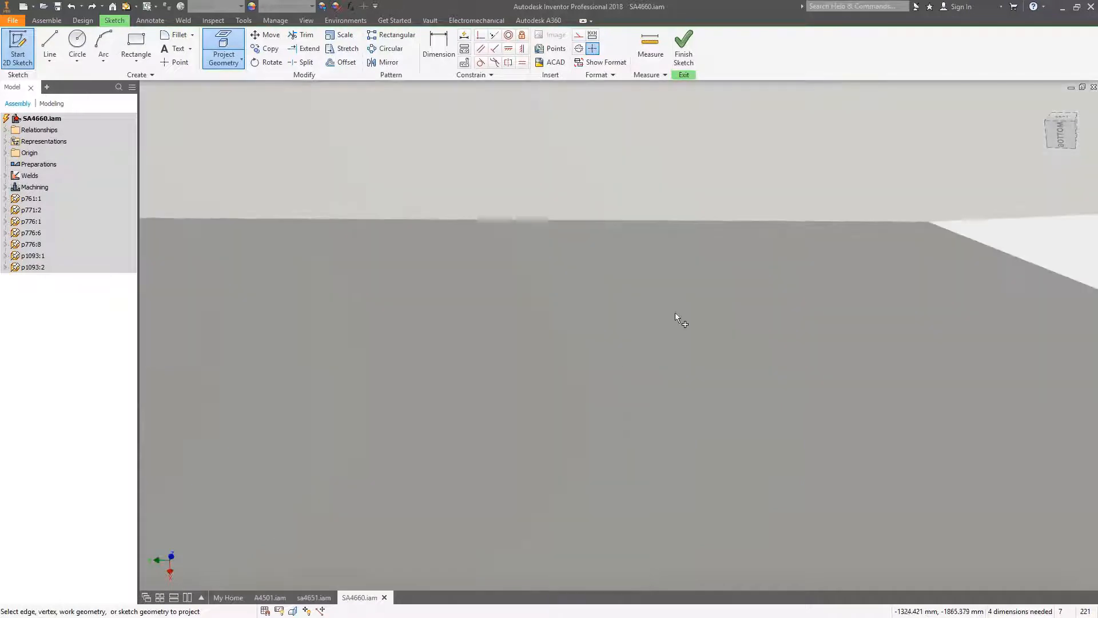
scroll(674, 313, up, 2)
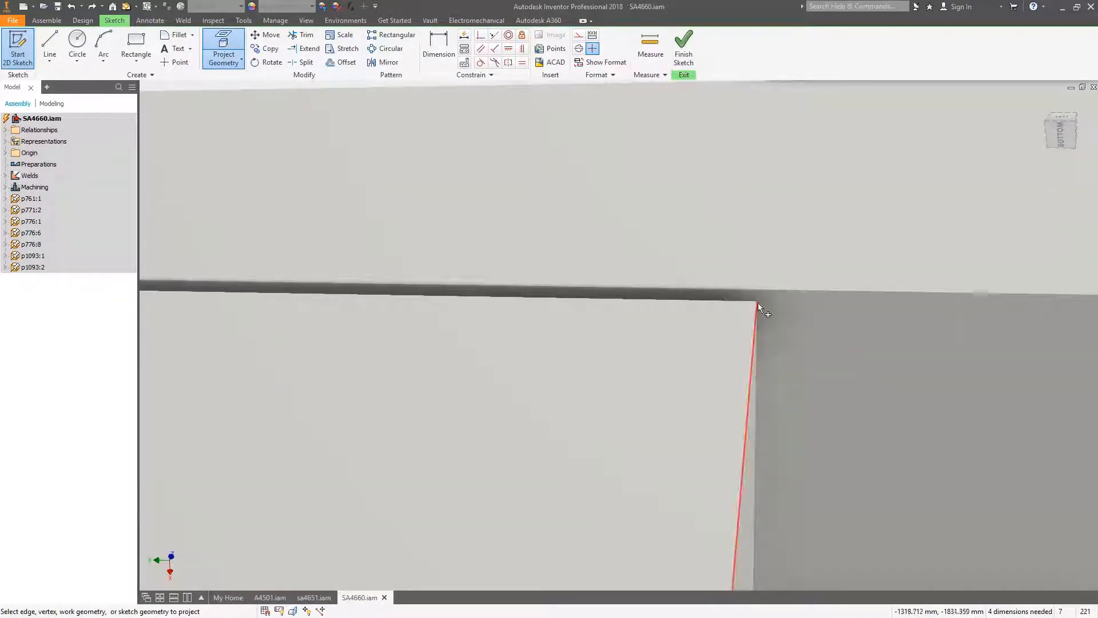
scroll(681, 360, down, 2)
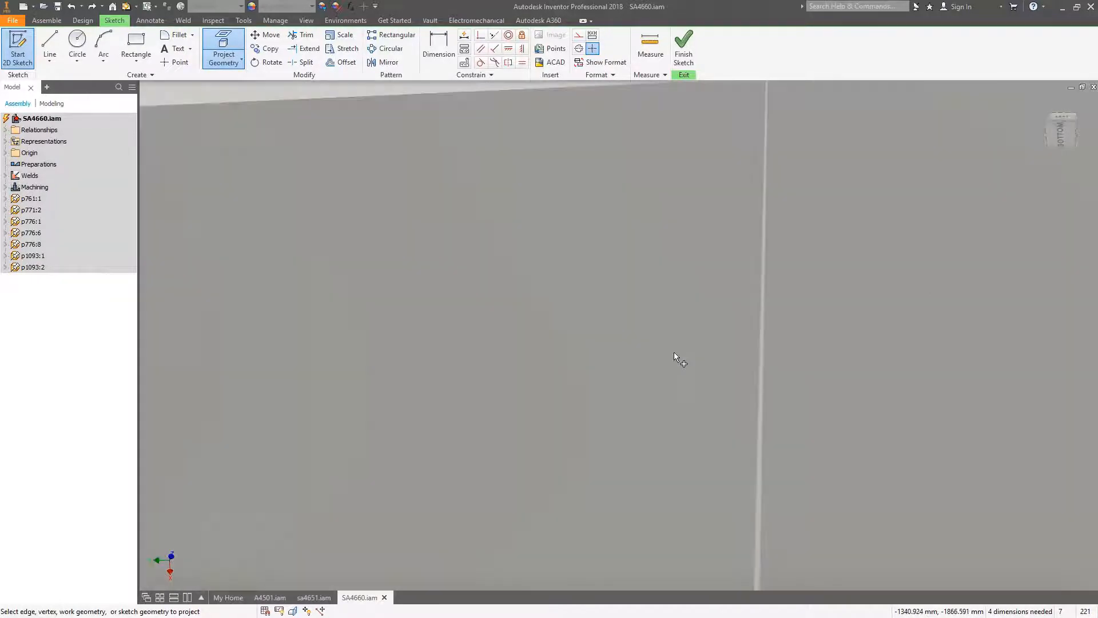
scroll(675, 355, up, 2)
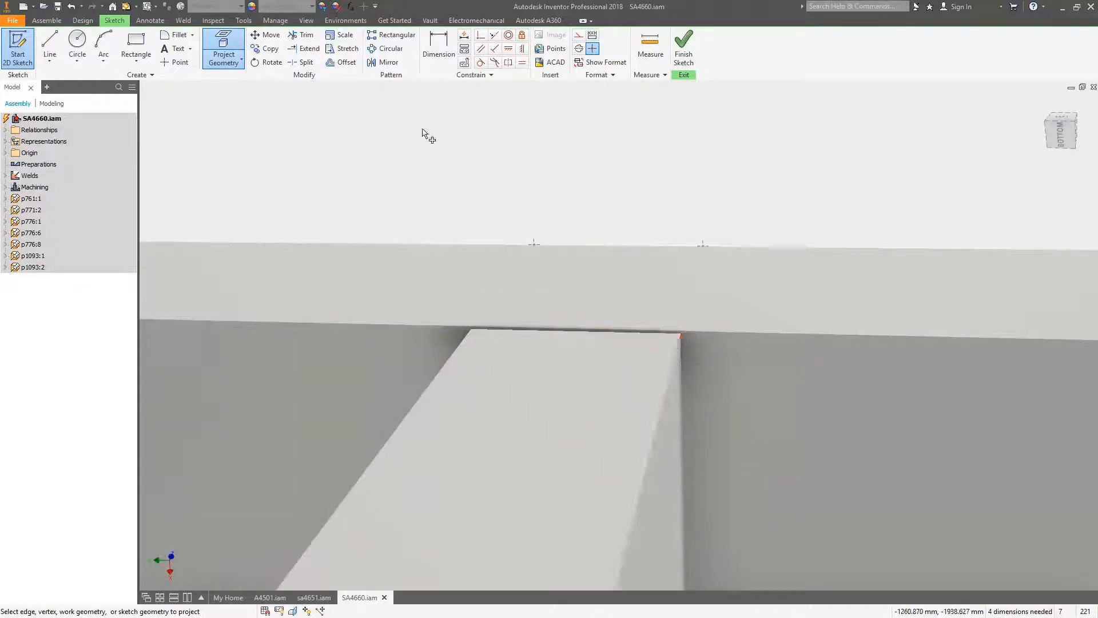
Connect the two projected stiffener corner points with a line and convert it to construction geometry.
click(50, 49)
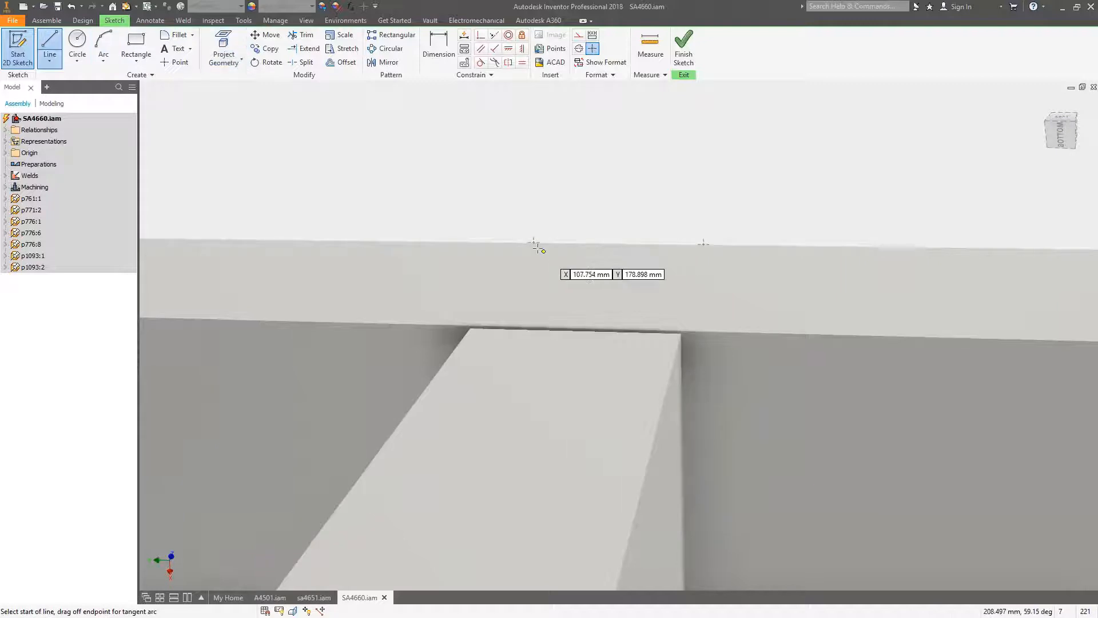
click(534, 242)
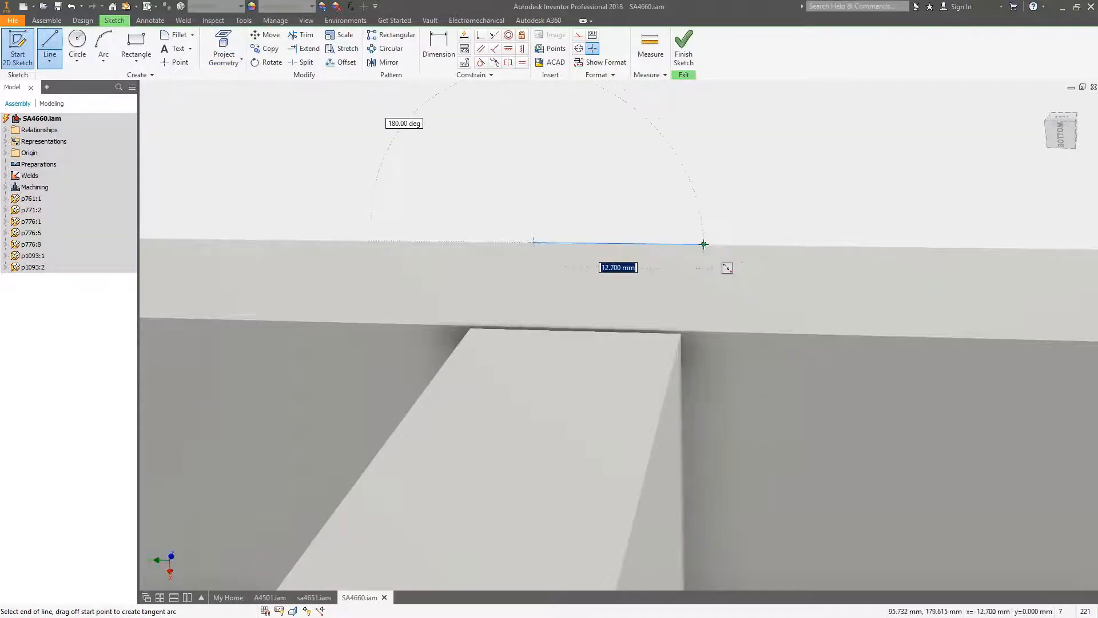
click(703, 244)
key(Escape)
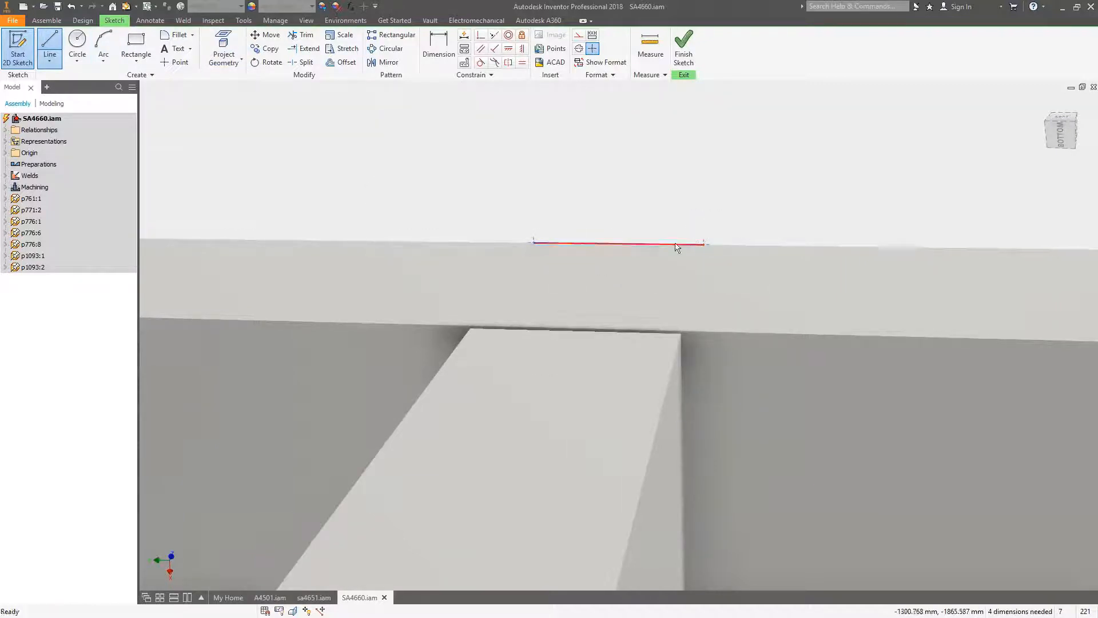
click(676, 244)
click(580, 36)
click(666, 171)
Try to align the rectangle with the construction line's midpoint using a horizontal constraint.
scroll(666, 172, up, 2)
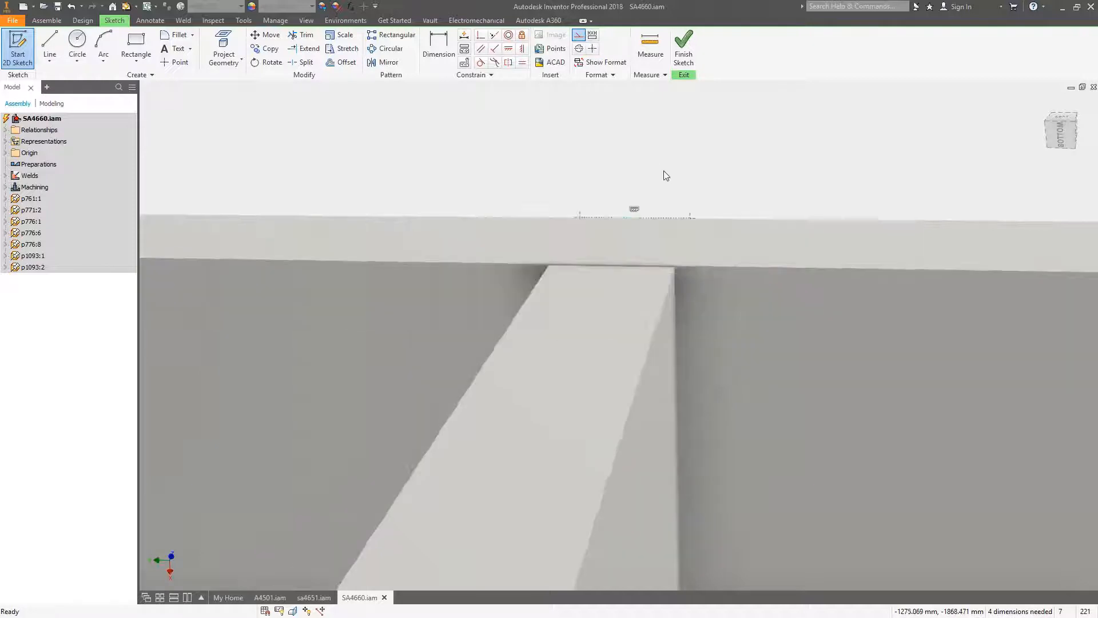
mouse_move(663, 171)
shift+middle_down()
mouse_move(667, 191)
mouse_move(701, 219)
mouse_move(664, 179)
shift+middle_up()
scroll(687, 194, up, 4)
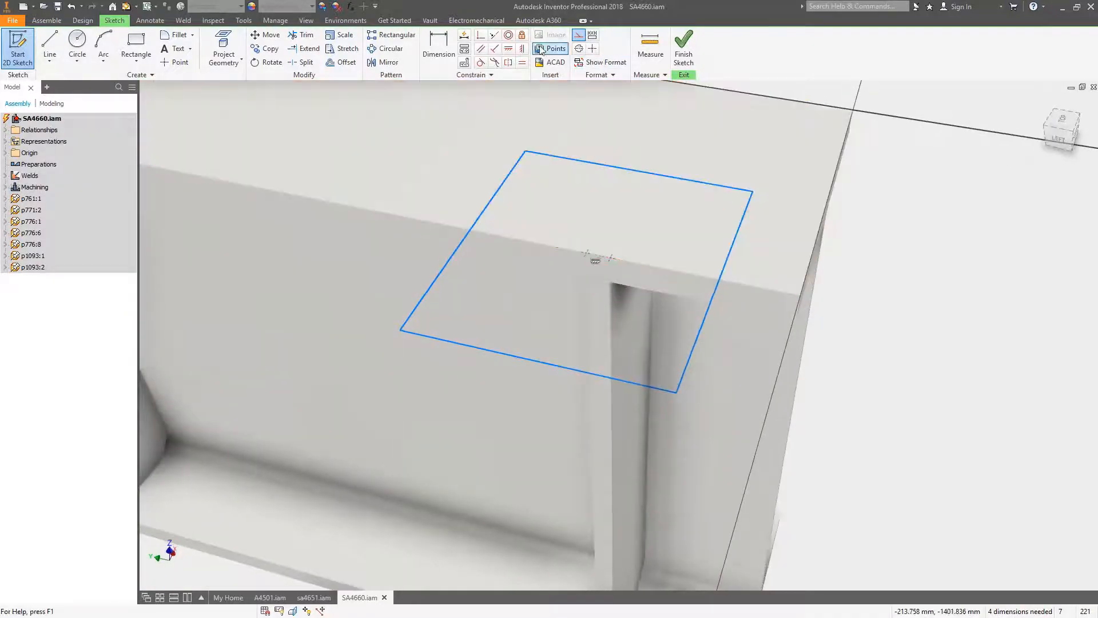
click(550, 48)
click(595, 258)
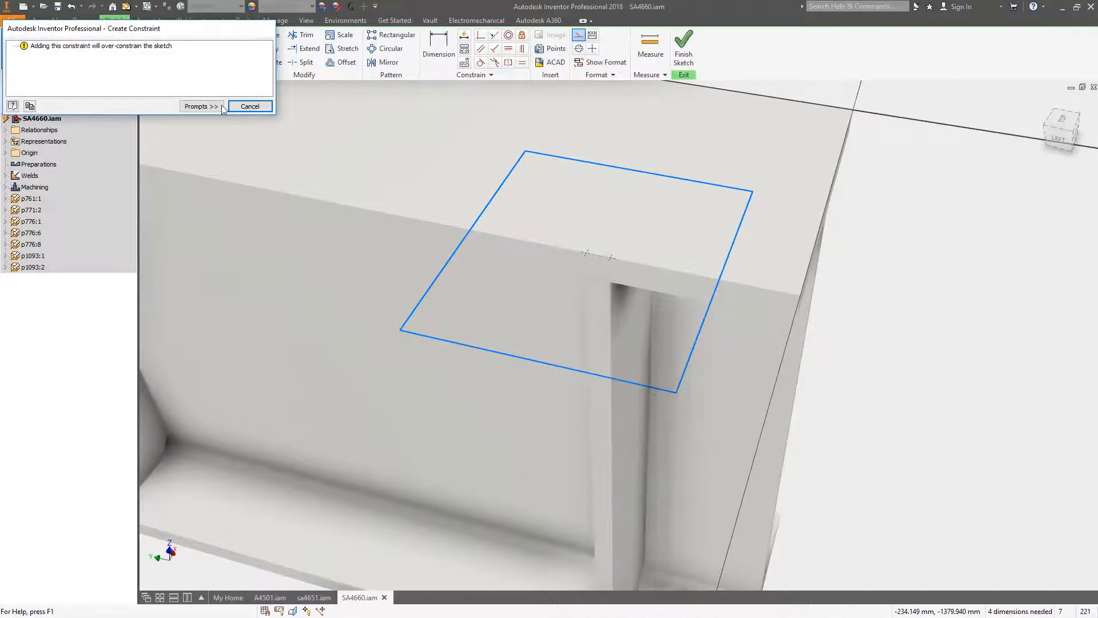
click(247, 106)
click(508, 48)
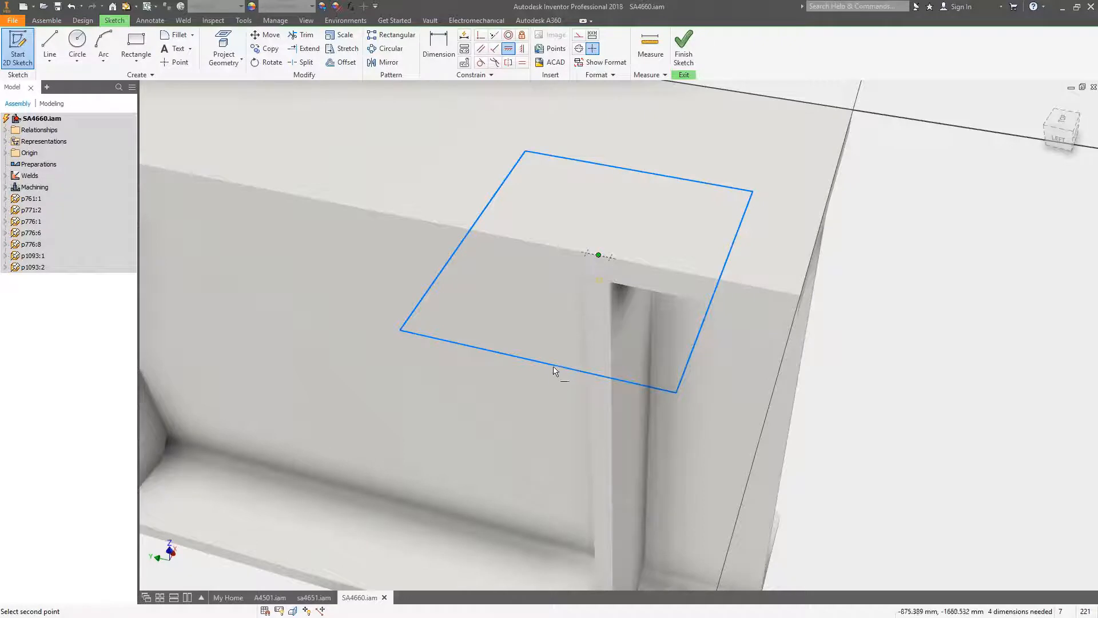
click(489, 227)
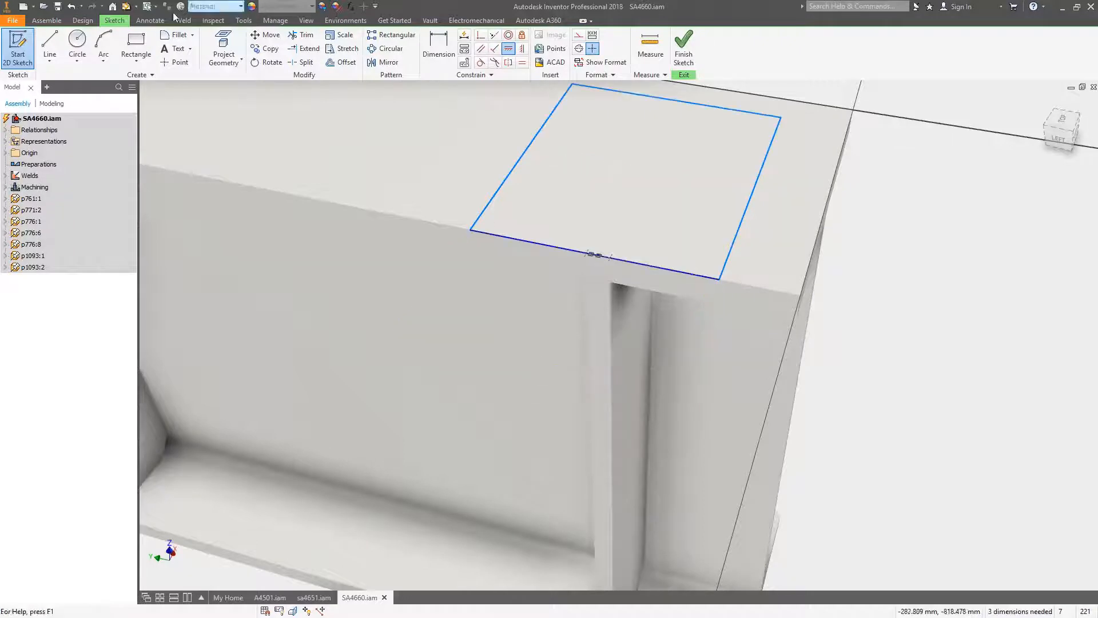
Align the midpoint of the rectangle's outer edge with the construction line's midpoint using a vertical constraint.
click(519, 50)
click(599, 256)
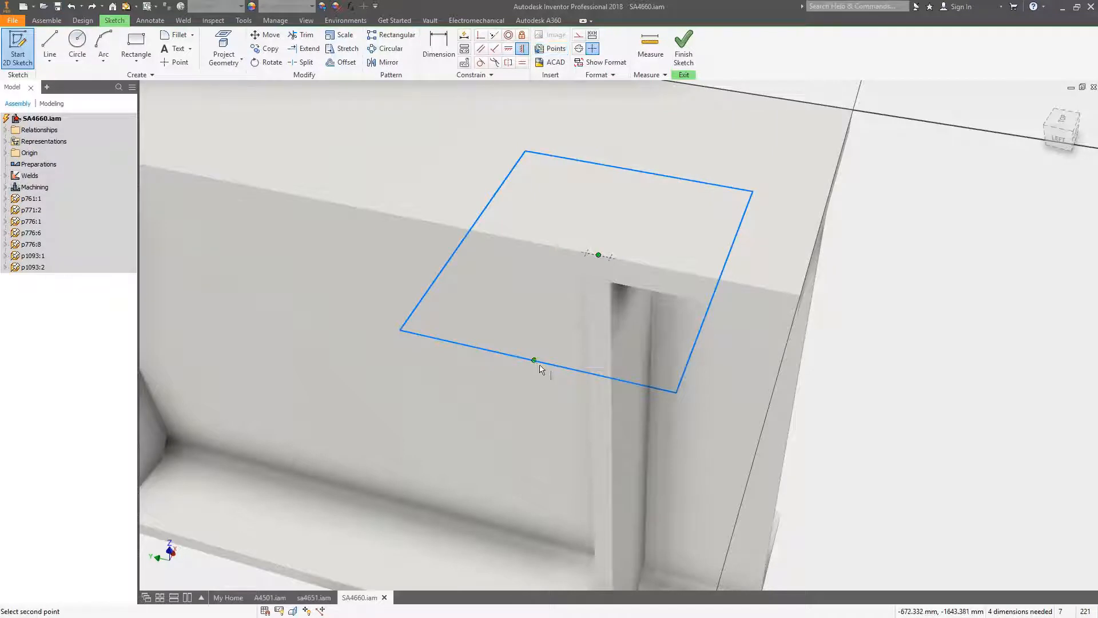
click(537, 360)
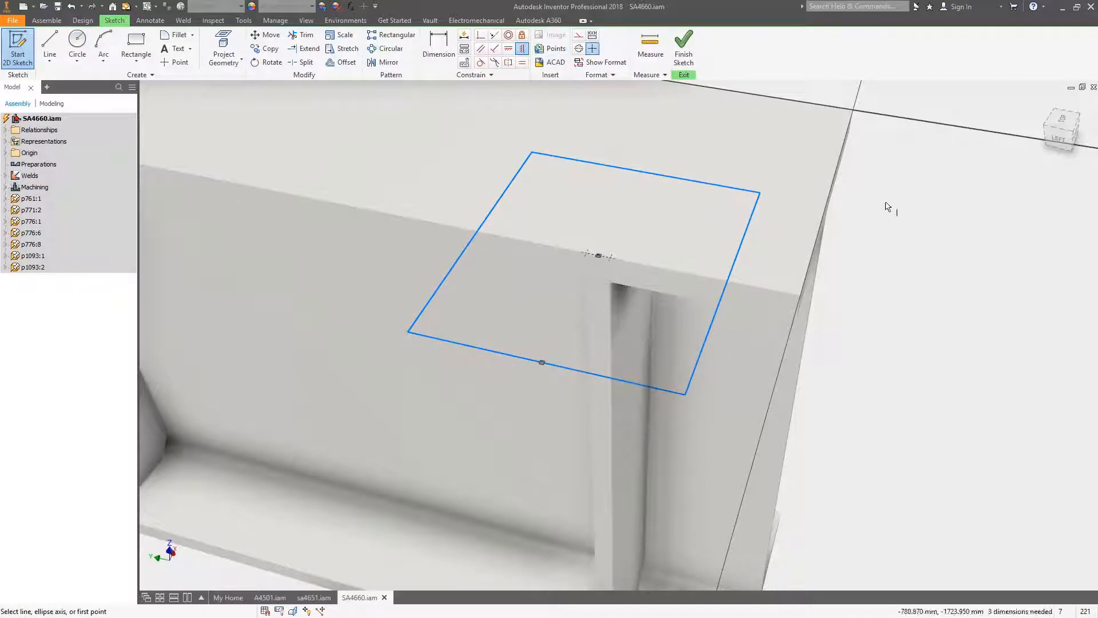
Dimension the rectangle's inner edge on the flange and set its length to 135 mm.
key(d)
click(646, 173)
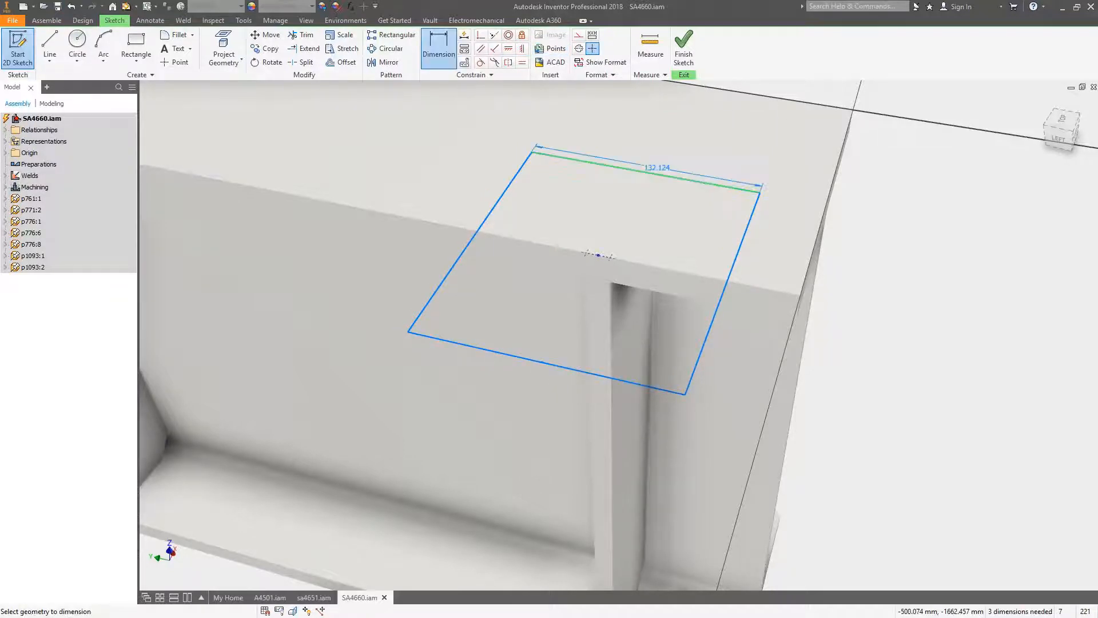
click(686, 150)
text(135)
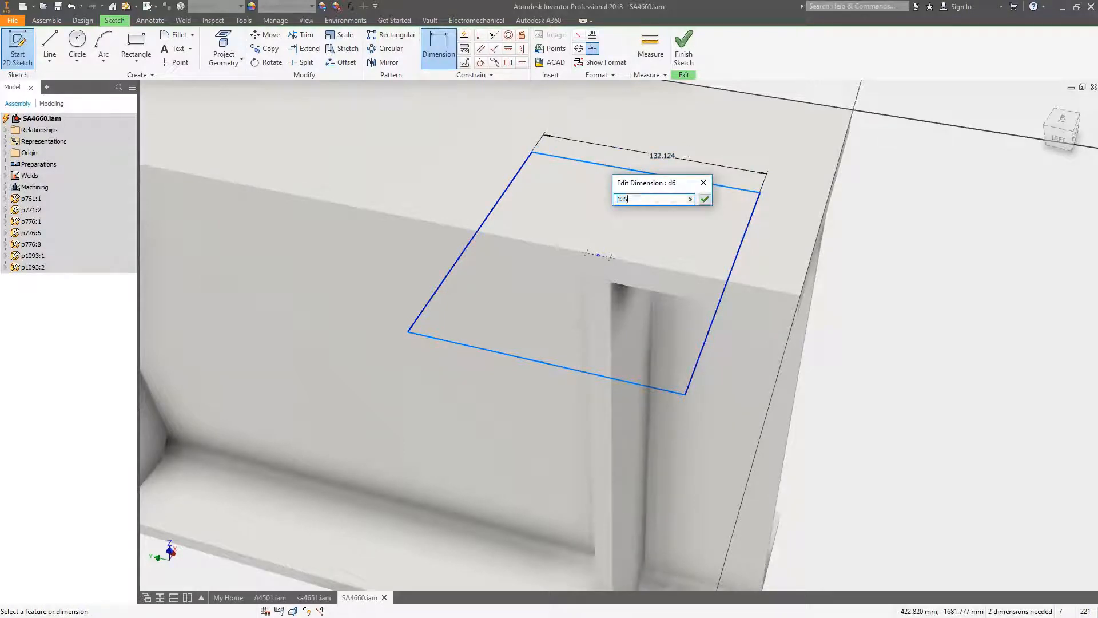
key(Return)
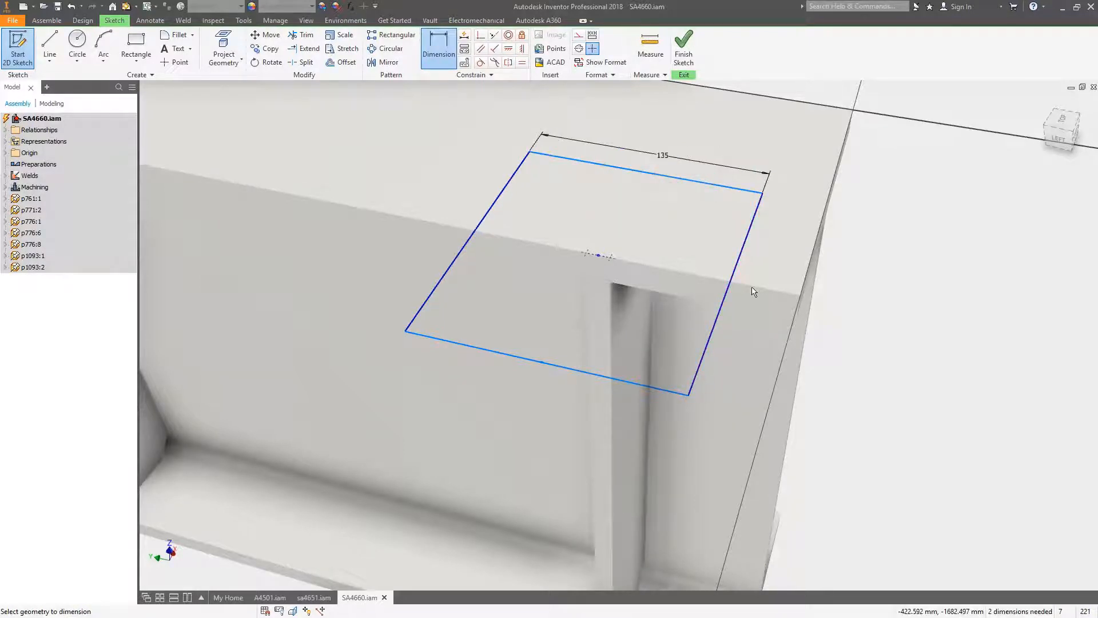
Dimension the rectangle's inner edge to the construction line at the flange edge and set the distance to 75 mm.
click(754, 191)
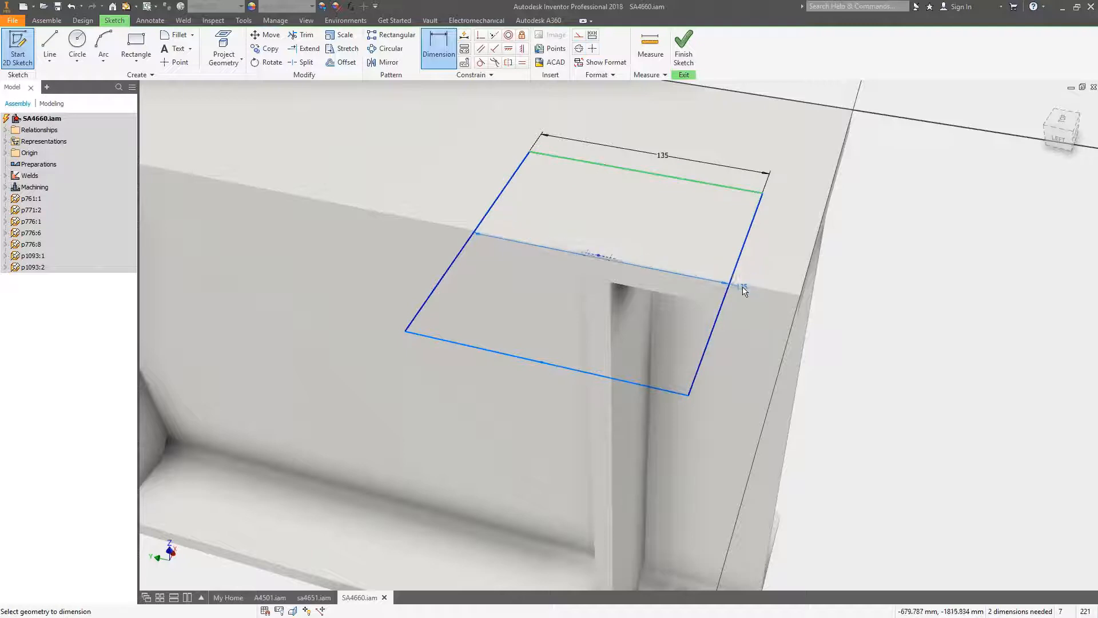
click(611, 259)
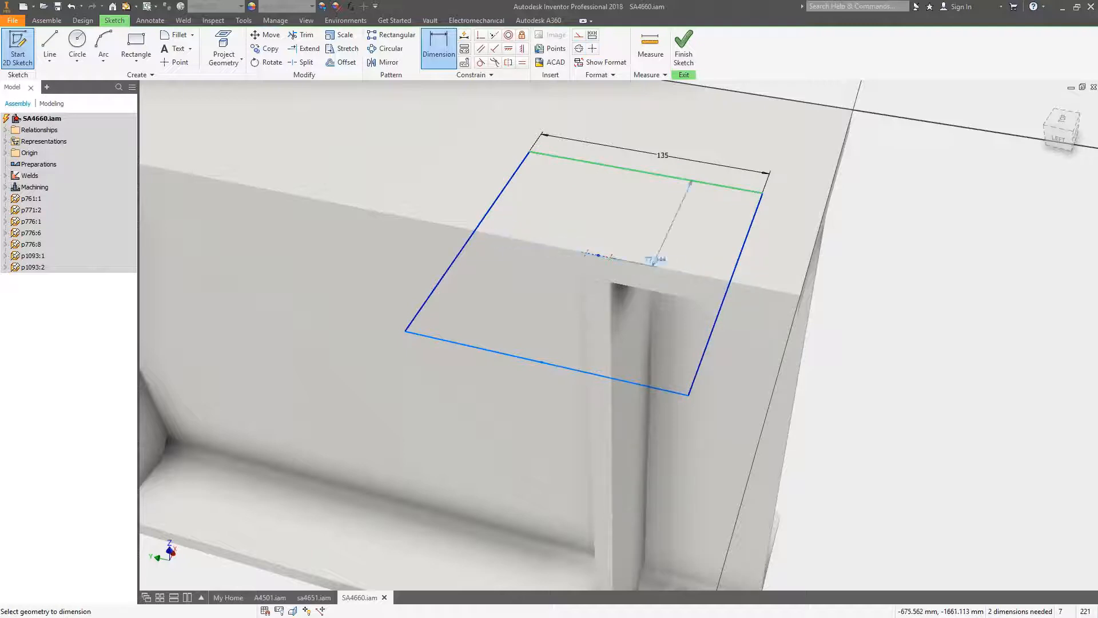
click(870, 274)
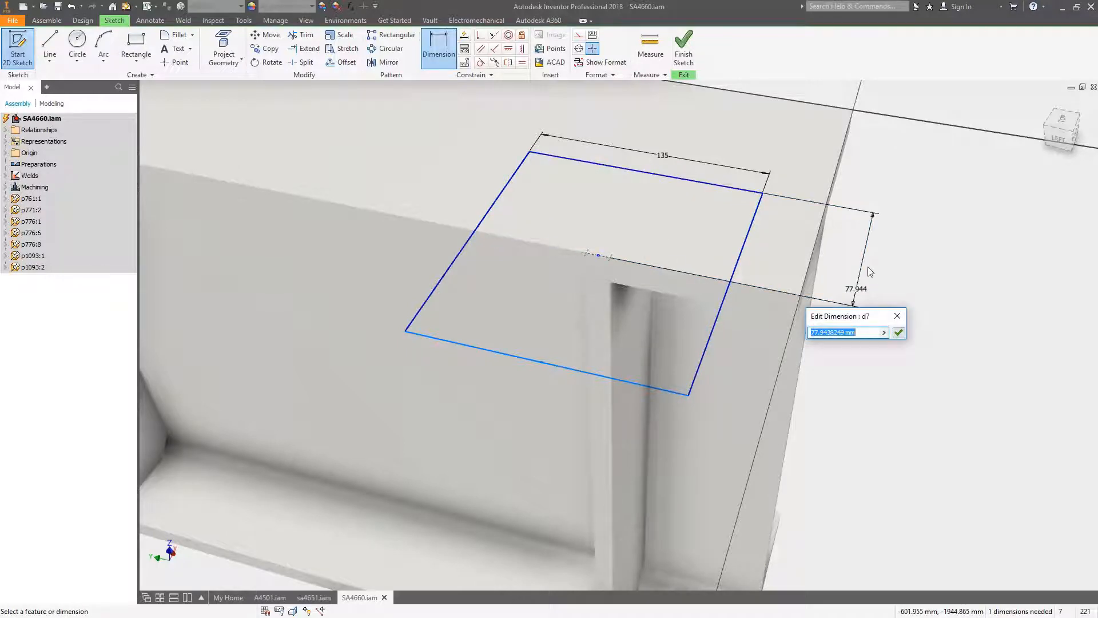
text(75)
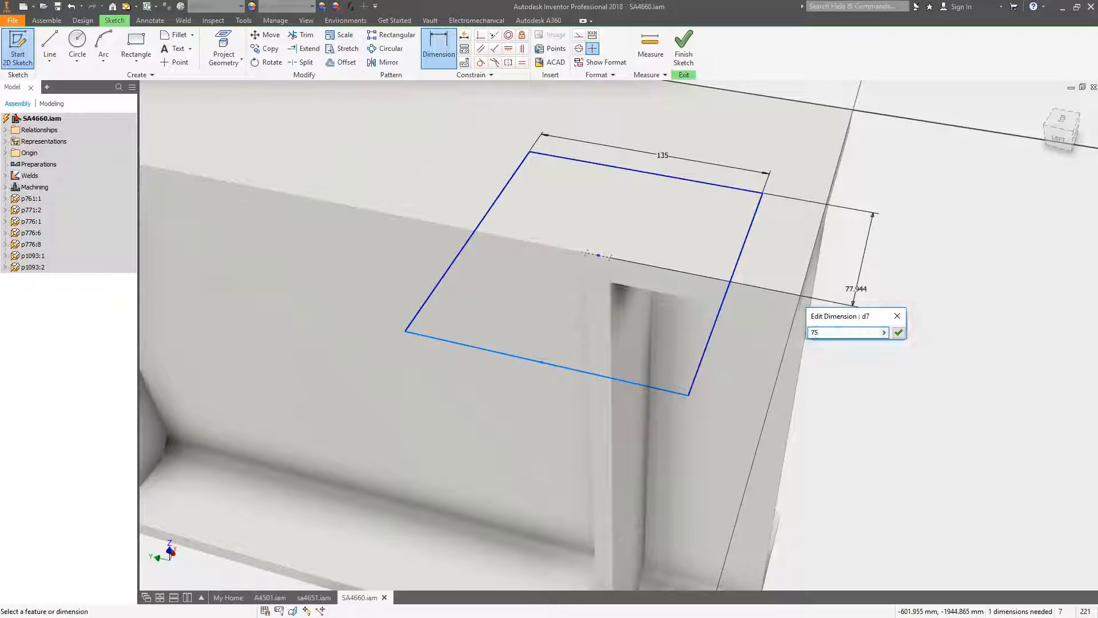
key(Return)
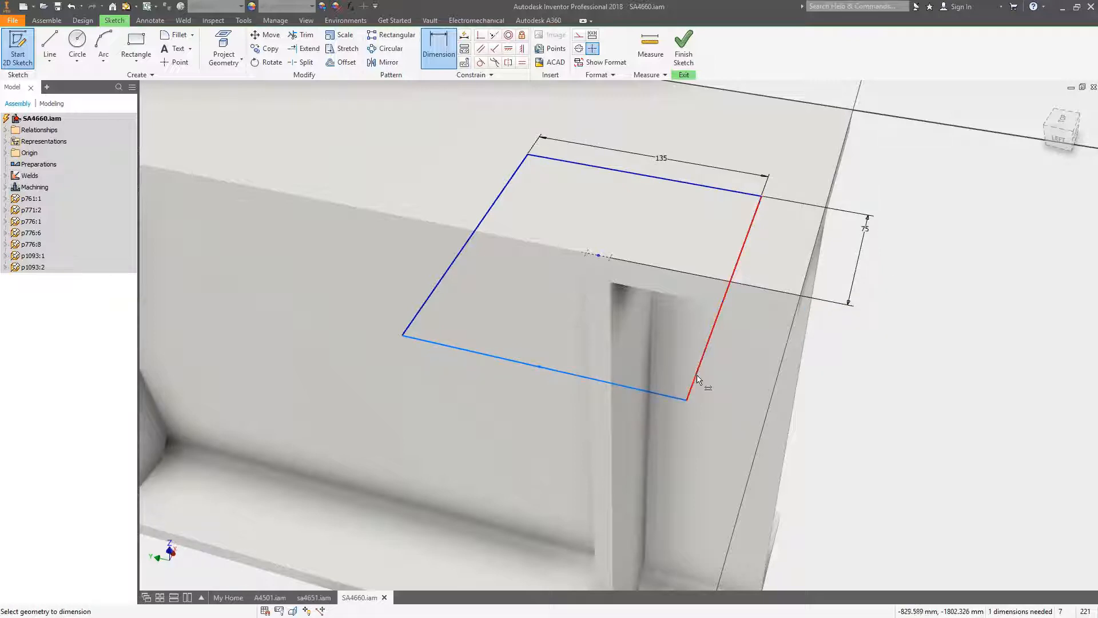
Set the rectangle's outer edge 10 mm beyond the construction line and finish the sketch.
click(623, 265)
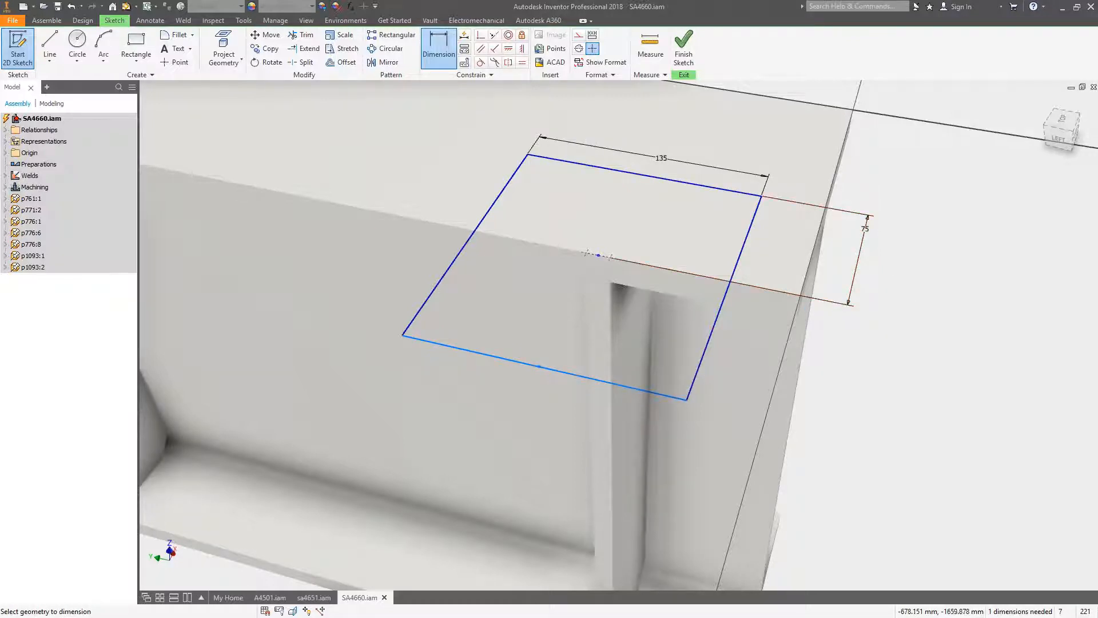
click(658, 393)
click(823, 380)
text(10)
key(Return)
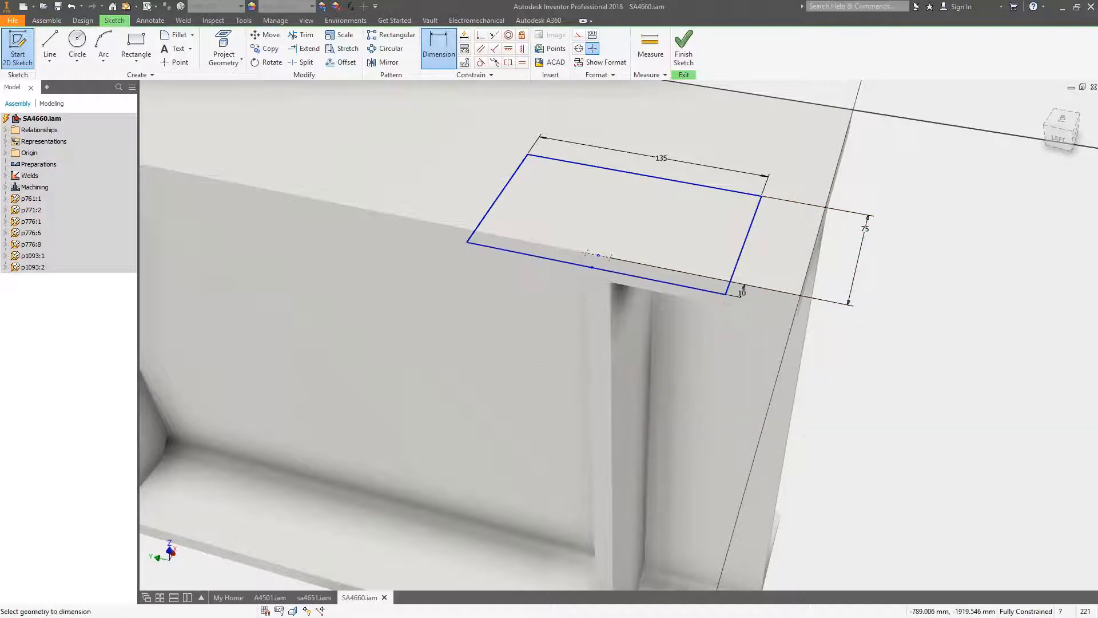
shift+middle_drag(931, 260, 914, 233)
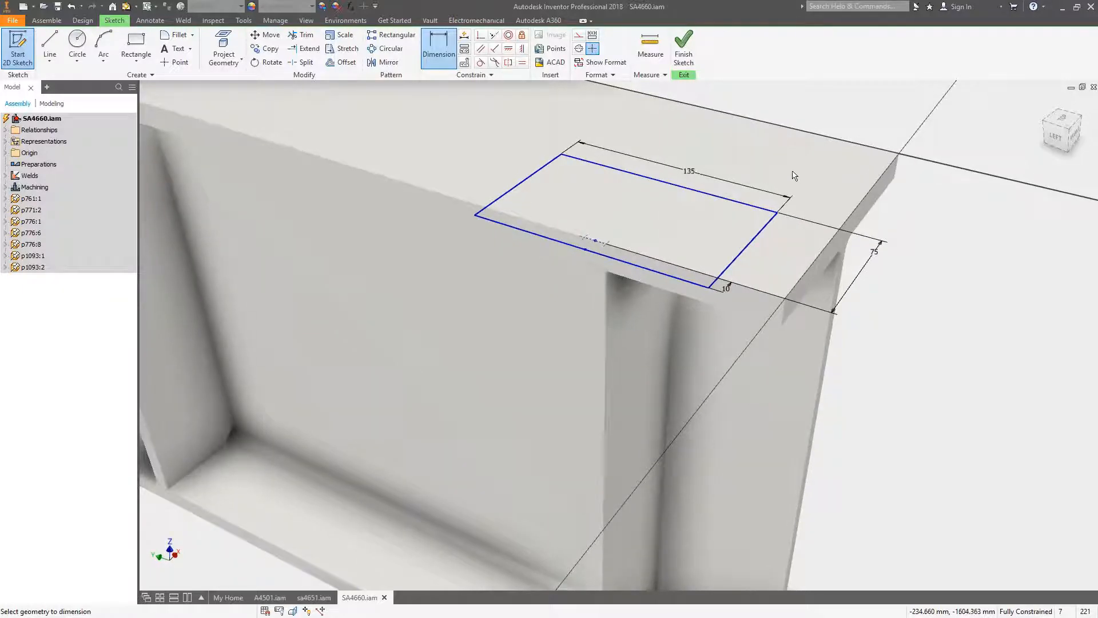
click(683, 47)
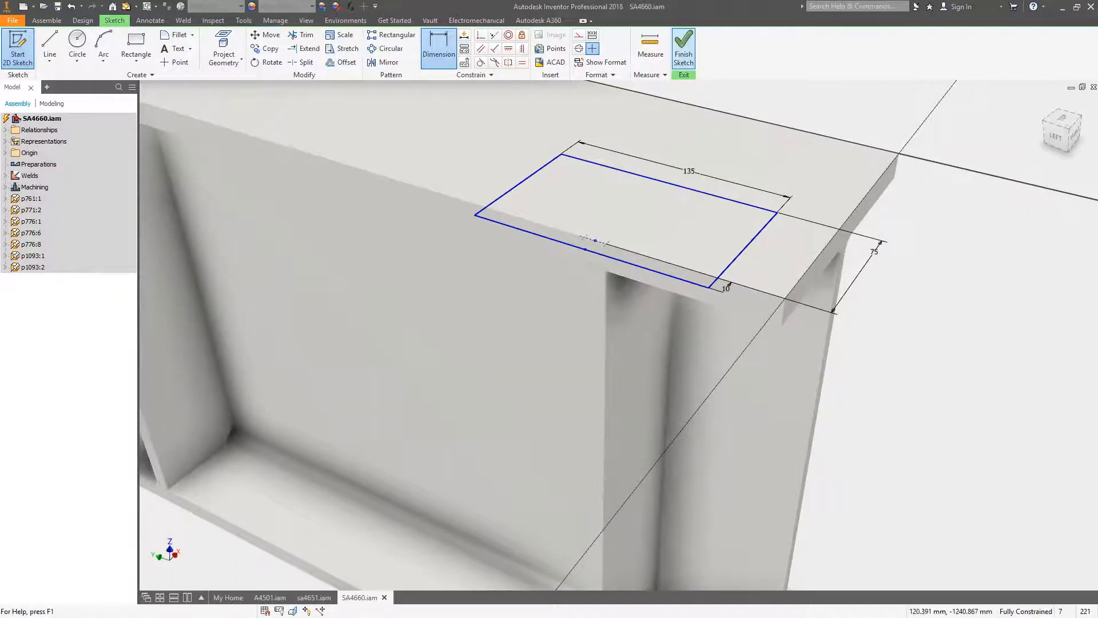
Cut the rectangular profile 35 mm deep down into the flange and end stiffener with an Extrude.
click(335, 49)
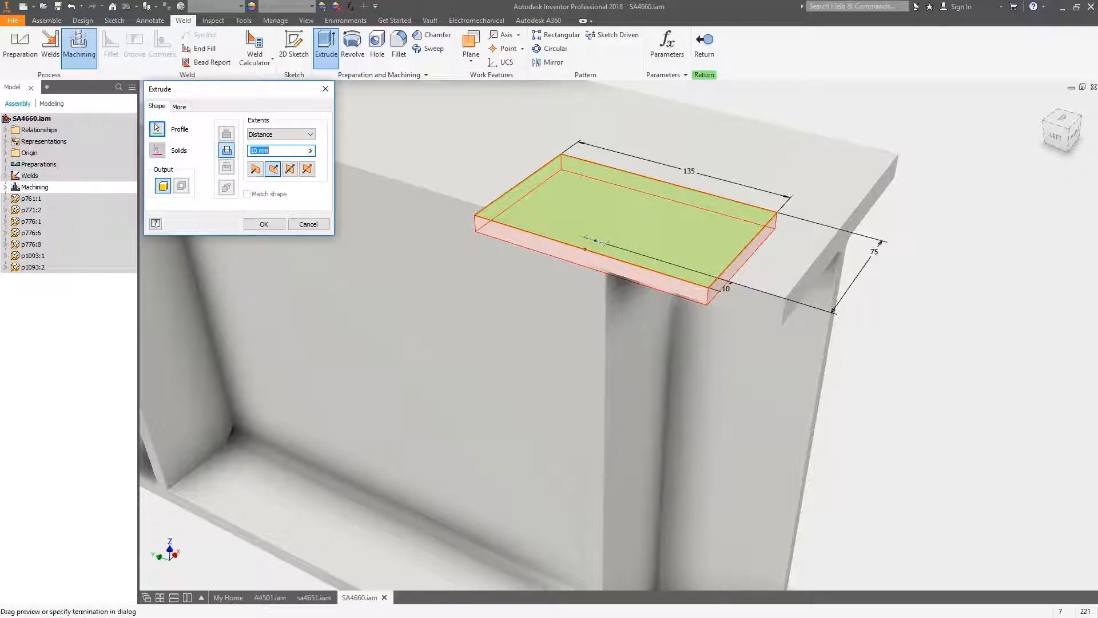
shift+middle_drag(634, 194, 424, 171)
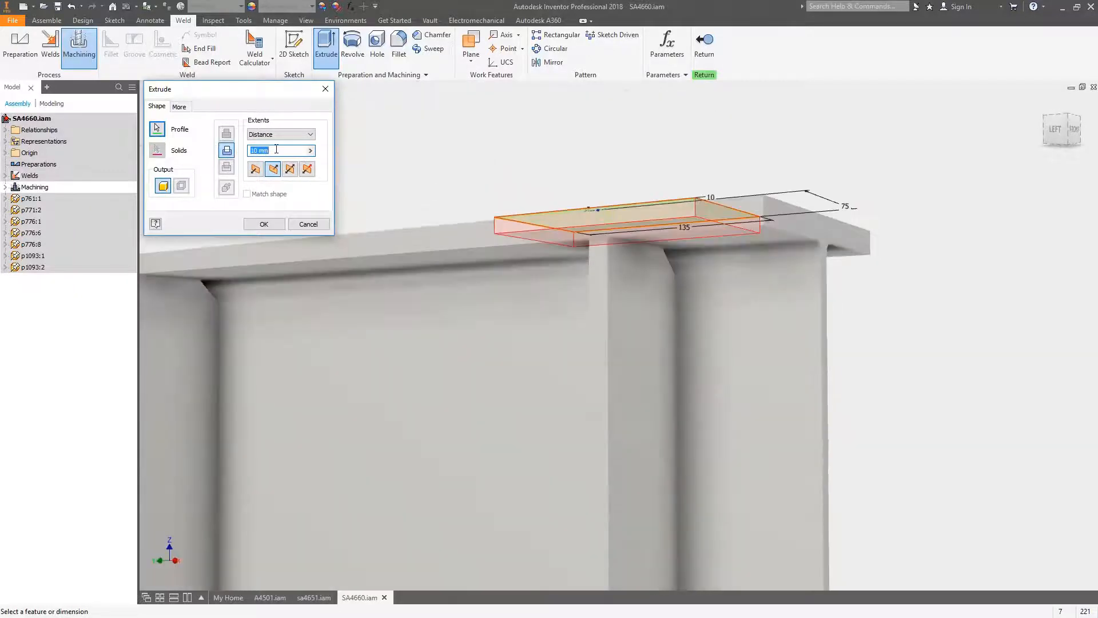
text(35)
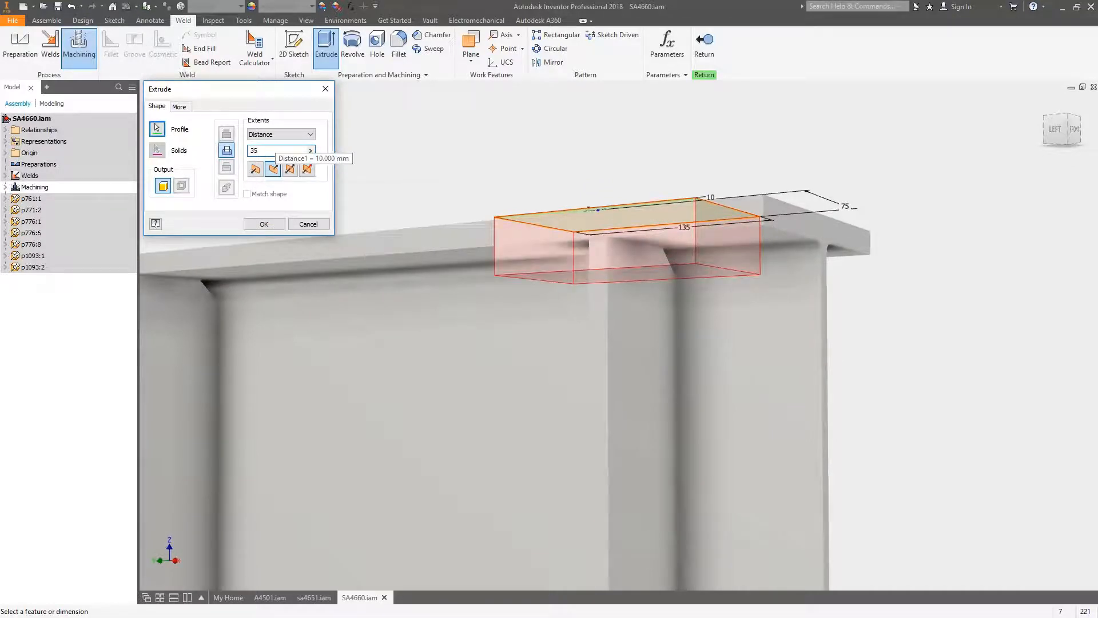
shift+middle_drag(537, 143, 687, 227)
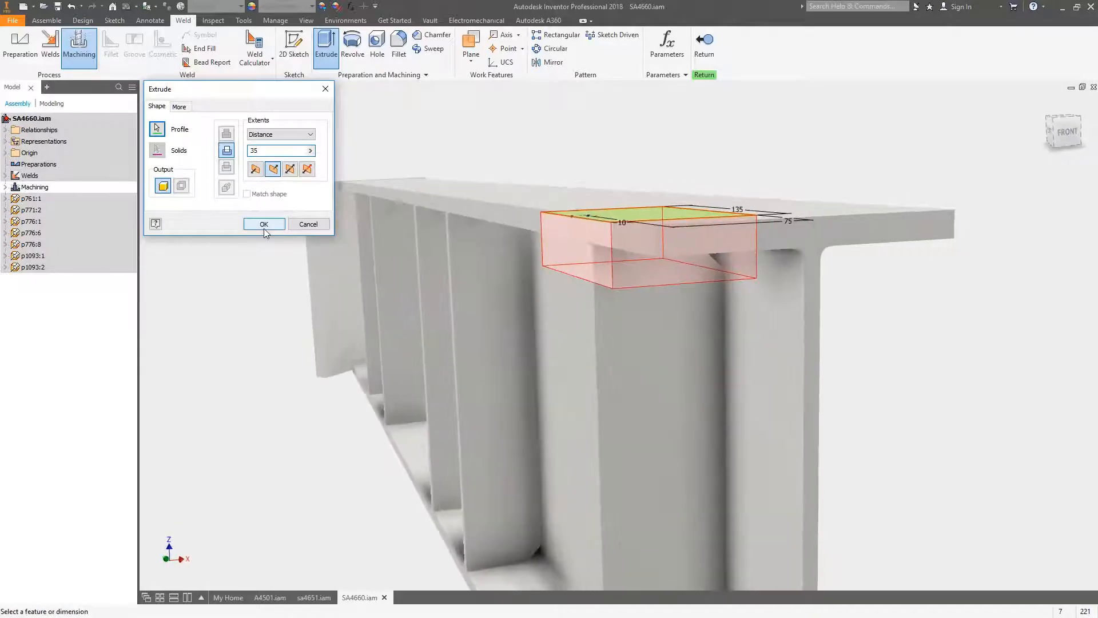
click(264, 224)
Leave the machining environment and return to the SA4660 weldment assembly.
scroll(791, 154, up, 3)
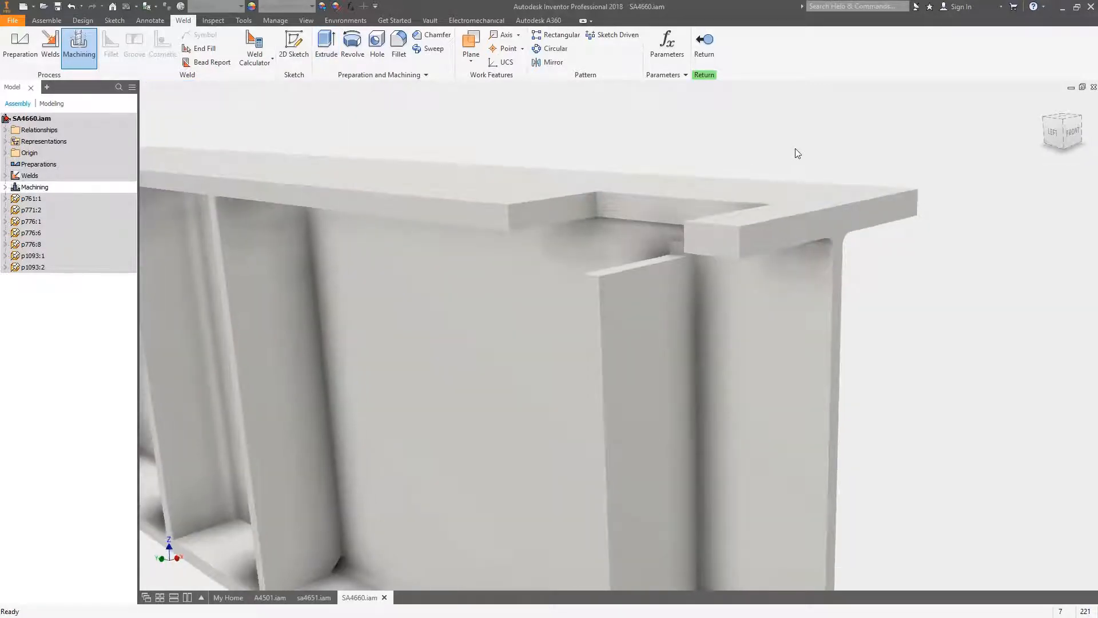
shift+middle_drag(797, 127, 889, 138)
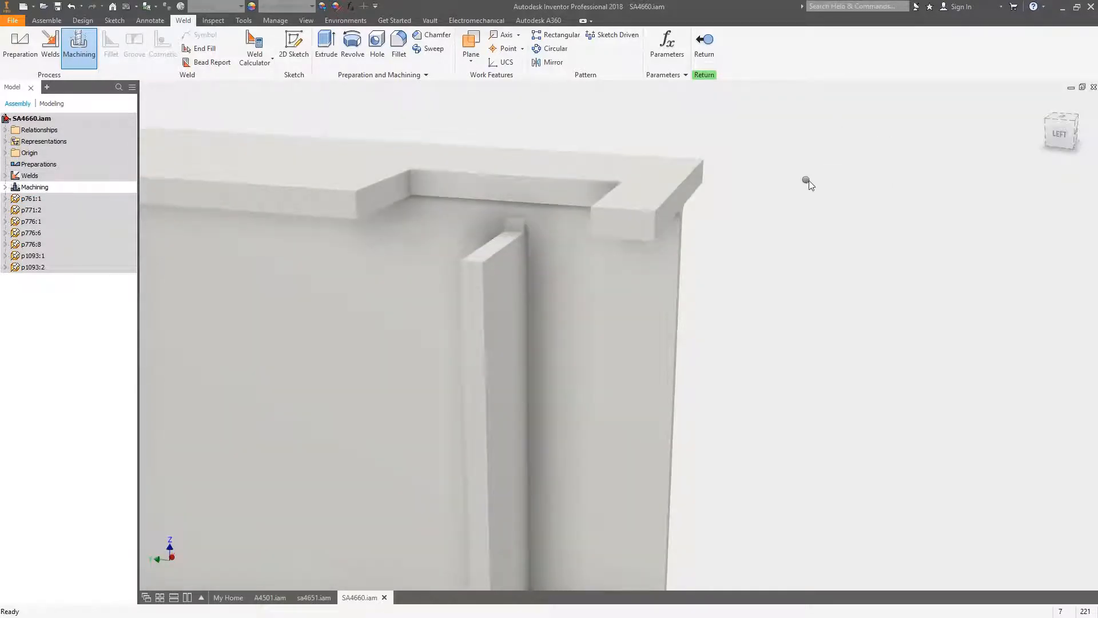
right_click(805, 179)
click(830, 213)
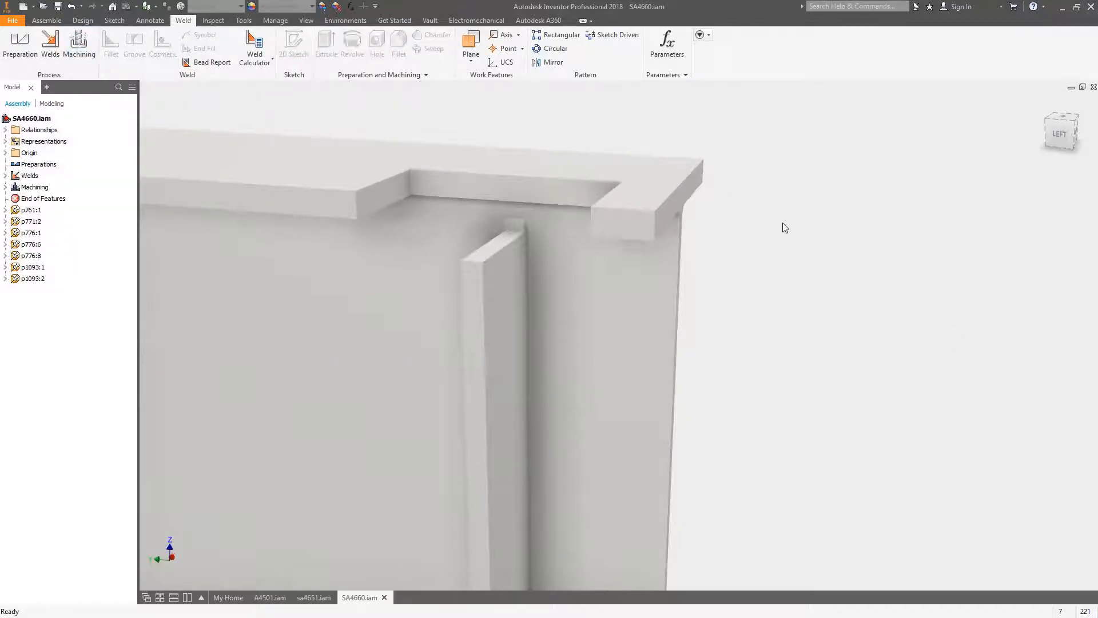
Open the end stiffener's part file p776, examine its broad face straight on, and close the part.
scroll(742, 236, down, 5)
shift+middle_drag(909, 327, 851, 299)
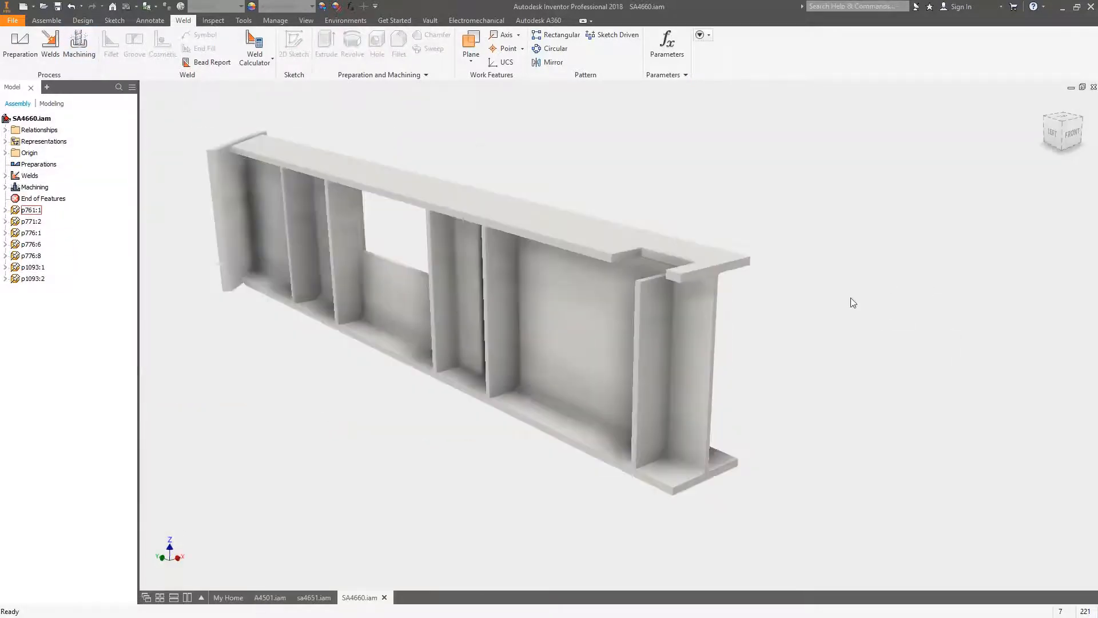
right_click(654, 299)
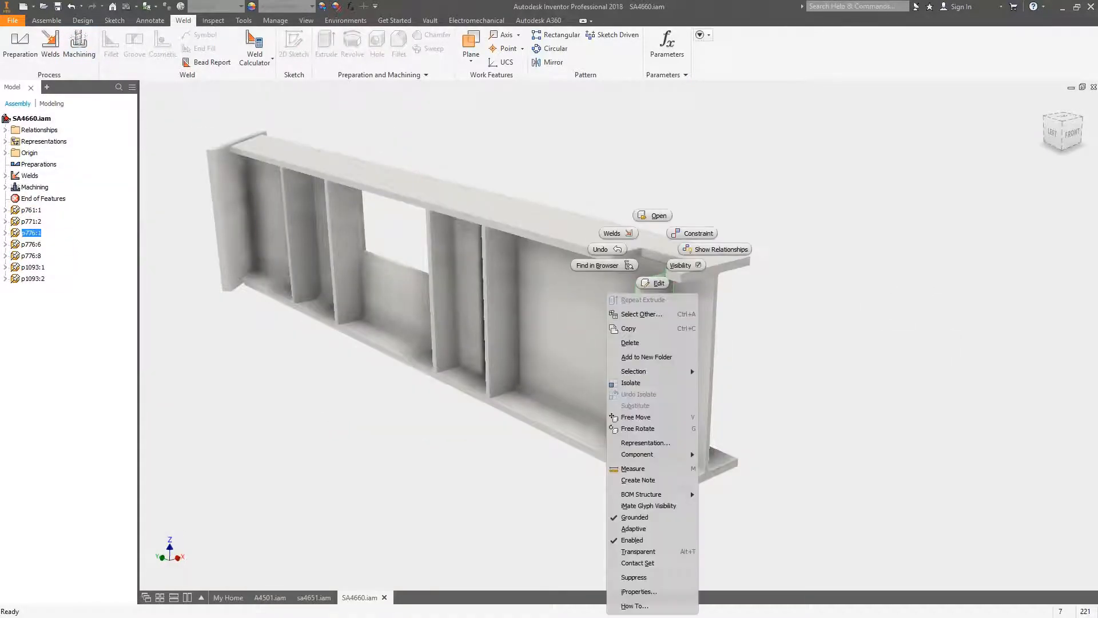
click(657, 215)
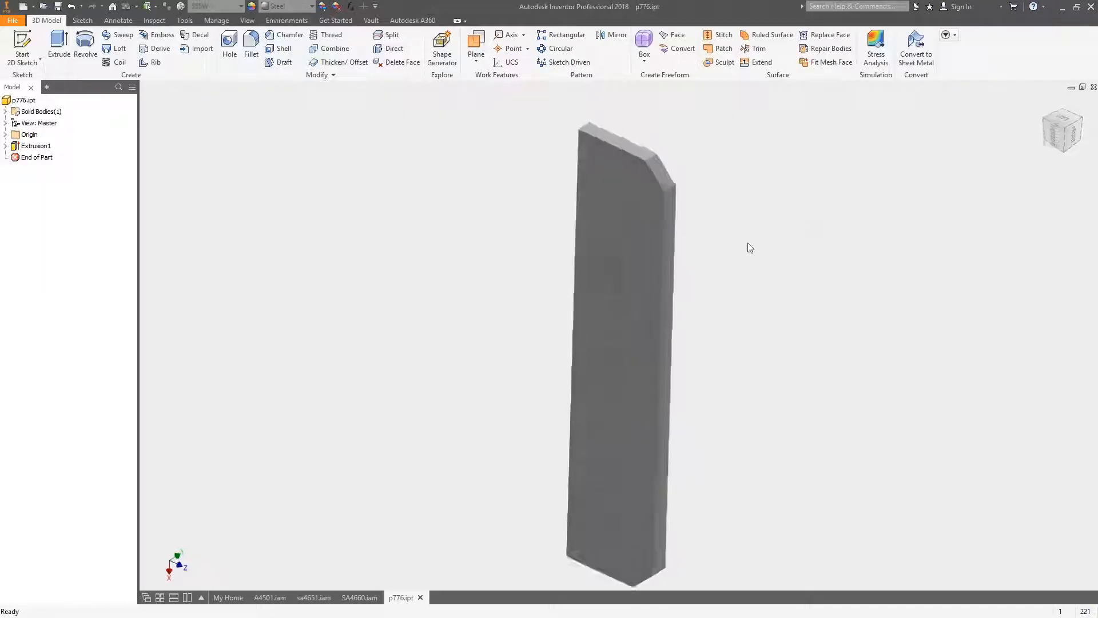
shift+middle_drag(748, 243, 755, 246)
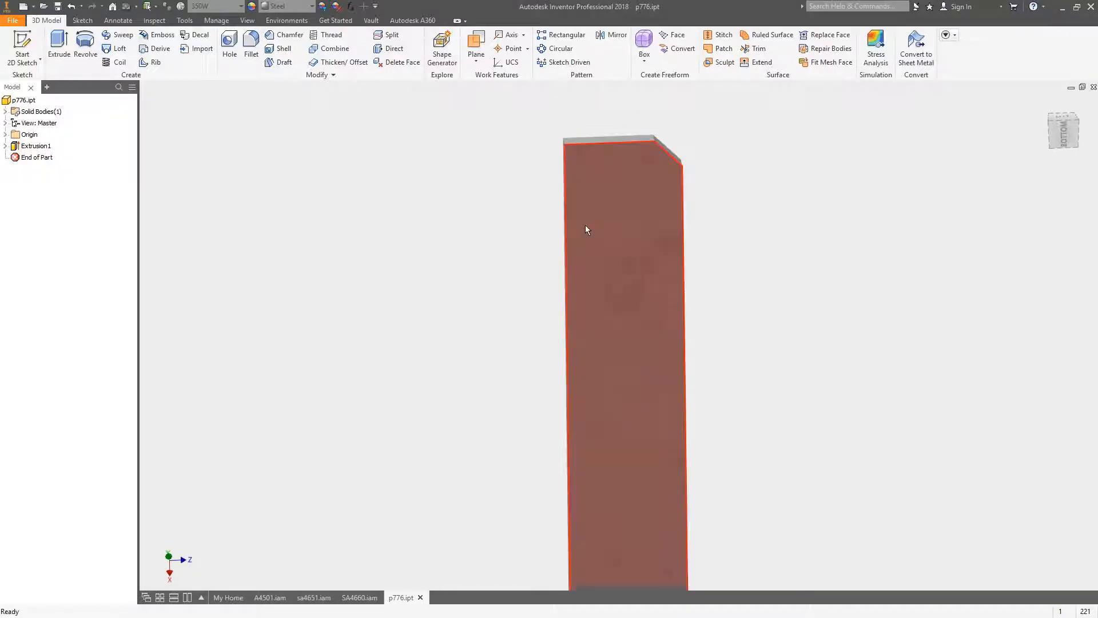
click(1063, 132)
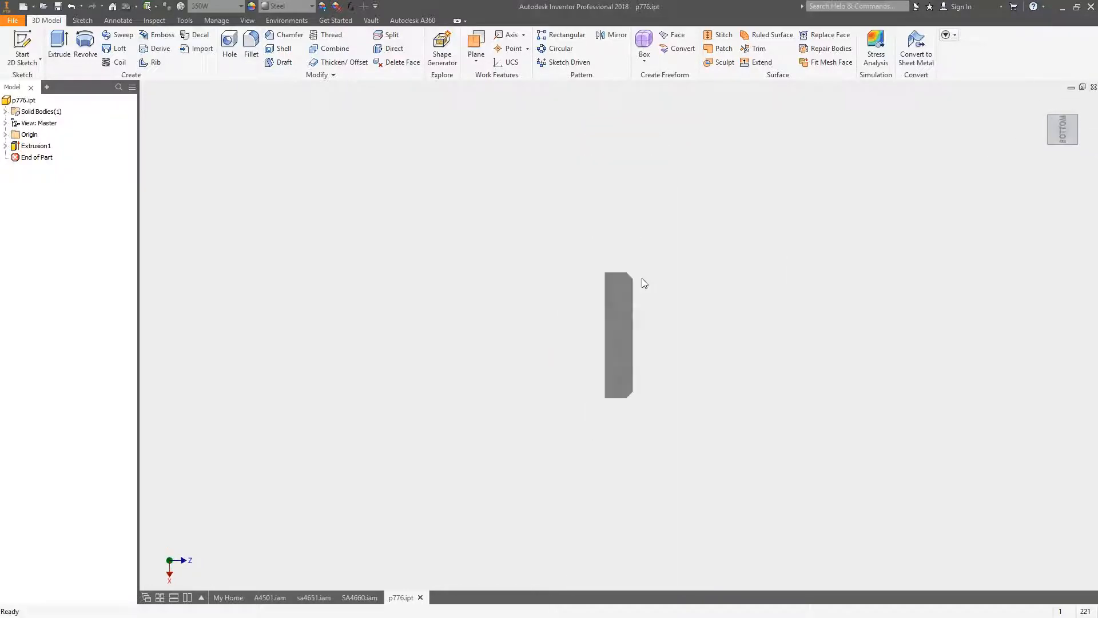
scroll(642, 280, up, 8)
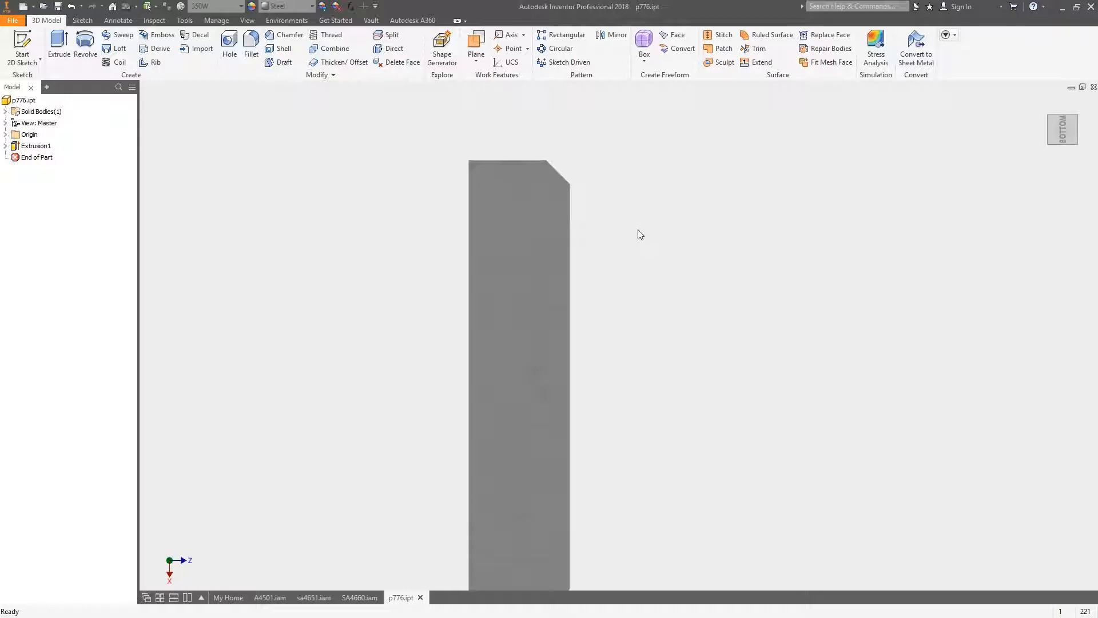
middle_drag(638, 230, 633, 194)
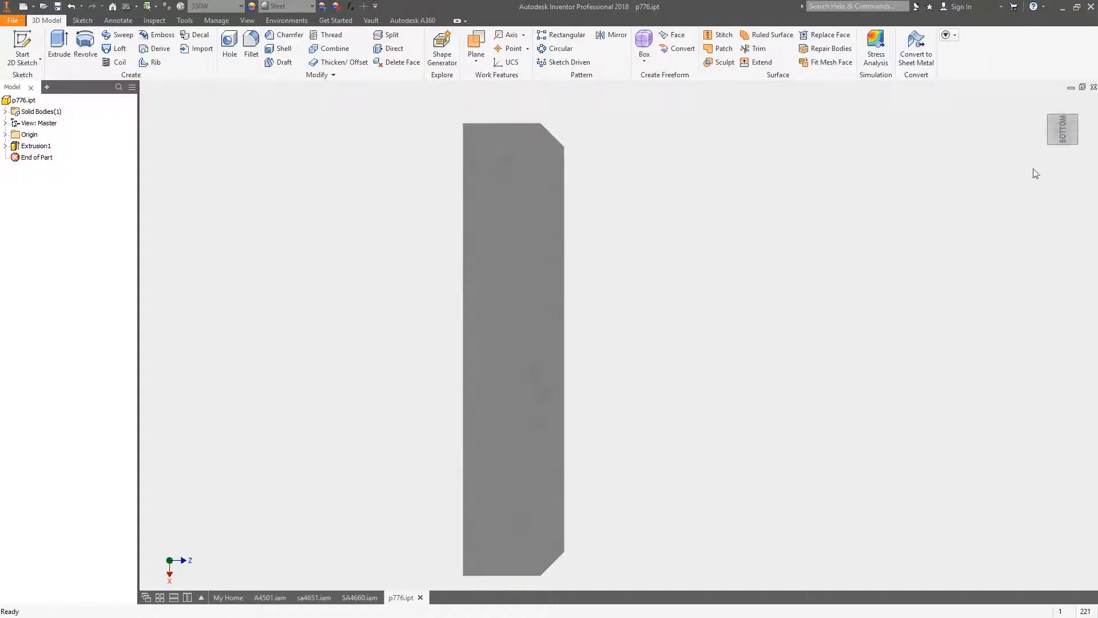
click(1092, 86)
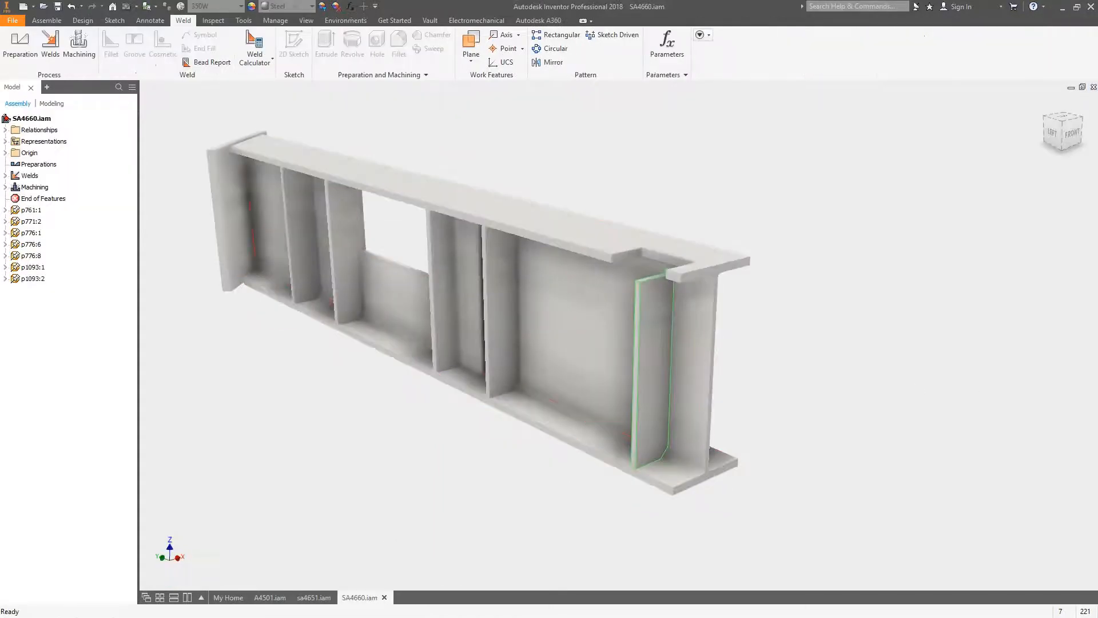
Expand the weldment's Machining group in the model tree and reactivate it for editing.
scroll(771, 248, up, 5)
shift+middle_drag(768, 244, 757, 231)
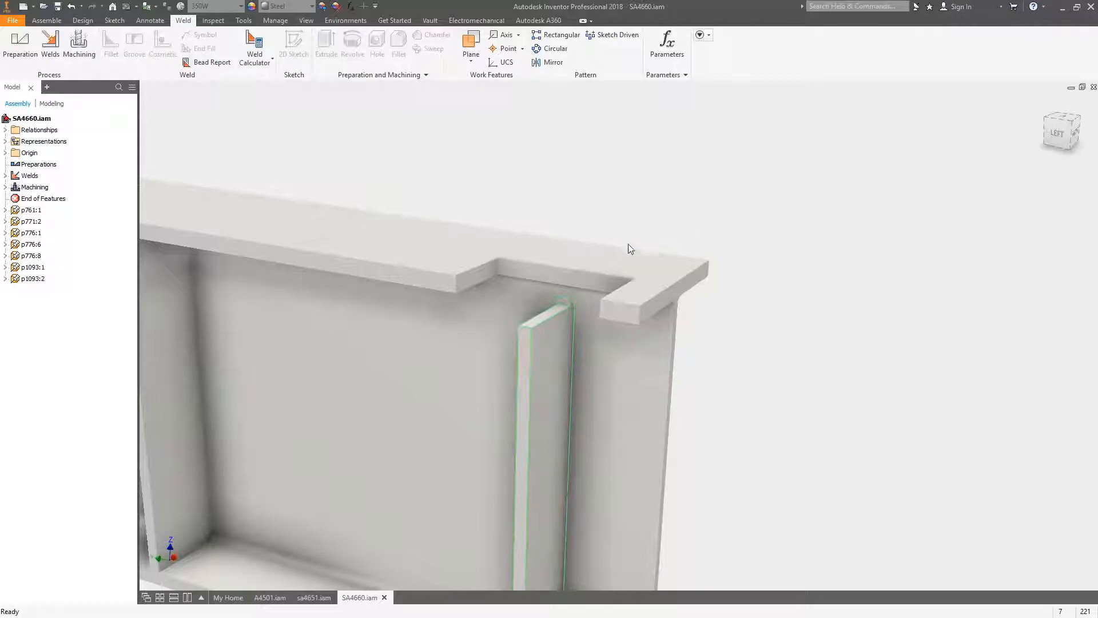
scroll(547, 213, down, 3)
middle_drag(547, 211, 786, 241)
shift+middle_drag(400, 281, 320, 286)
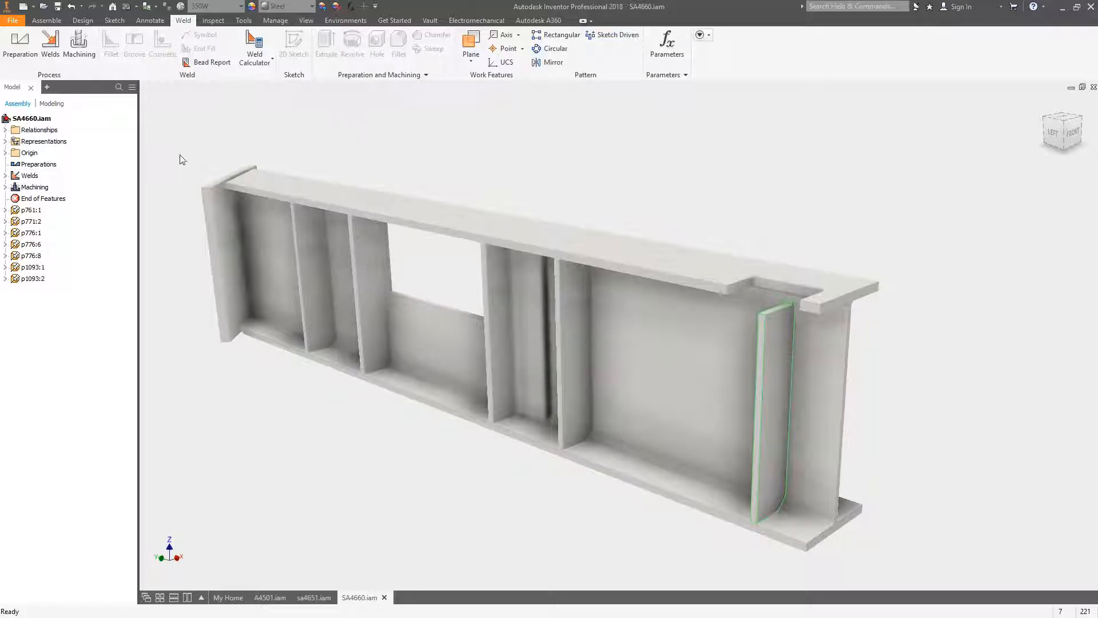
click(5, 187)
click(34, 187)
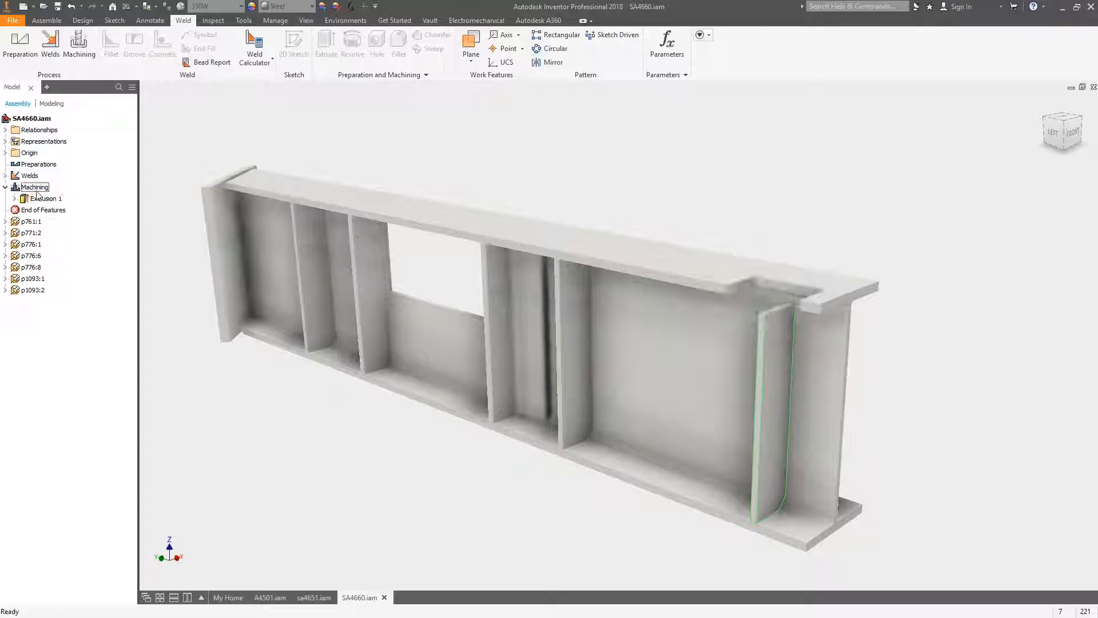
click(34, 187)
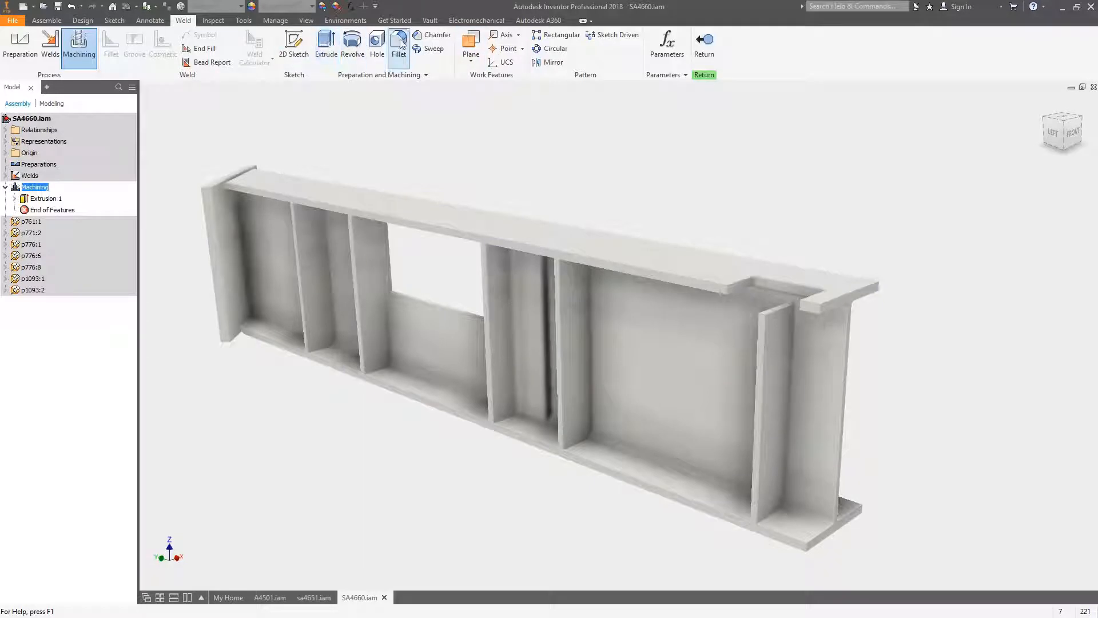
Place a Through All hole of 20 mm diameter on the beam end plate's outer face using linear placement.
click(378, 41)
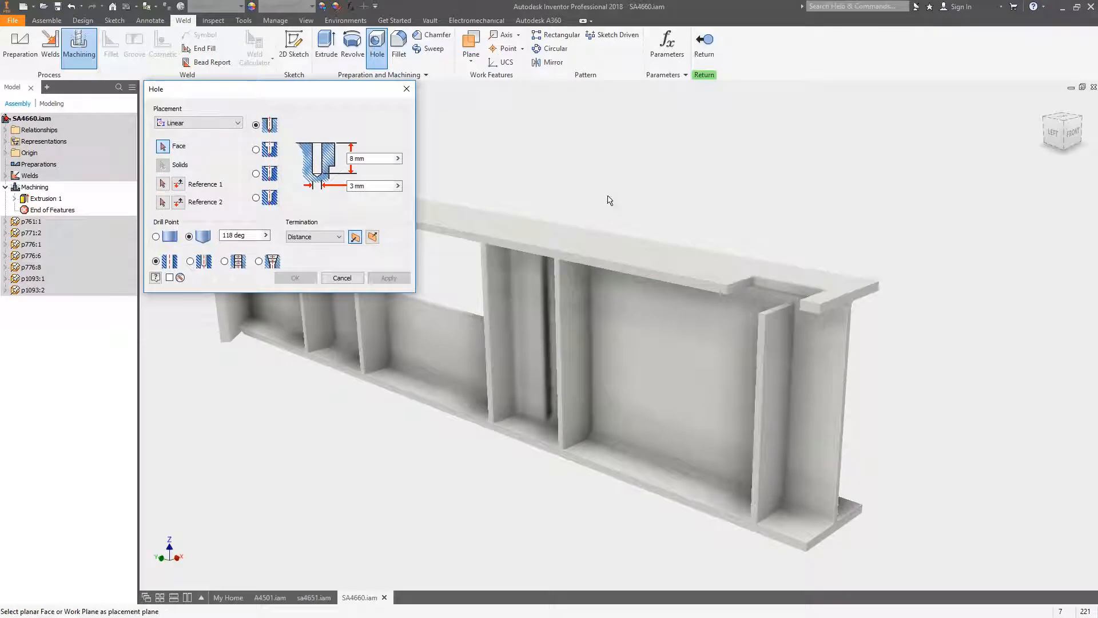
shift+middle_drag(608, 196, 606, 177)
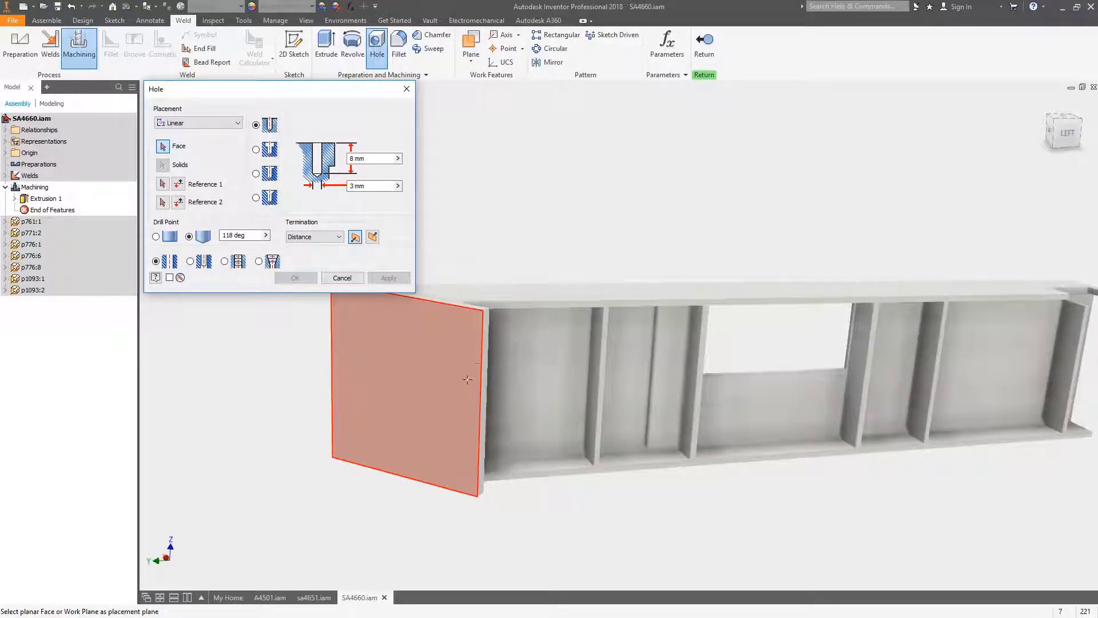
click(437, 379)
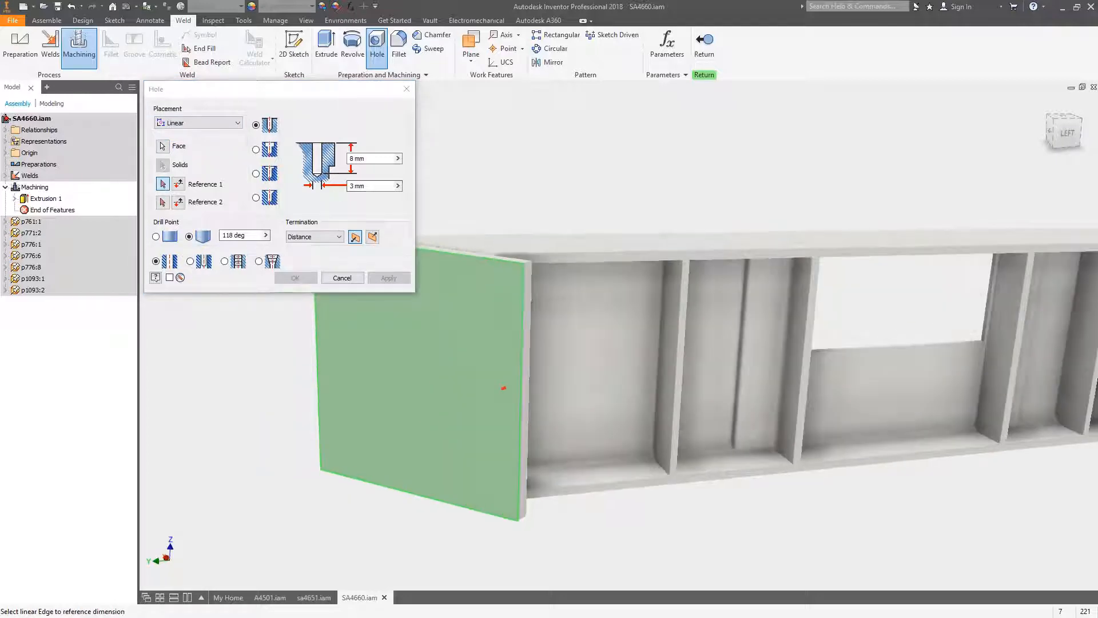
click(314, 236)
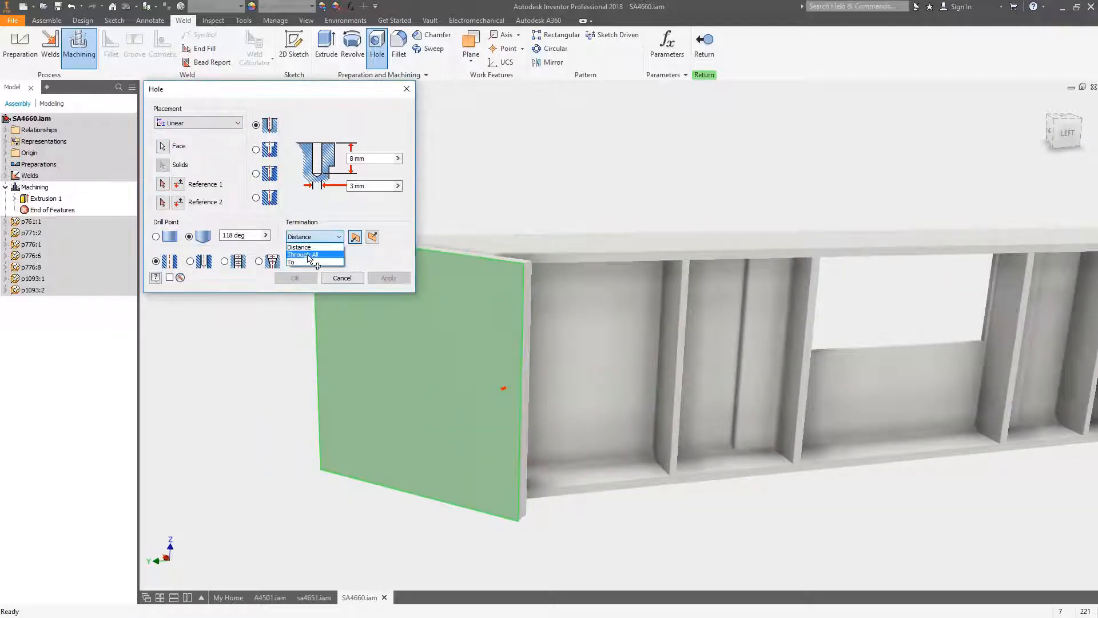
click(318, 250)
click(364, 185)
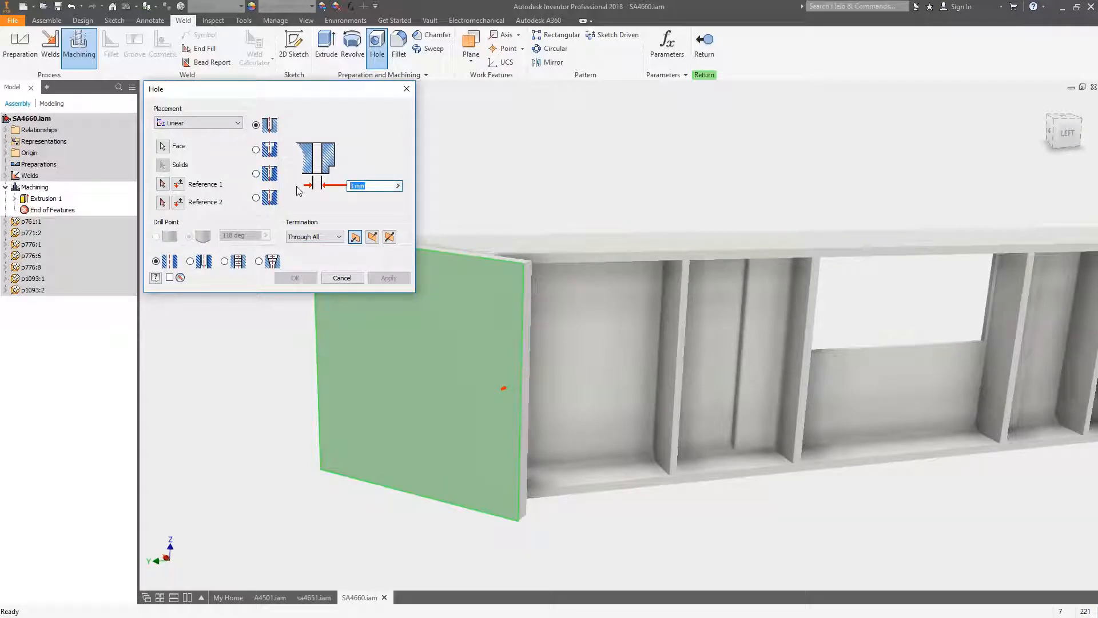
text(20)
Reference the hole to the end plate's vertical edge nearest the stiffeners and set that distance to 50 mm.
scroll(476, 255, up, 5)
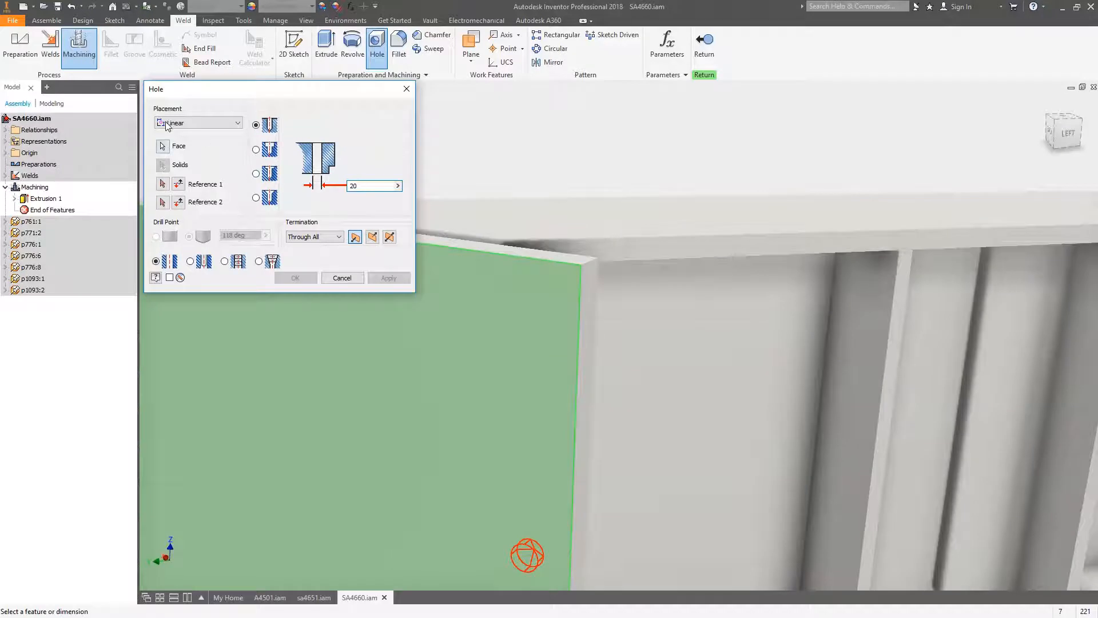
click(163, 183)
click(576, 489)
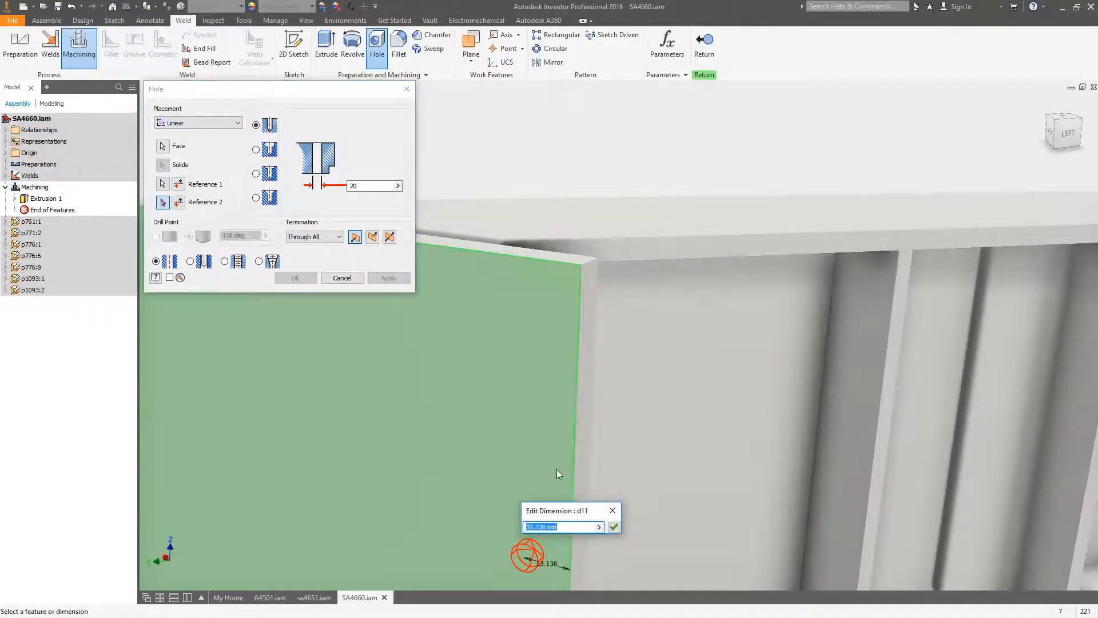
text(50)
click(613, 526)
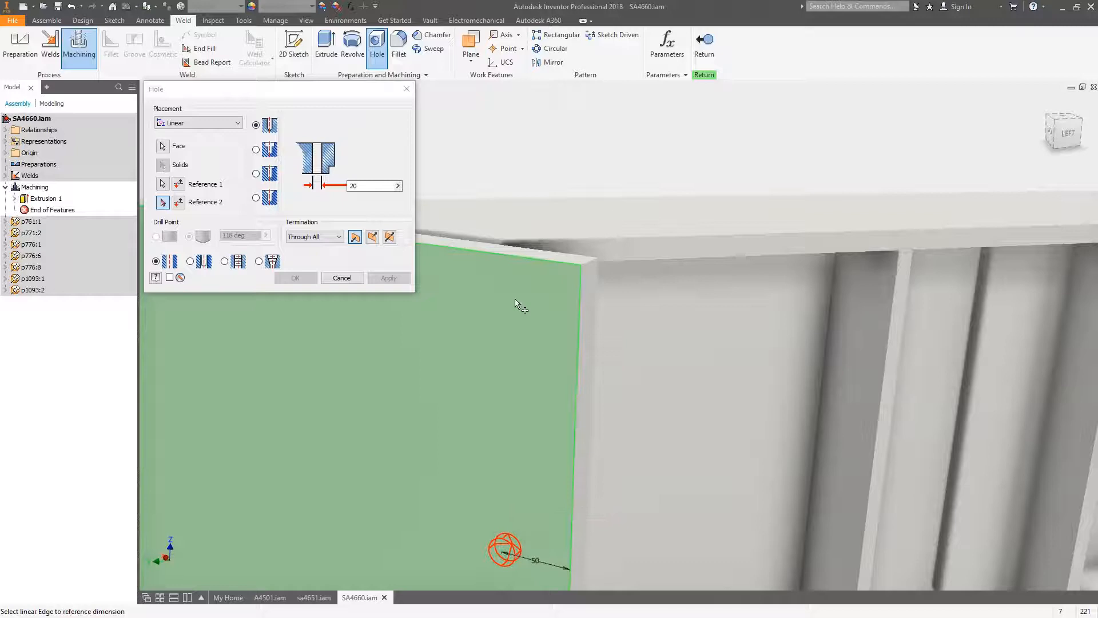
Set the hole's distance from the end plate's upper edge to 200 mm and create the hole.
click(518, 262)
text(2)
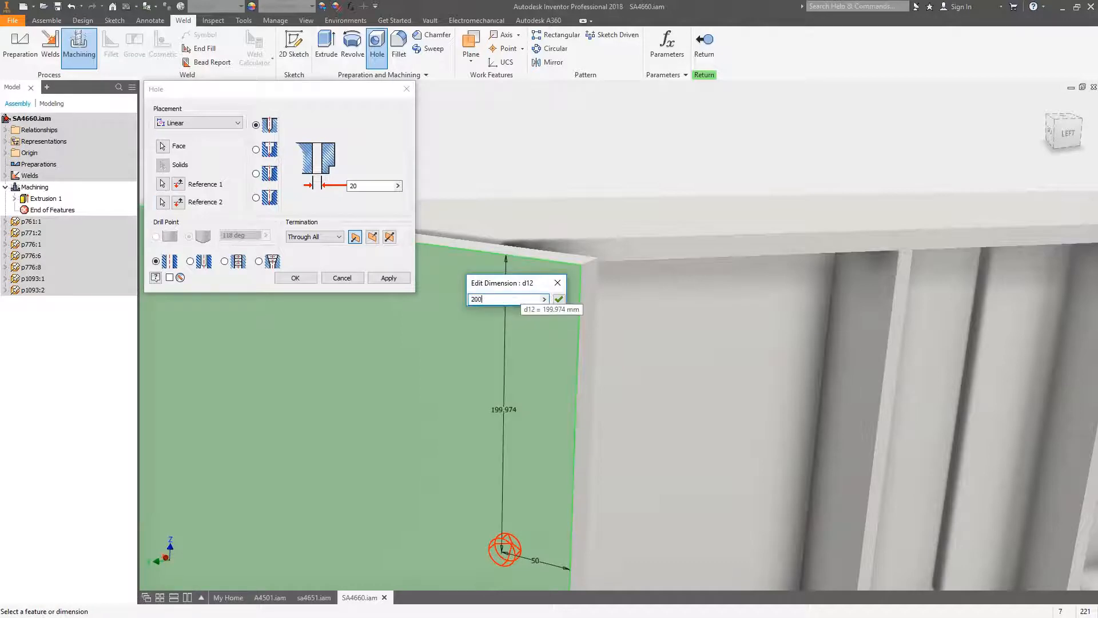
text(00)
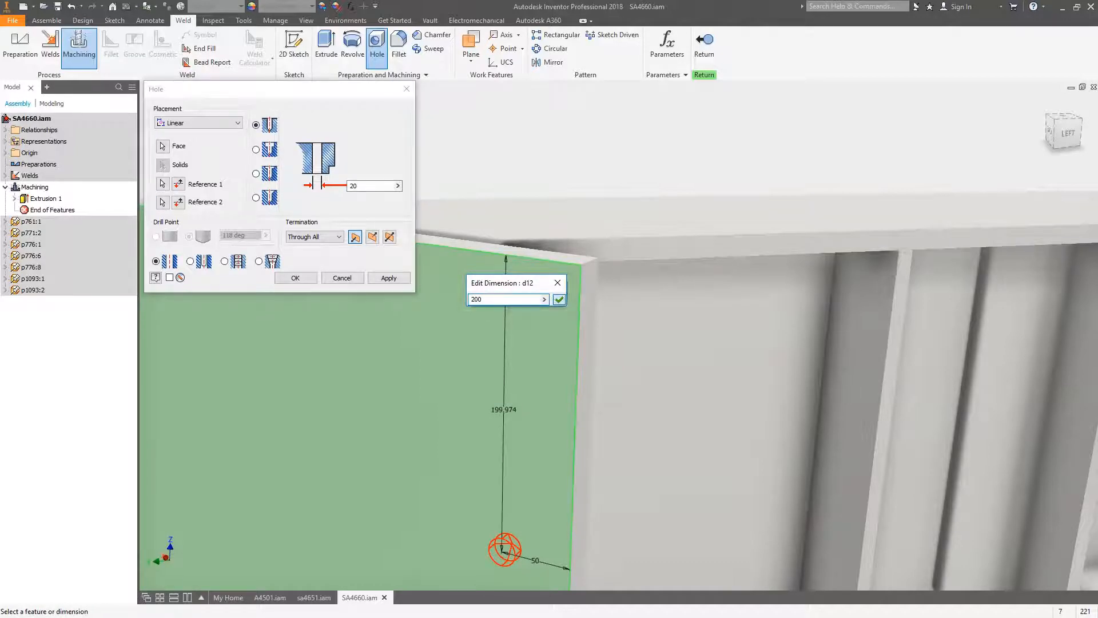
key(Return)
scroll(611, 248, down, 4)
shift+middle_drag(655, 273, 643, 258)
key(F5)
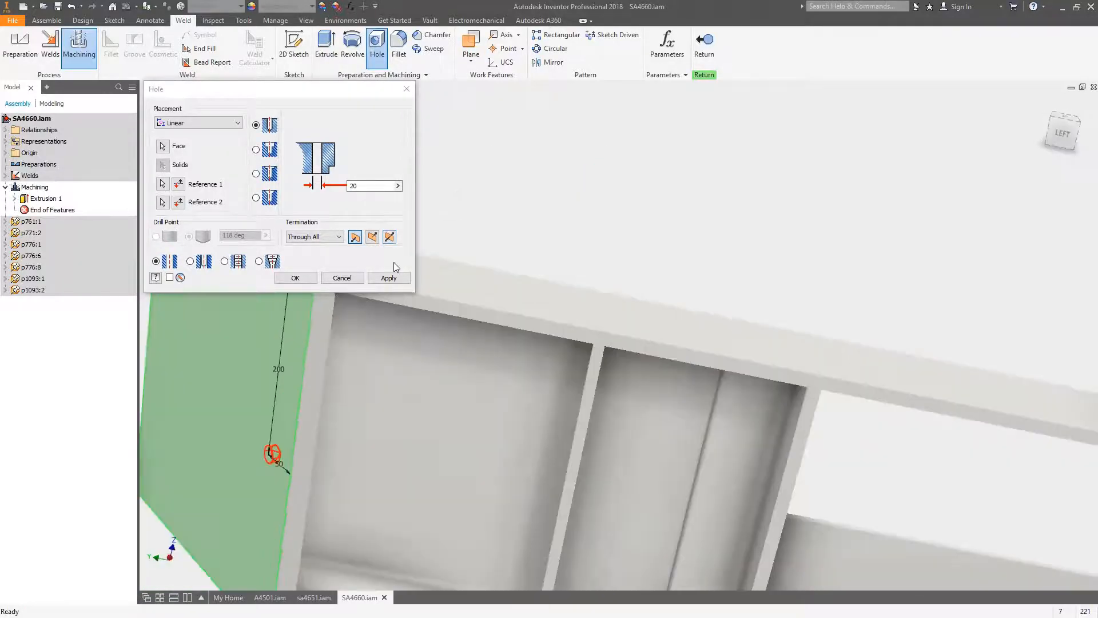
click(389, 277)
click(342, 278)
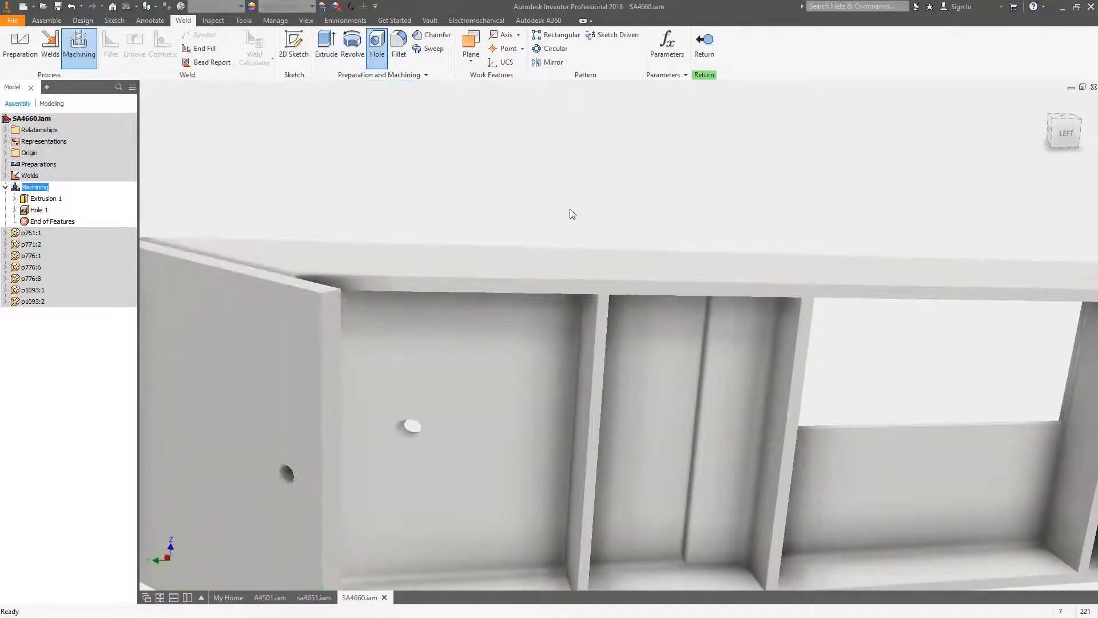
Examine the hole through the end plate and the beam web from several angles.
shift+middle_drag(570, 208, 646, 240)
shift+middle_drag(395, 371, 398, 366)
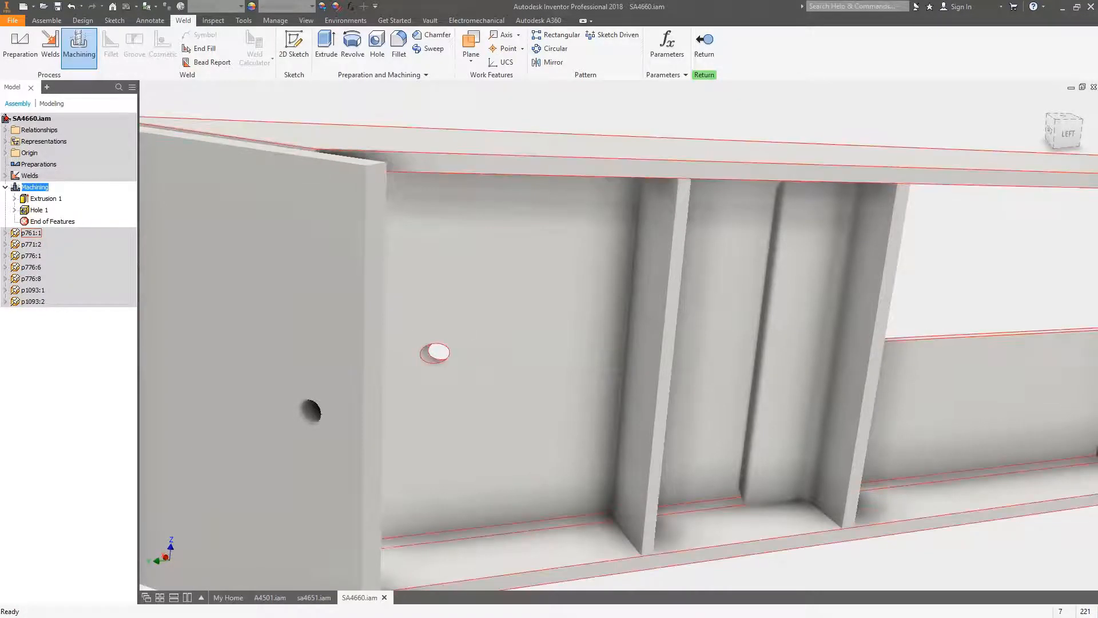
shift+middle_drag(464, 327, 483, 359)
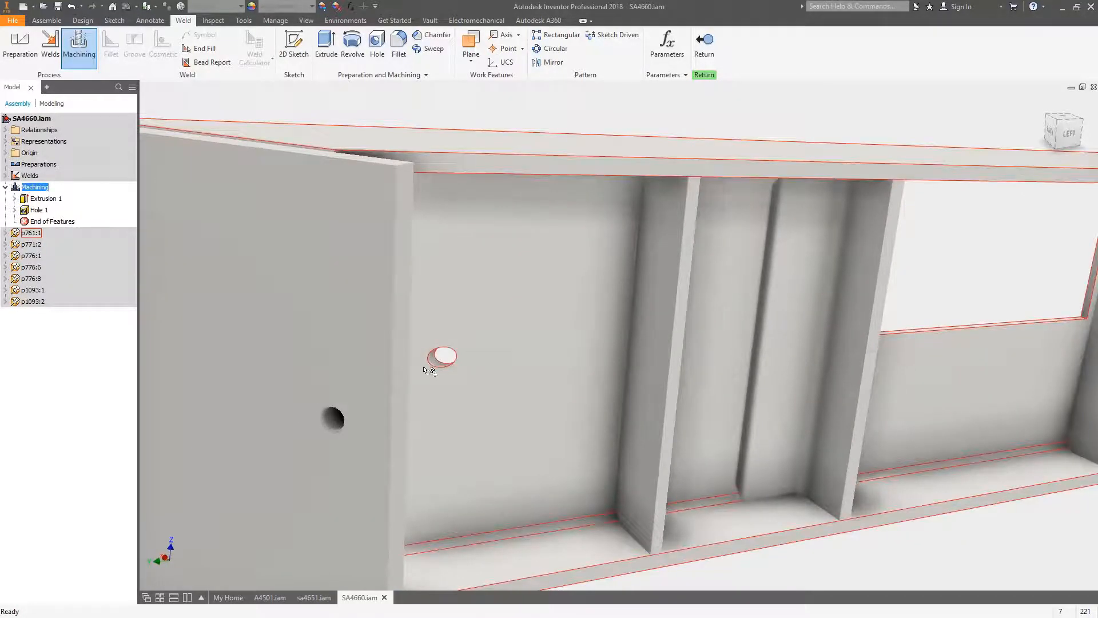
scroll(483, 362, down, 2)
shift+middle_drag(488, 364, 492, 400)
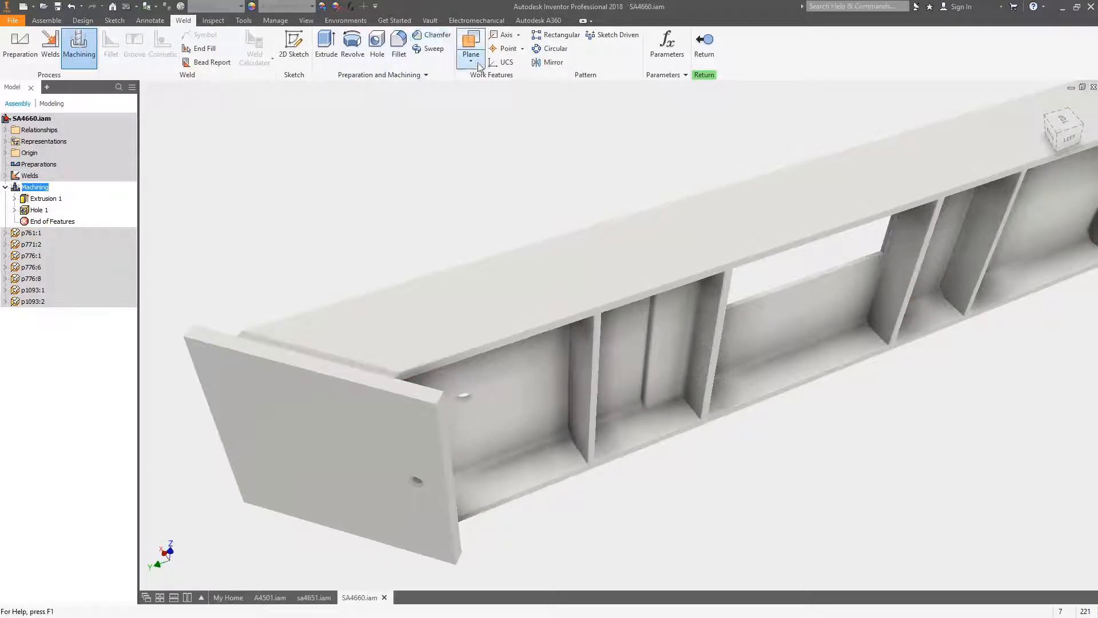
shift+middle_drag(512, 139, 545, 164)
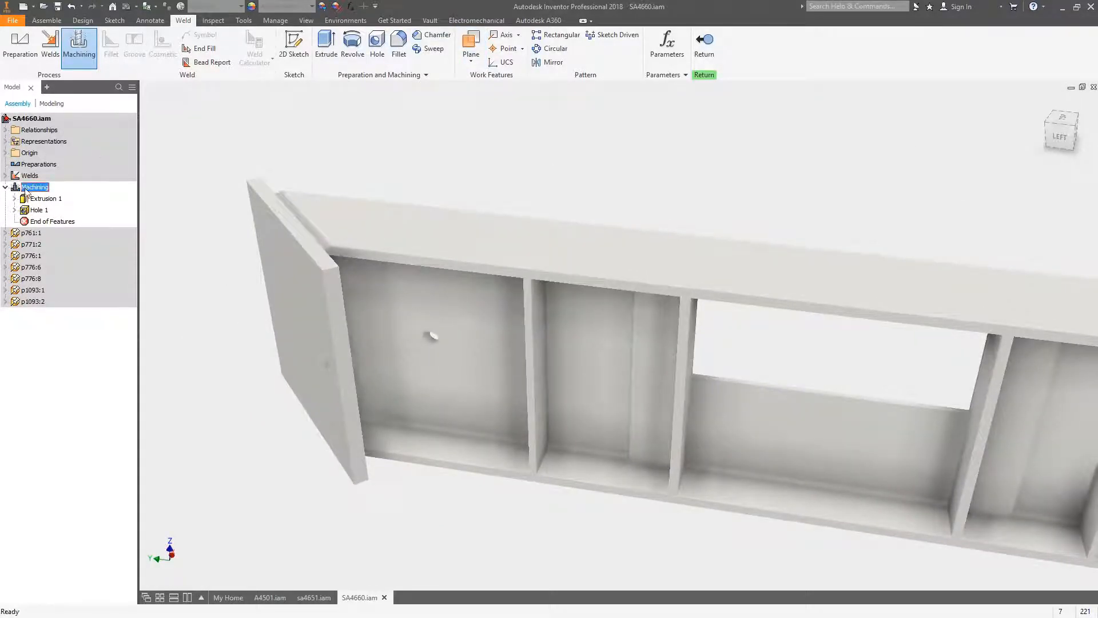
Leave the machining environment, activate the weldment's Preparations group for editing, and expand it in the model tree.
click(707, 46)
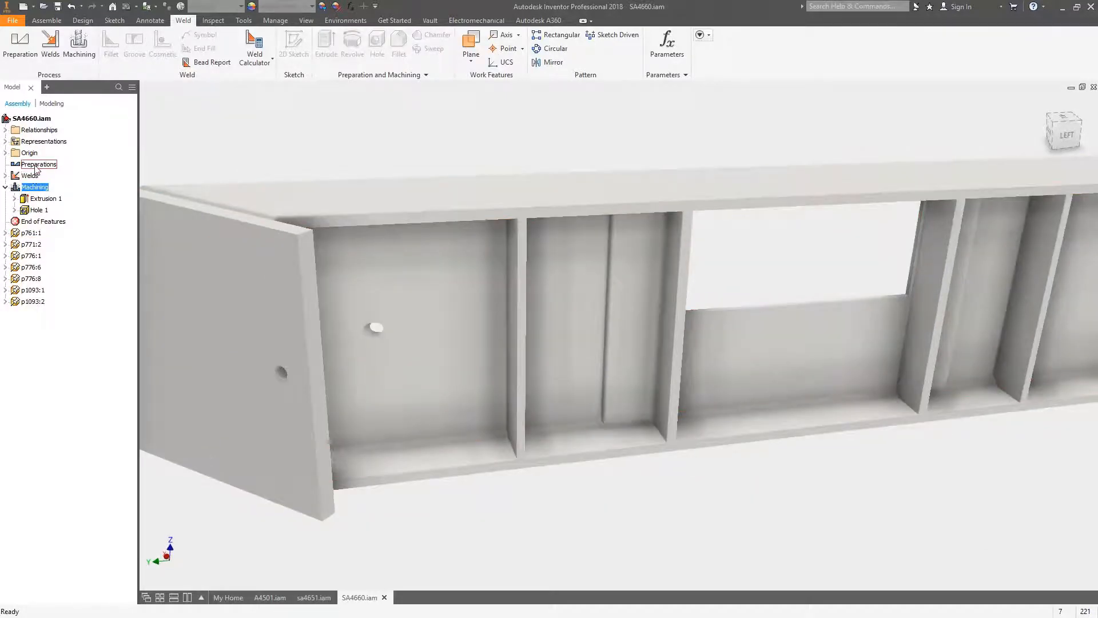
click(37, 164)
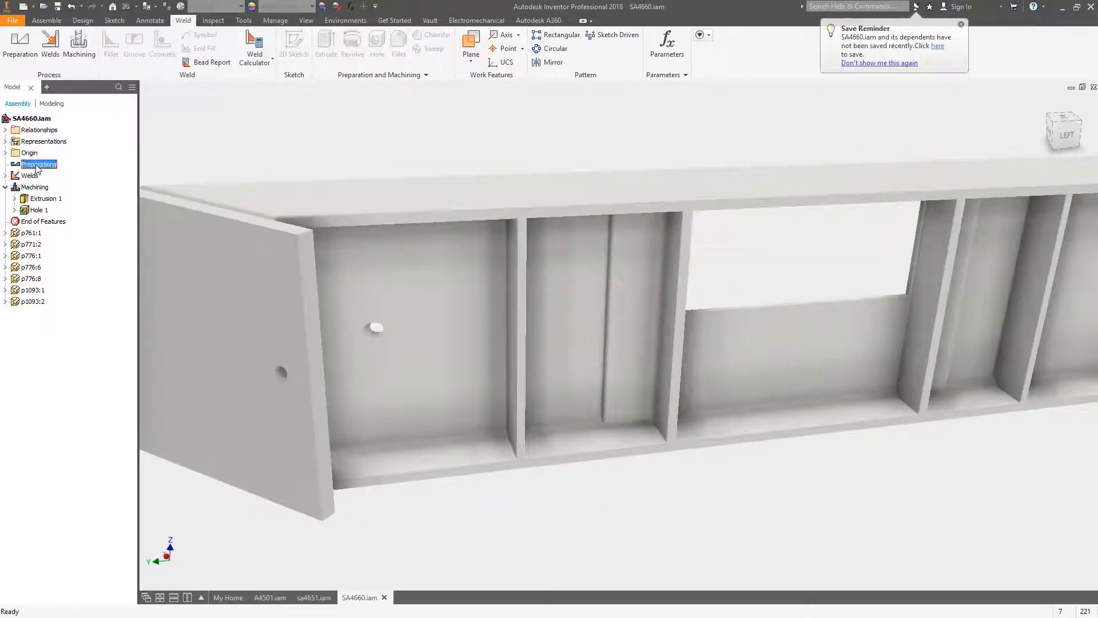
double_click(37, 165)
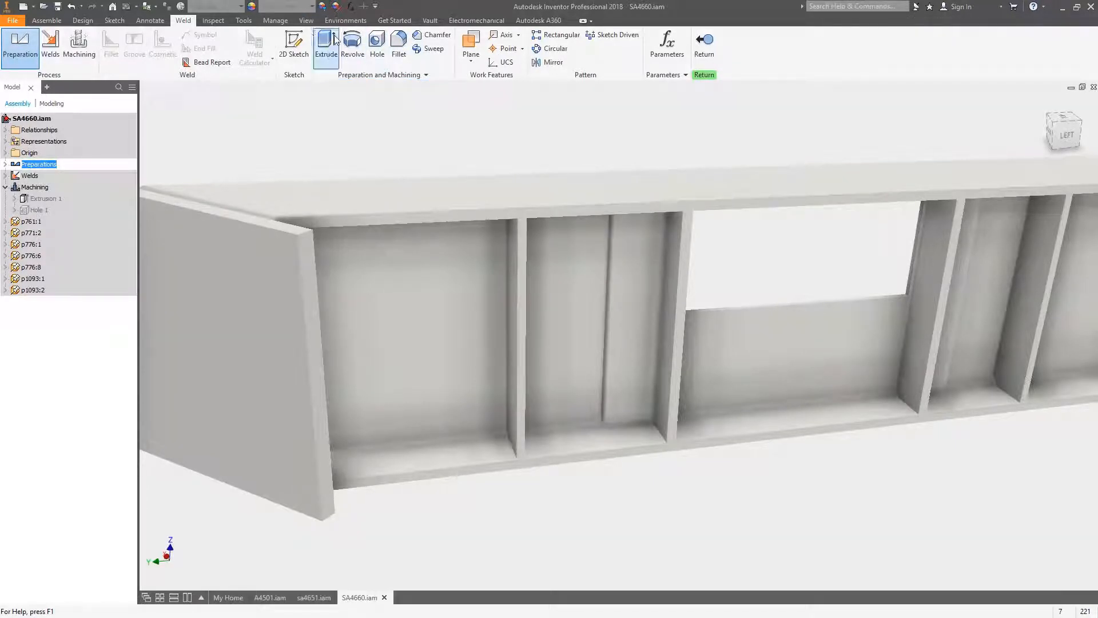
click(6, 164)
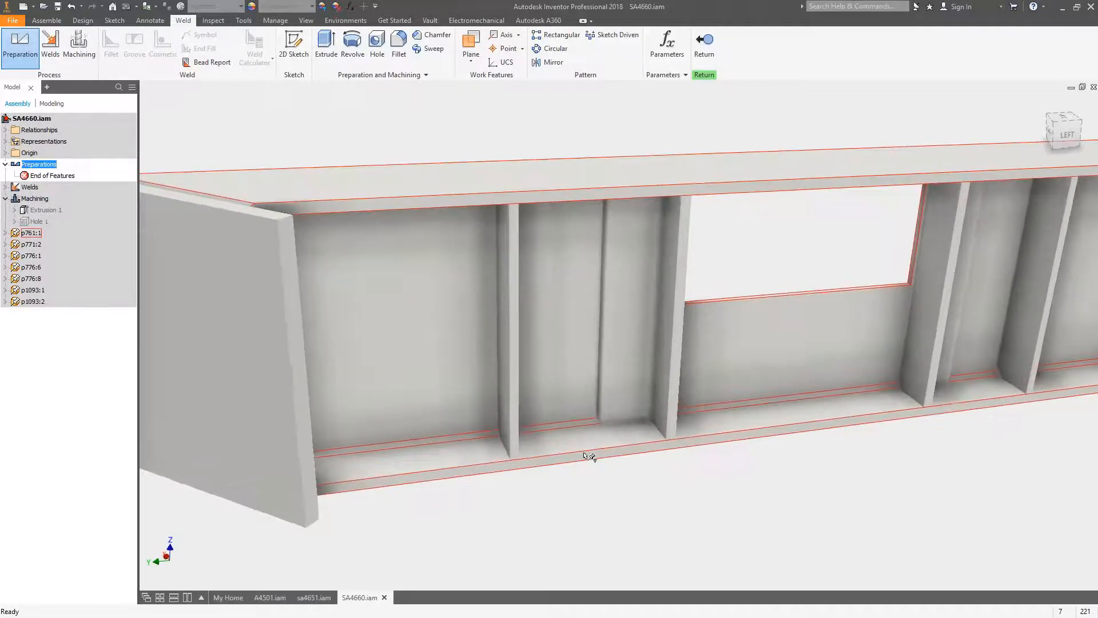
Chamfer both lower edges of the stiffener nearest the end plate by 3 mm where it meets the bottom flange.
scroll(535, 459, up, 5)
scroll(535, 459, up, 4)
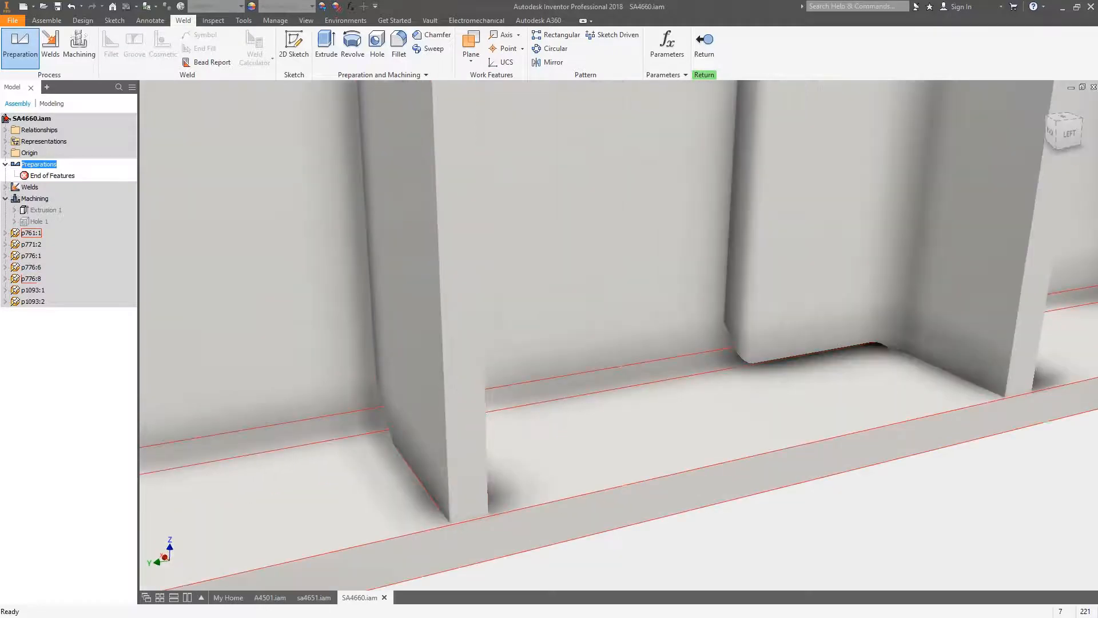
middle_drag(534, 459, 535, 380)
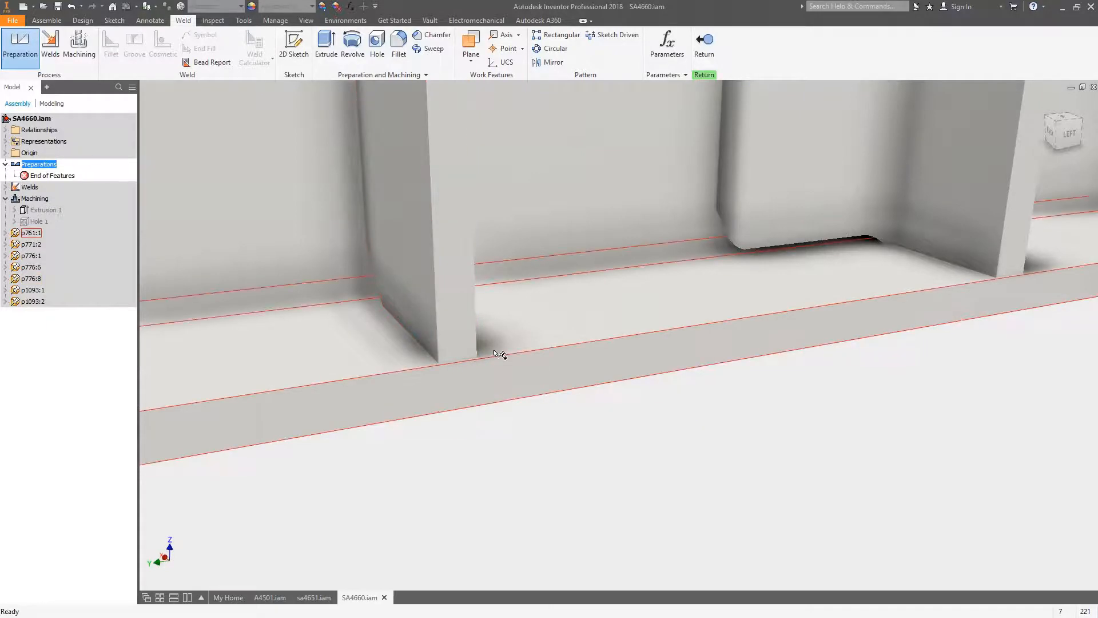
click(426, 36)
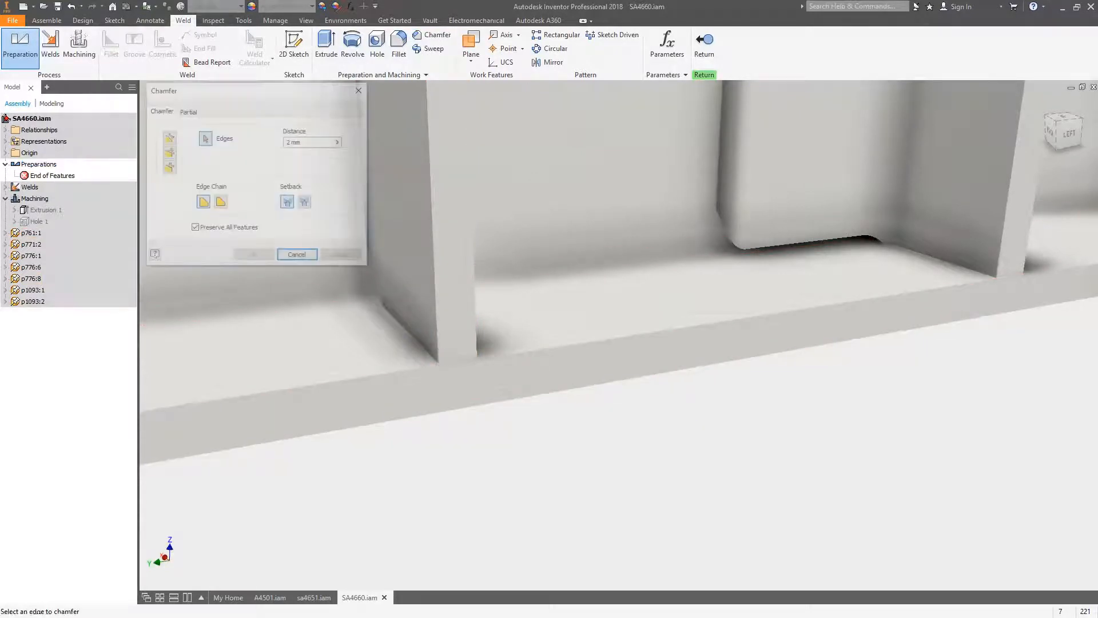
click(421, 348)
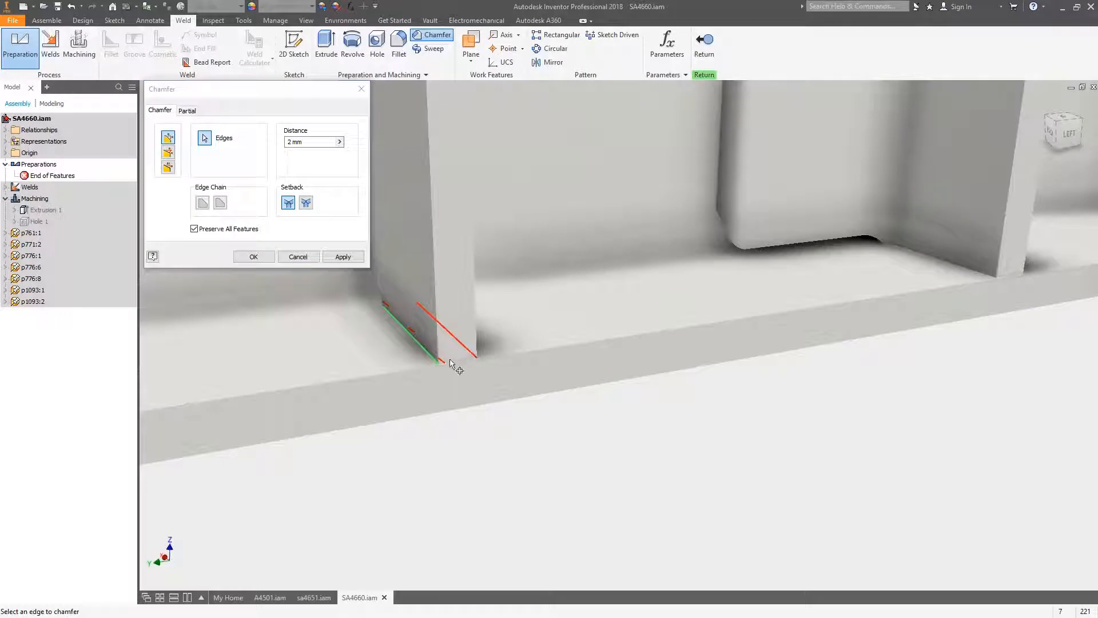
drag(315, 142, 262, 145)
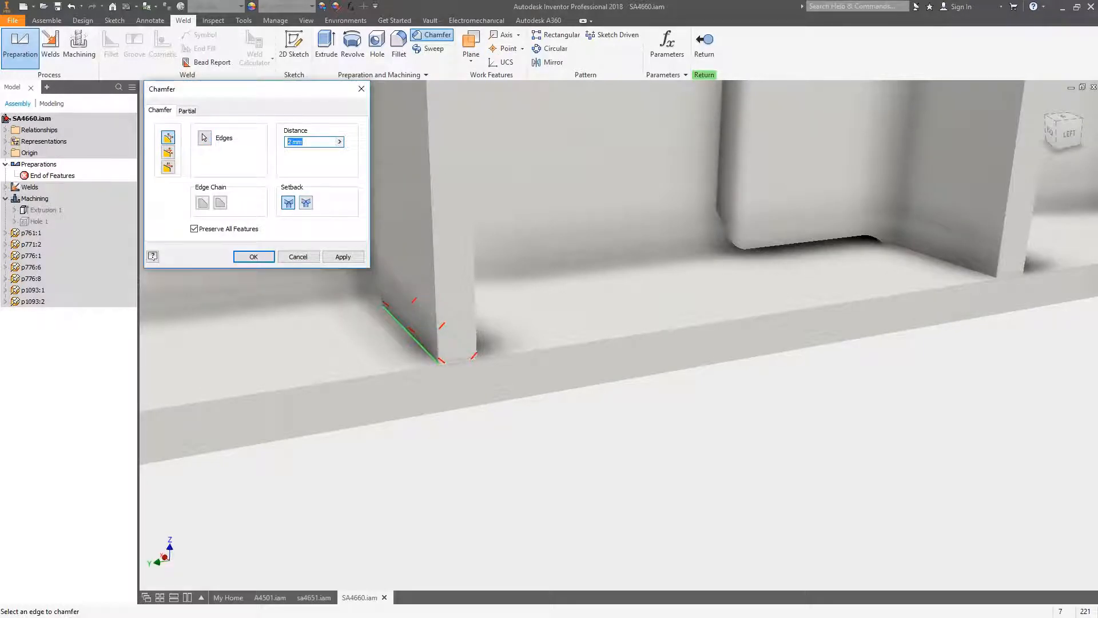
text(5)
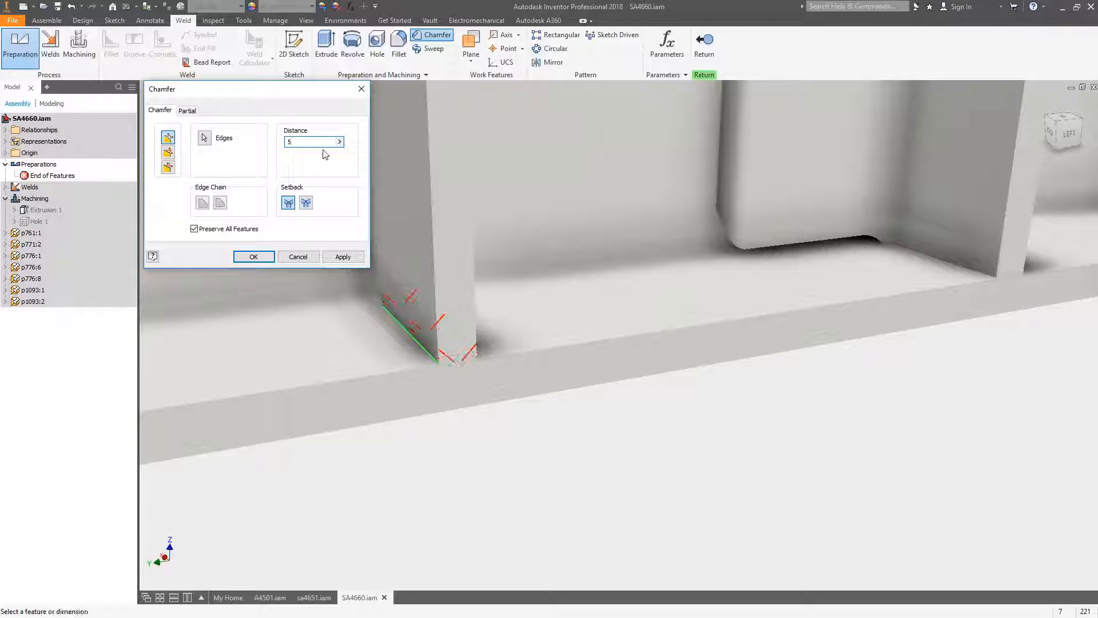
scroll(490, 245, up, 5)
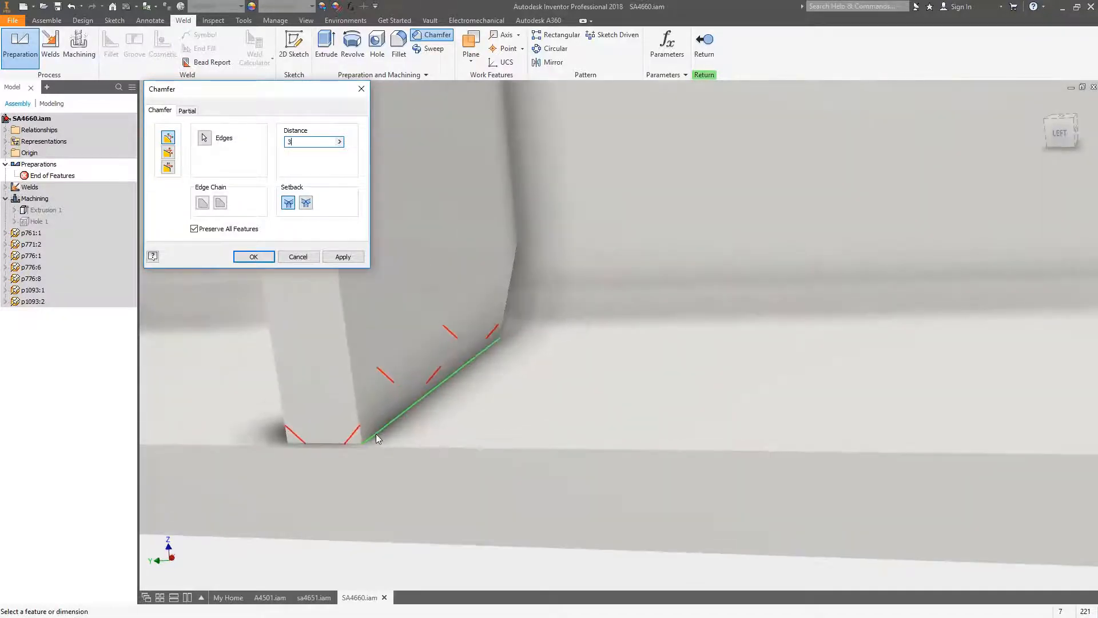
click(345, 260)
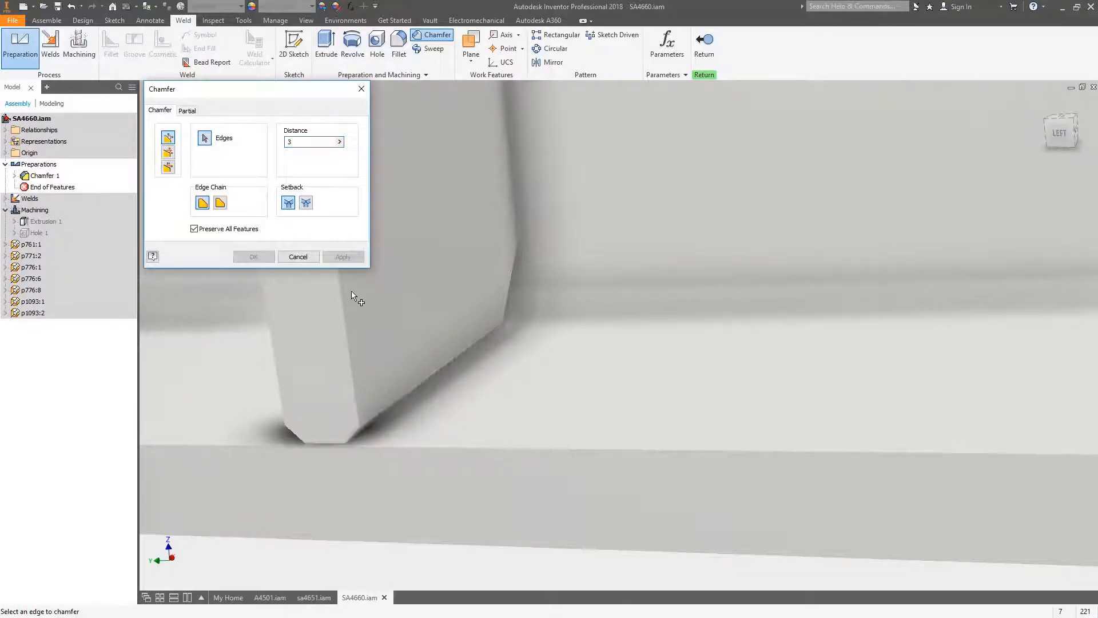
Chamfer both upper edges of the same stiffener by 3 mm where it meets the top flange.
scroll(457, 251, down, 5)
middle_drag(443, 91, 465, 290)
scroll(466, 294, up, 2)
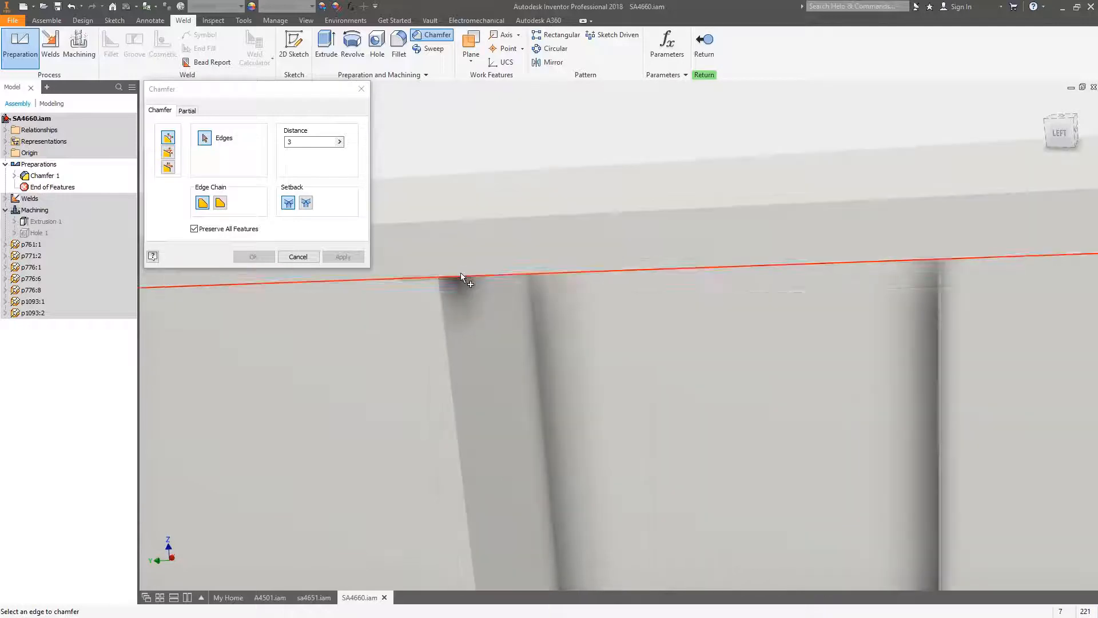
click(455, 269)
click(423, 268)
click(344, 259)
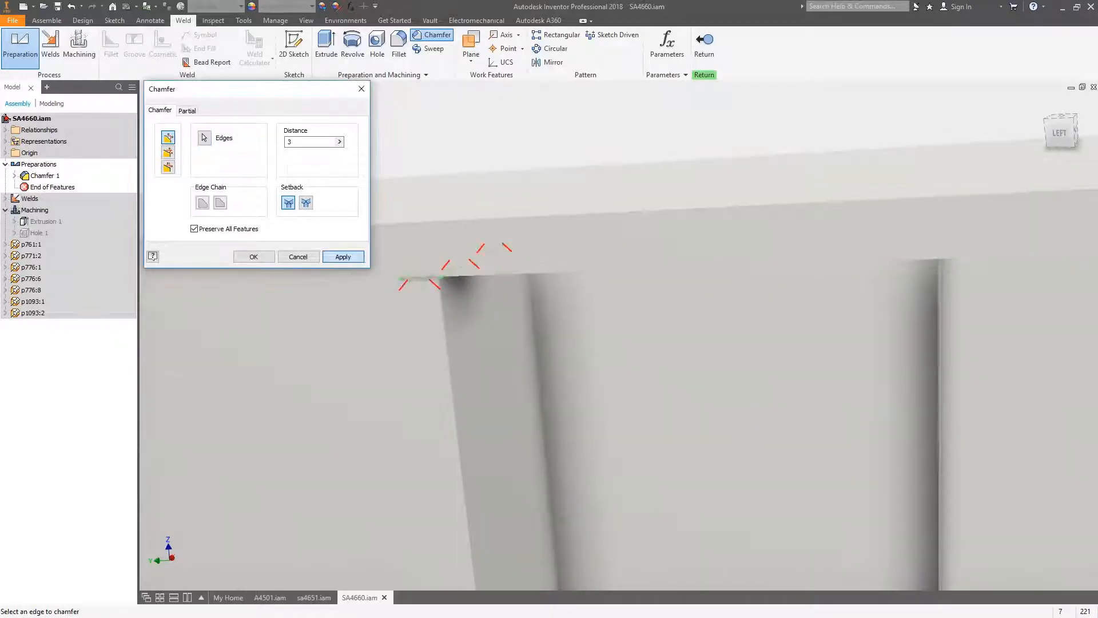
key(Escape)
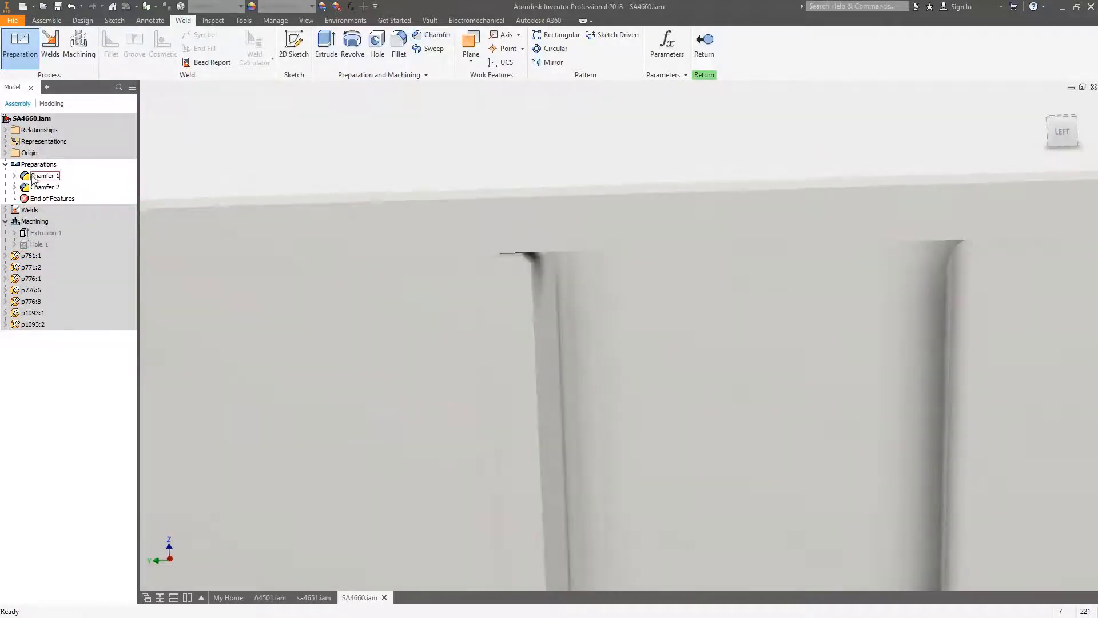
Fillet the two long vertical outer edges of the same stiffener with a 2 mm radius.
shift+middle_drag(462, 129, 602, 119)
shift+middle_drag(600, 189, 502, 280)
key(f)
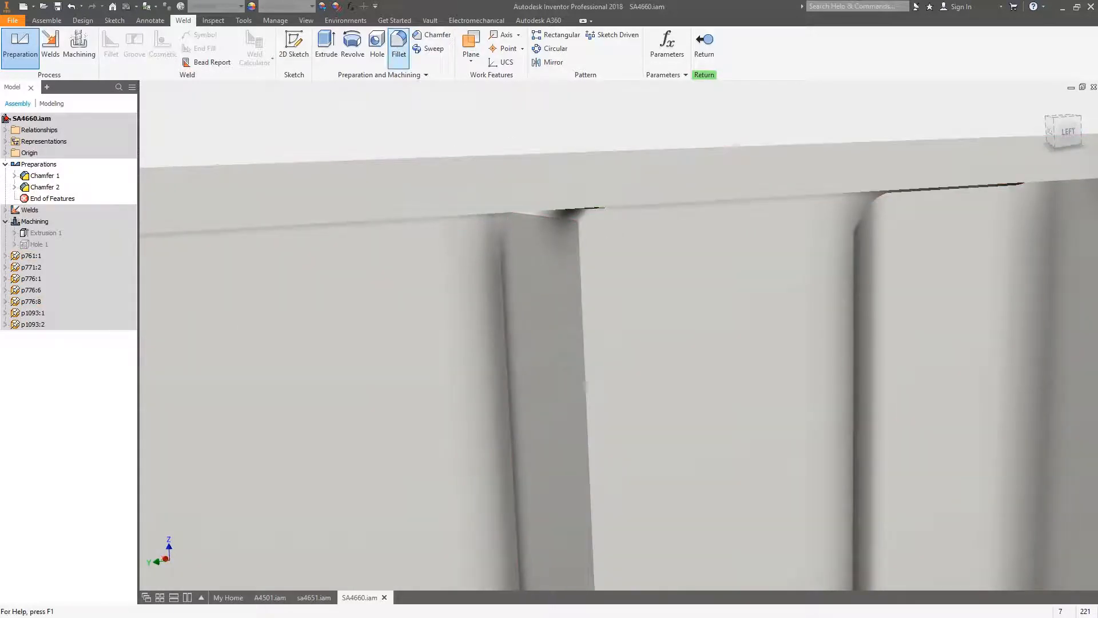
click(502, 284)
shift+middle_drag(690, 306, 640, 309)
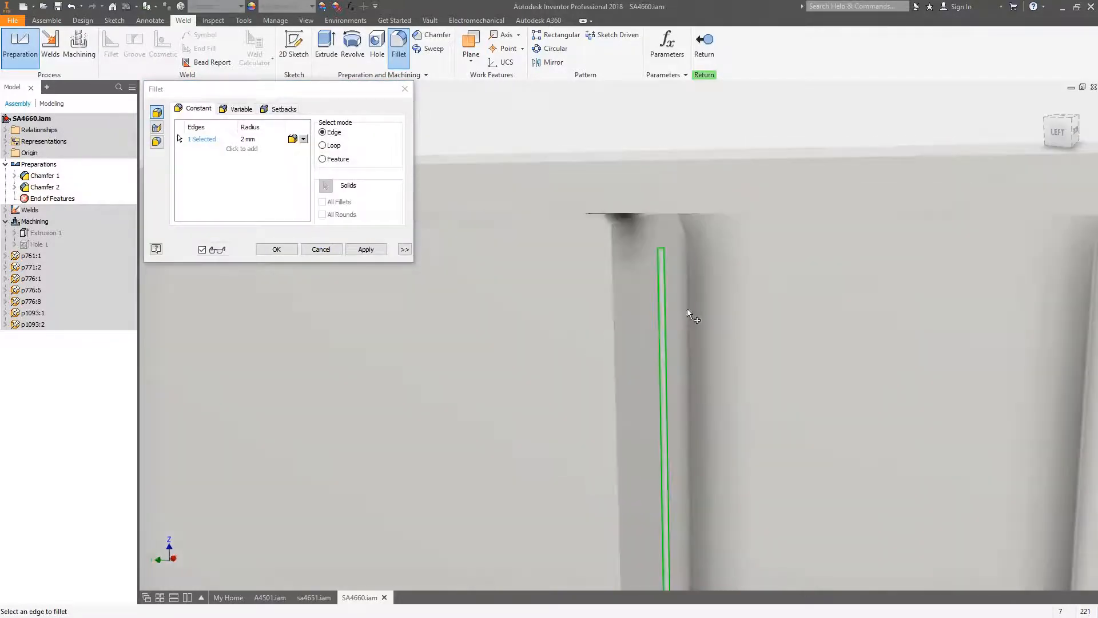
click(690, 309)
click(366, 249)
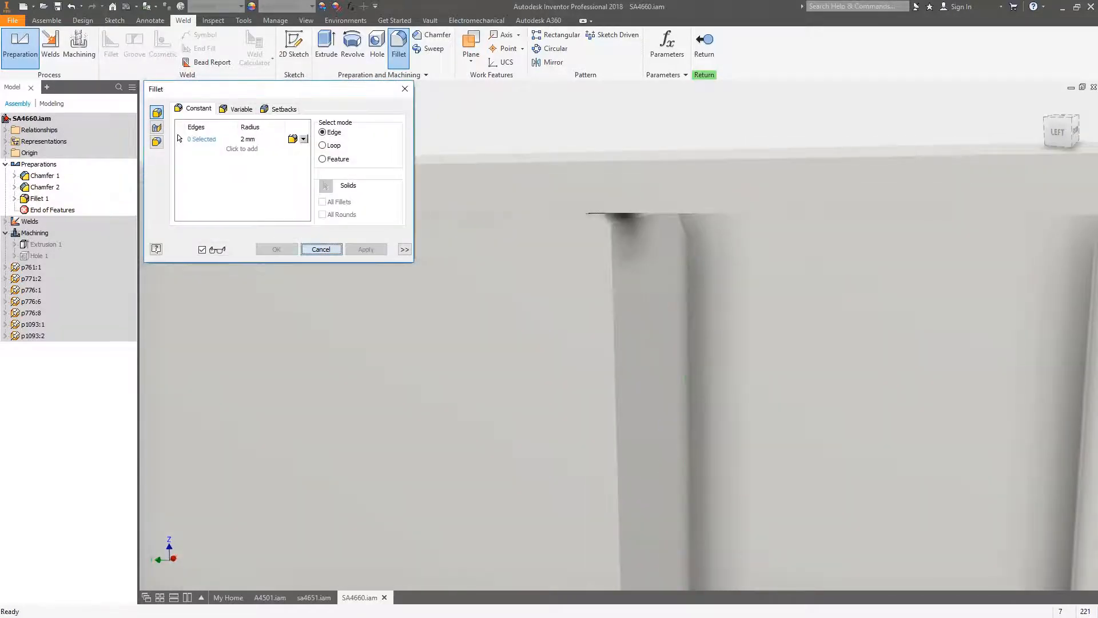
click(321, 249)
Open the prepared stiffener's part file p776 from the weldment and examine its end edges.
scroll(613, 324, down, 3)
right_click(587, 232)
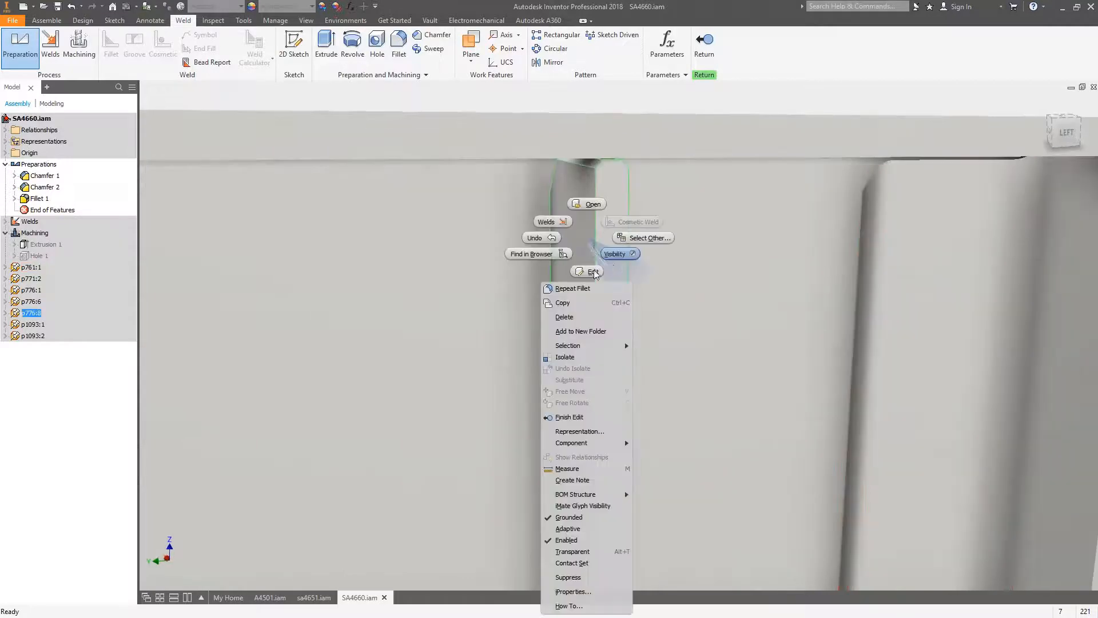
click(591, 205)
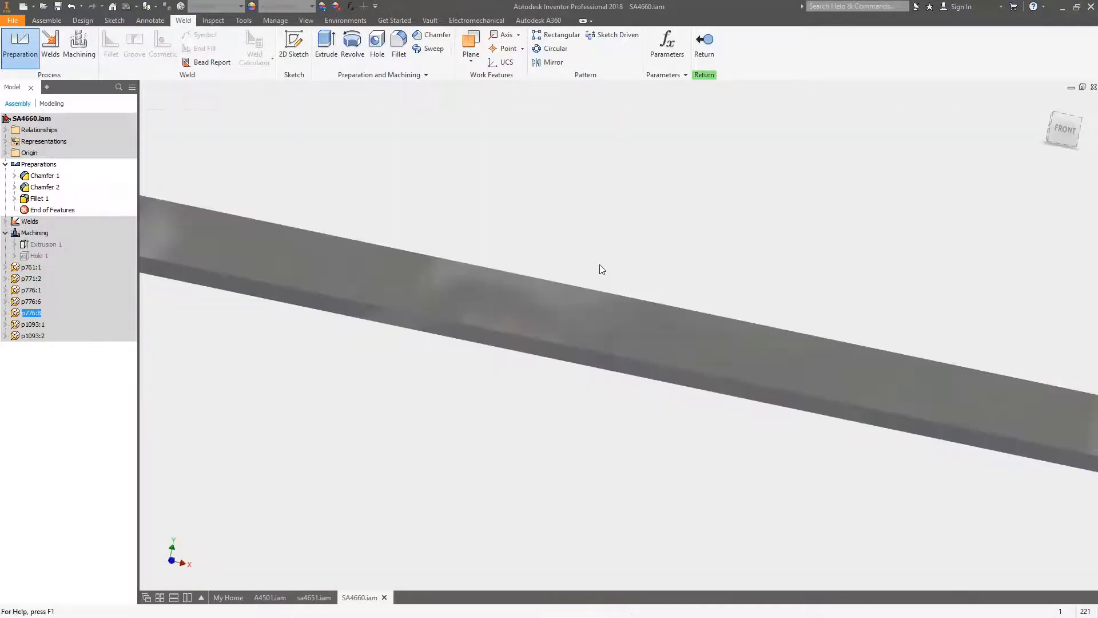
shift+middle_drag(650, 144, 474, 148)
scroll(463, 146, up, 4)
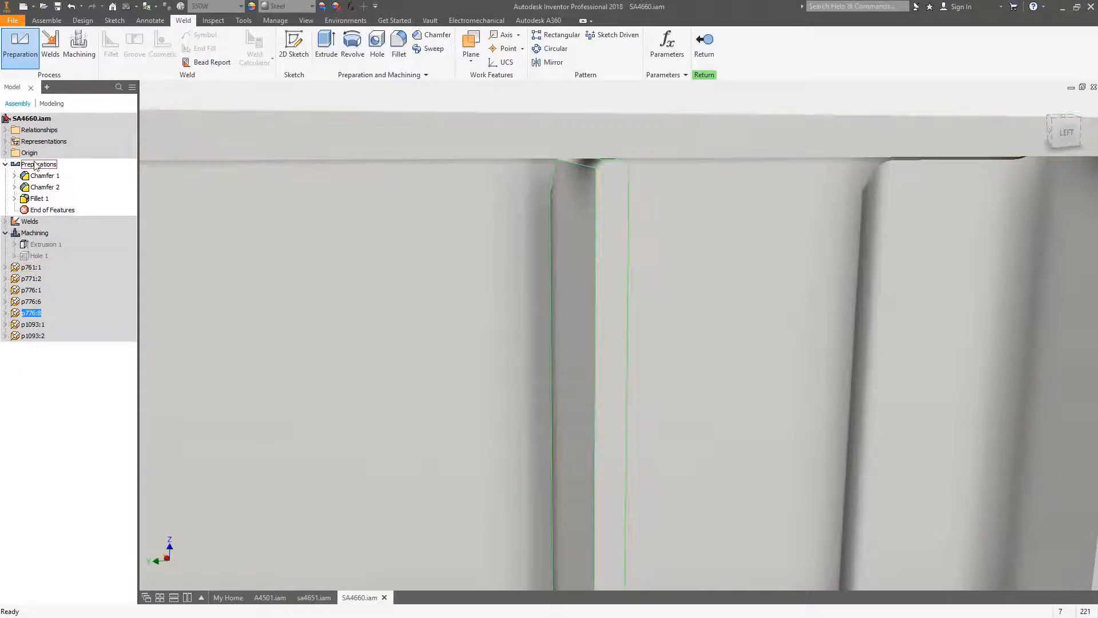
Leave the preparation environment and activate the weldment's Welds group for editing.
click(708, 45)
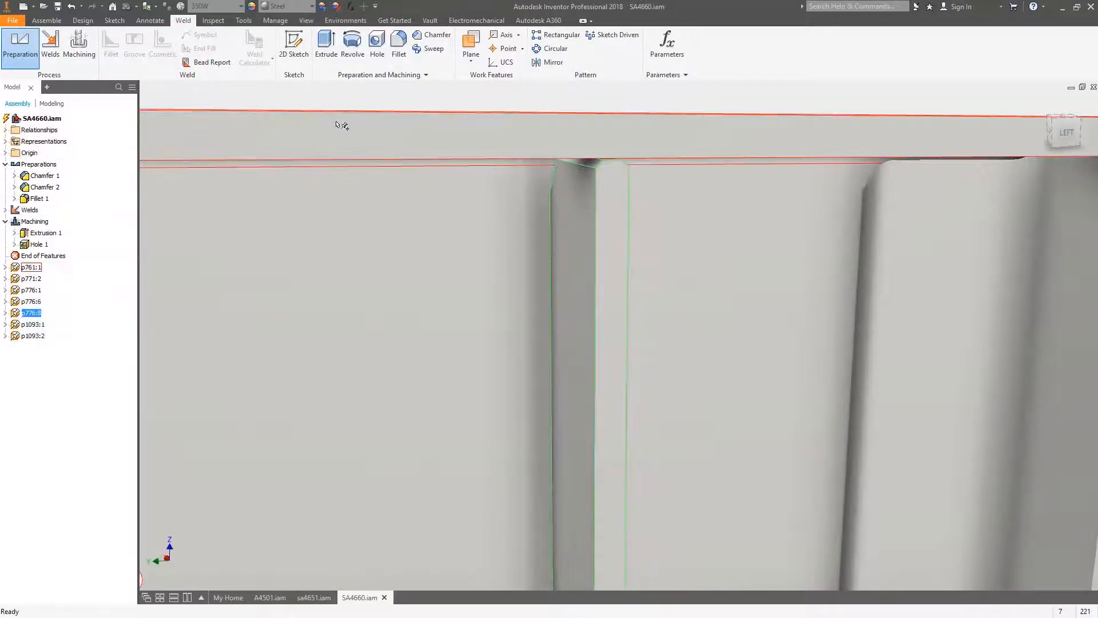
double_click(29, 210)
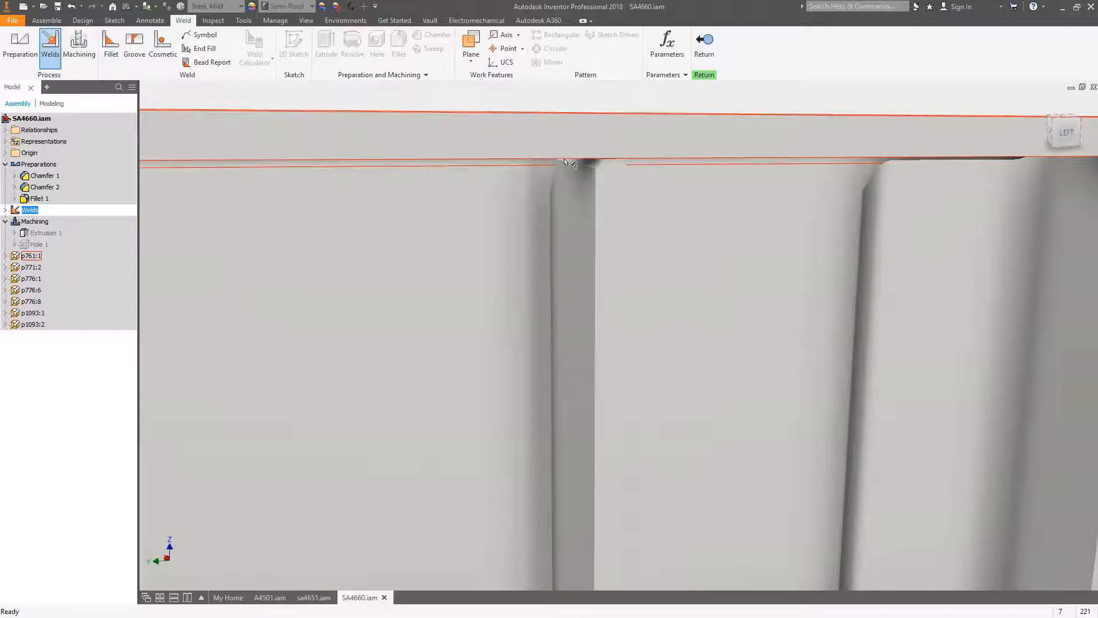
scroll(569, 157, down, 2)
scroll(619, 348, down, 2)
scroll(606, 448, up, 4)
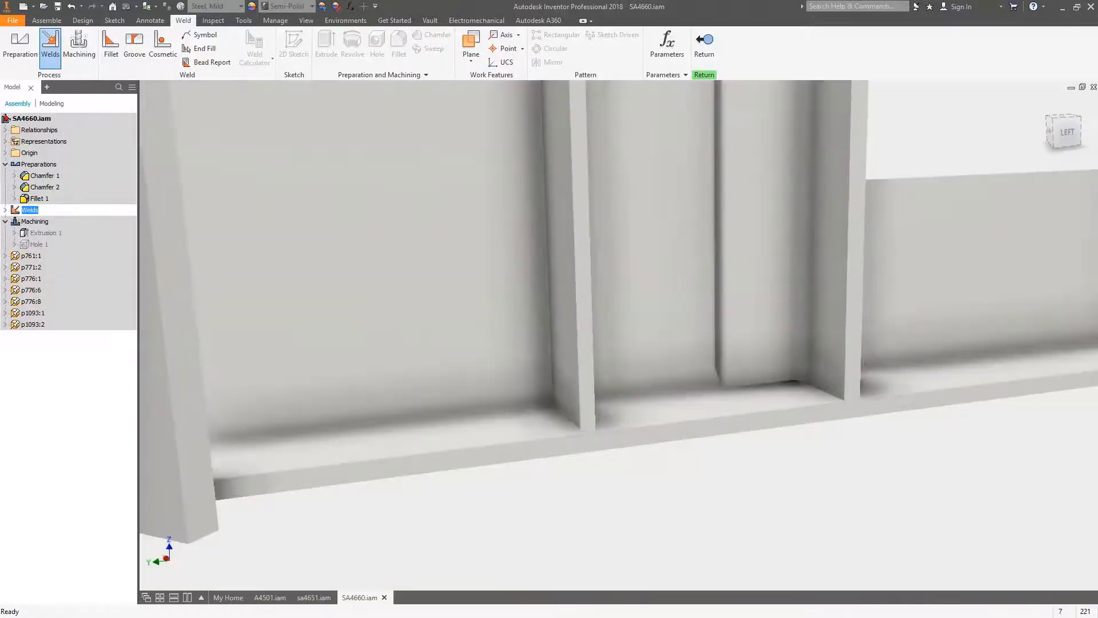
scroll(606, 448, up, 2)
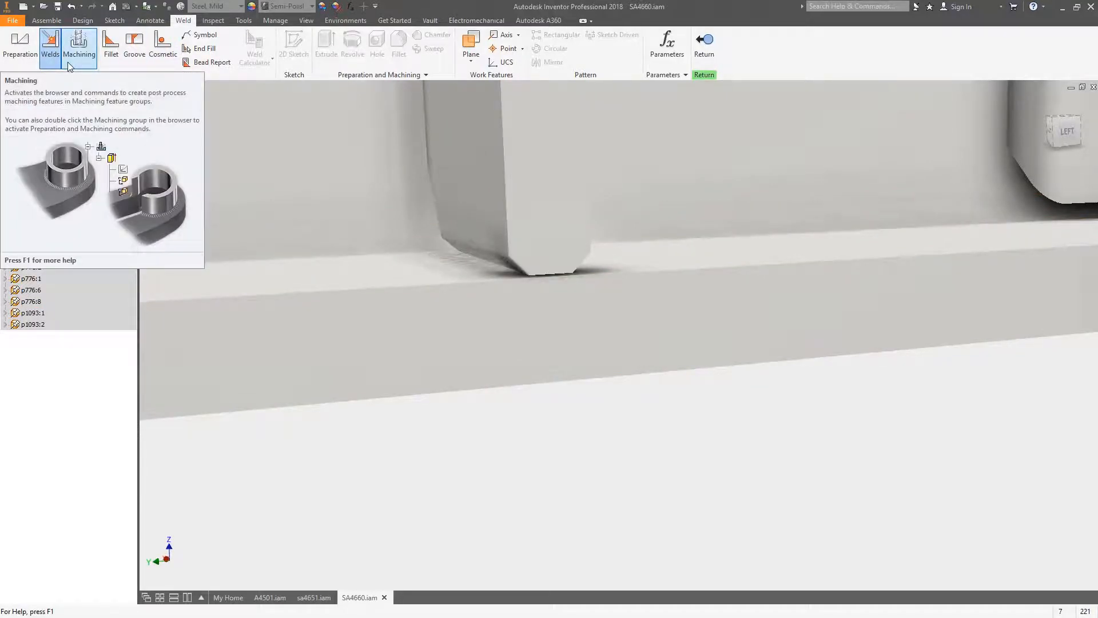
click(110, 49)
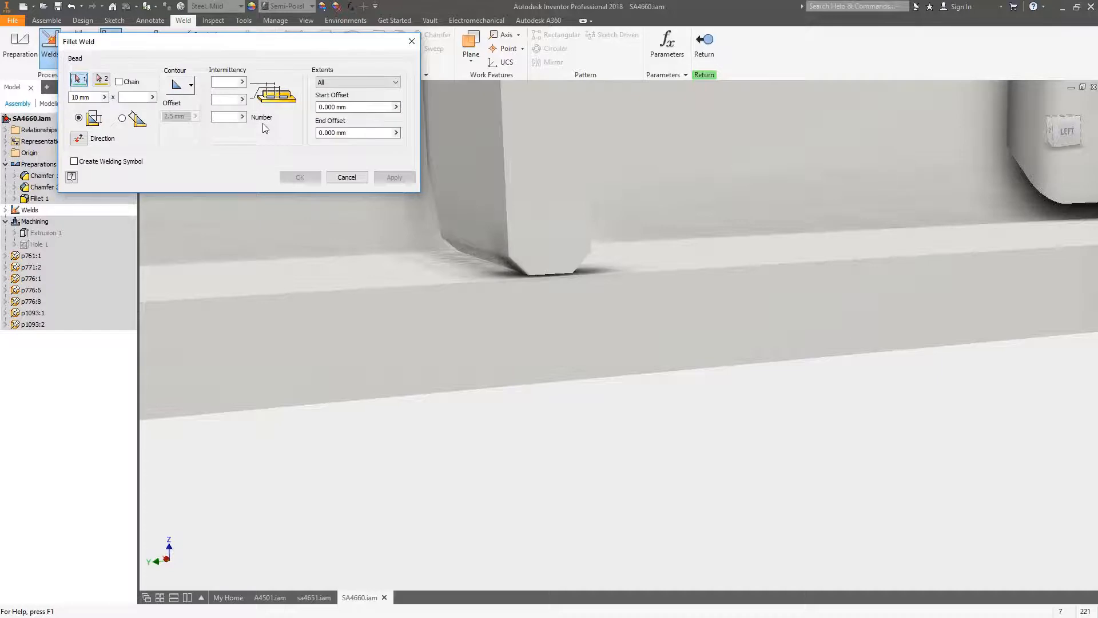
click(481, 256)
click(466, 273)
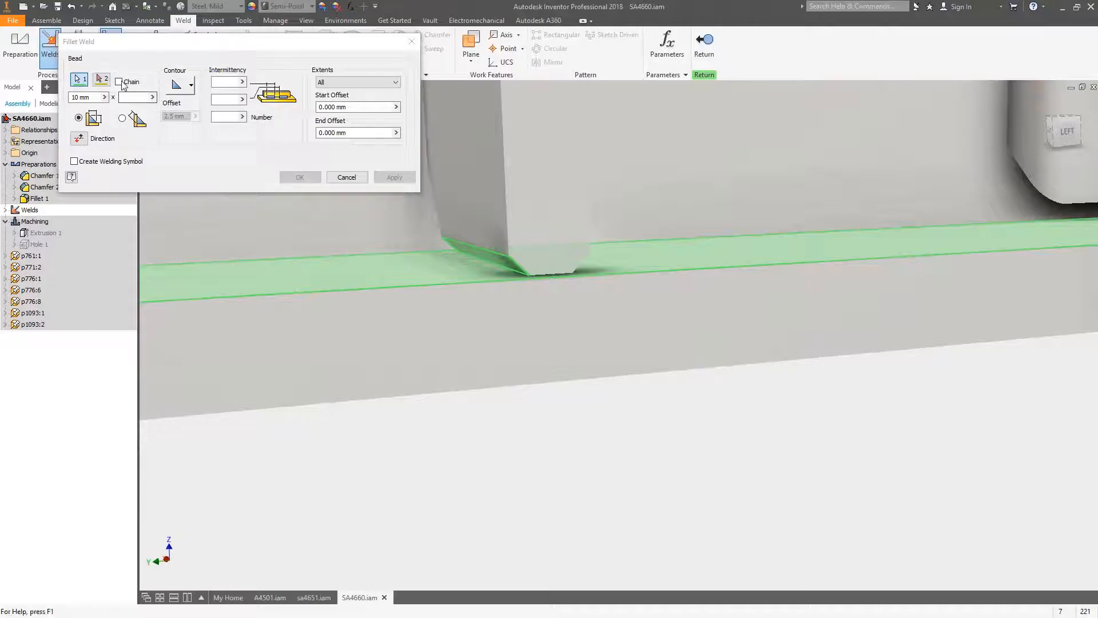
scroll(625, 372, up, 2)
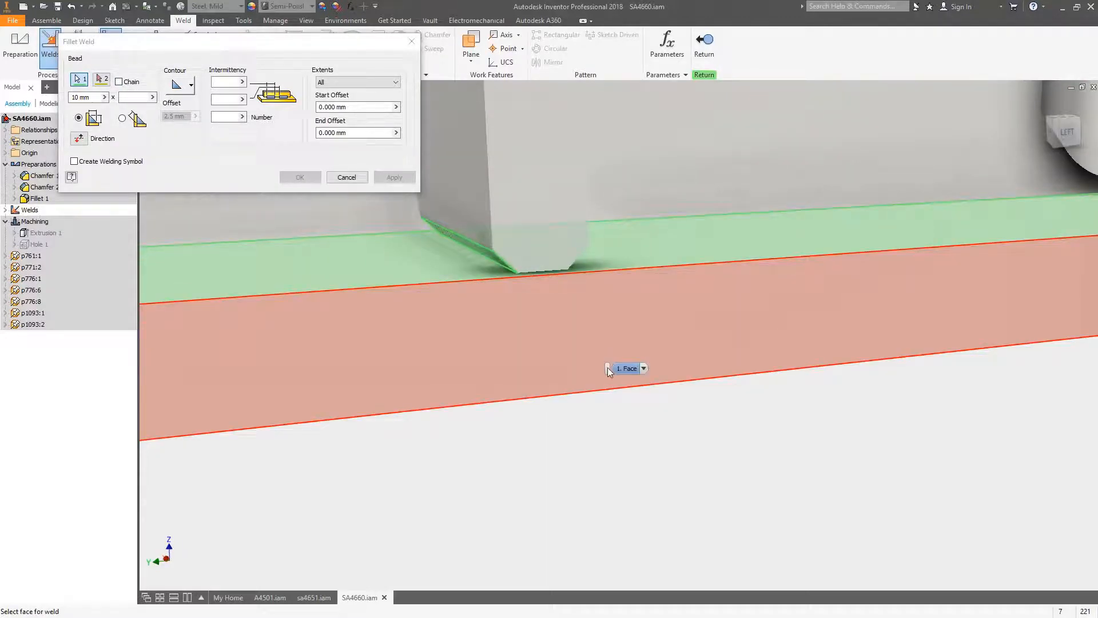
click(607, 371)
click(74, 162)
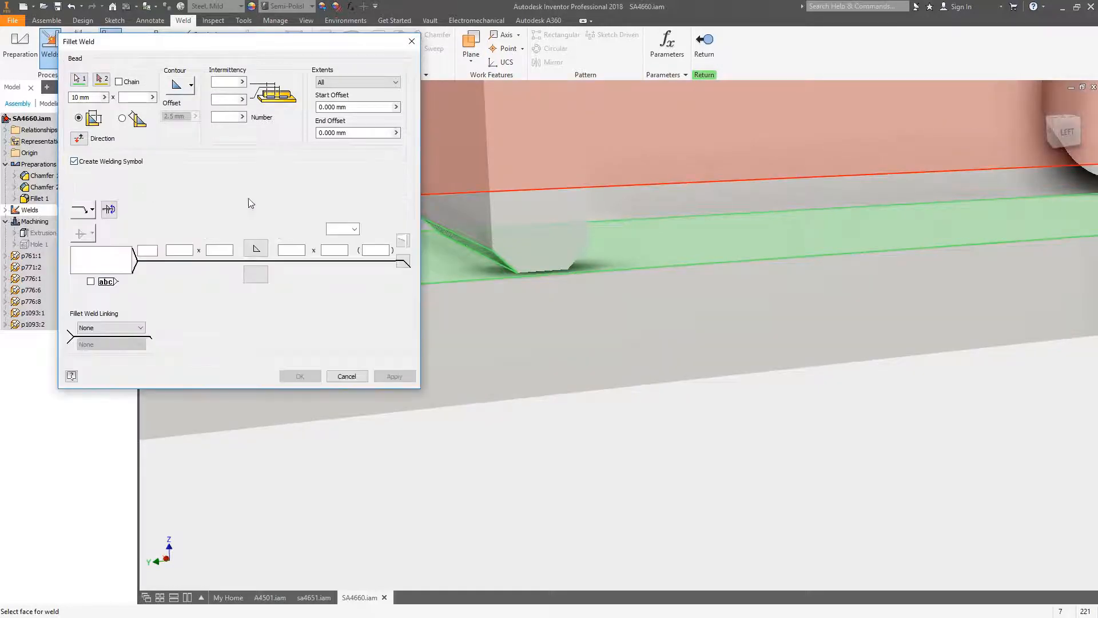
drag(319, 41, 265, 29)
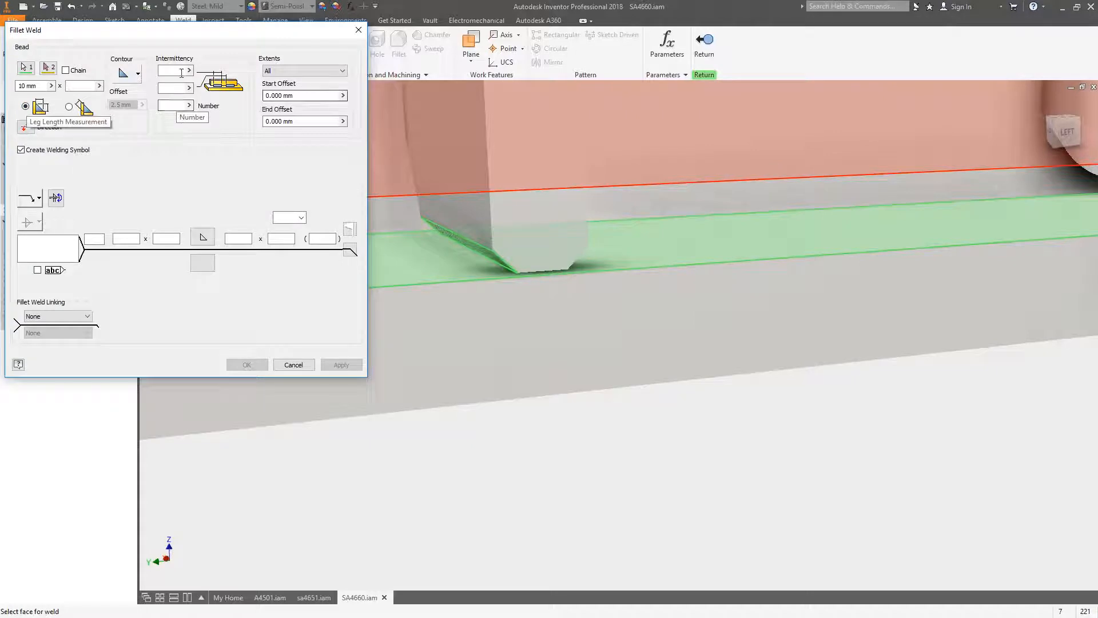
click(134, 76)
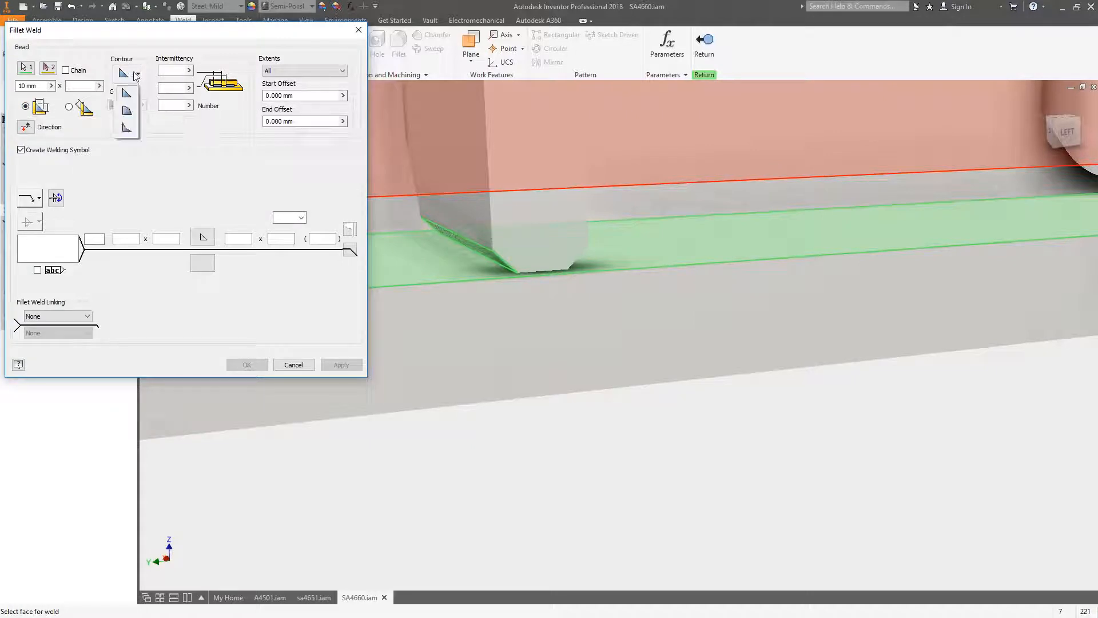
click(128, 130)
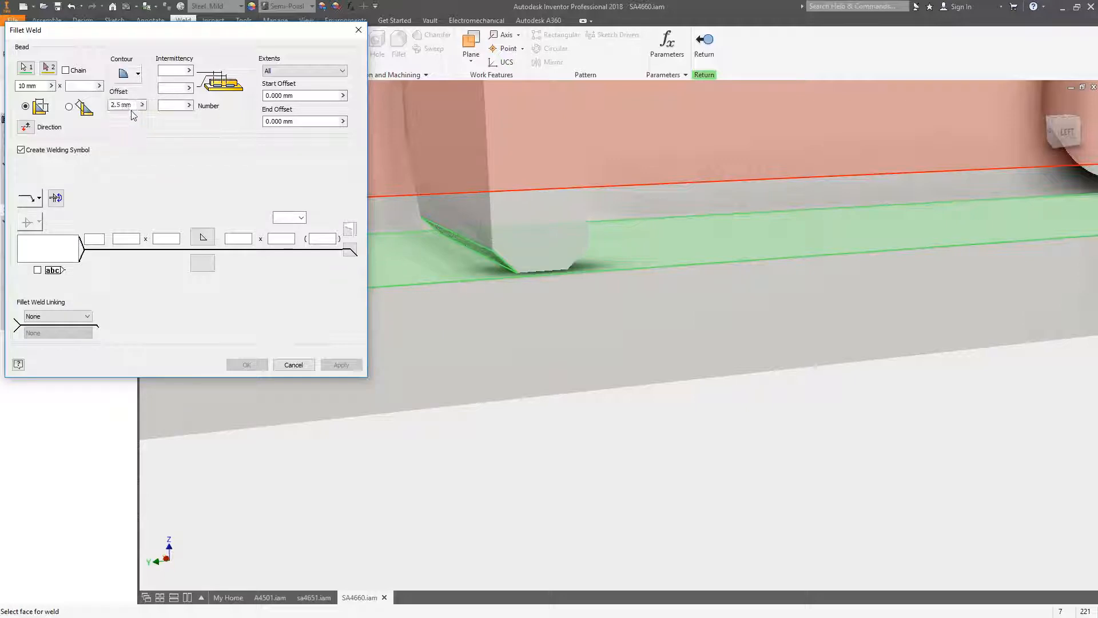
click(44, 85)
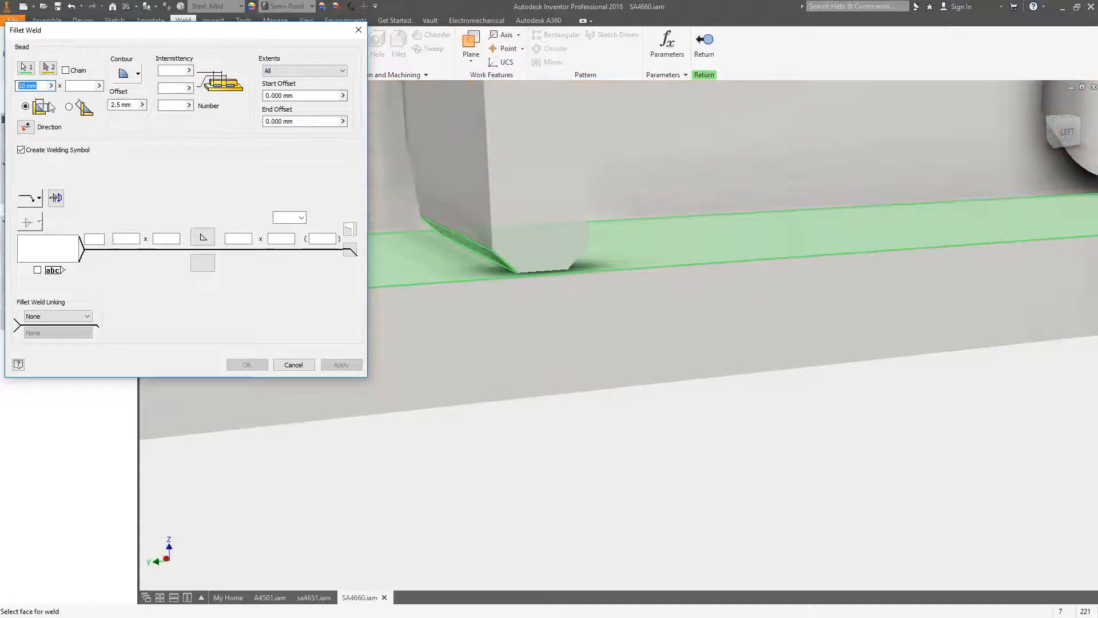
text(3)
key(Tab)
text(3)
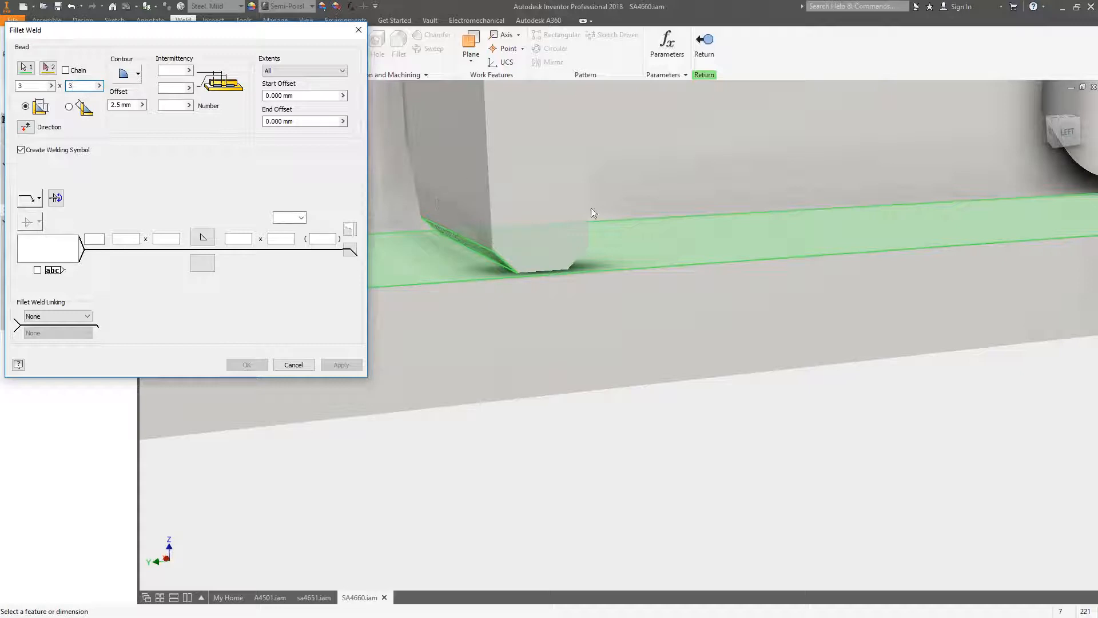
shift+middle_drag(582, 201, 561, 218)
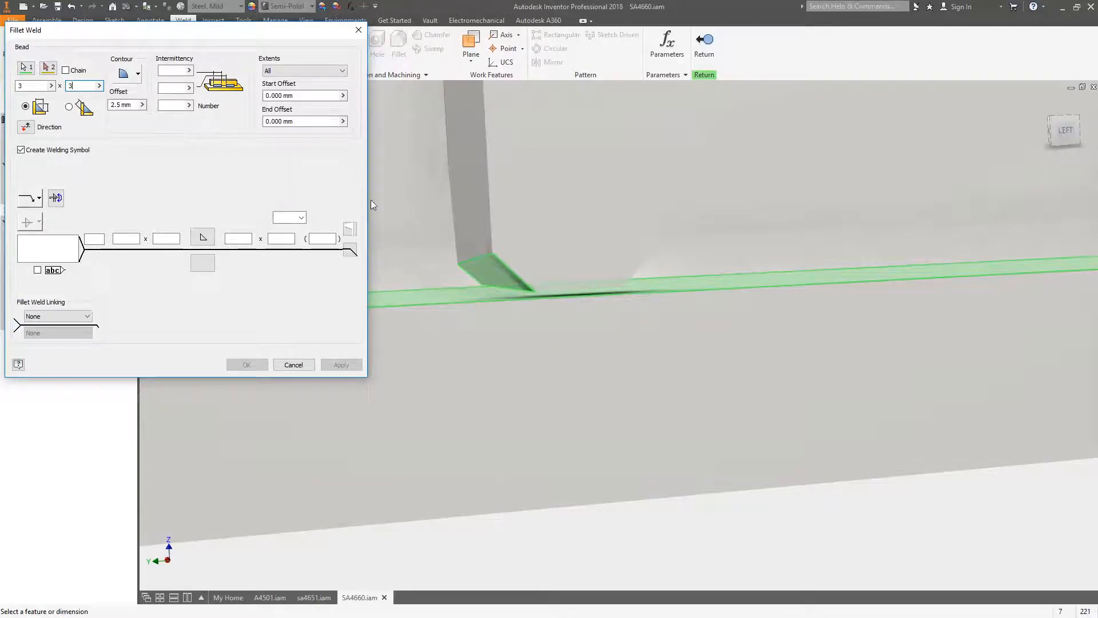
click(294, 365)
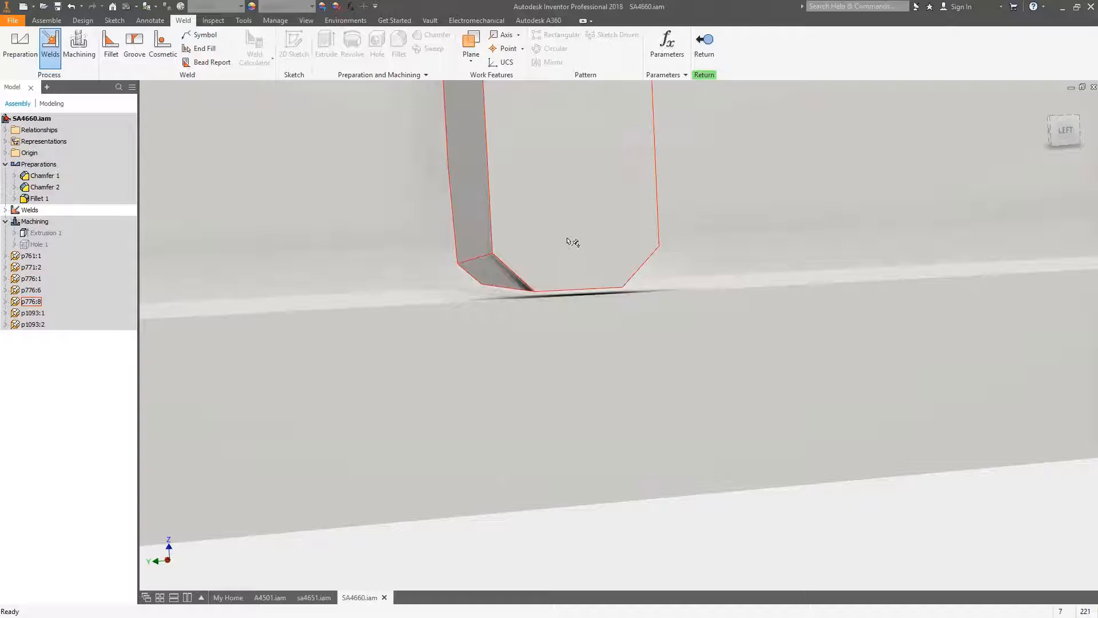
Examine how the prepared stiffener's upper and lower ends meet the flanges.
scroll(571, 223, up, 2)
middle_drag(699, 258, 699, 267)
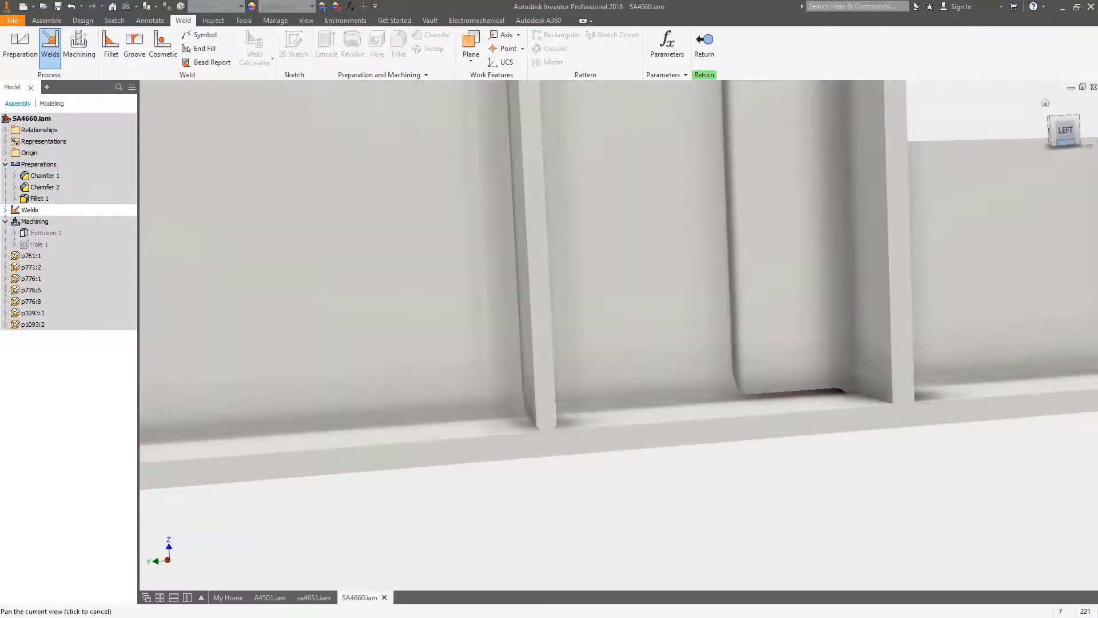
click(1067, 132)
scroll(498, 343, up, 8)
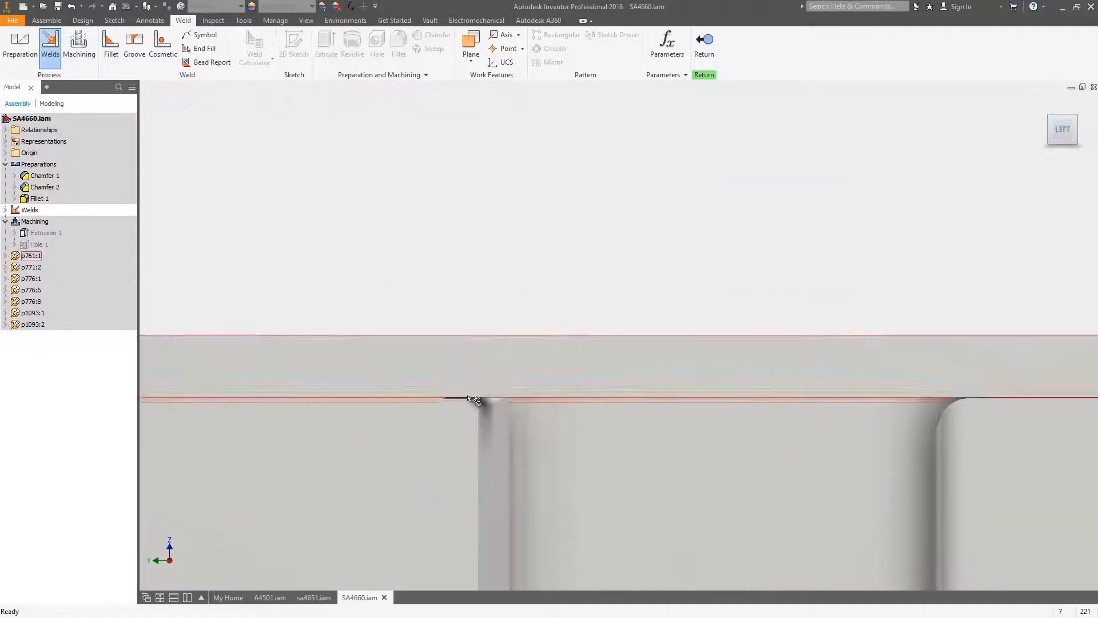
scroll(468, 404, up, 3)
scroll(505, 298, up, 3)
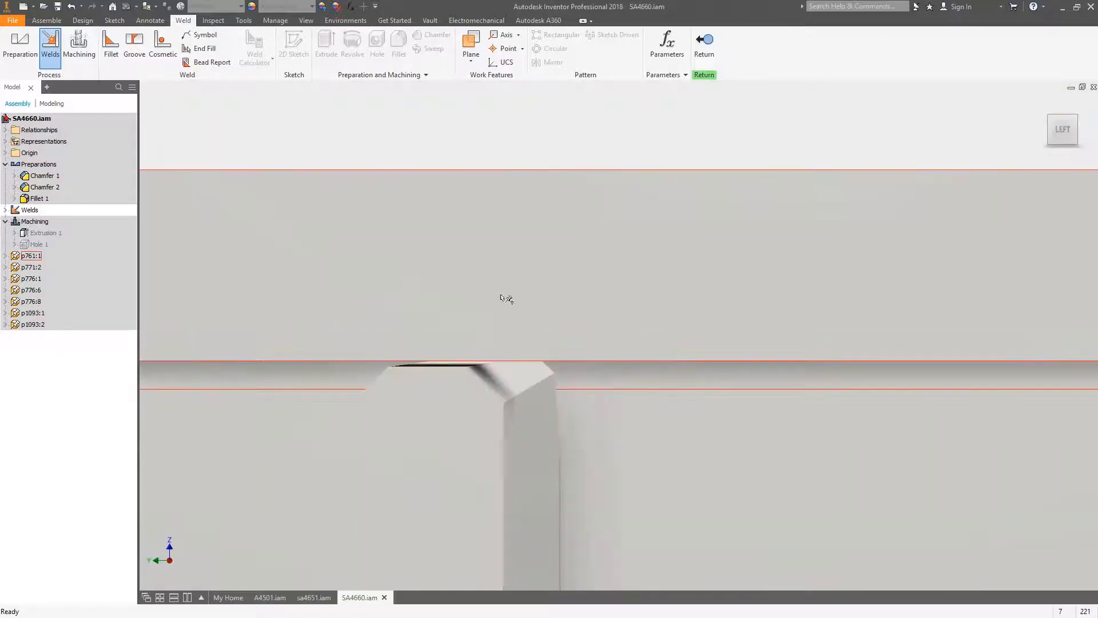
scroll(525, 288, down, 3)
middle_drag(515, 351, 519, 243)
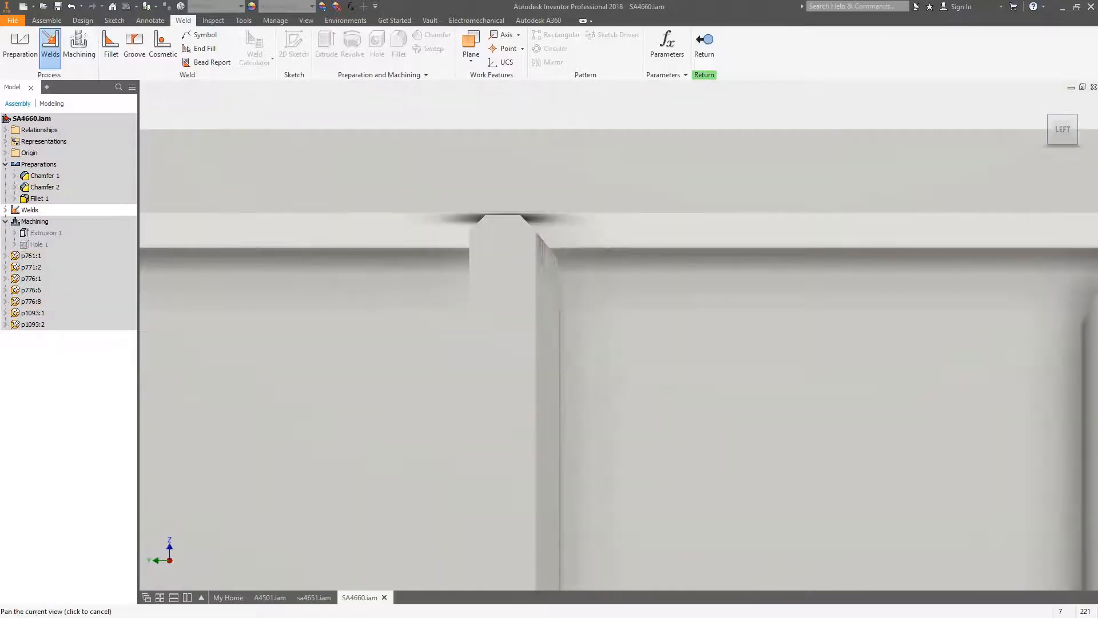
shift+middle_drag(394, 155, 424, 160)
Leave the weld environment and unground the prepared stiffener p776:8 so it can move freely.
right_click(422, 155)
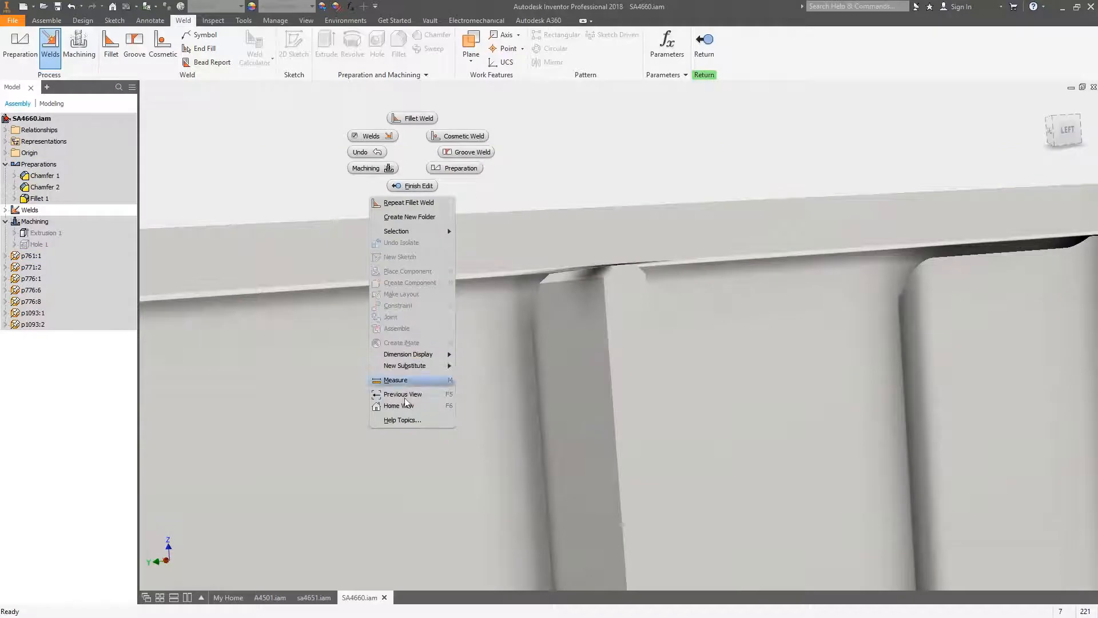
click(416, 197)
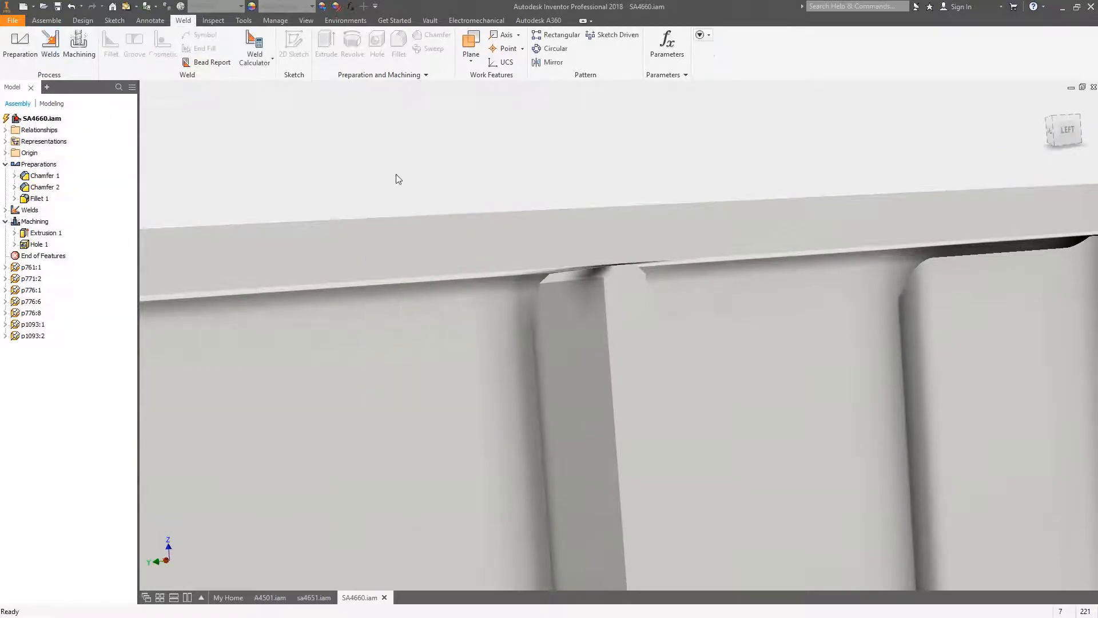
click(603, 369)
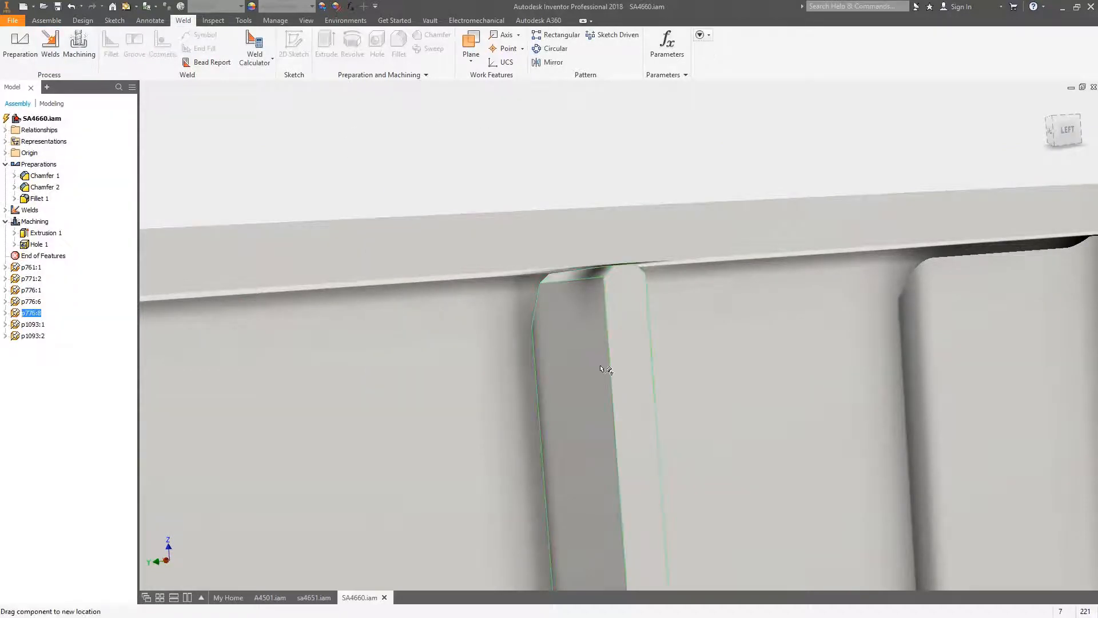
click(5, 313)
click(14, 325)
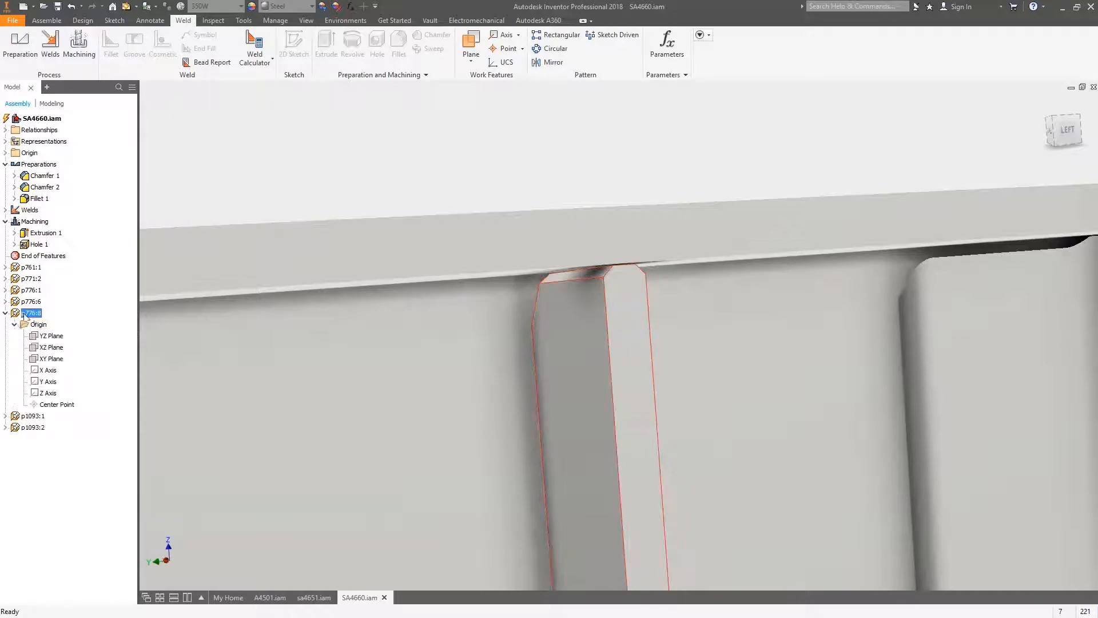
right_click(25, 315)
click(53, 482)
mouse_move(617, 325)
mouse_down()
mouse_move(627, 314)
mouse_move(621, 325)
mouse_up()
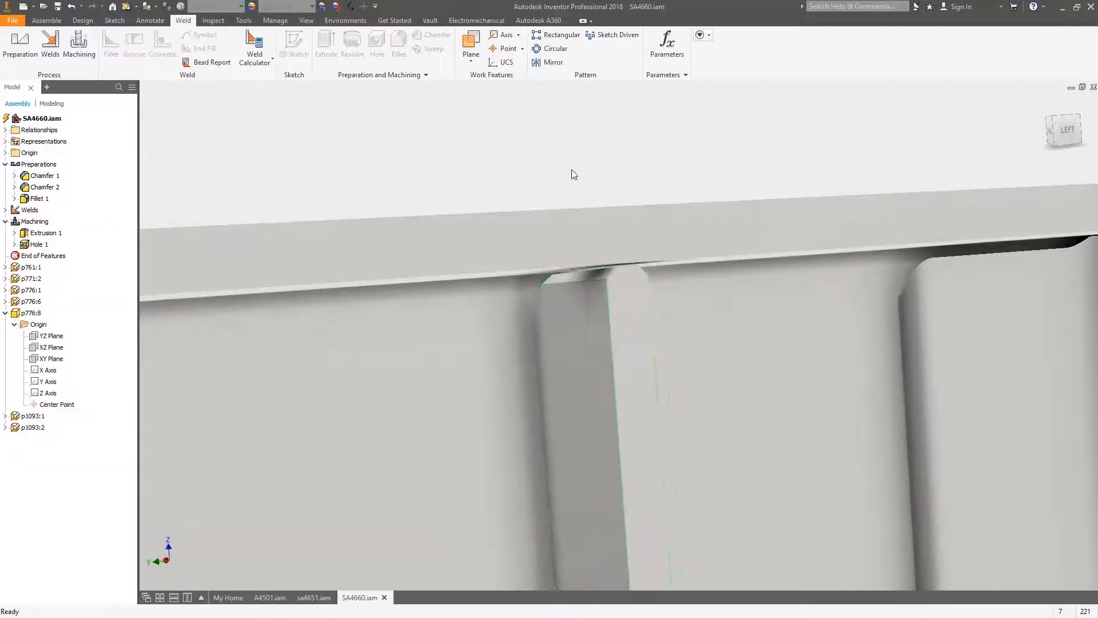
Mate the stiffener's upper end face to the underside of the top flange with 0 mm offset.
key(c)
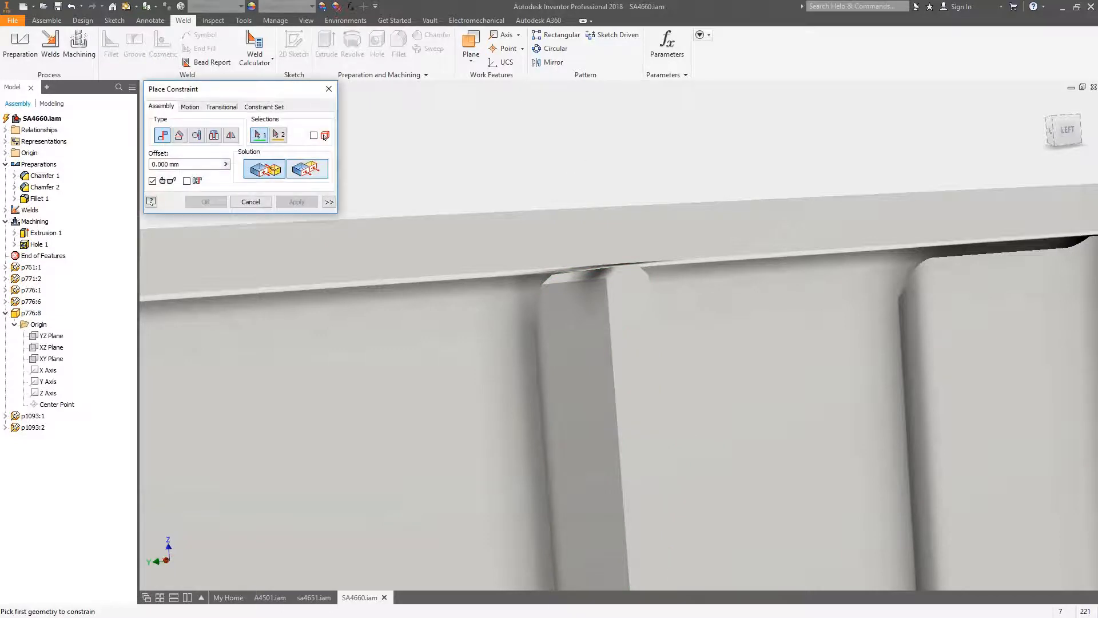
scroll(647, 279, up, 3)
scroll(601, 253, up, 4)
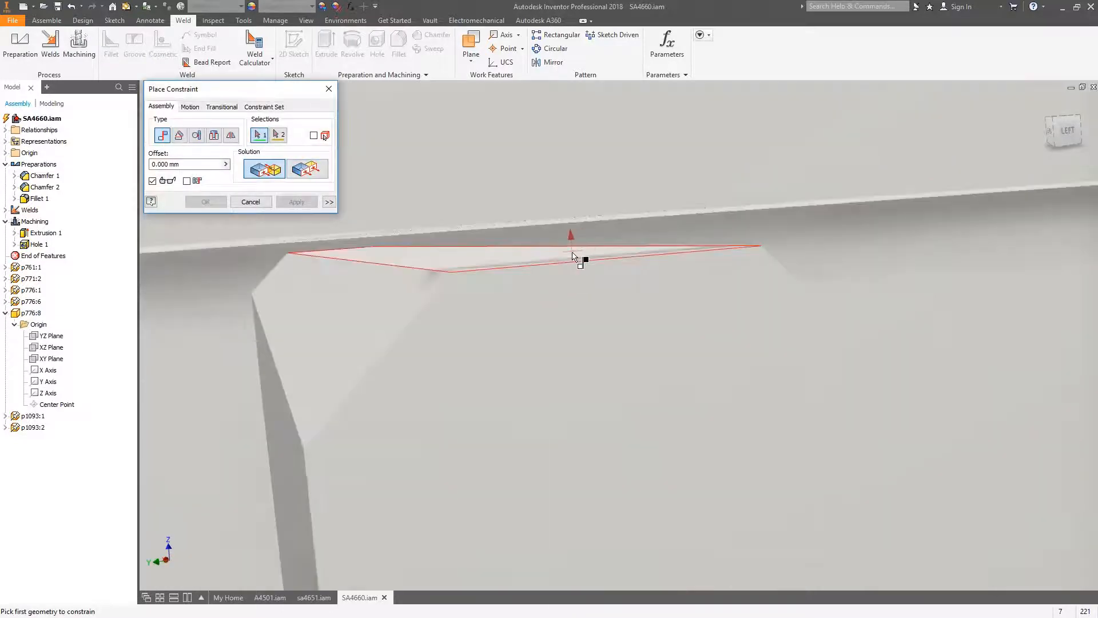
click(573, 251)
scroll(601, 255, down, 3)
shift+middle_drag(589, 268, 585, 254)
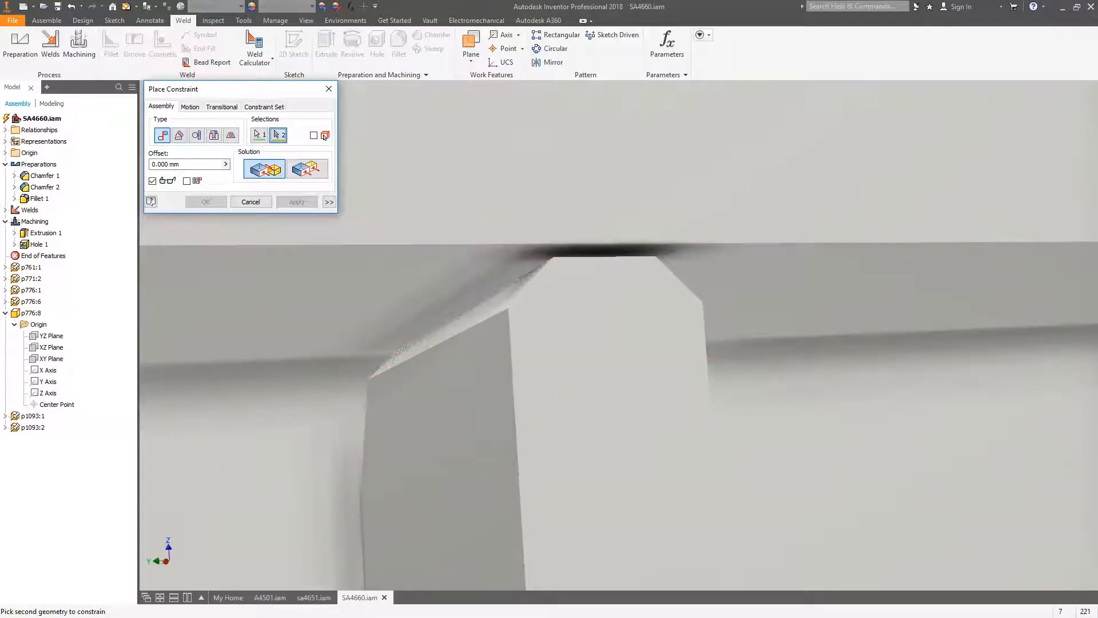
click(480, 292)
click(297, 202)
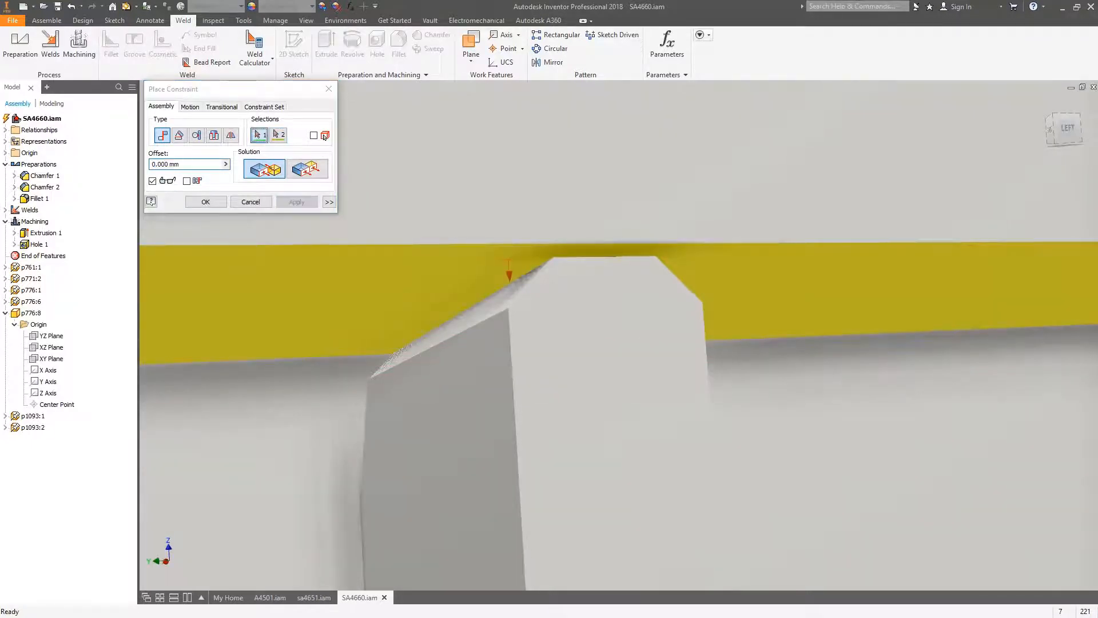
scroll(532, 204, down, 6)
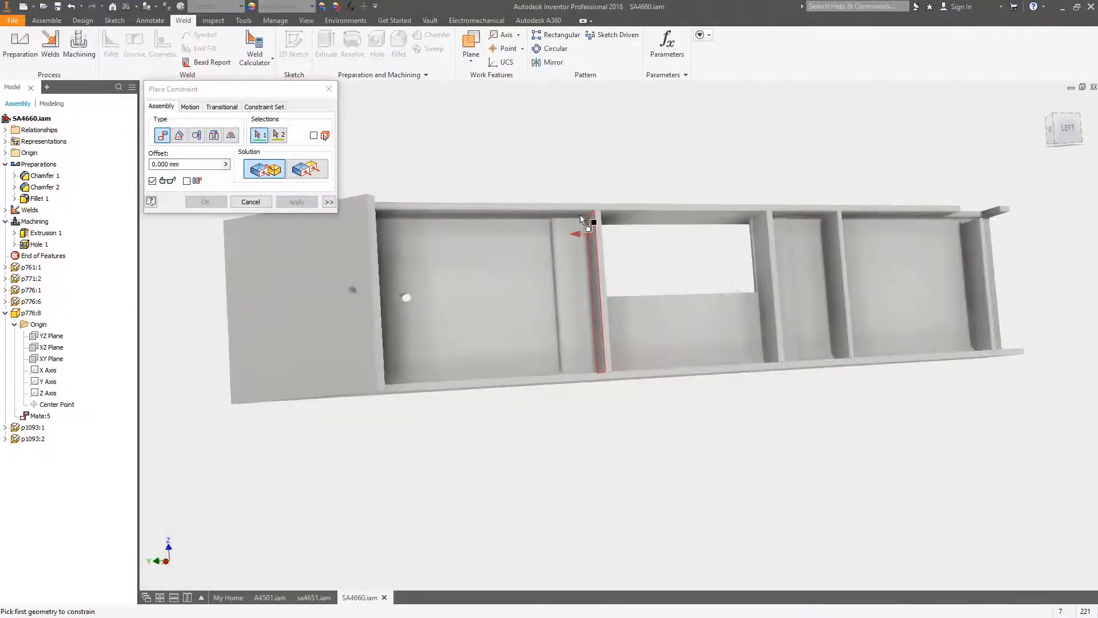
shift+middle_drag(583, 213, 607, 196)
scroll(646, 215, down, 1)
shift+middle_drag(733, 251, 817, 160)
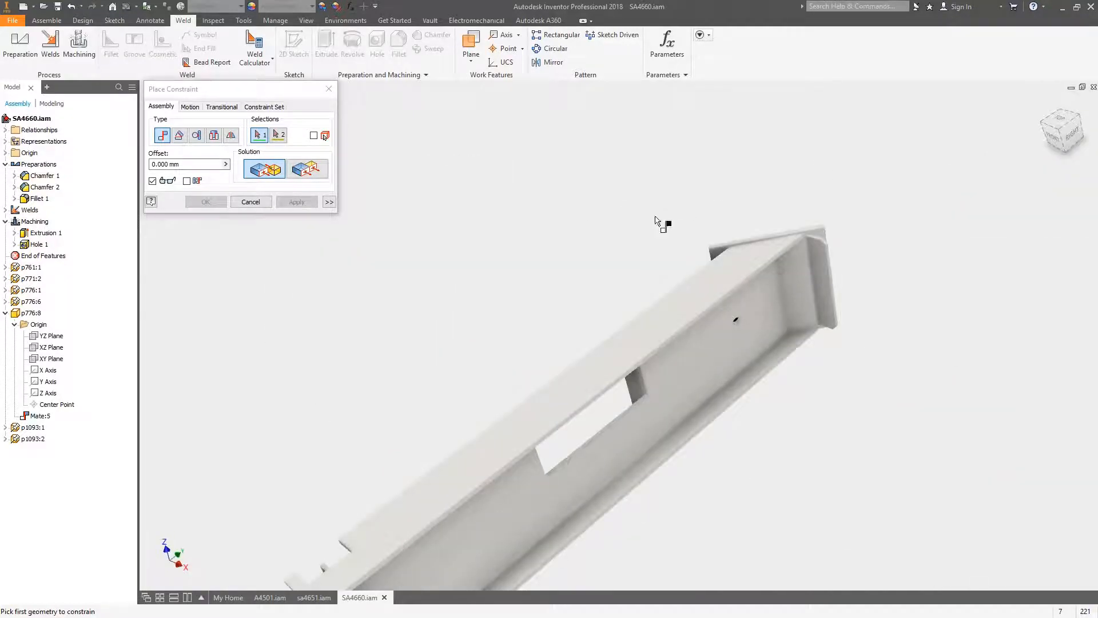
click(257, 205)
Pull the stiffener out from the web and constrain its outer narrow face flush with the top flange's edge at 0 mm offset.
drag(822, 267, 659, 303)
shift+middle_drag(659, 303, 824, 292)
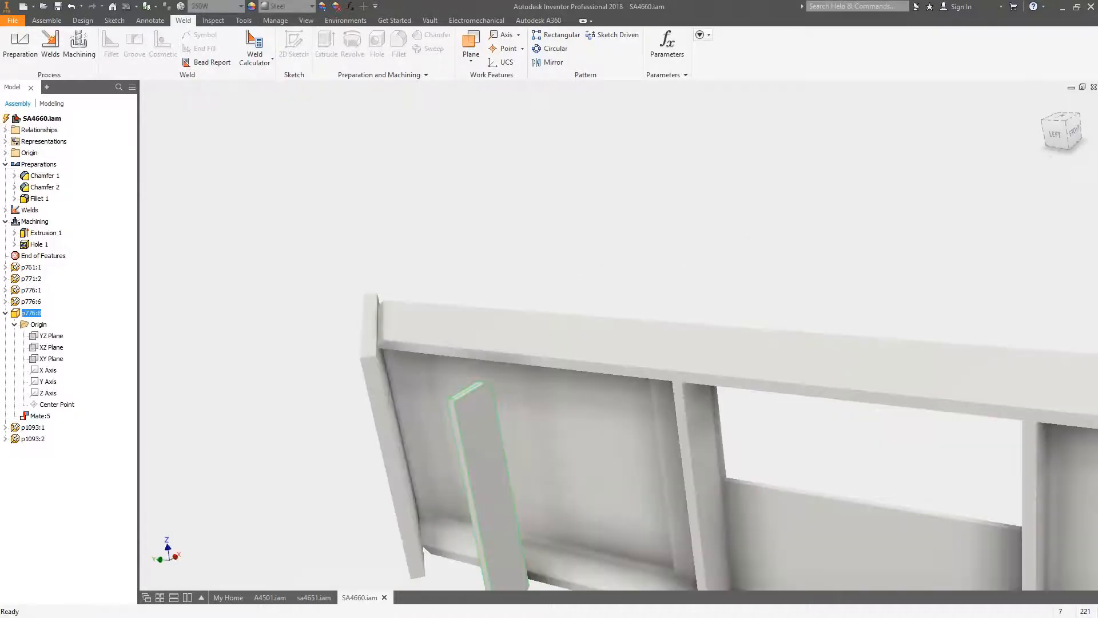
scroll(502, 291, down, 4)
scroll(502, 291, up, 2)
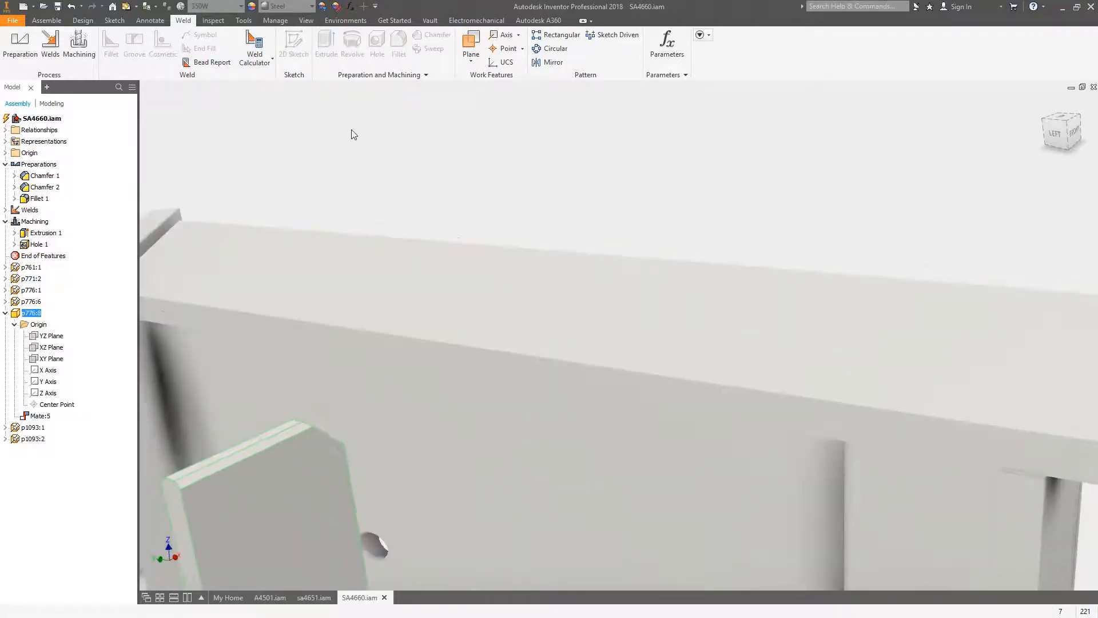
key(c)
click(282, 290)
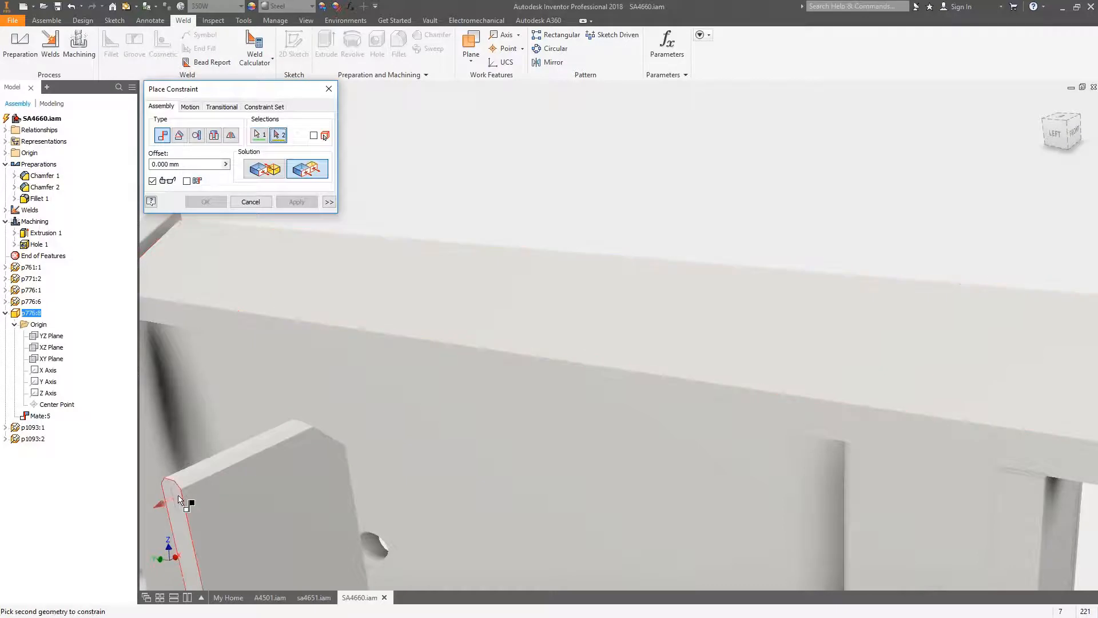
click(298, 335)
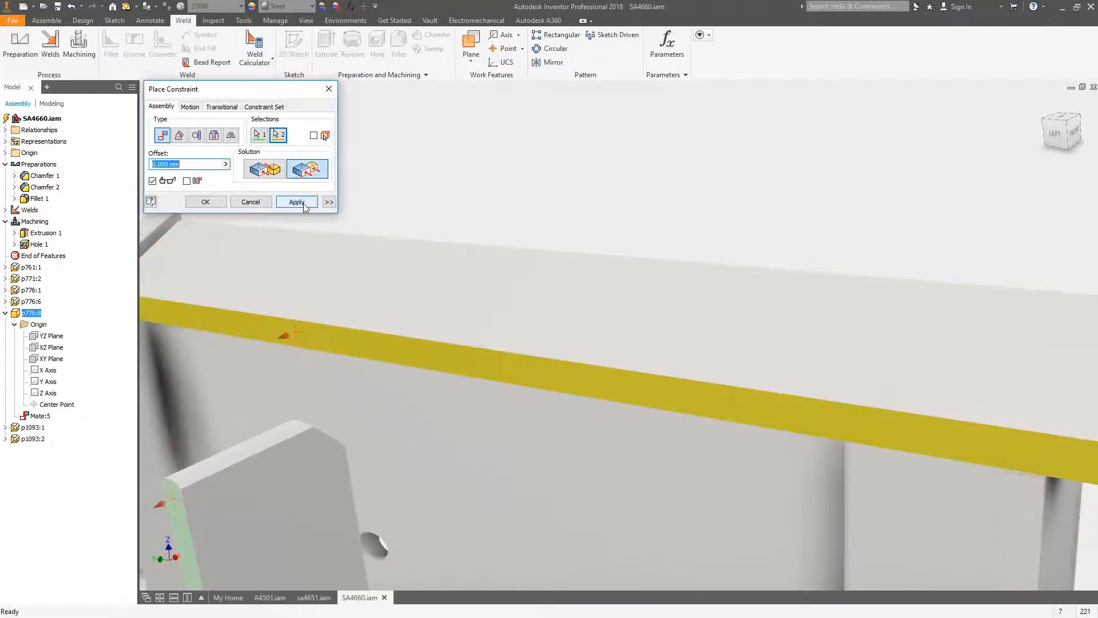
click(303, 205)
scroll(356, 233, down, 5)
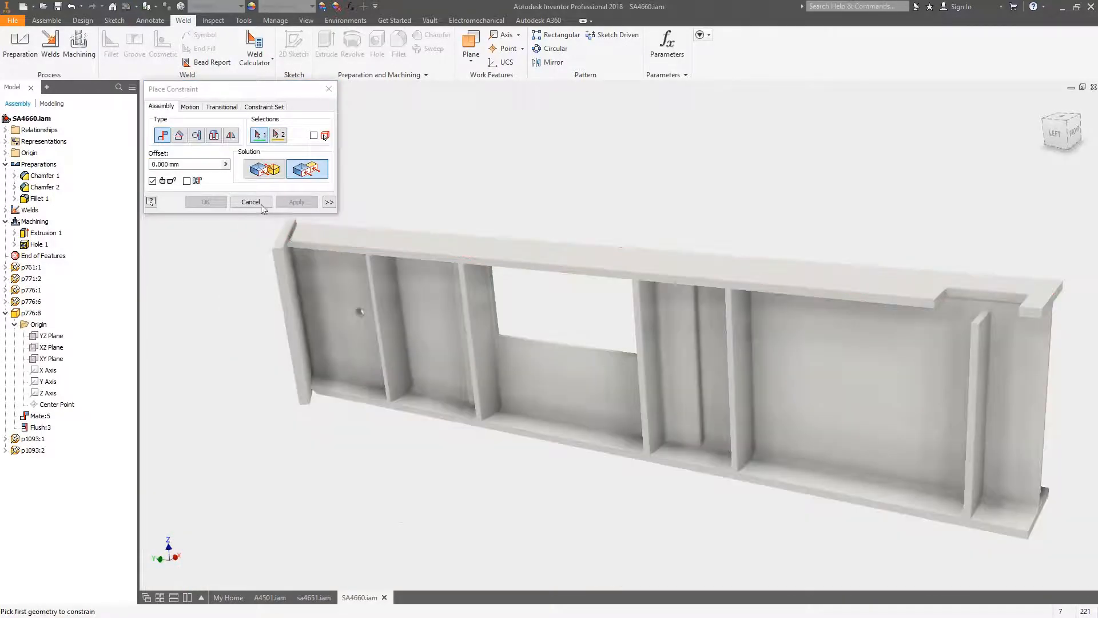
click(250, 201)
Slide the prepared stiffener p776:8 along the beam and ground it in place.
click(371, 320)
scroll(350, 313, up, 1)
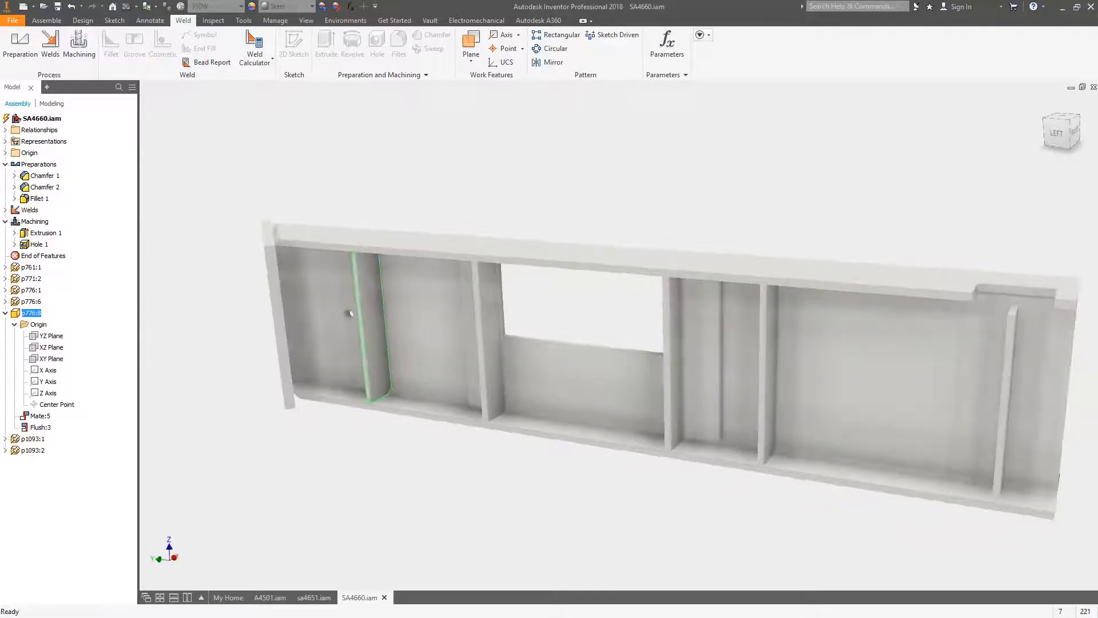
shift+middle_drag(354, 320, 486, 298)
drag(357, 296, 368, 293)
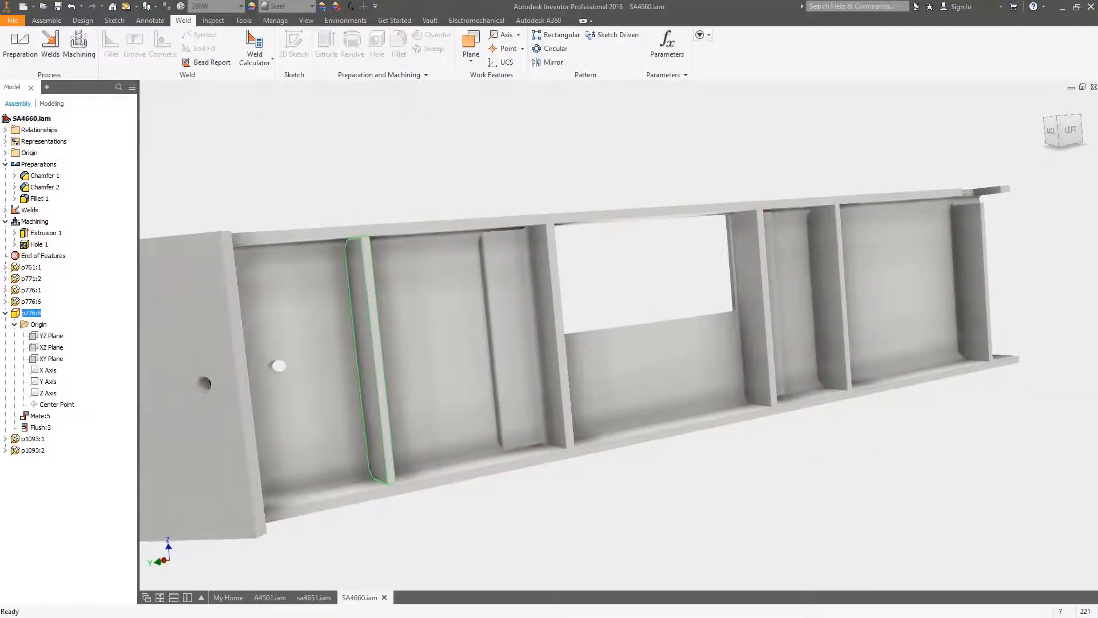
right_click(368, 291)
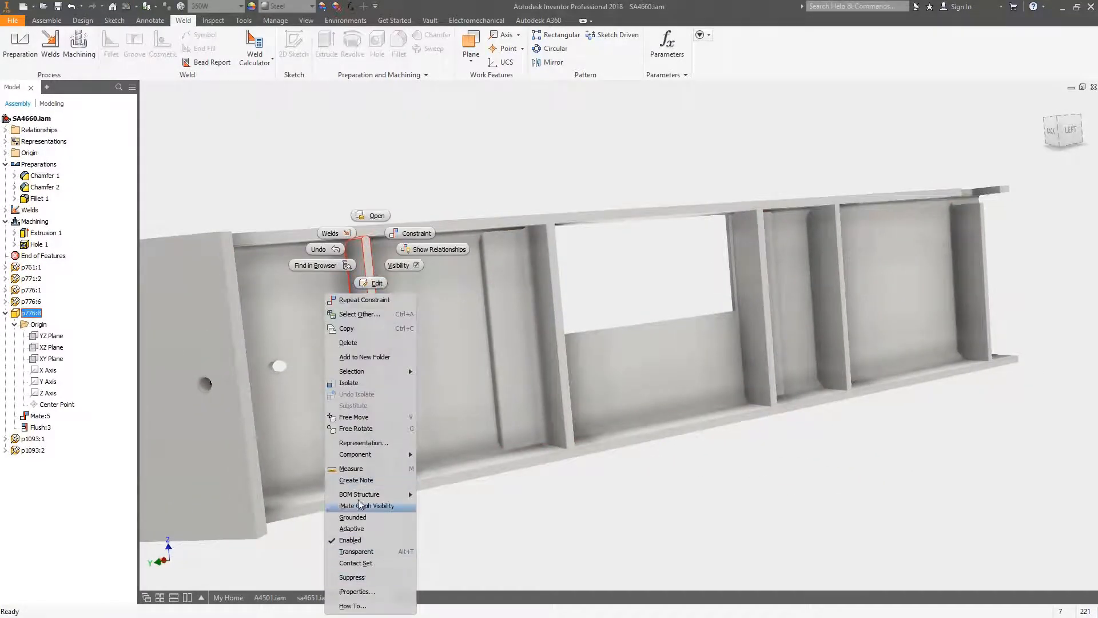
click(360, 522)
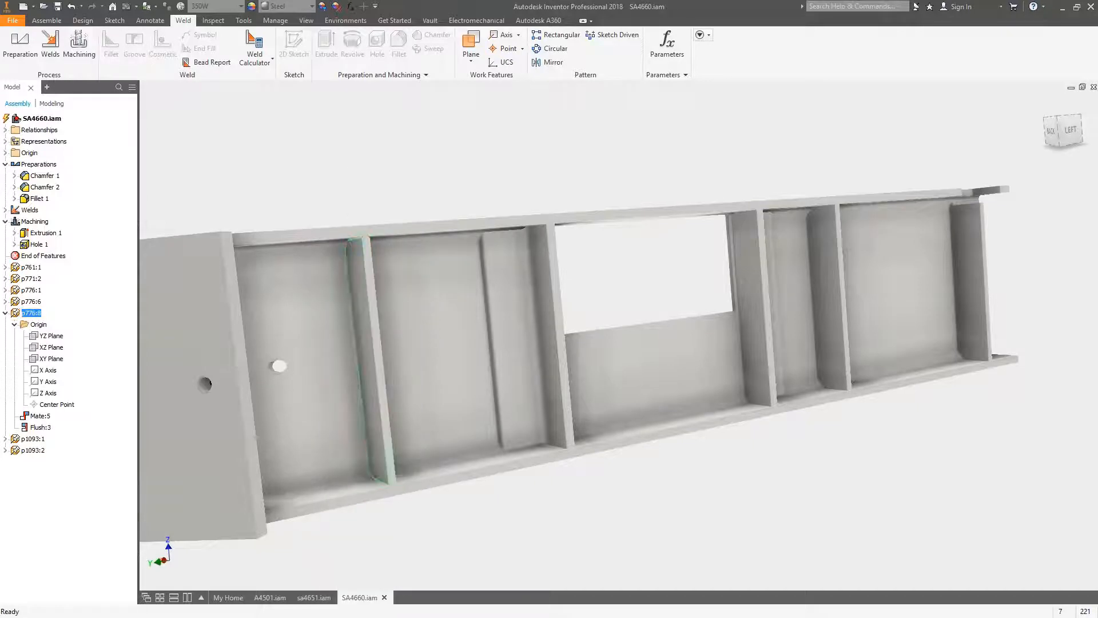
Set up a fillet weld between the top flange's underside and the prepared stiffener's upper chamfer face, without a welding symbol.
scroll(364, 222, down, 5)
scroll(364, 221, down, 4)
middle_drag(365, 222, 801, 509)
scroll(800, 509, up, 2)
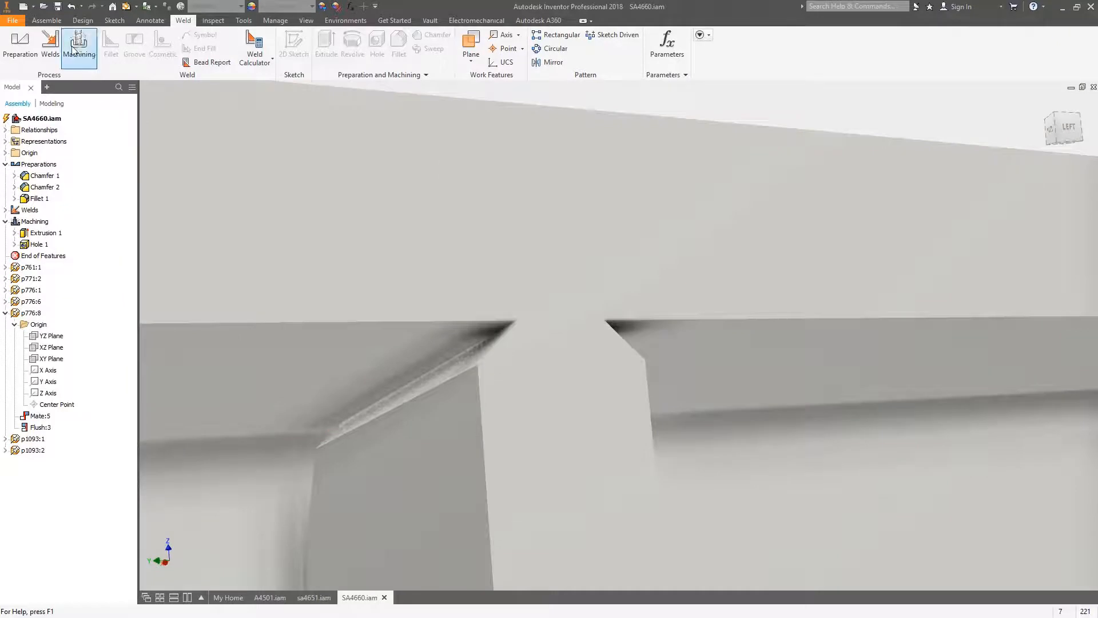
click(50, 49)
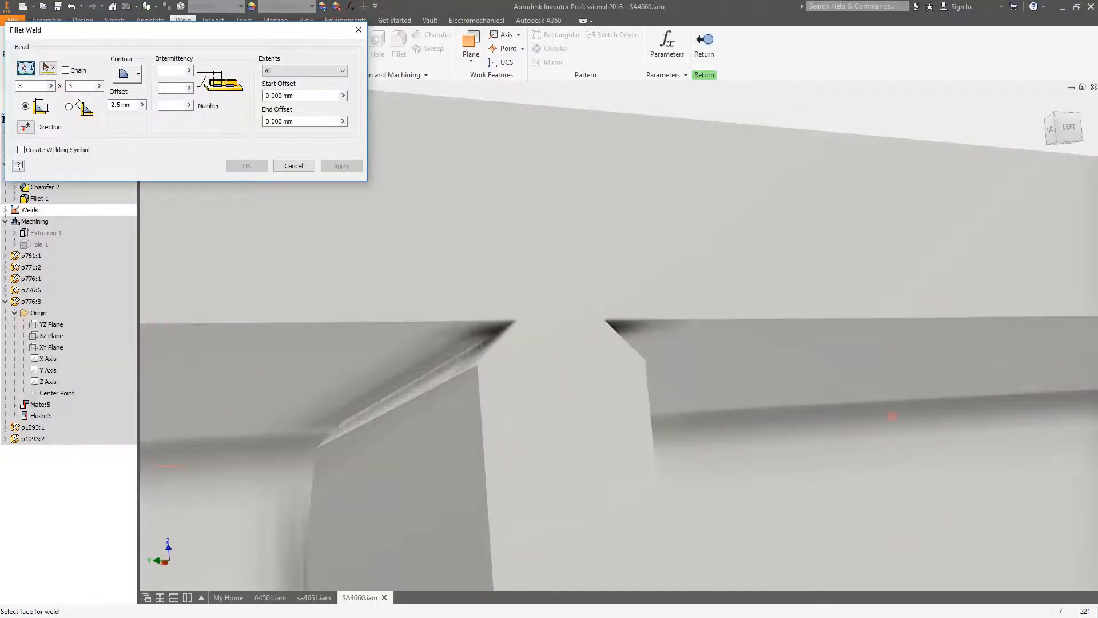
click(431, 330)
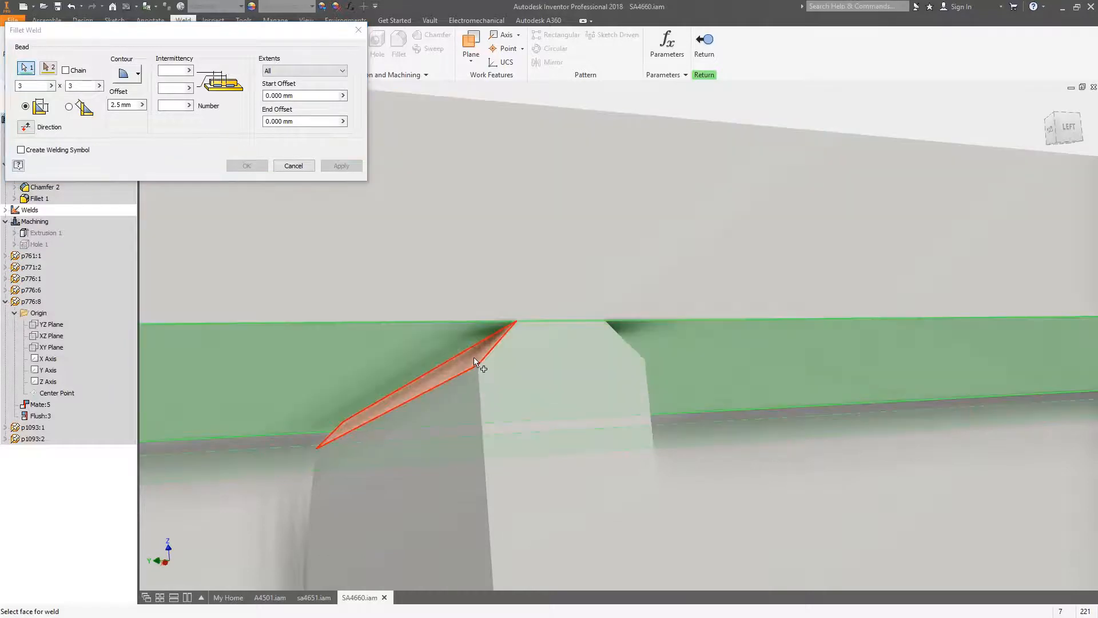
click(473, 357)
shift+middle_drag(342, 277, 321, 303)
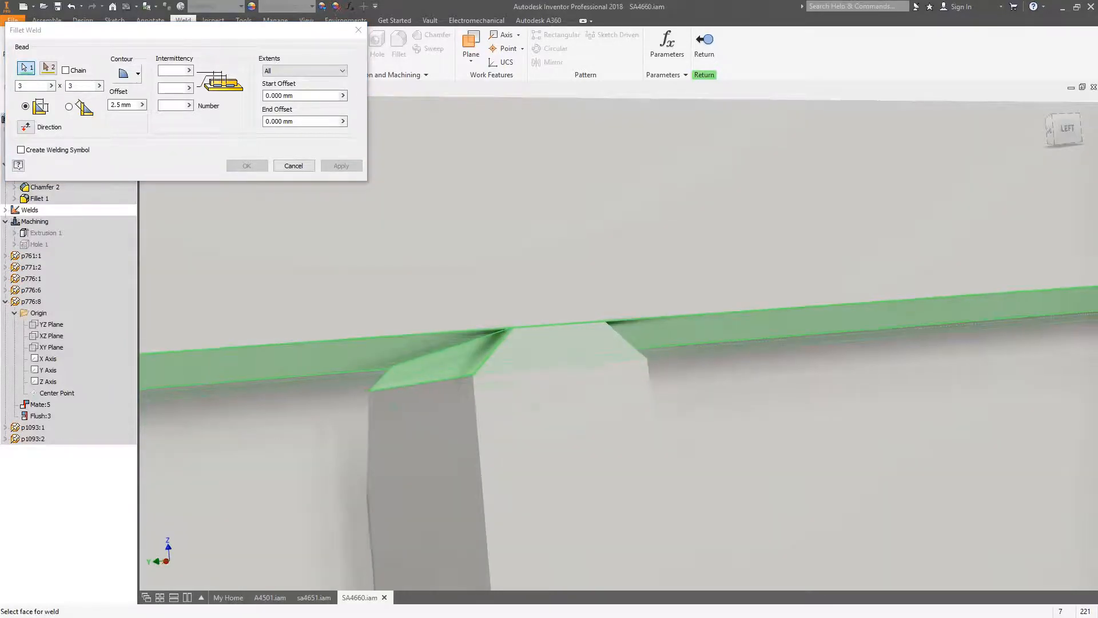
click(21, 149)
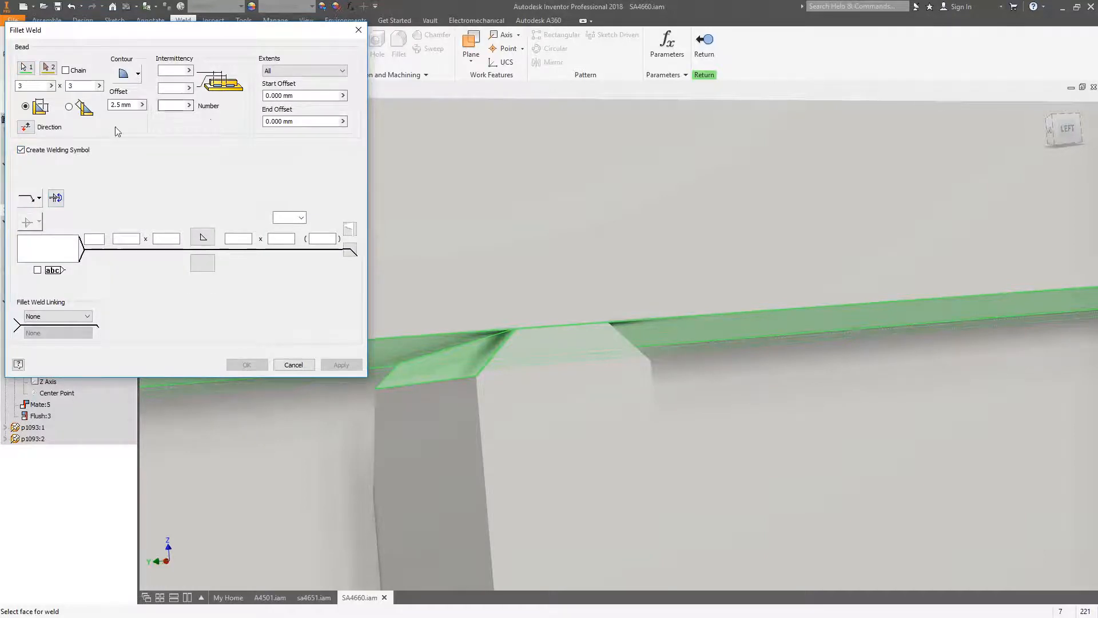
click(21, 150)
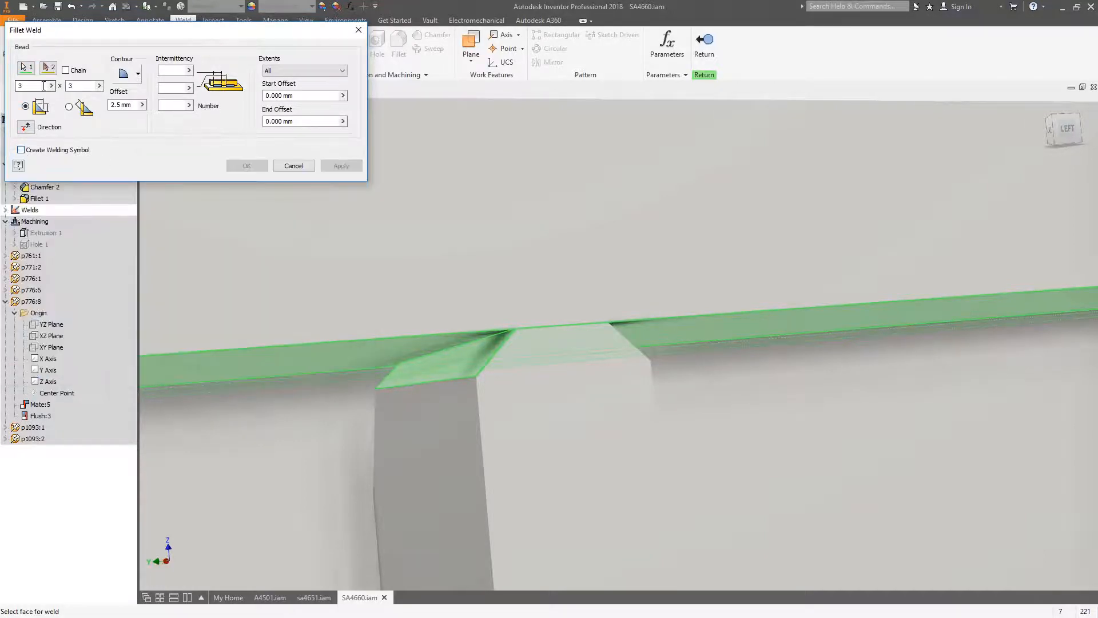
click(139, 74)
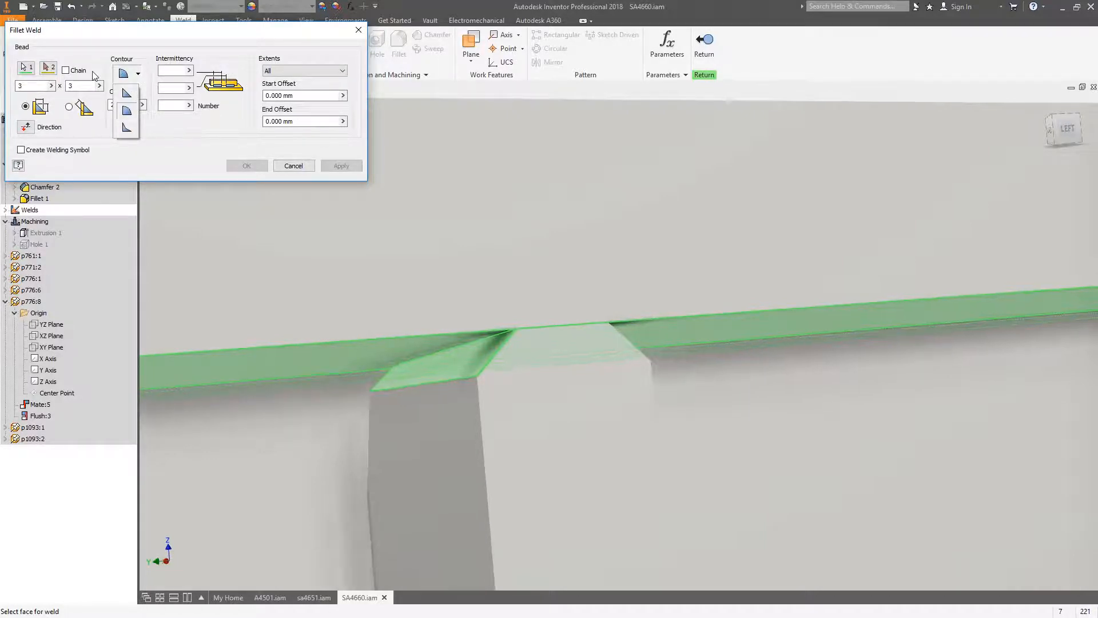
click(101, 156)
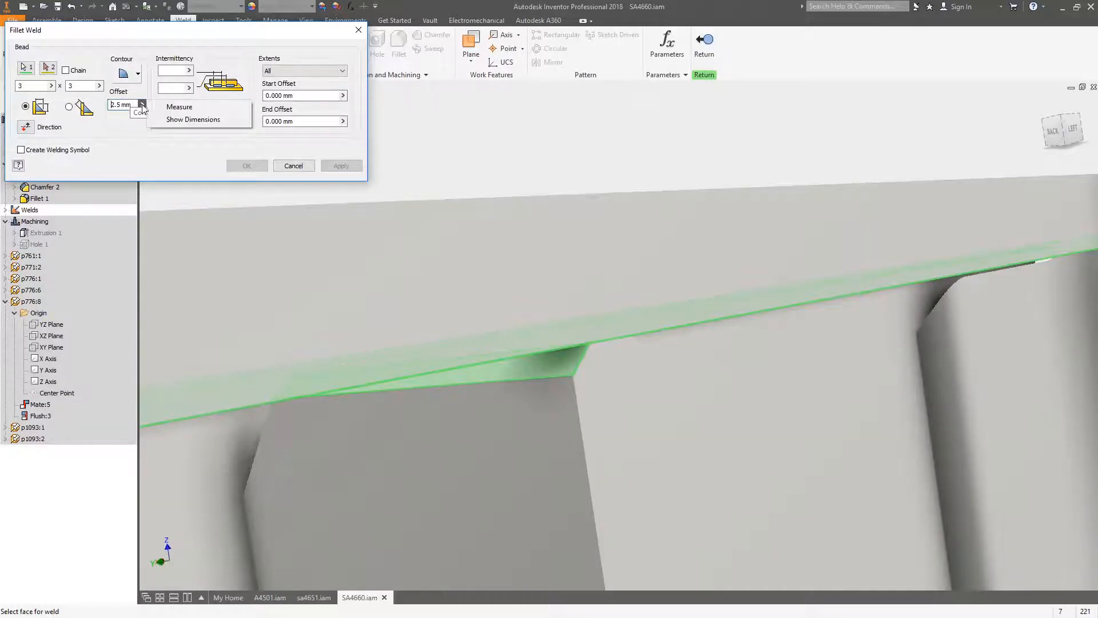
Try the fillet weld with a flat contour, 2 x 2 leg lengths and All extents, and abandon it.
click(138, 74)
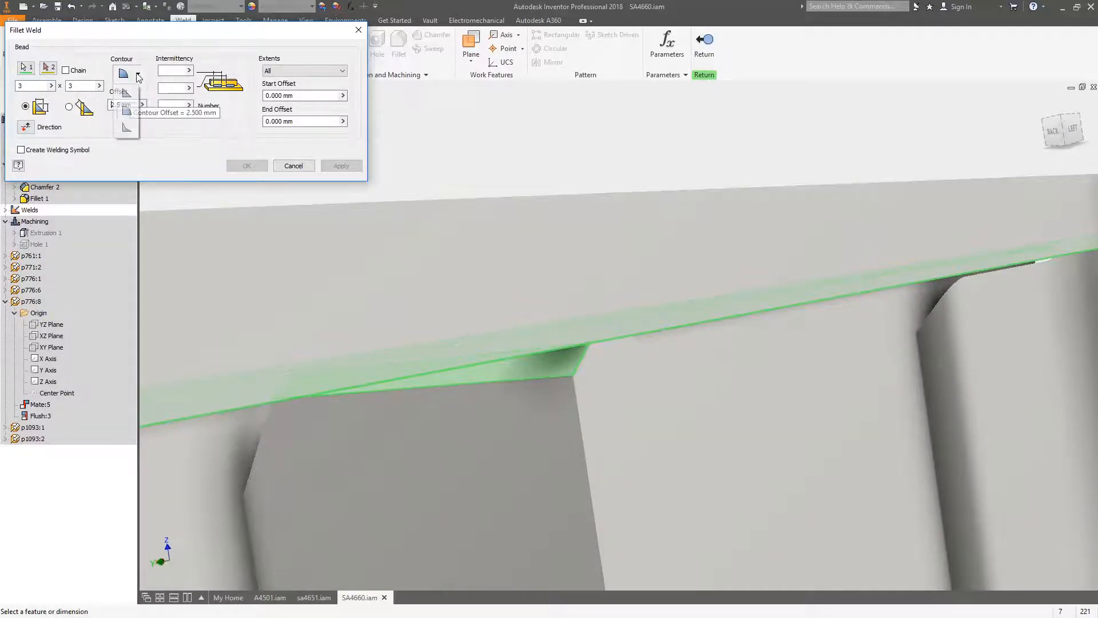
click(128, 94)
double_click(20, 86)
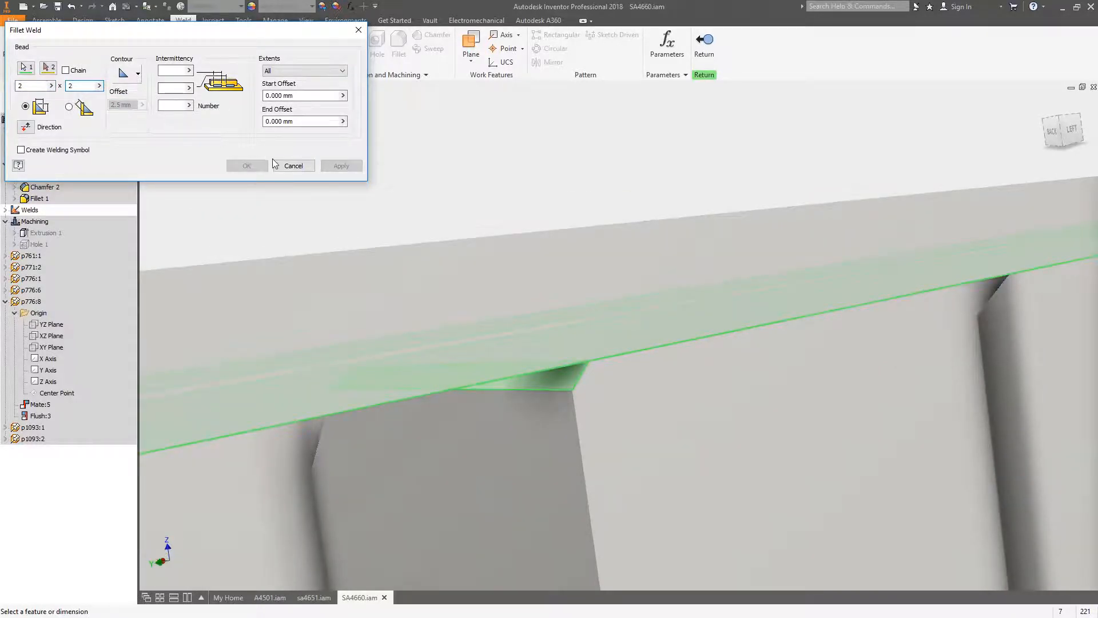
shift+middle_drag(606, 320, 551, 378)
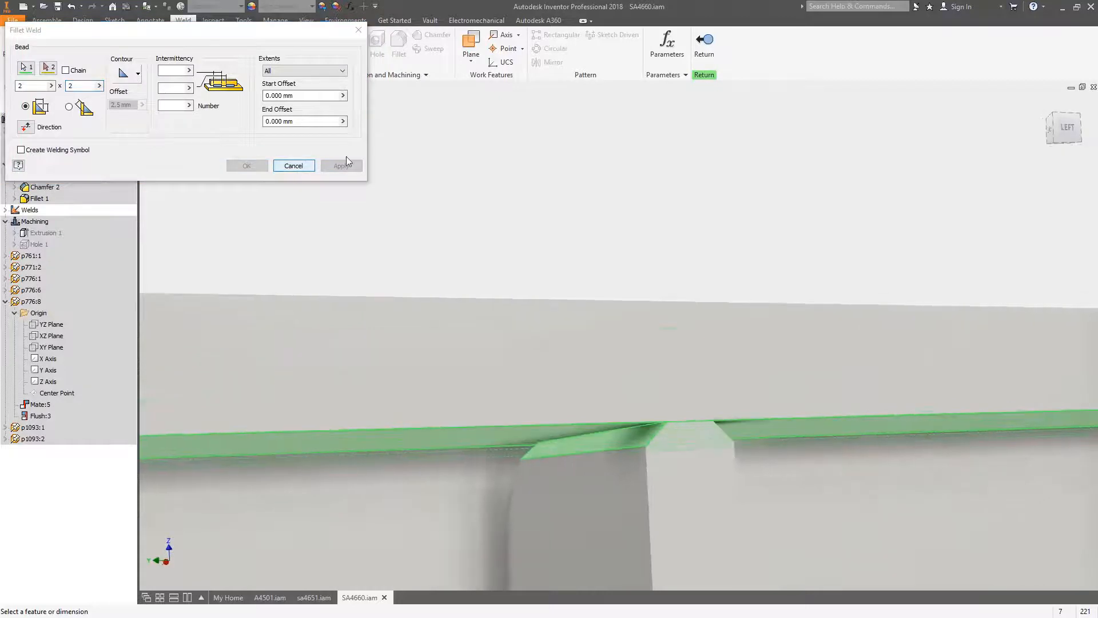
click(338, 70)
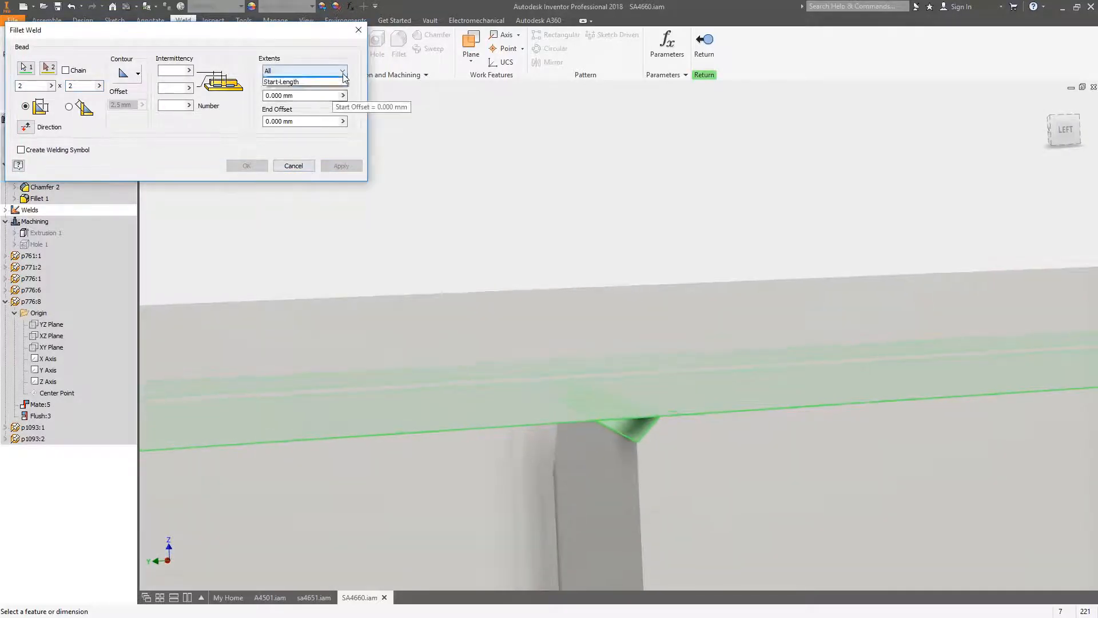
click(281, 89)
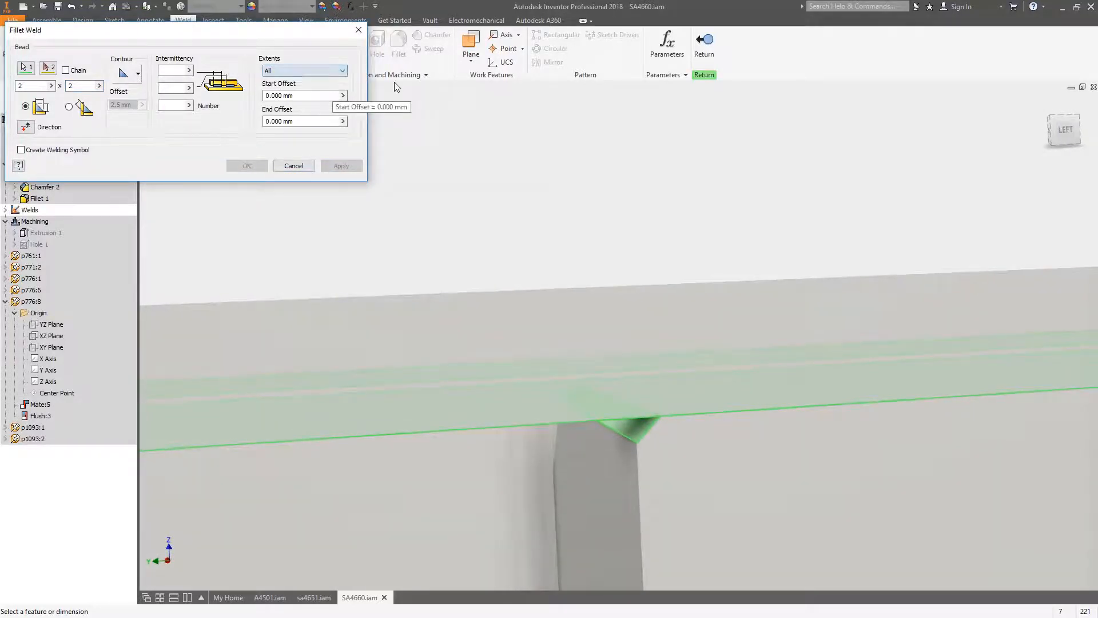
click(293, 166)
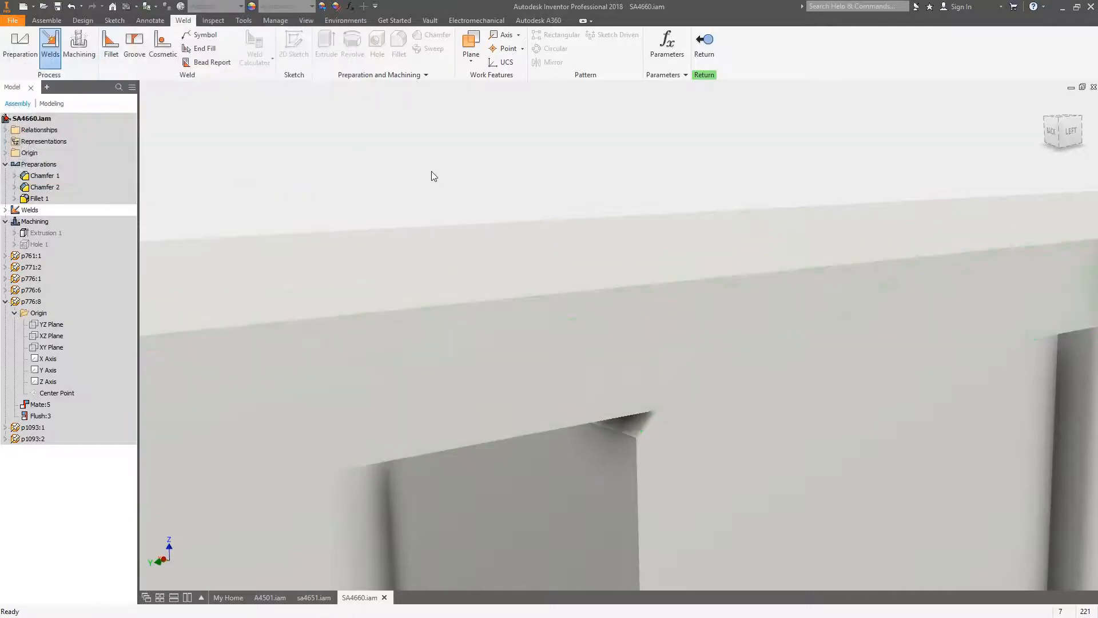
Leave the weld environment of SA4660 and open subassembly sa4701 from the A4501 assembly.
scroll(449, 201, up, 8)
right_click(707, 142)
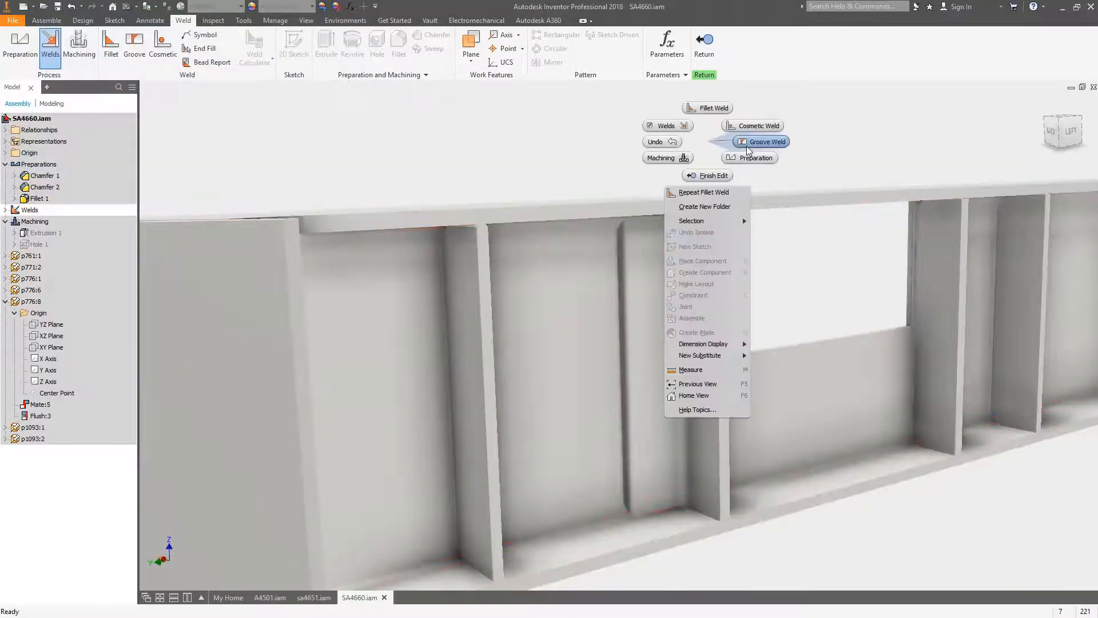
click(710, 175)
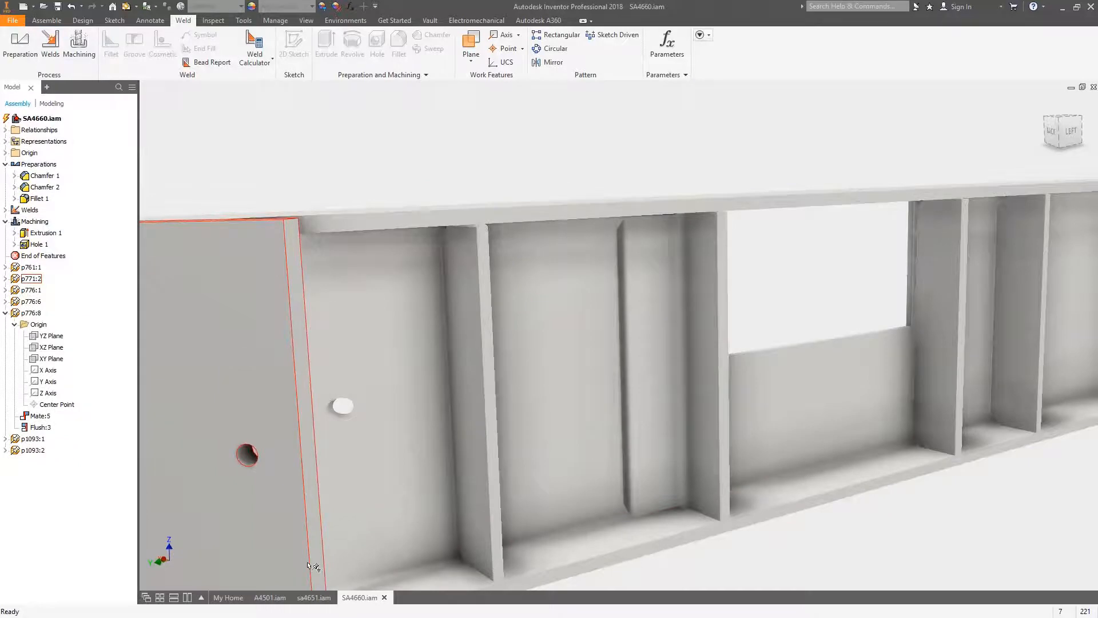
click(314, 597)
click(270, 597)
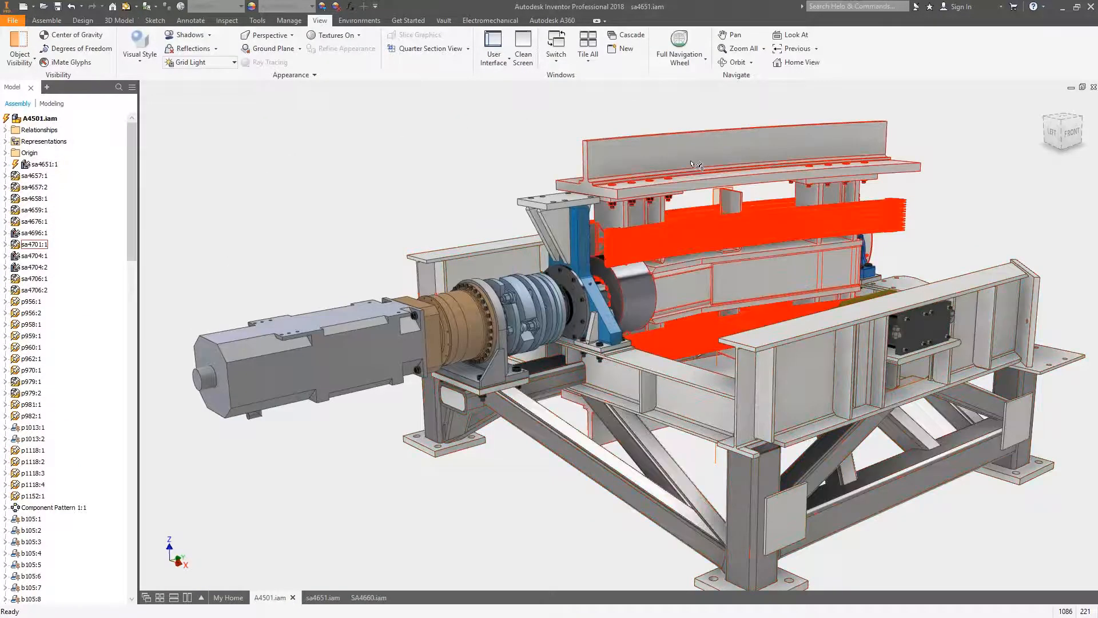
right_click(641, 190)
click(645, 156)
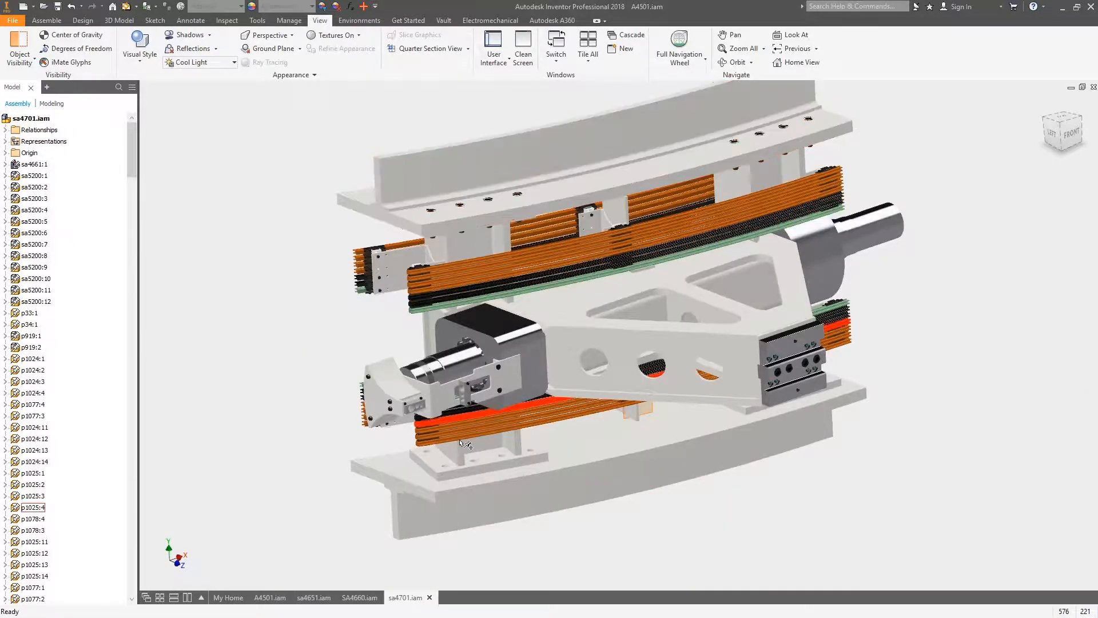
Open weldment sa4661 from sa4701, and from it open the bracket weldment sa4666.
right_click(467, 460)
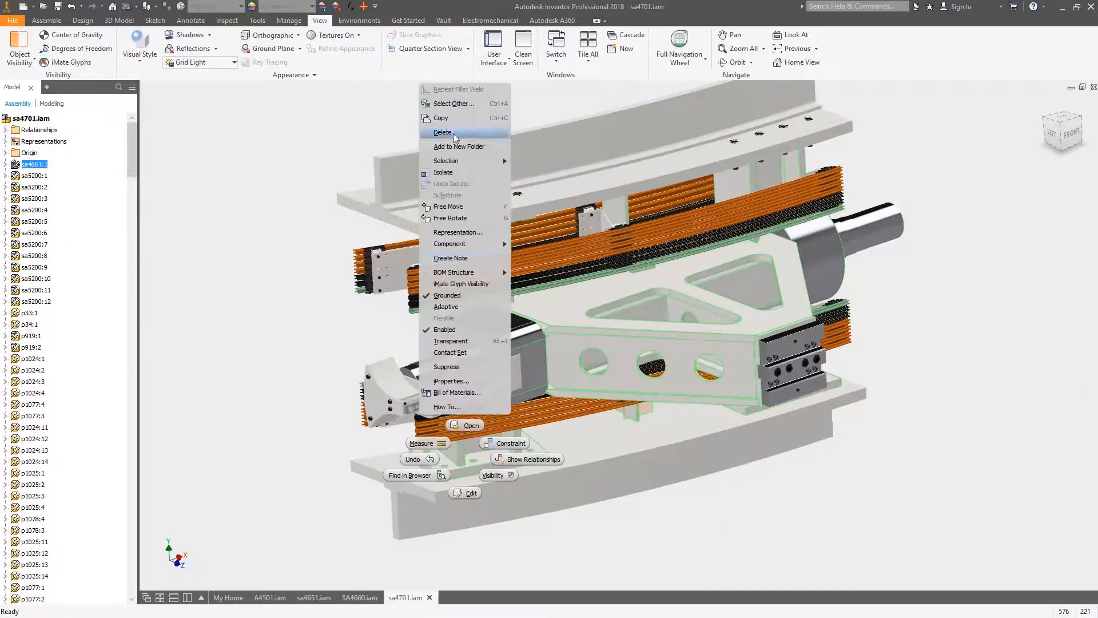
click(464, 424)
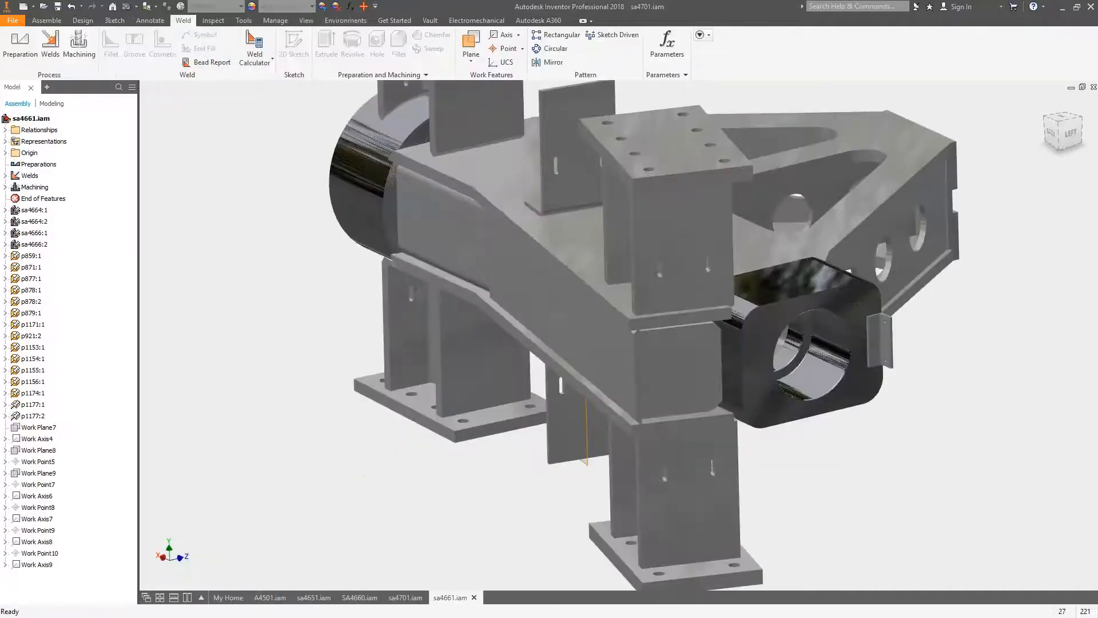
right_click(682, 198)
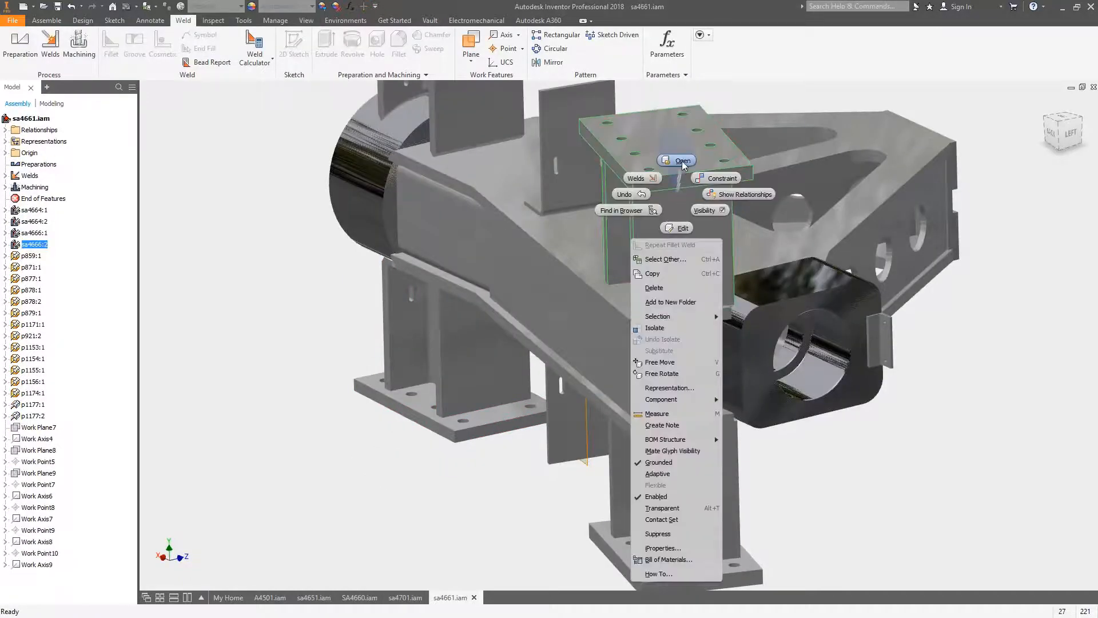
click(682, 161)
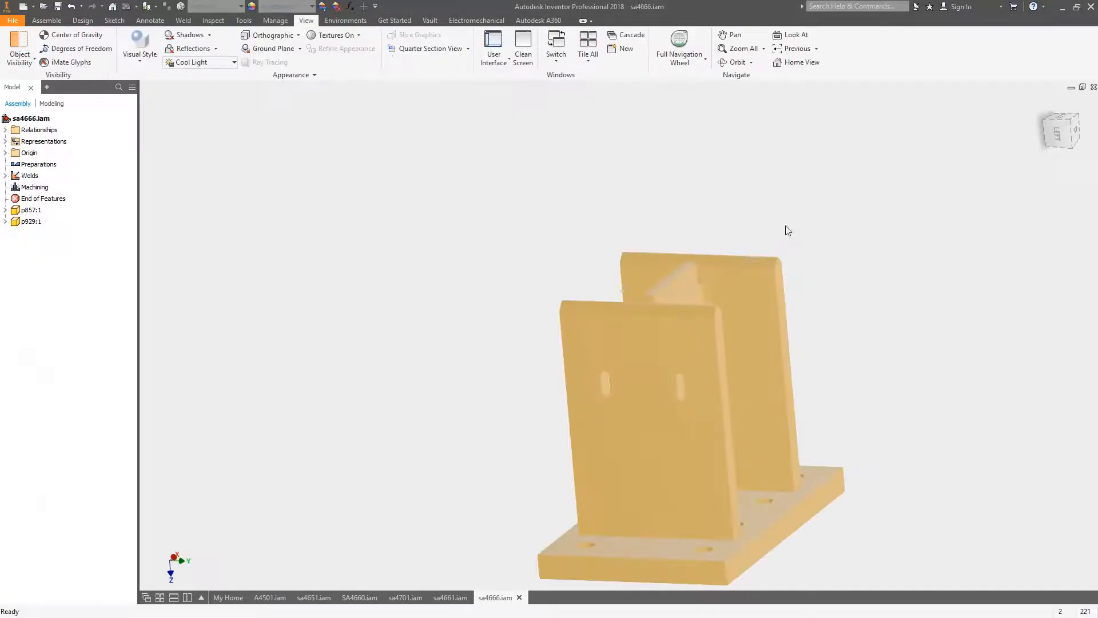
Examine where the upright channel of sa4666 meets the drilled base plate.
shift+middle_drag(787, 230, 577, 372)
scroll(539, 412, up, 5)
middle_drag(550, 415, 547, 396)
scroll(544, 378, down, 3)
shift+middle_drag(497, 343, 572, 327)
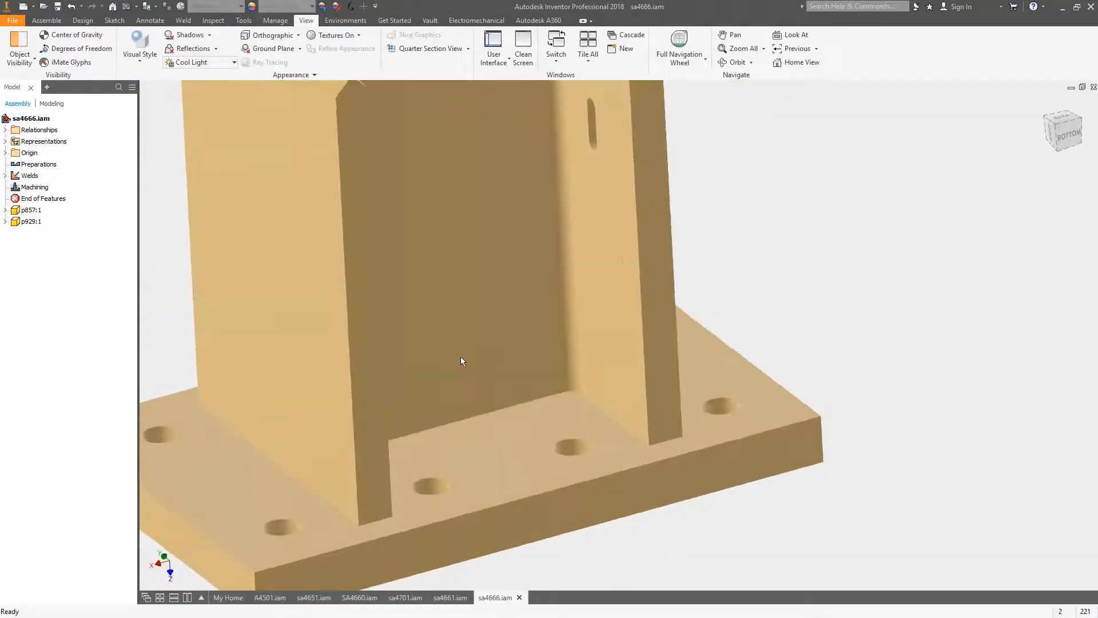
middle_drag(352, 380, 464, 363)
shift+middle_drag(550, 350, 540, 354)
scroll(540, 354, up, 1)
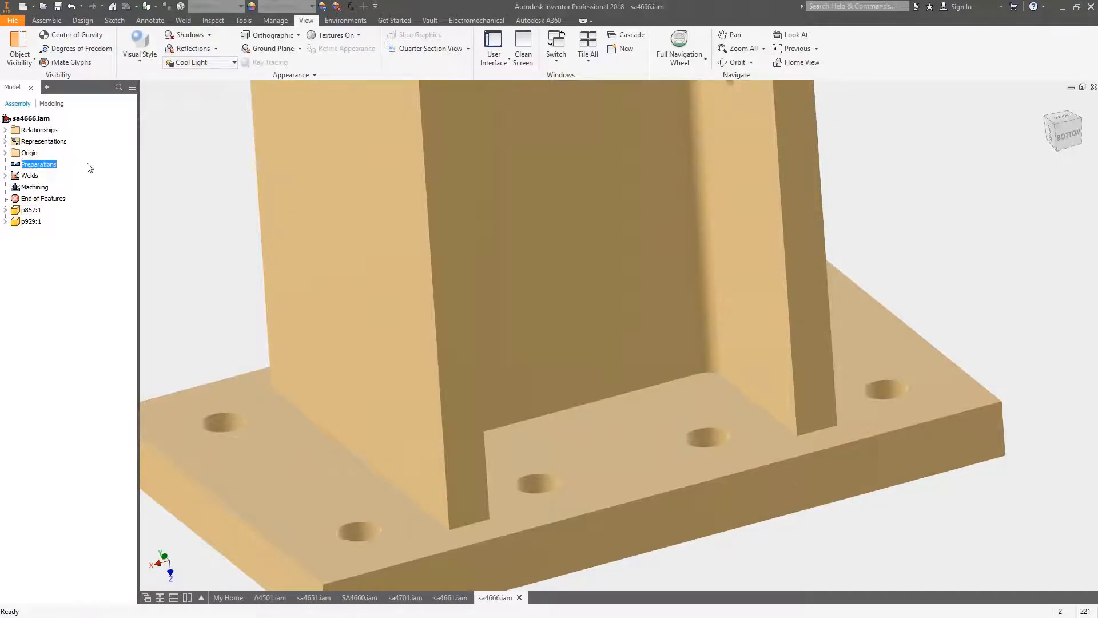
Add a 5 mm chamfer preparation on the outer lower edge of channel p857:1 where it meets the base plate.
double_click(24, 164)
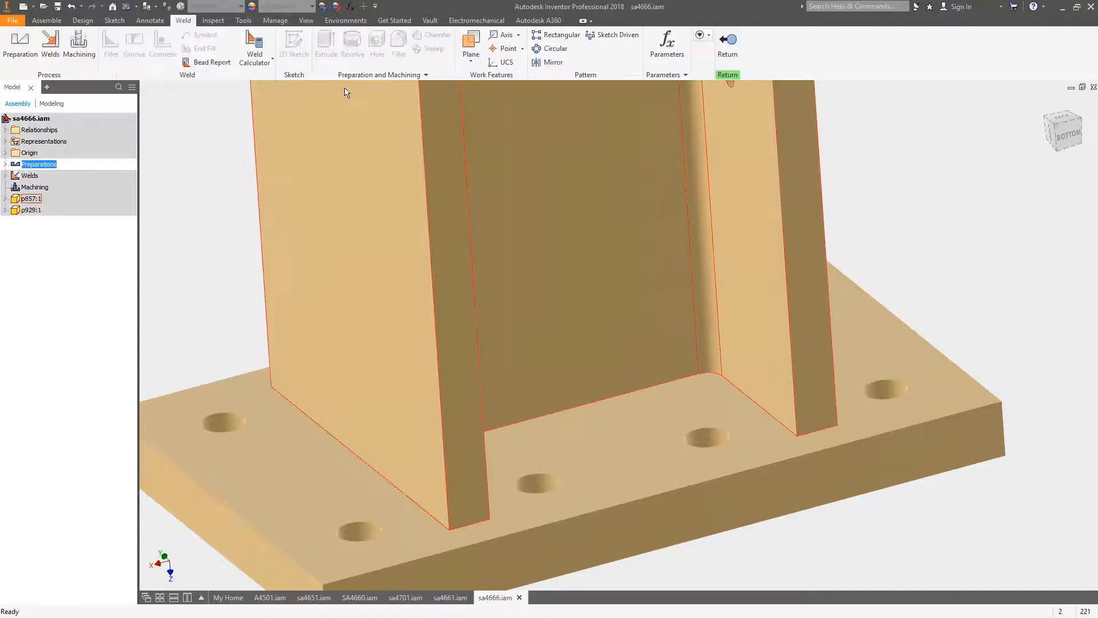
click(400, 42)
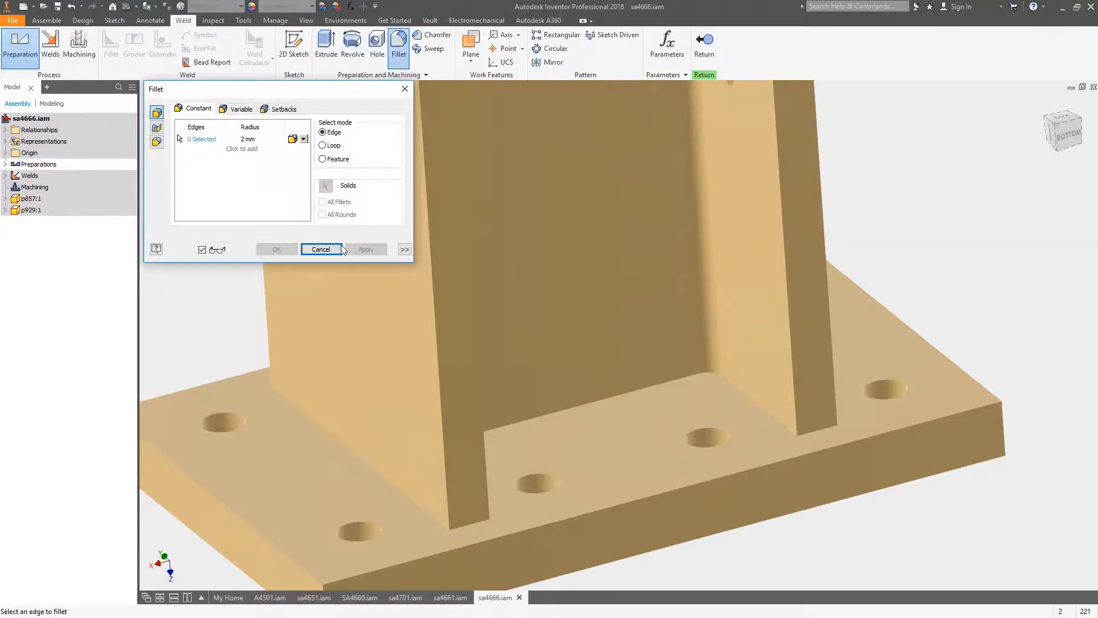
click(321, 249)
click(433, 35)
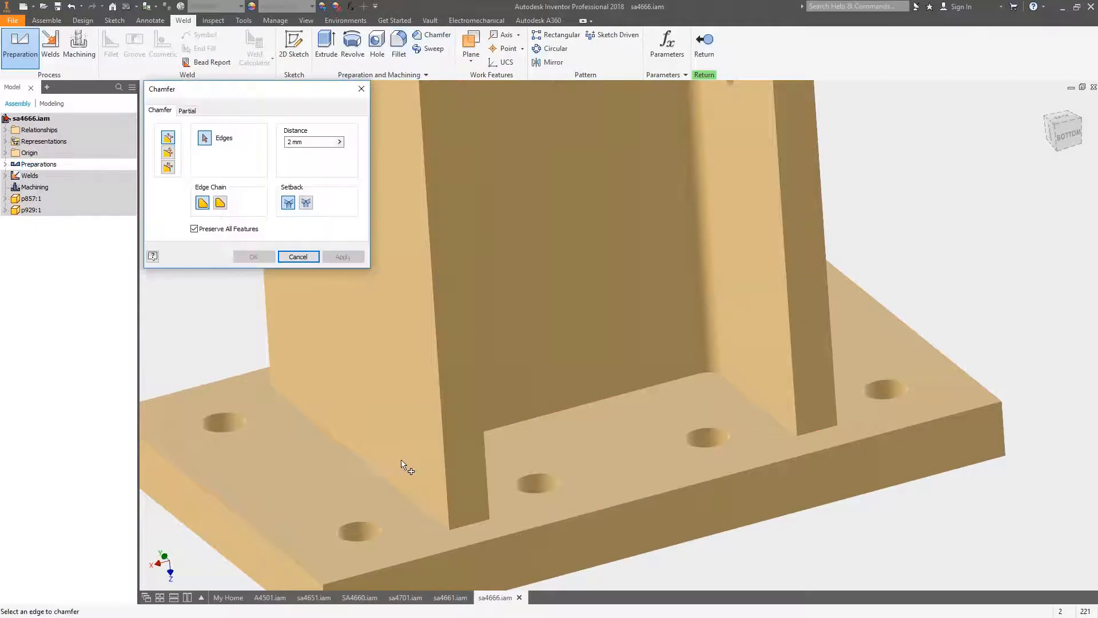
click(398, 492)
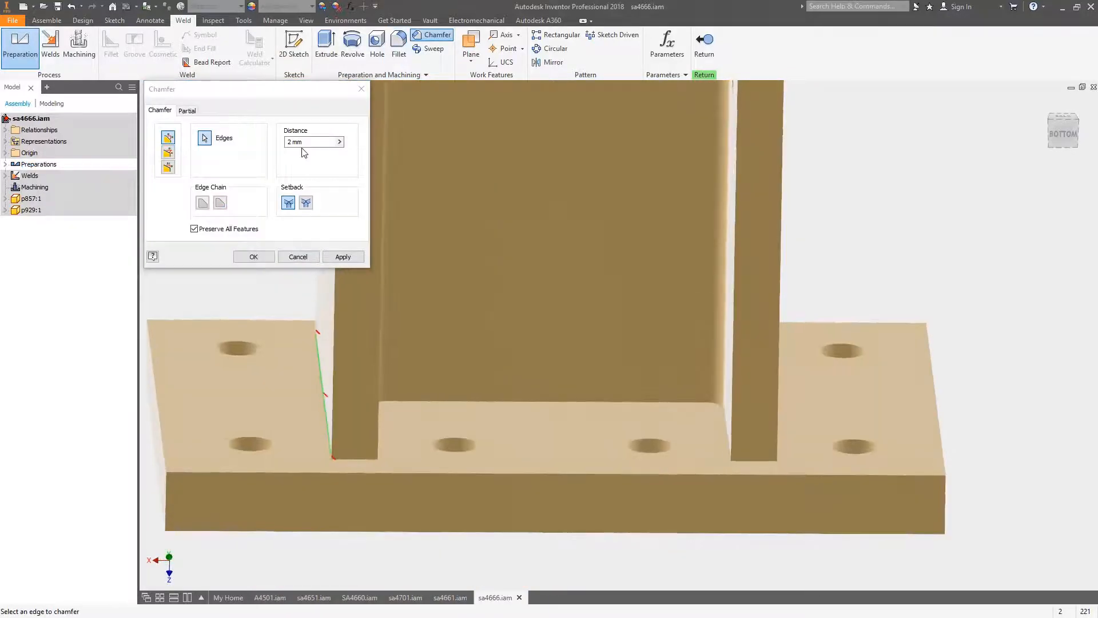
text(5)
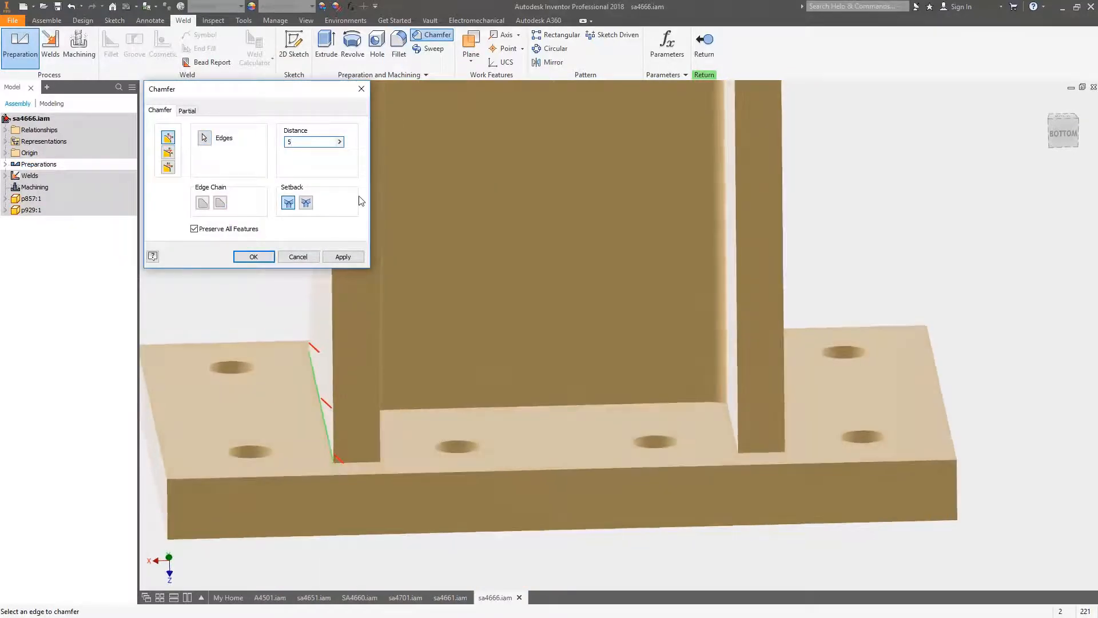
click(342, 256)
click(292, 251)
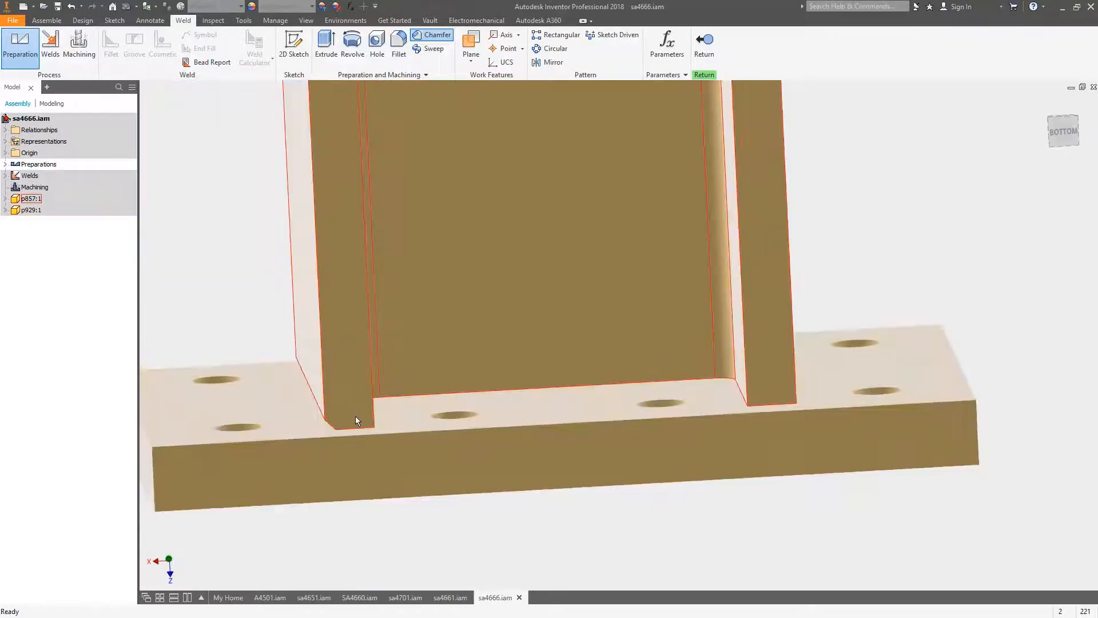
scroll(355, 416, up, 5)
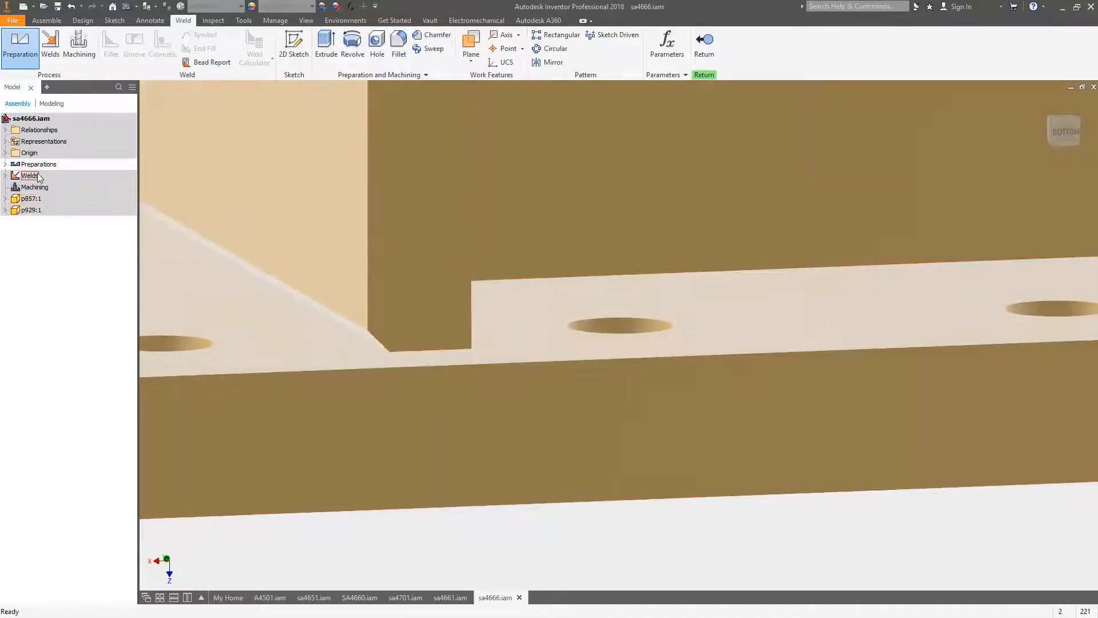
Activate the welds stage of sa4666 and try a convex 5 × 5 mm fillet weld between the base plate and the channel's chamfer.
click(50, 44)
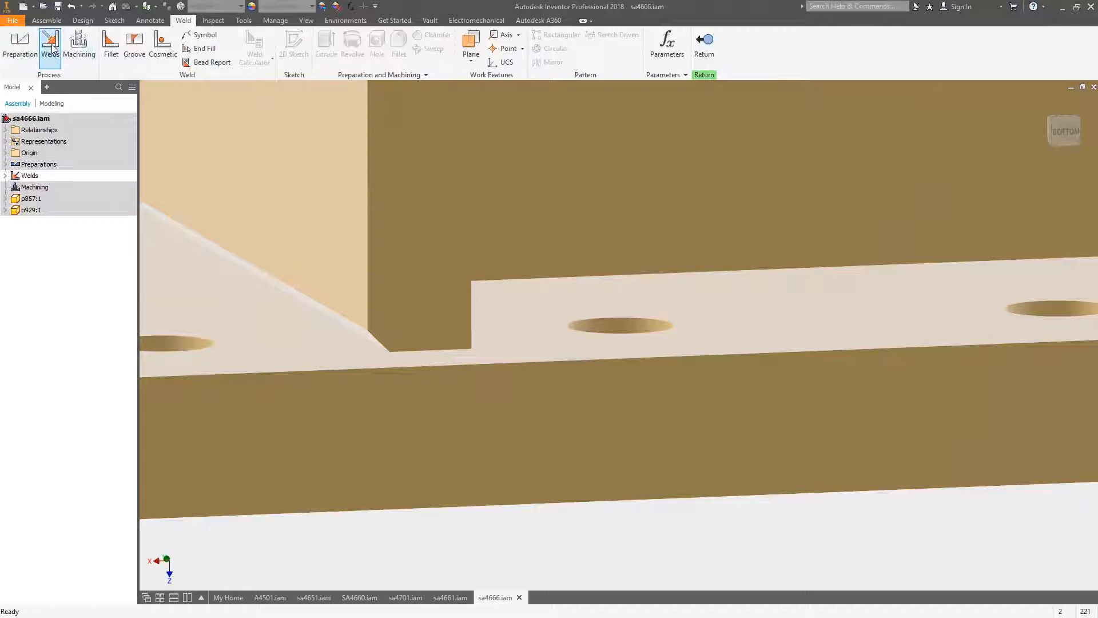
click(110, 45)
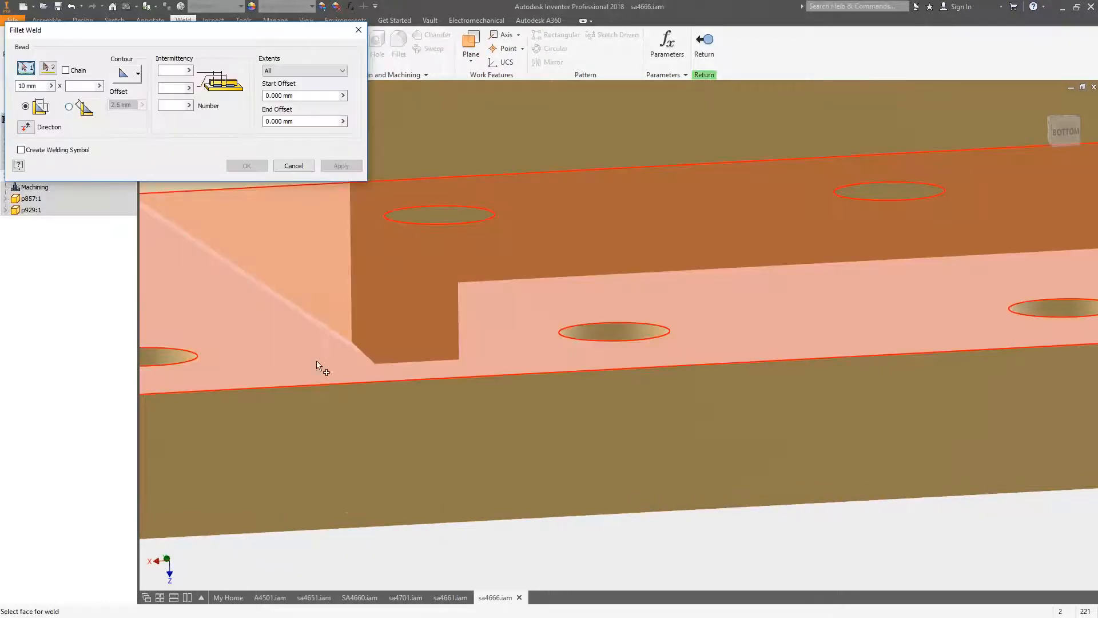
click(317, 364)
click(355, 332)
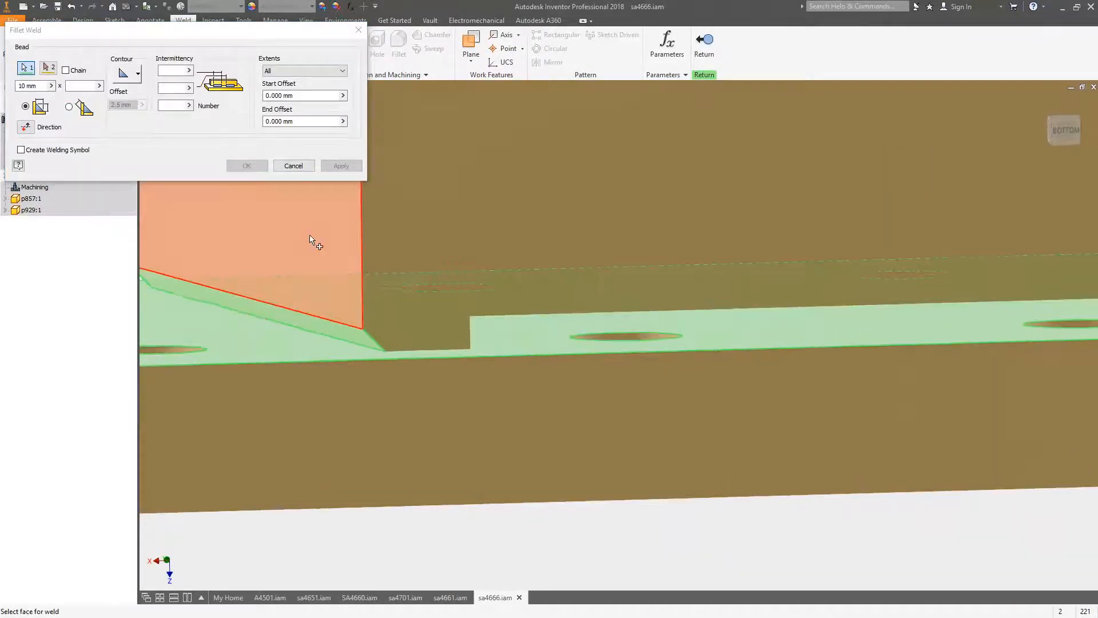
click(87, 88)
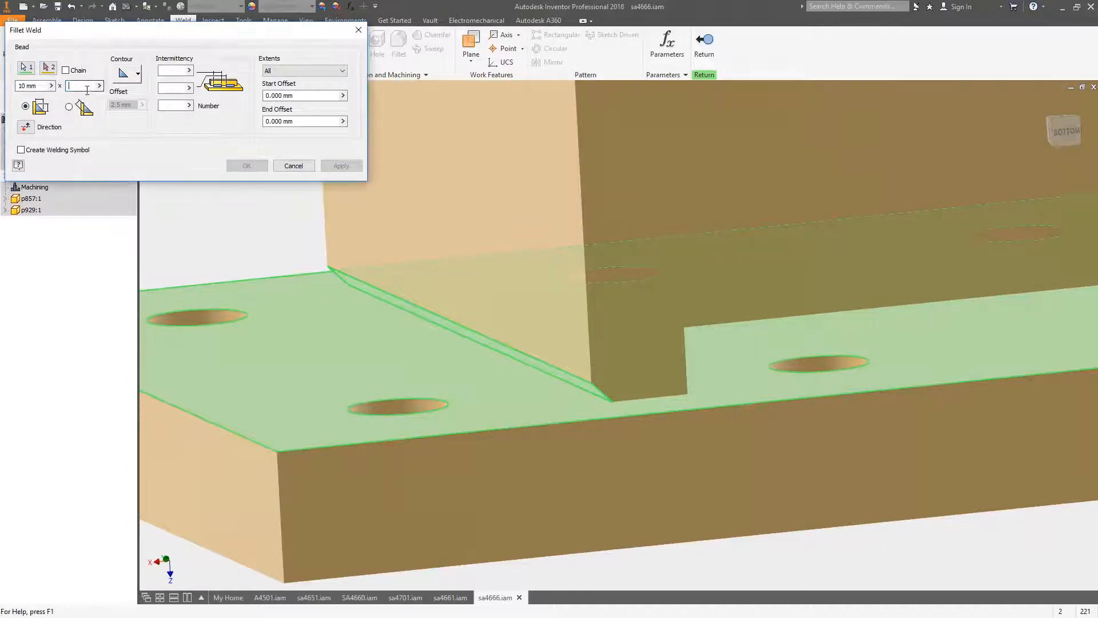
click(51, 87)
text(5)
click(138, 77)
click(126, 111)
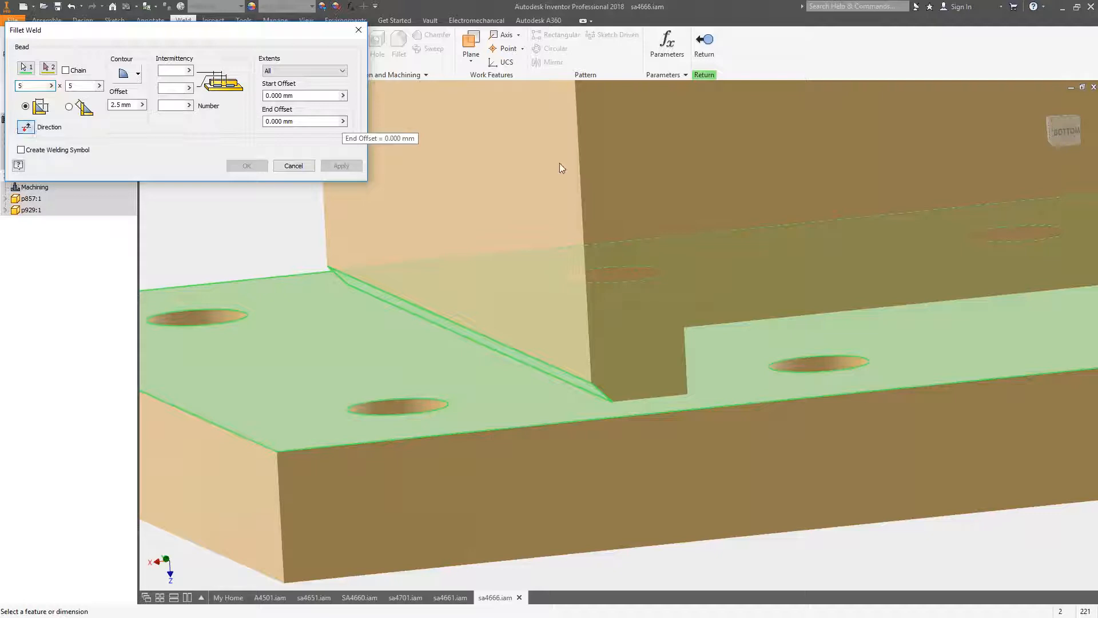
scroll(400, 186, up, 4)
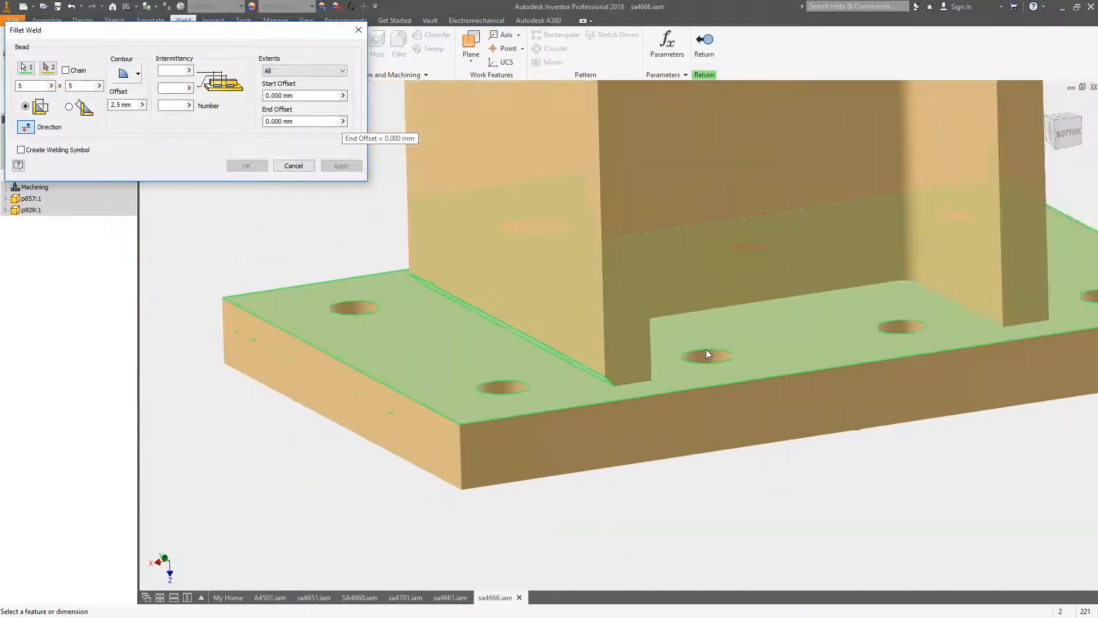
scroll(705, 348, down, 3)
scroll(643, 226, up, 3)
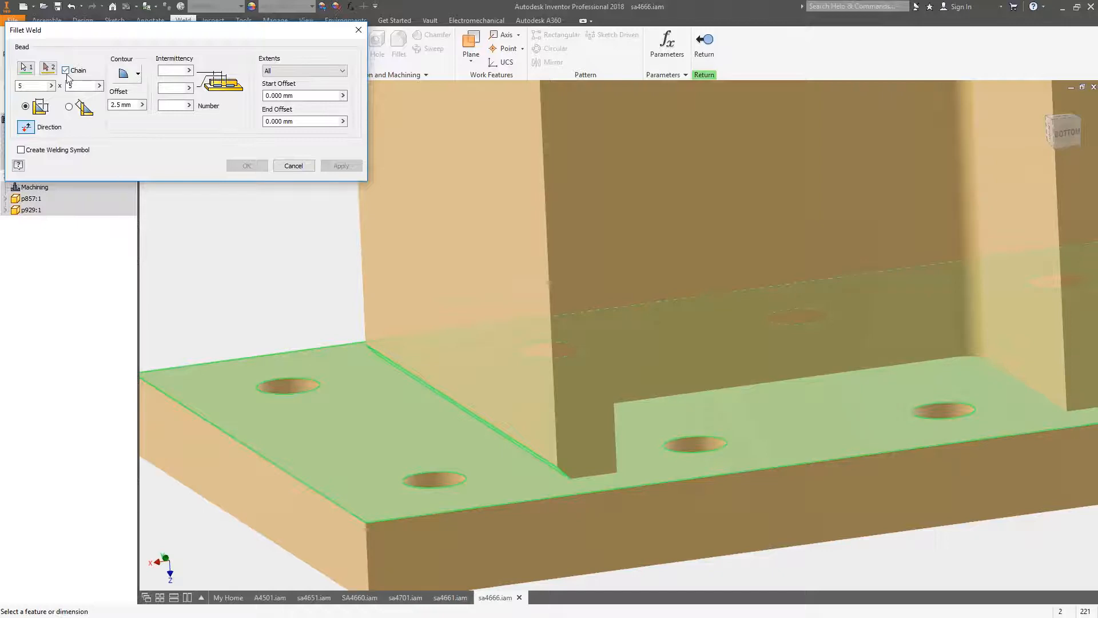
click(293, 165)
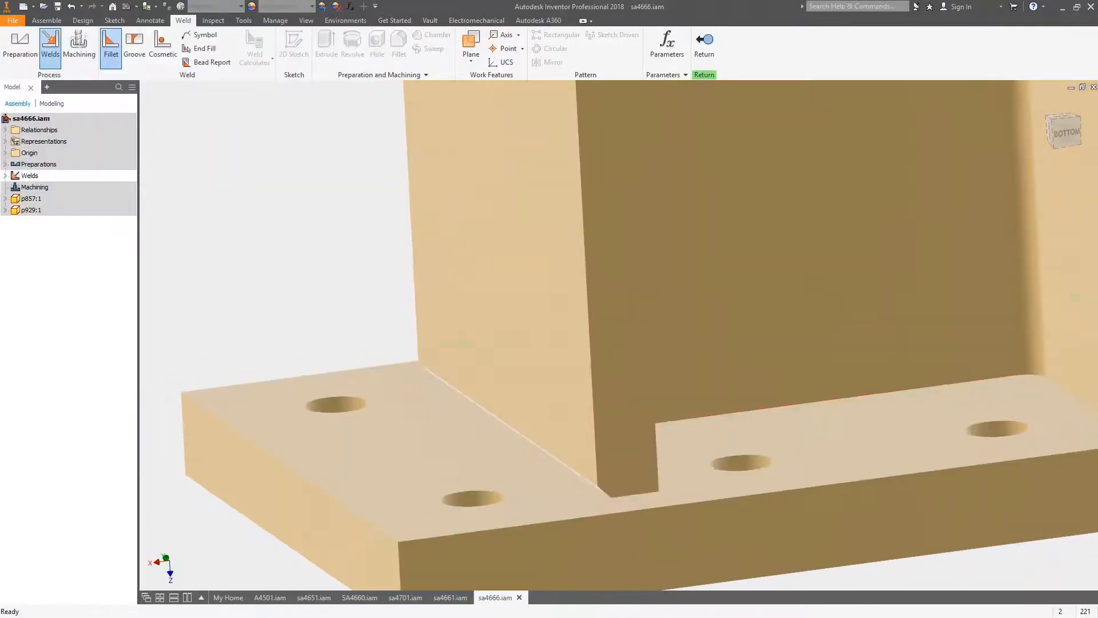
Restart the fillet weld on the base plate's drilled face, set both legs to 6 mm, and switch to throat measurement.
click(111, 48)
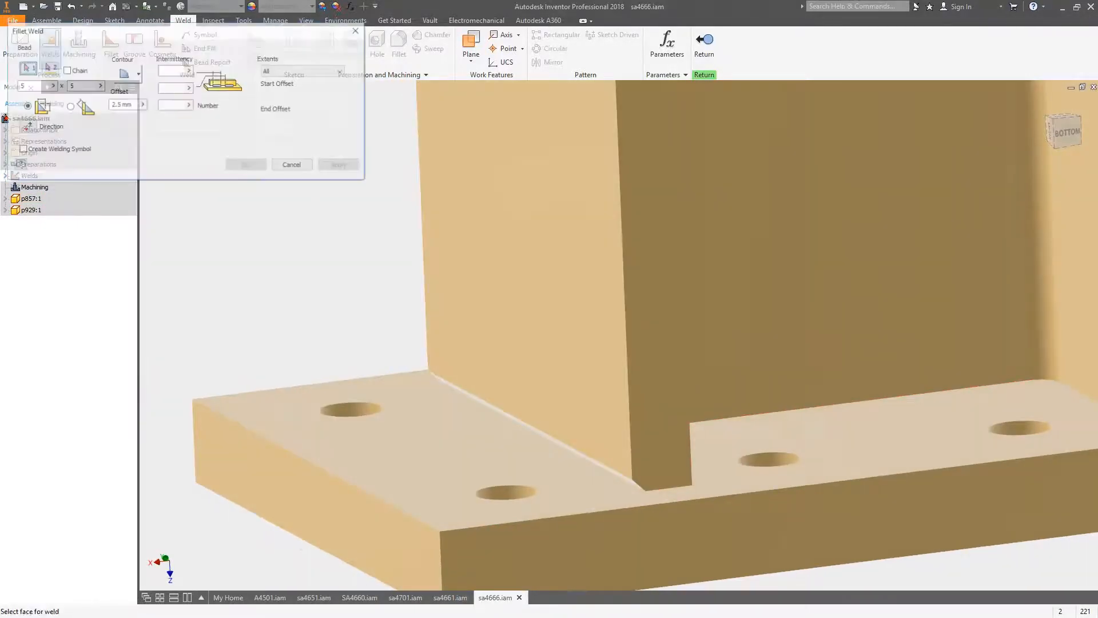
click(445, 413)
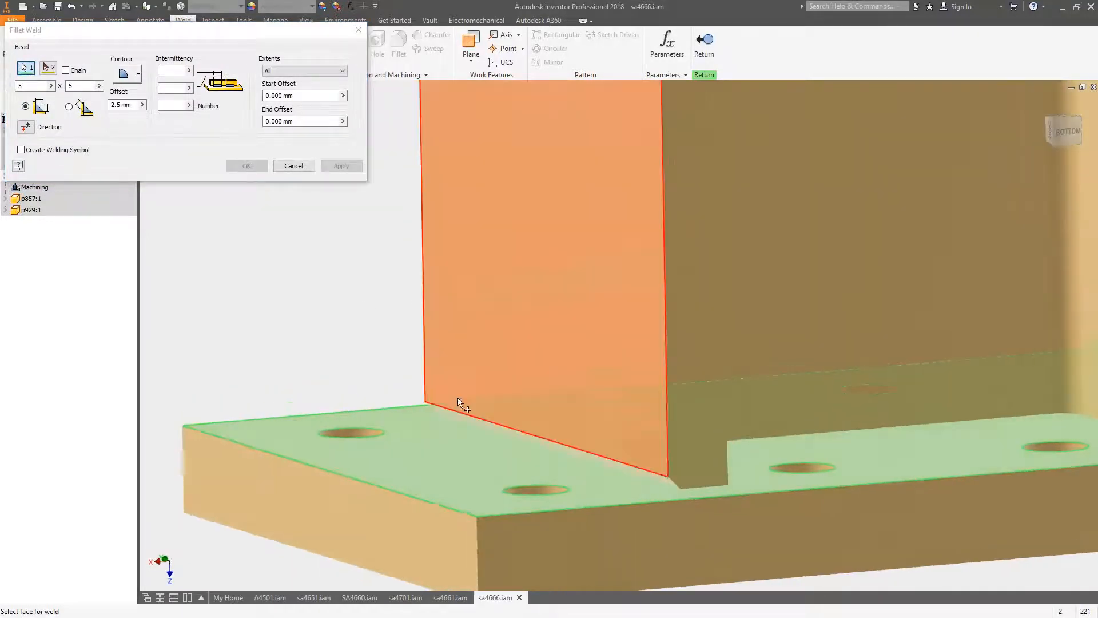
click(459, 402)
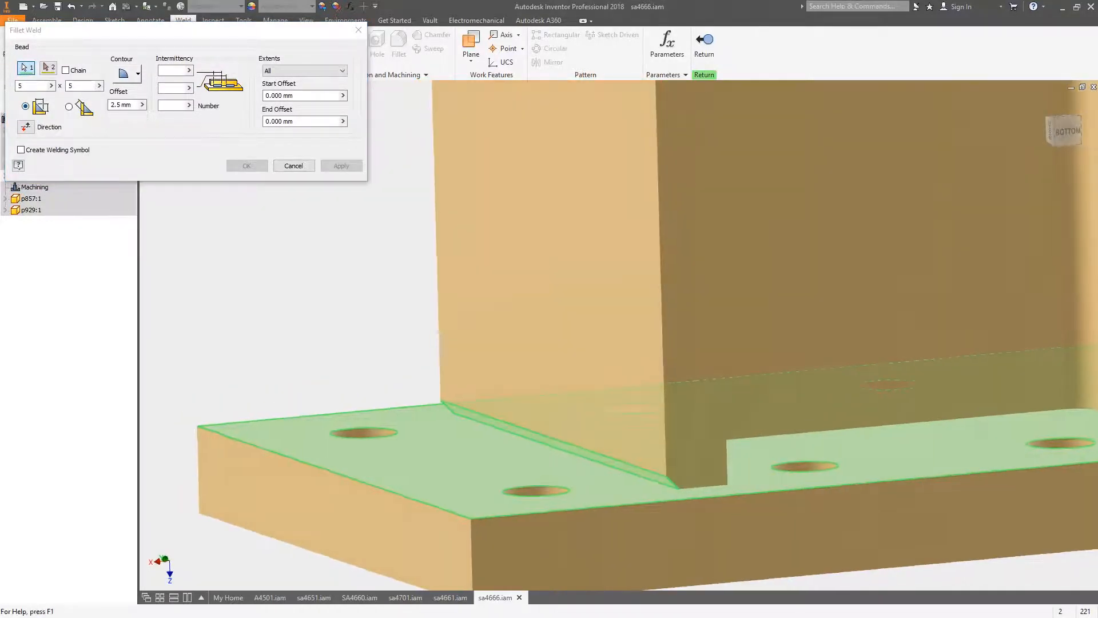
text(6)
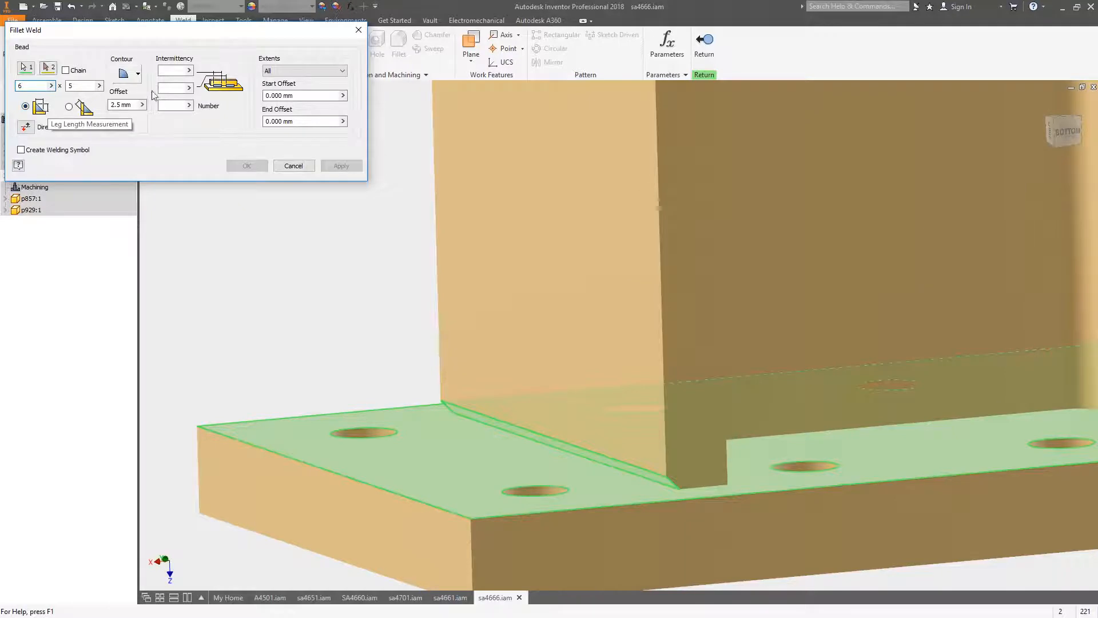
key(Tab)
text(6)
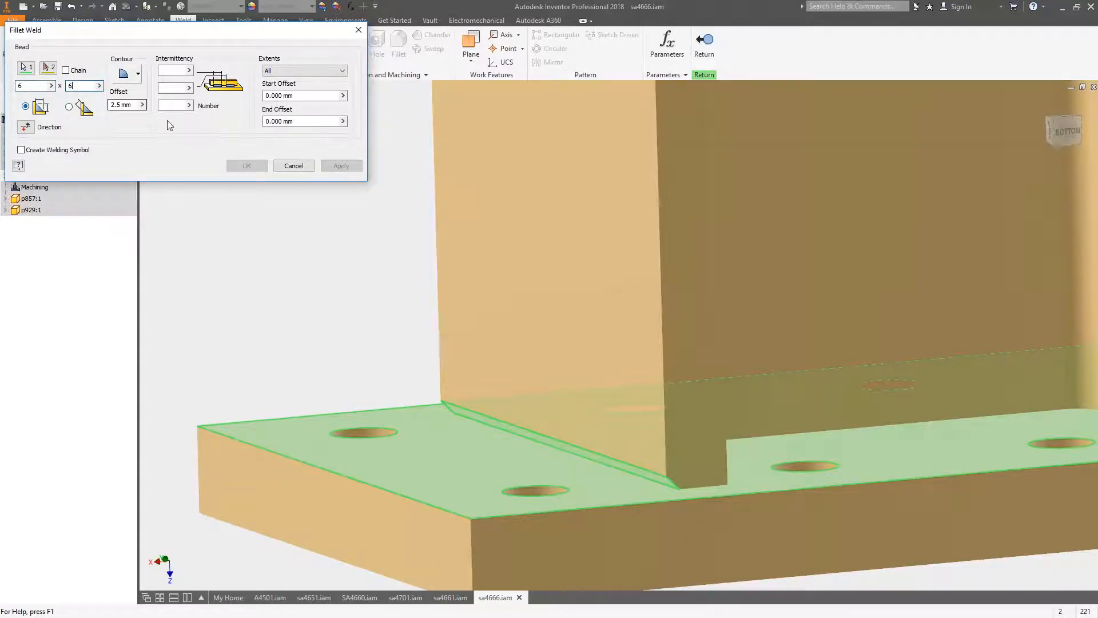
click(69, 107)
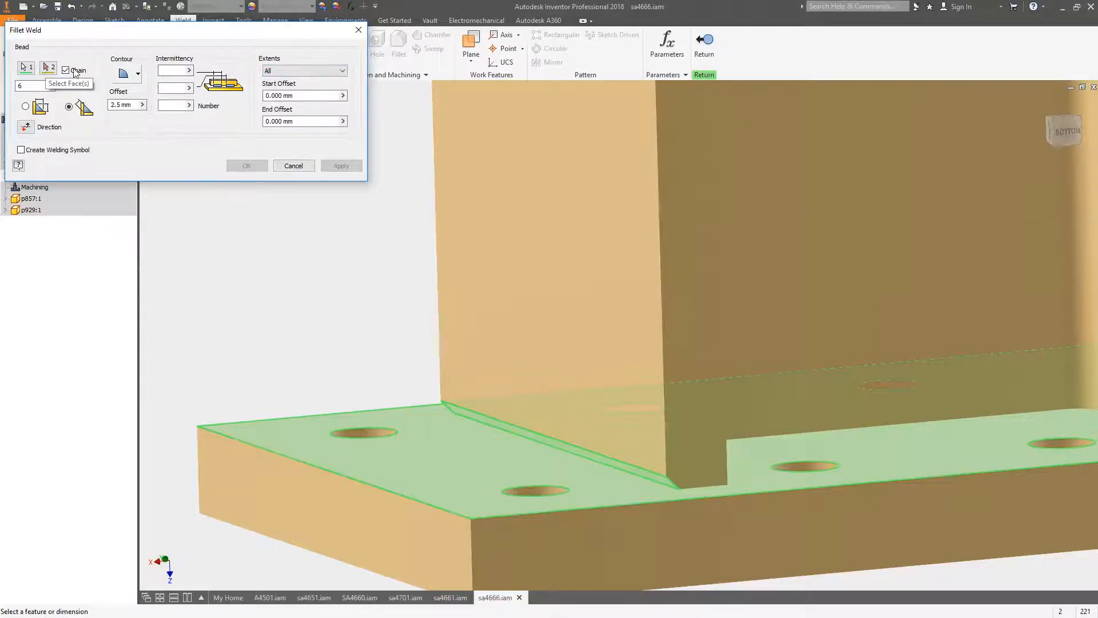
key(Escape)
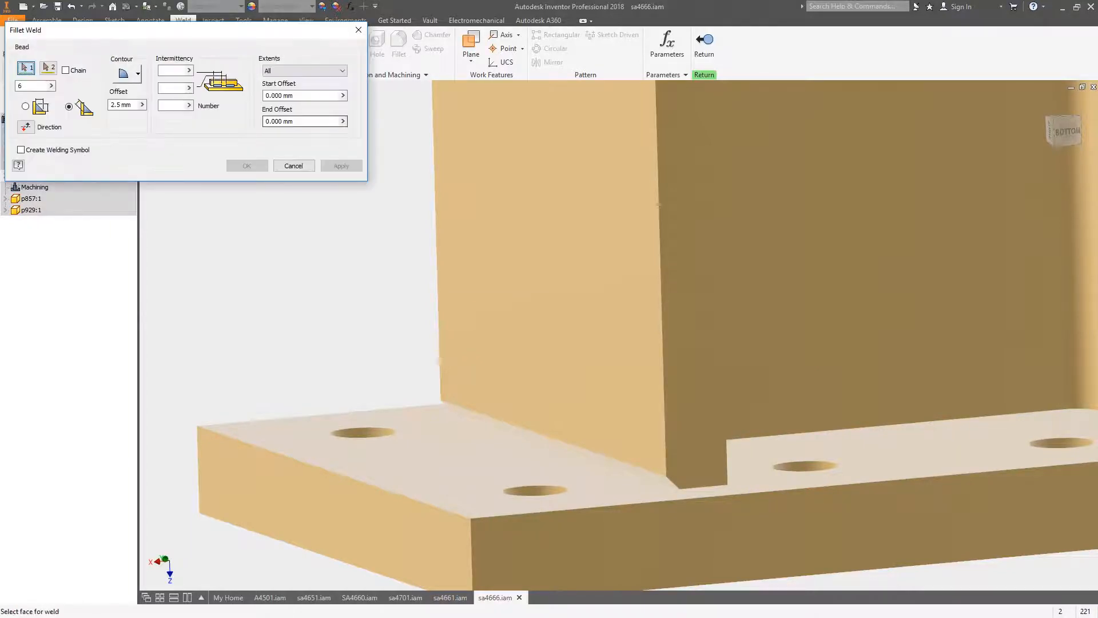
click(462, 422)
click(48, 70)
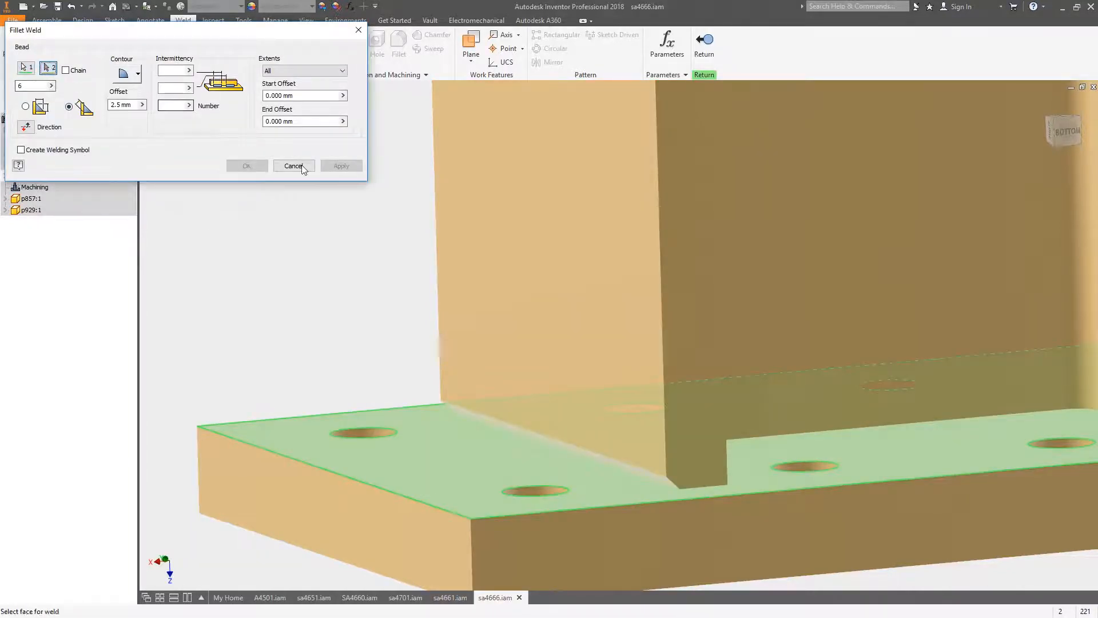
click(551, 507)
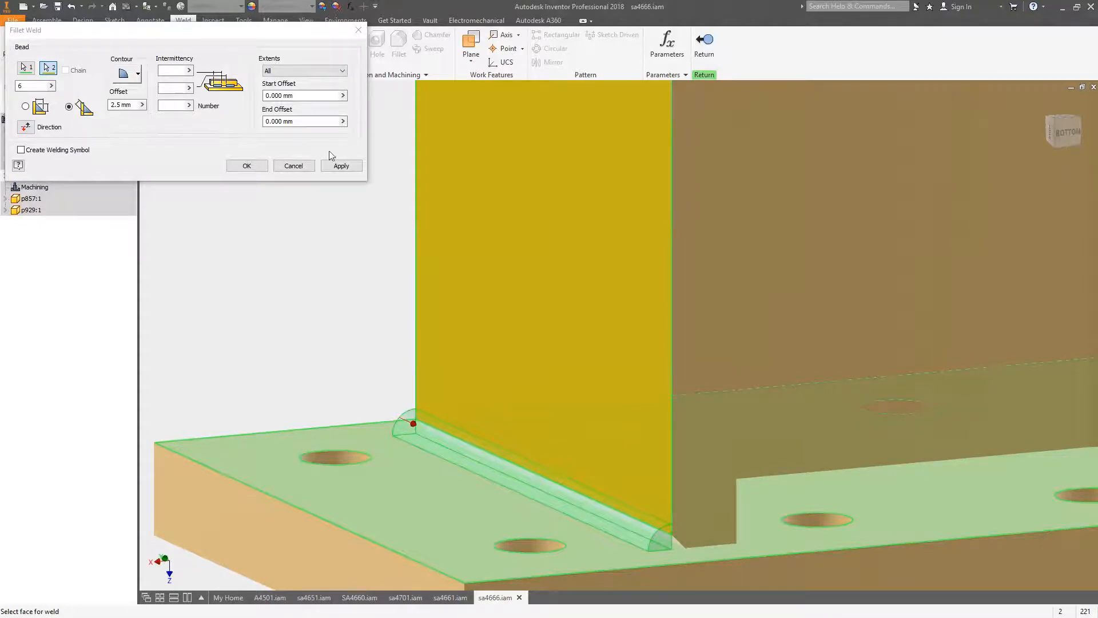
click(293, 166)
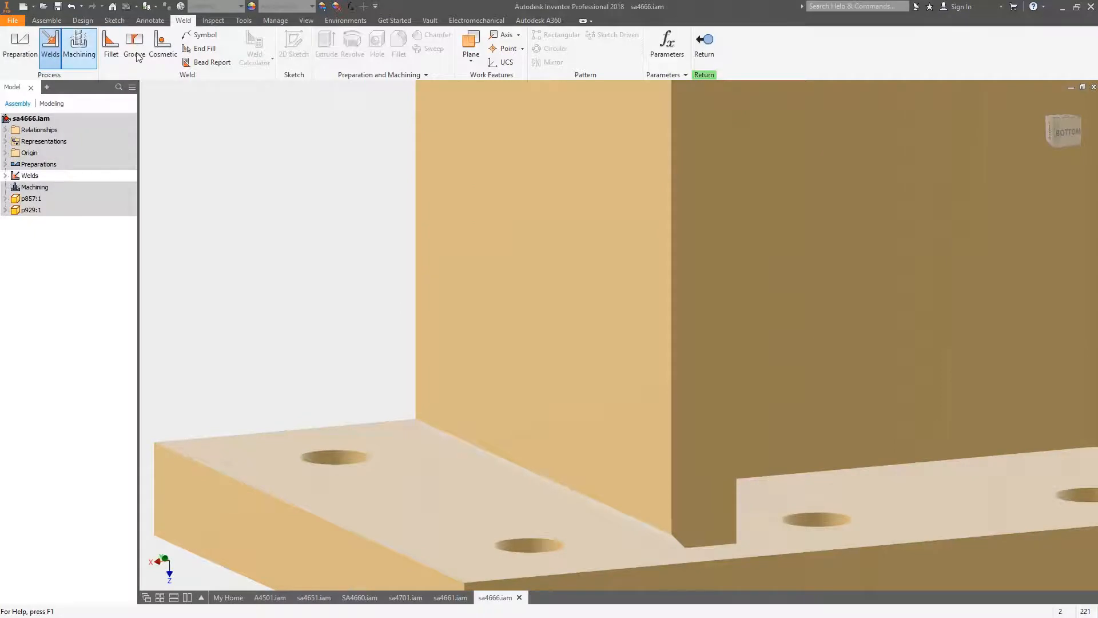
click(110, 44)
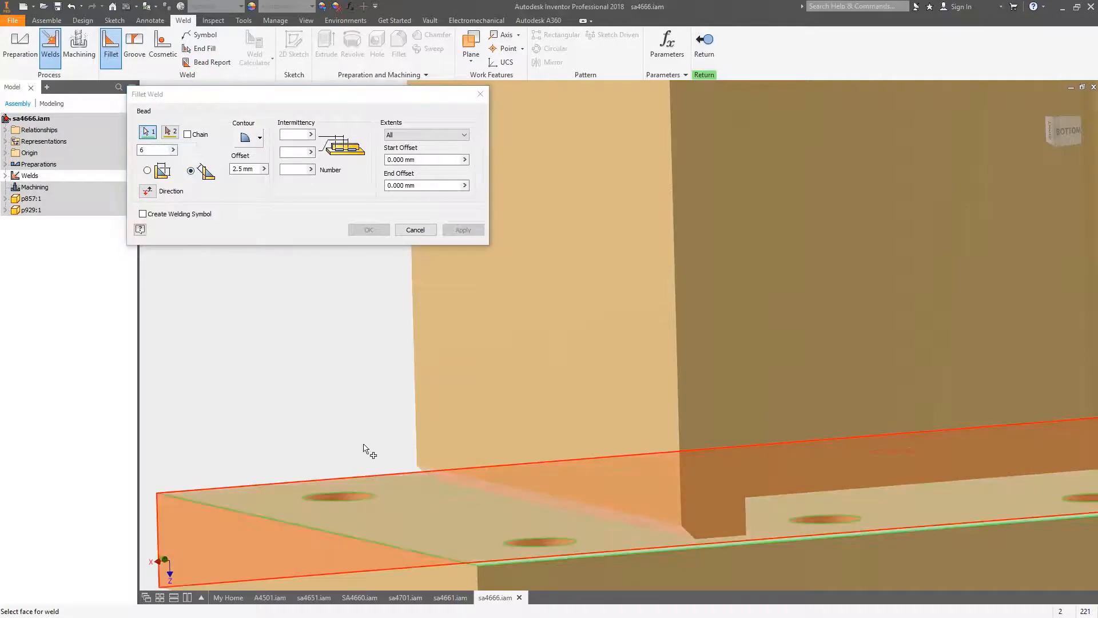
click(366, 479)
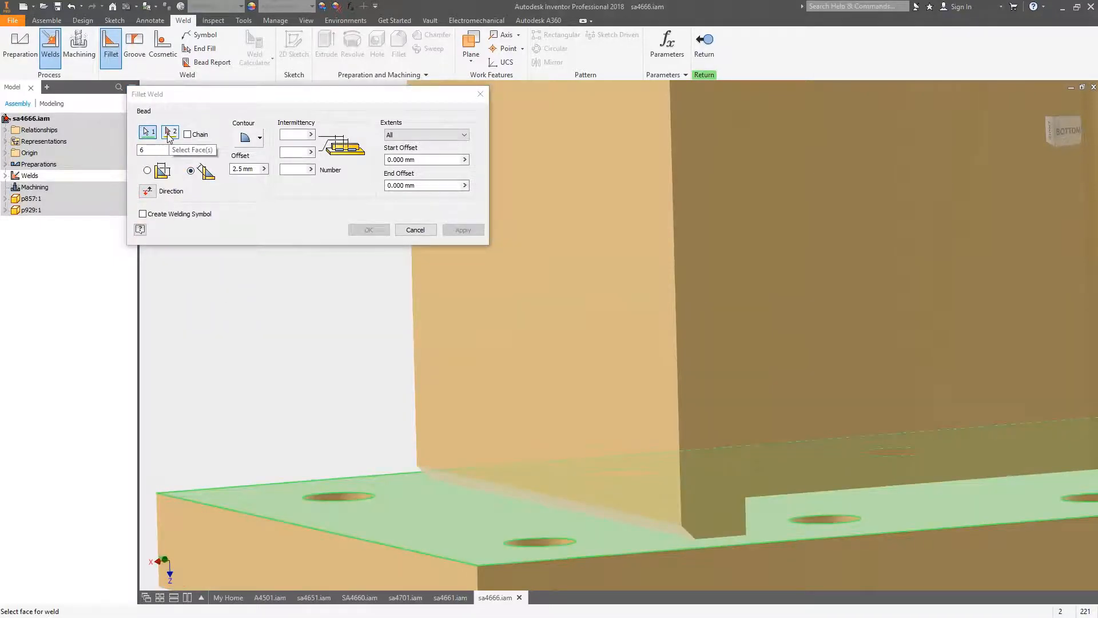
click(170, 133)
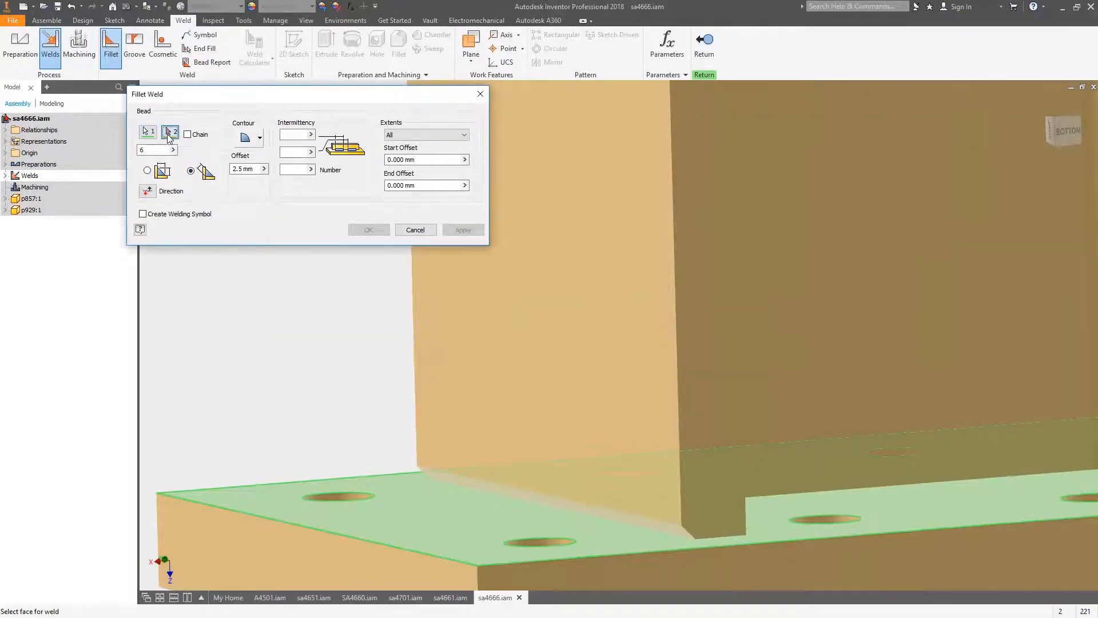
click(407, 454)
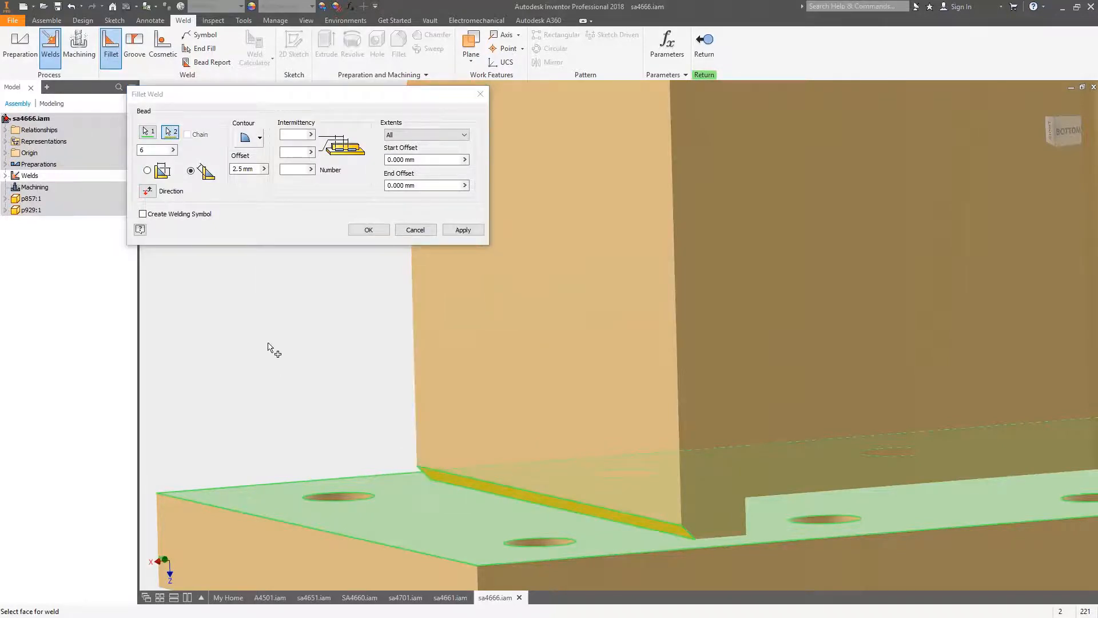
click(147, 132)
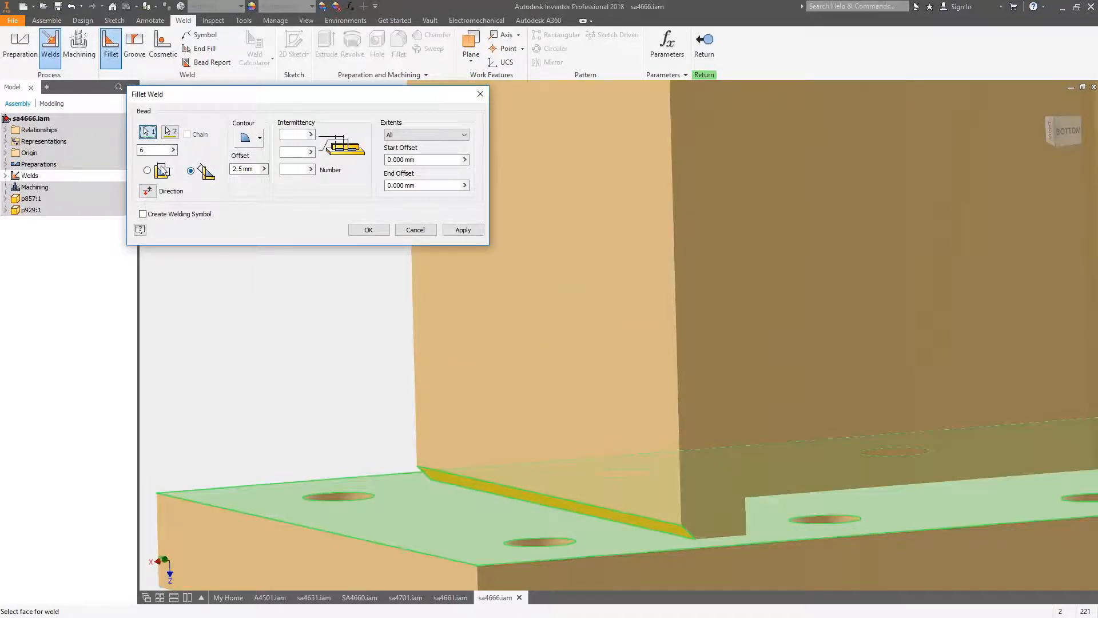
key(Return)
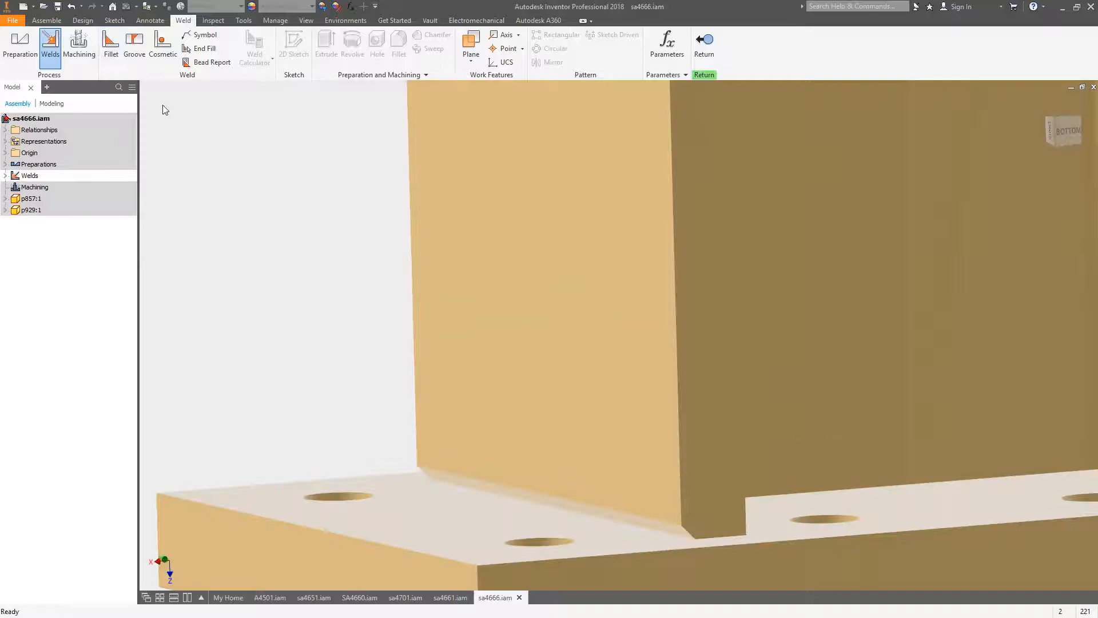
Try a convex 6 × 6 mm fillet weld by leg length between the base plate's drilled face and the channel's chamfer face.
click(110, 49)
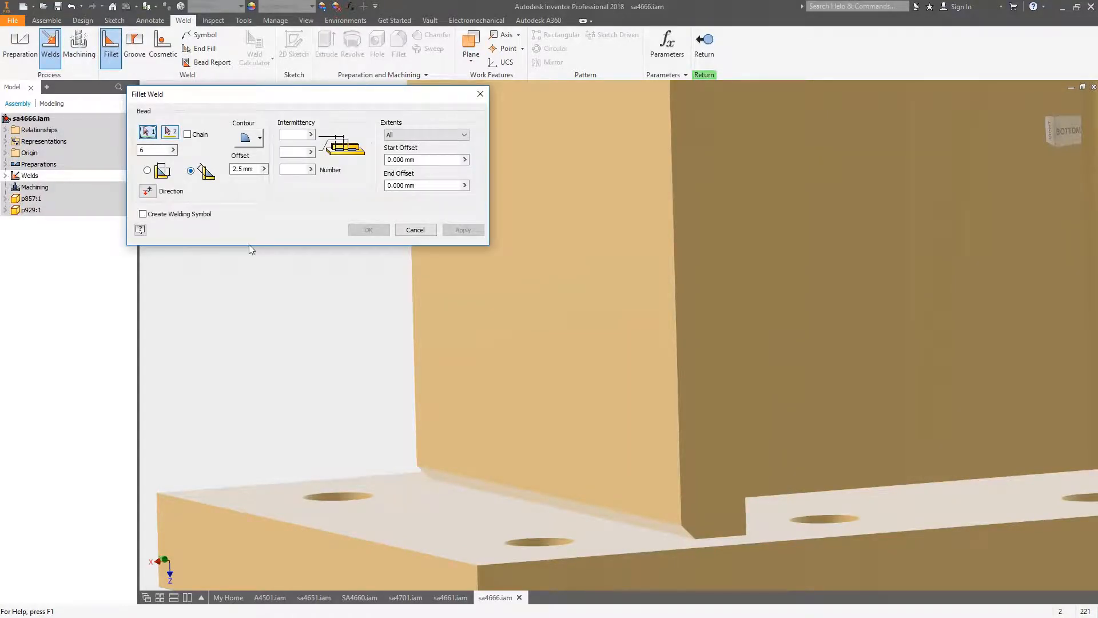
click(421, 506)
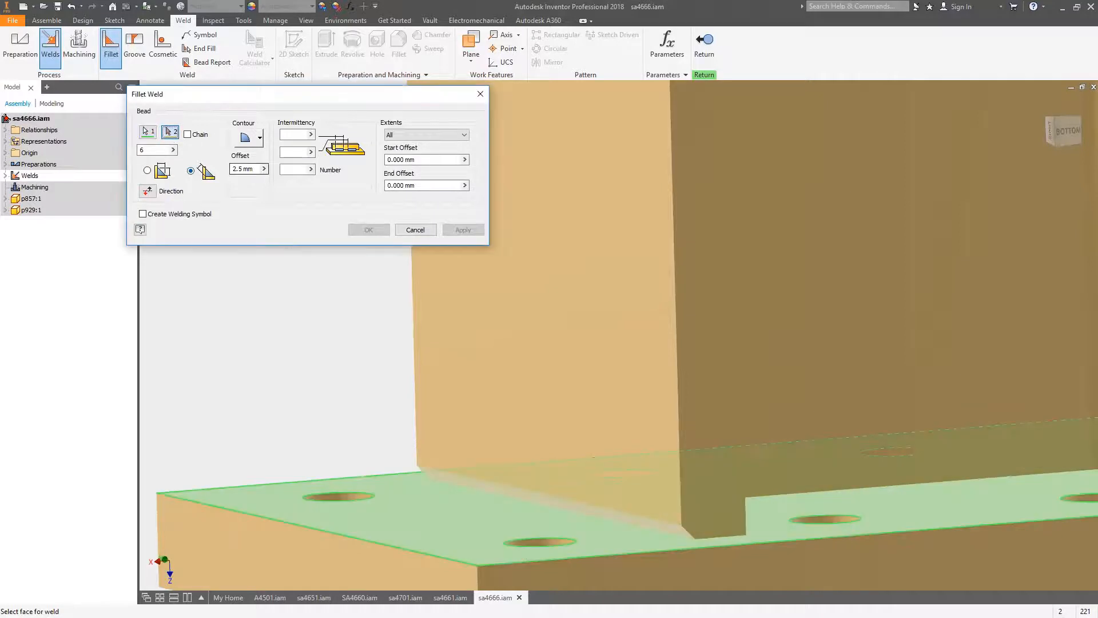
click(433, 480)
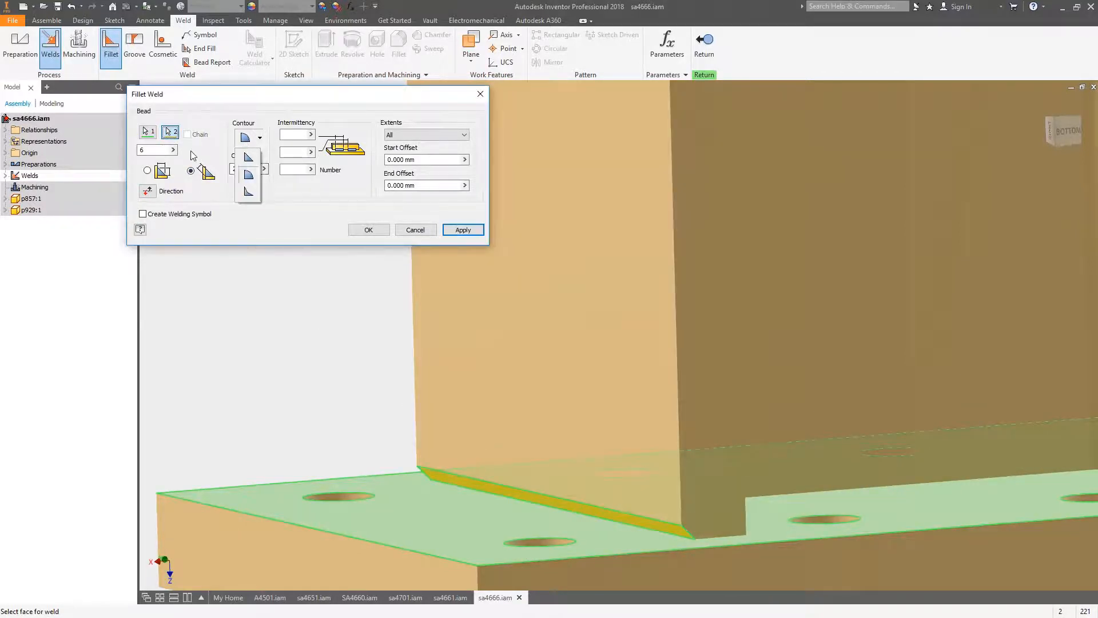
click(147, 170)
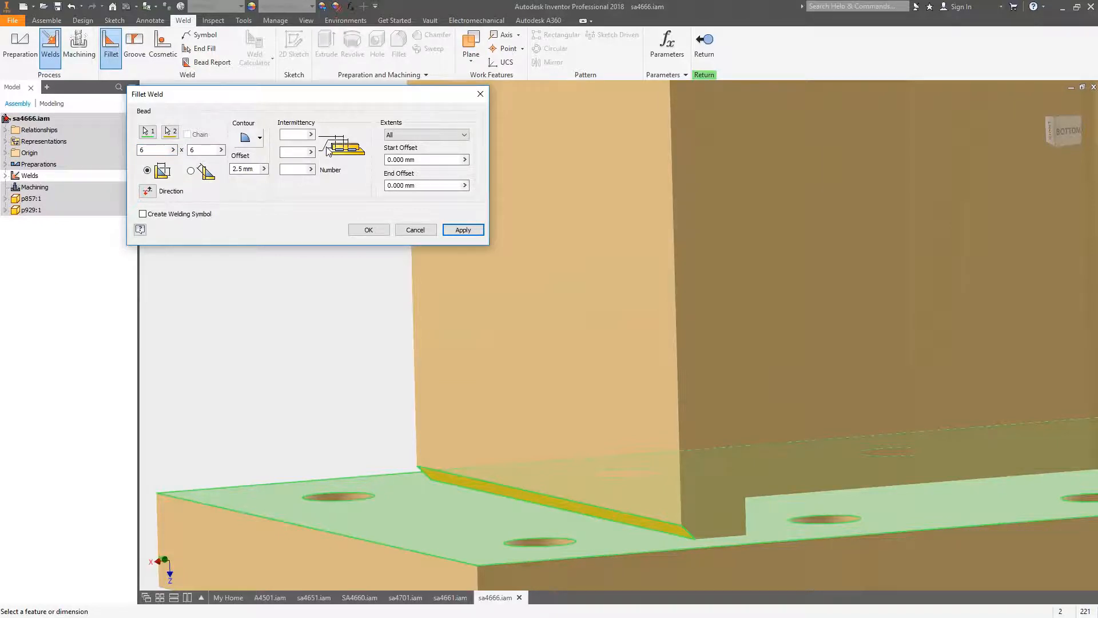
click(462, 230)
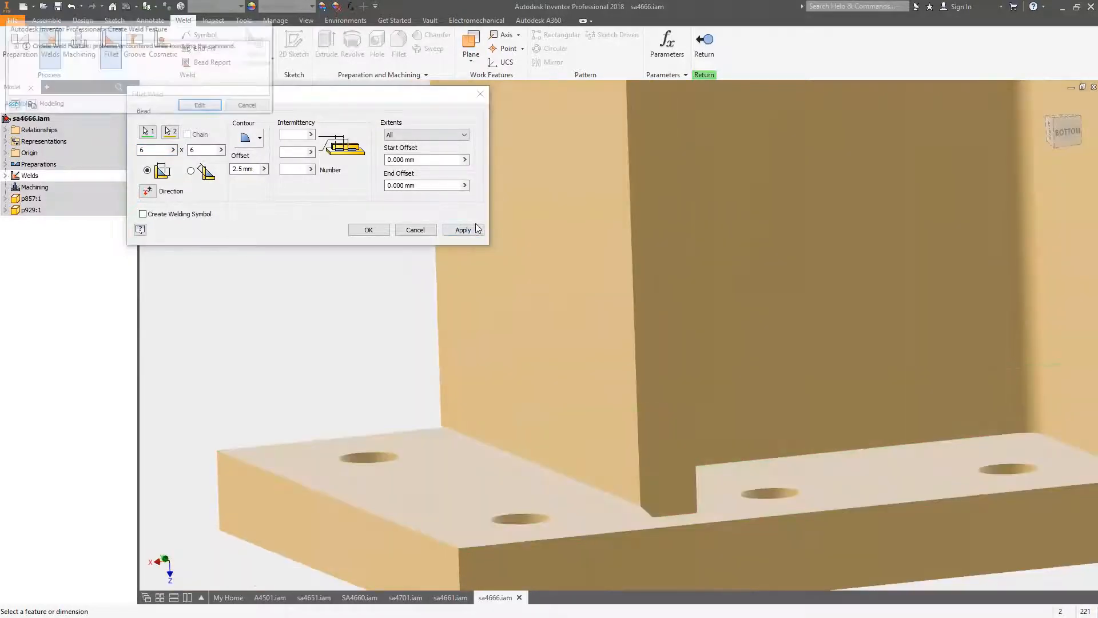
click(204, 106)
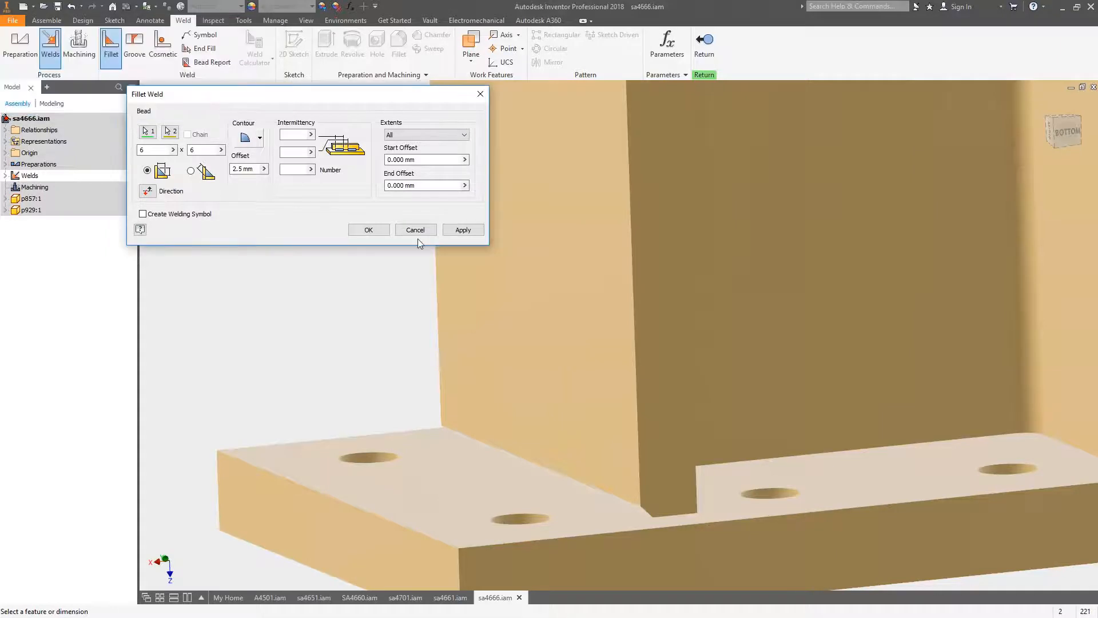
Apply a convex fillet weld with a 6 mm throat between the base plate and the channel, adding the channel's end face to the chamfer face.
click(190, 170)
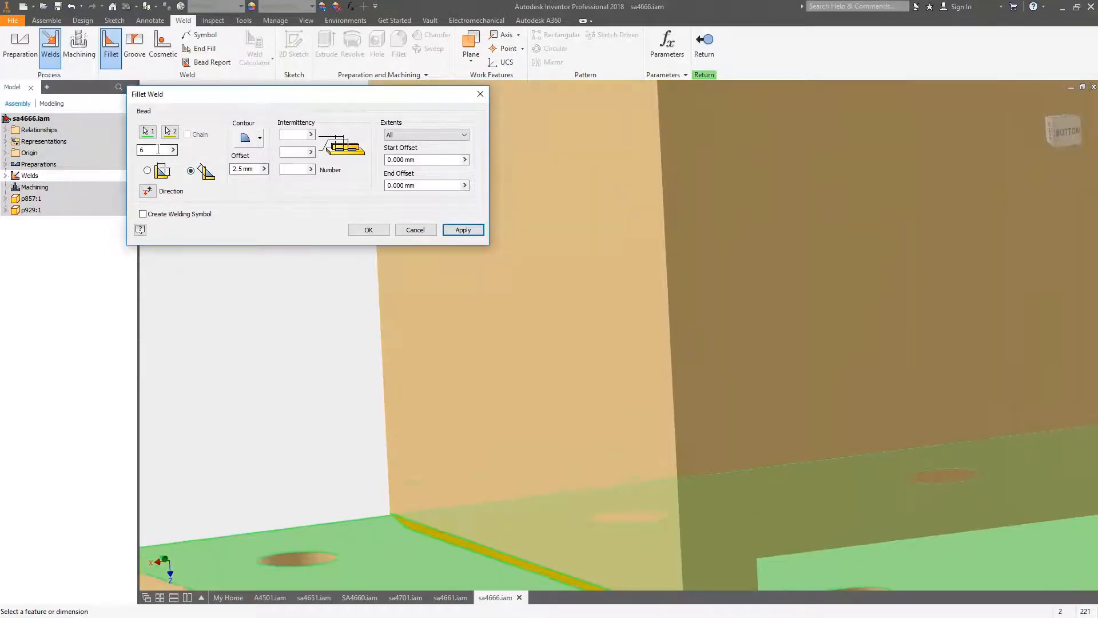
click(170, 133)
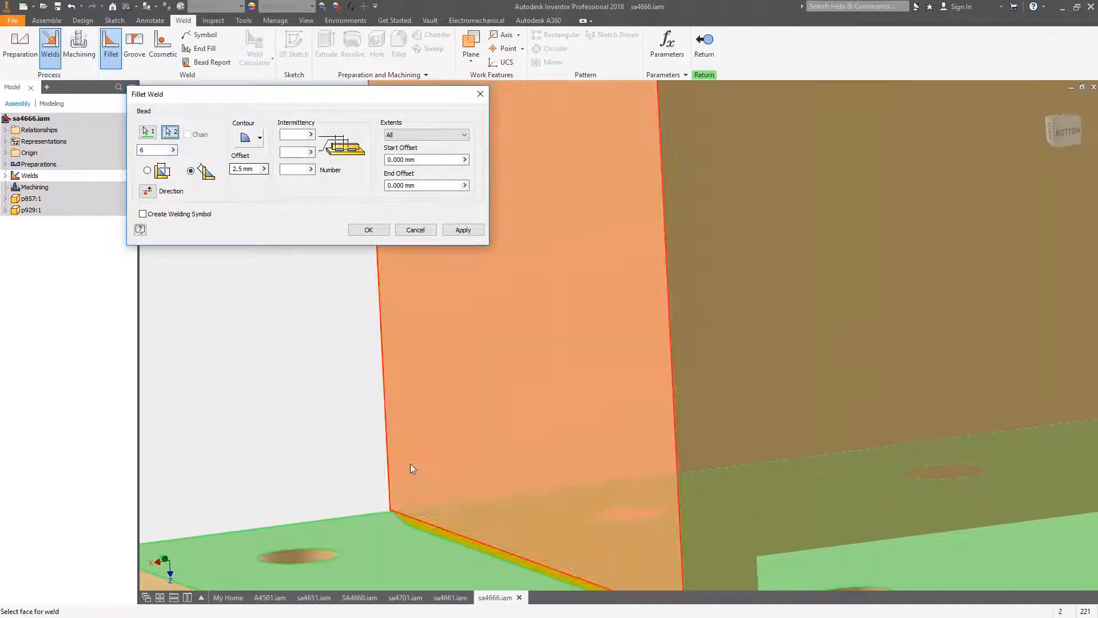
click(148, 133)
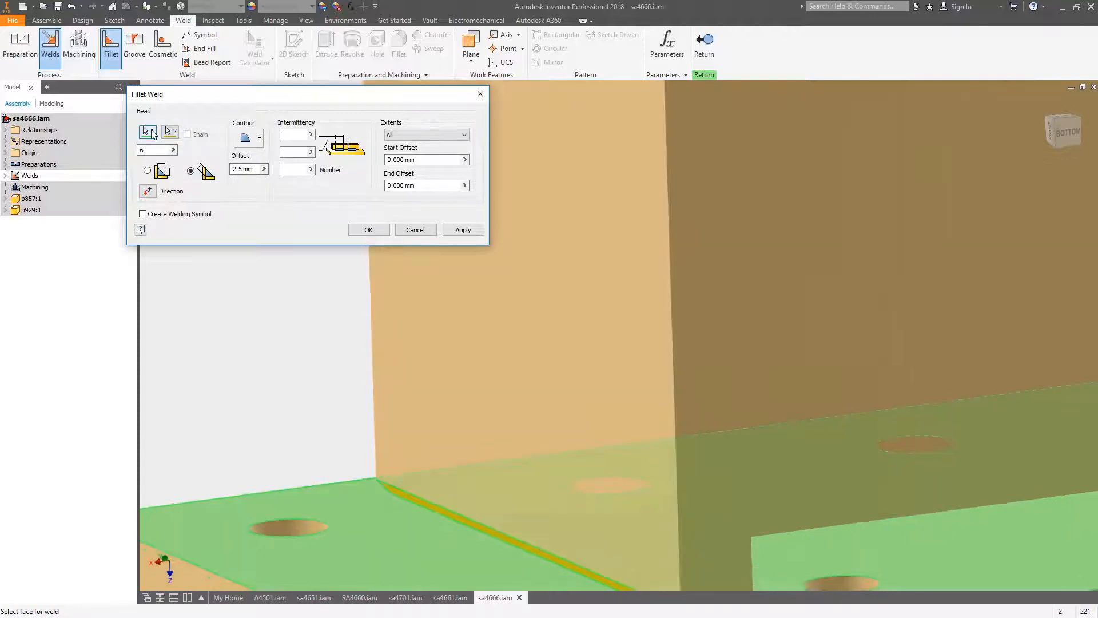
click(363, 489)
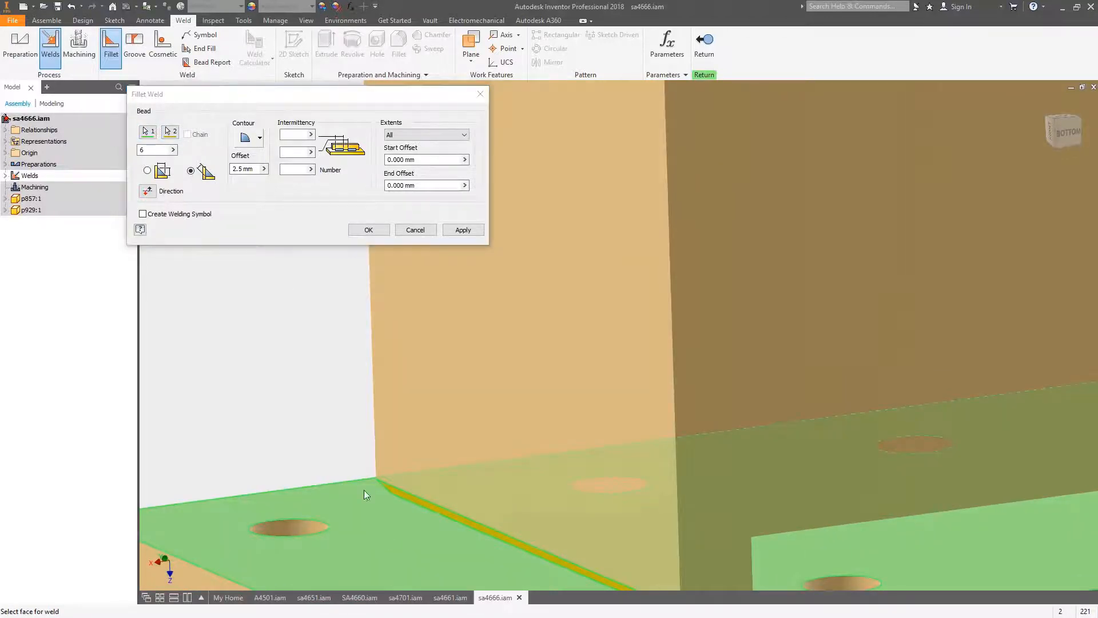
click(170, 134)
click(416, 500)
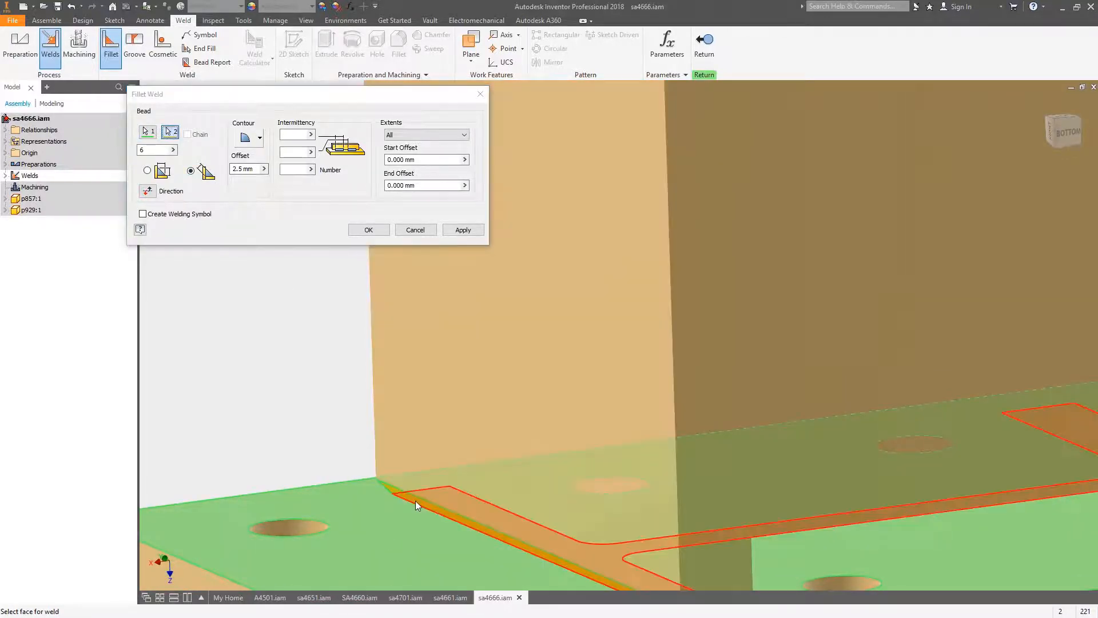
click(463, 229)
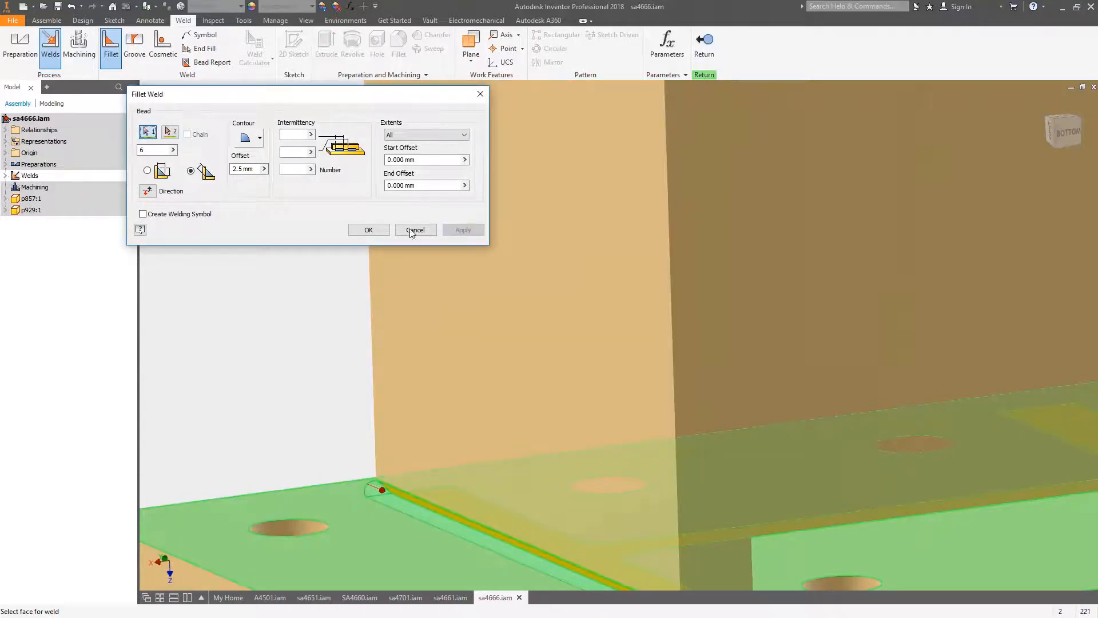
click(415, 229)
scroll(453, 247, down, 5)
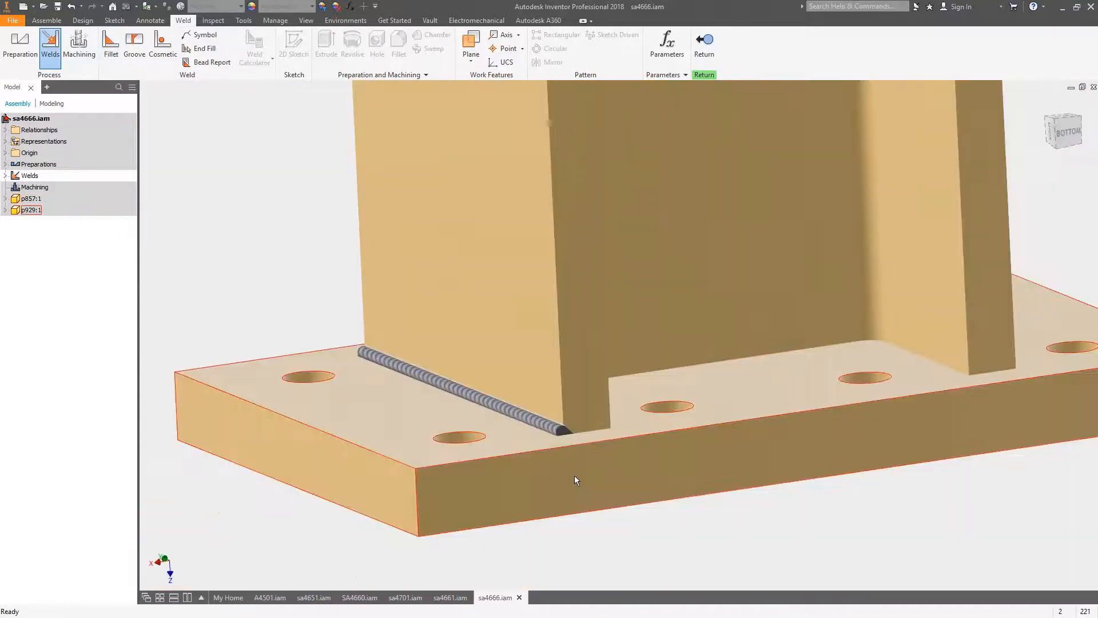
scroll(574, 475, up, 4)
shift+middle_drag(629, 508, 642, 527)
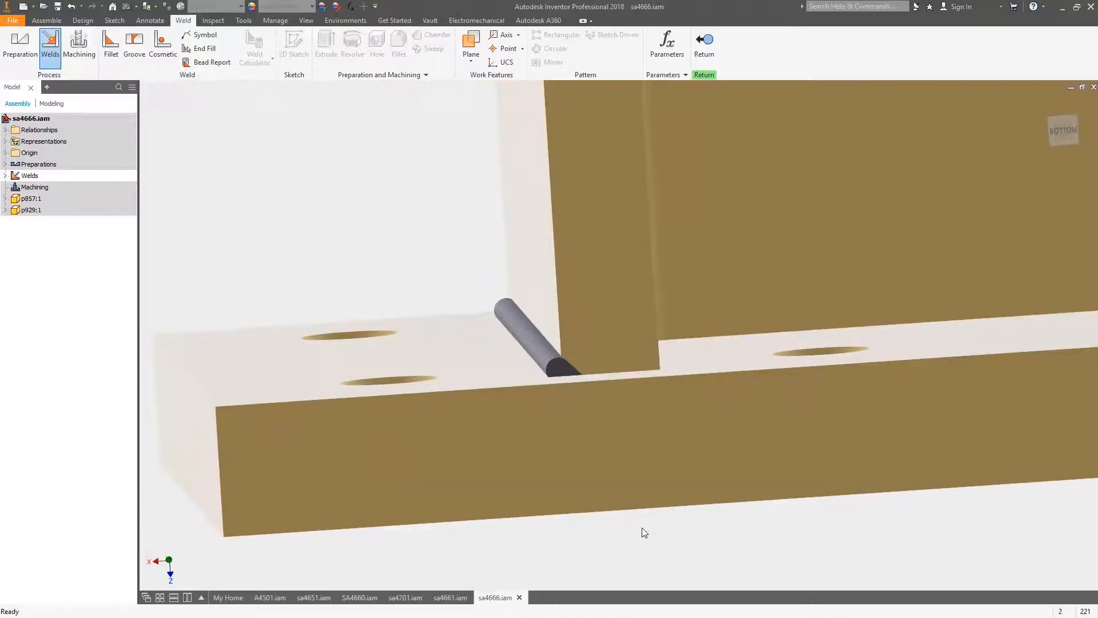
In weld preparations, chamfer the outer bottom edge of the upright without the weld bead by a distance of 5.
shift+middle_drag(642, 528, 622, 523)
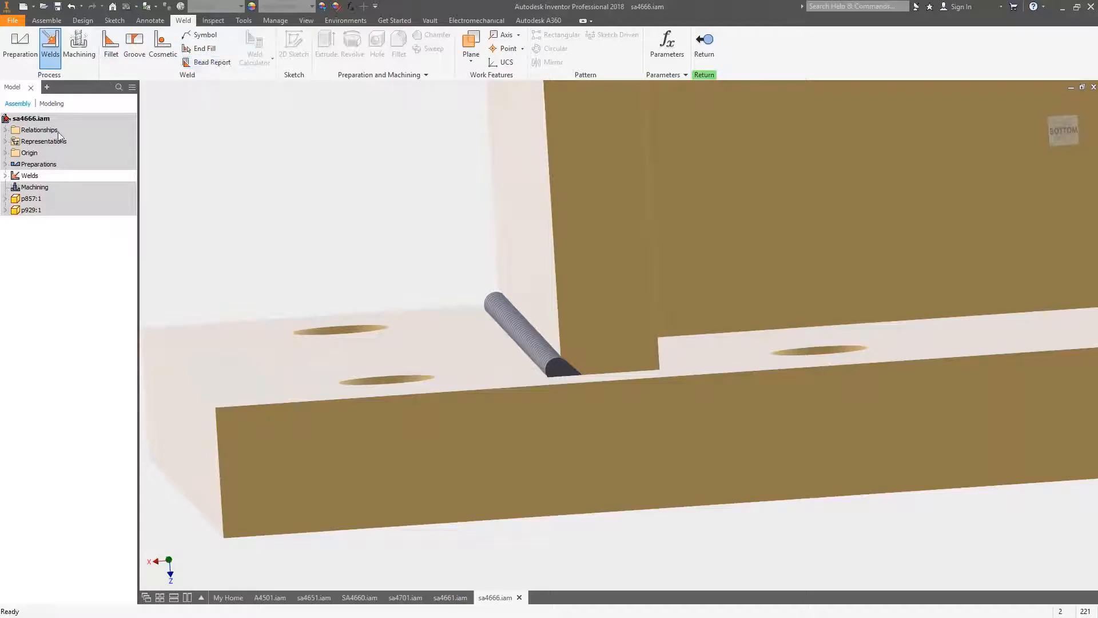
click(38, 164)
double_click(38, 165)
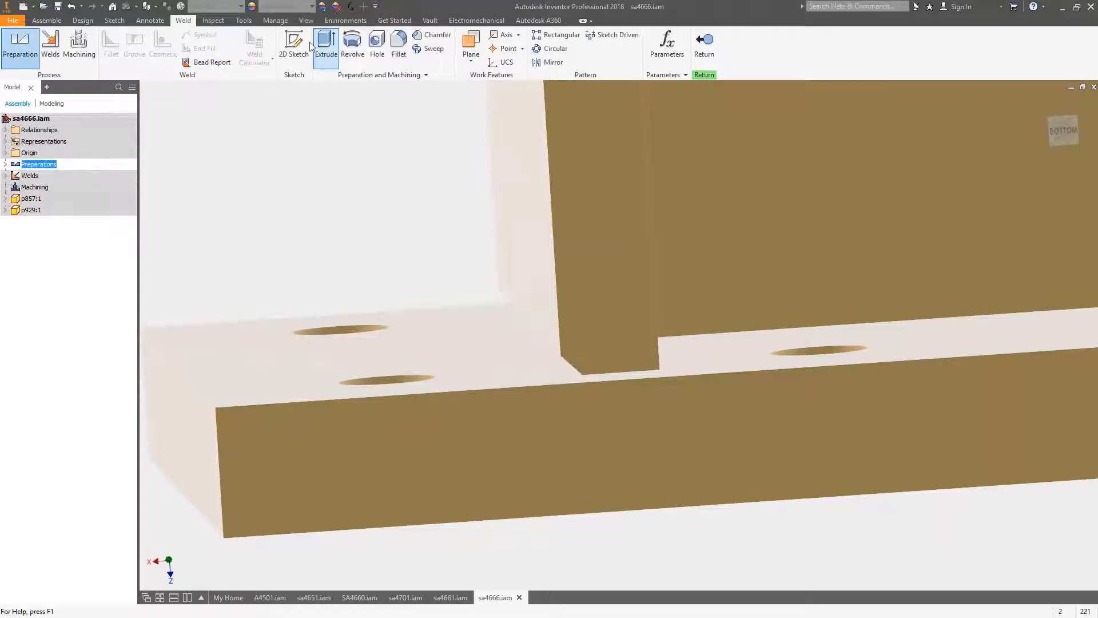
click(438, 36)
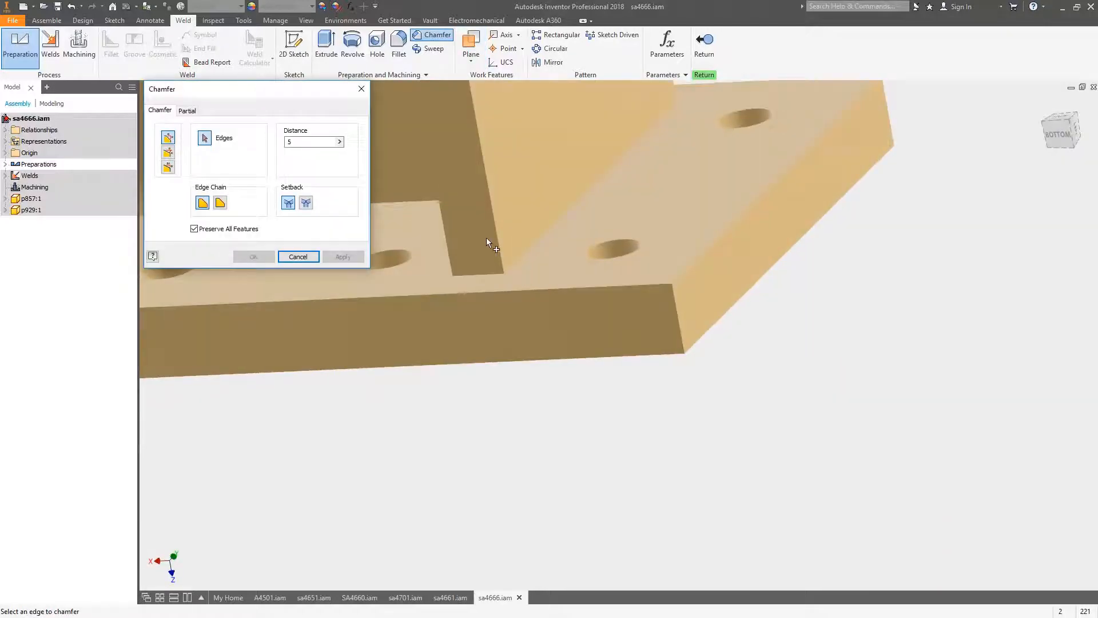
click(529, 240)
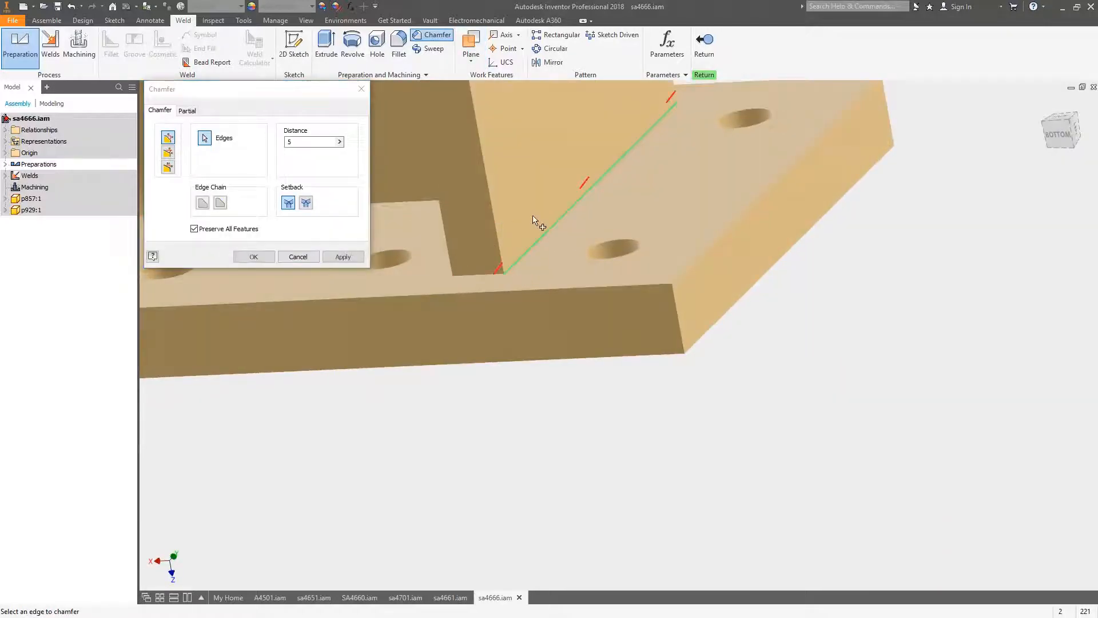
click(343, 256)
shift+middle_drag(534, 233, 557, 203)
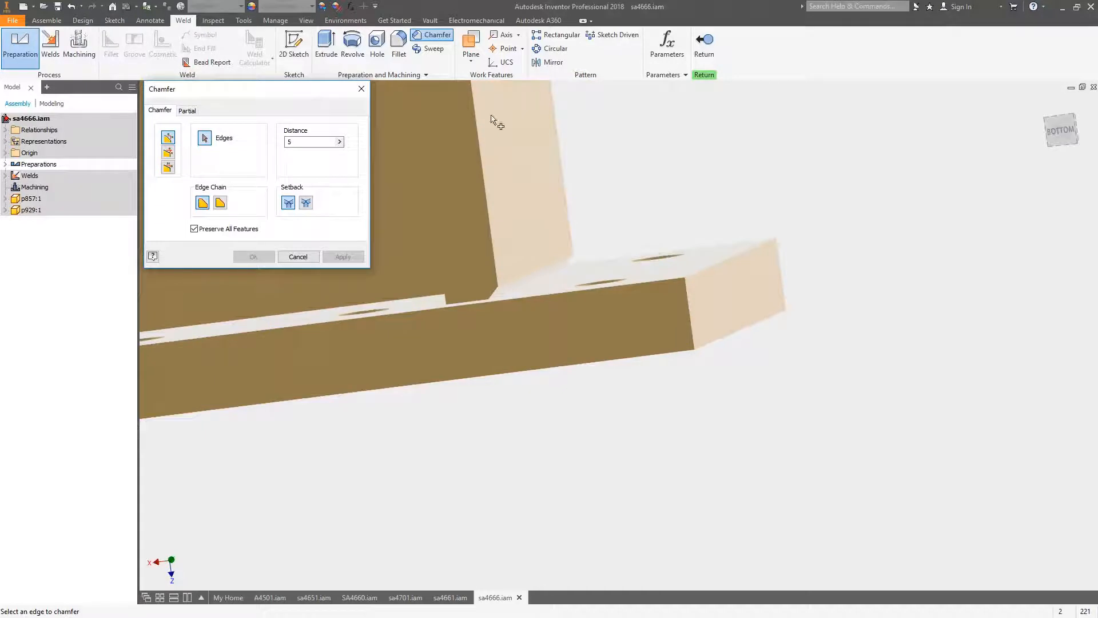
click(300, 262)
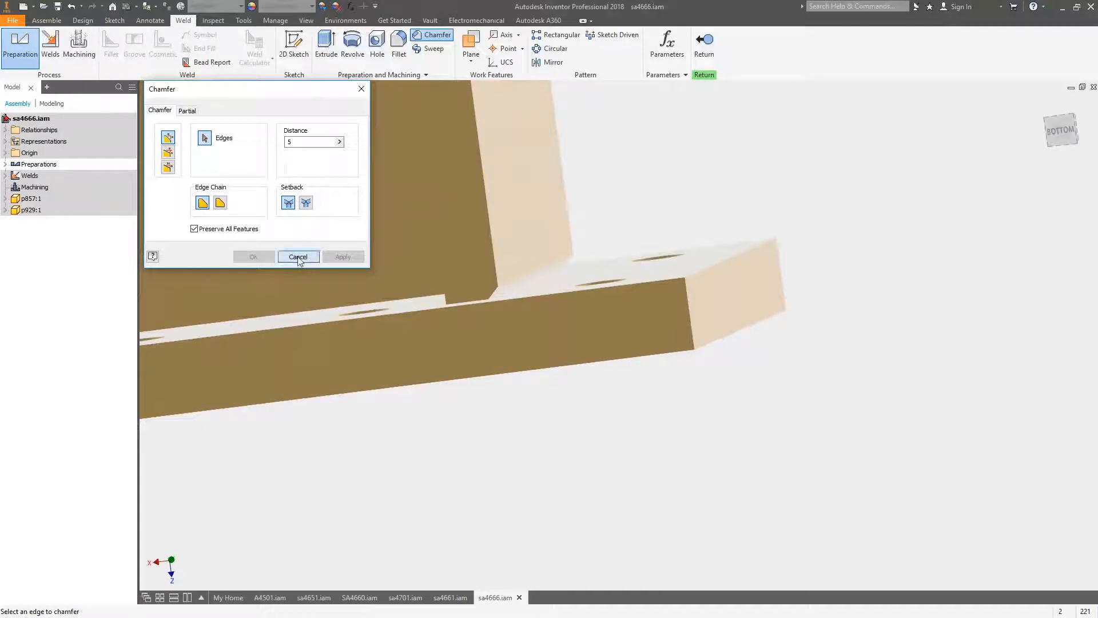
Undo the chamfer on the upright's outer bottom edge.
click(81, 7)
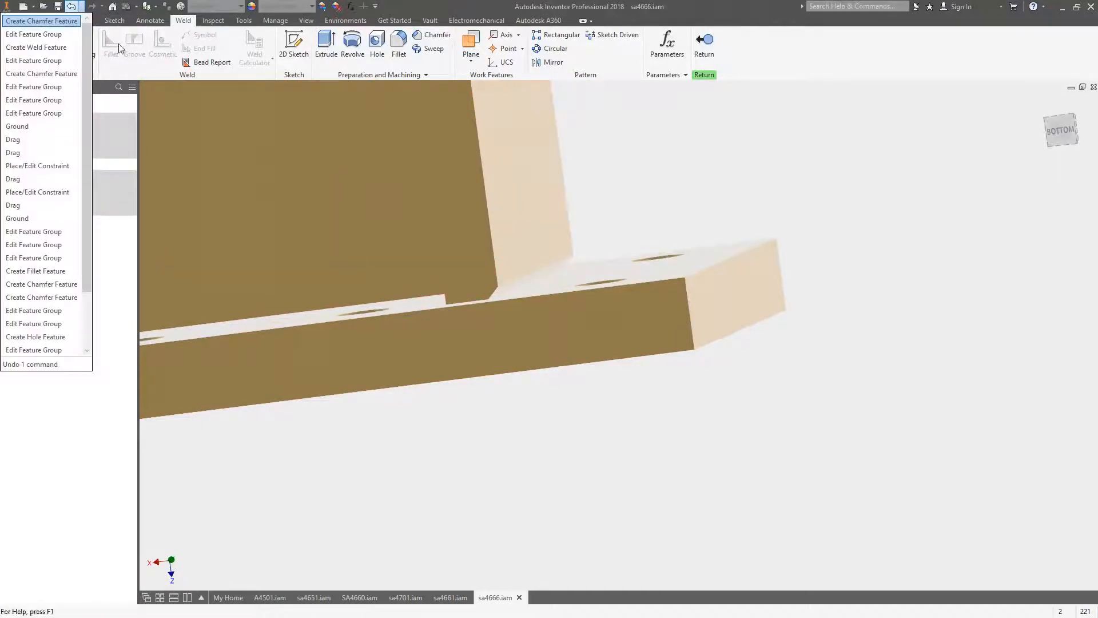
click(36, 22)
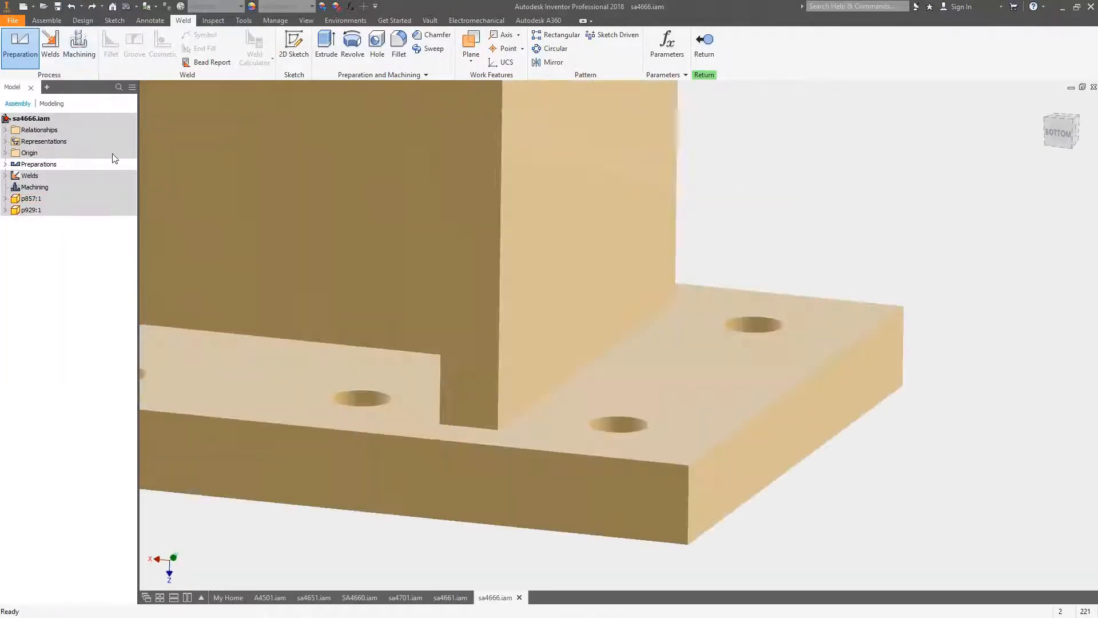
Set up a cosmetic weld on that upright's outer bottom edge, including a fillet welding symbol.
click(50, 46)
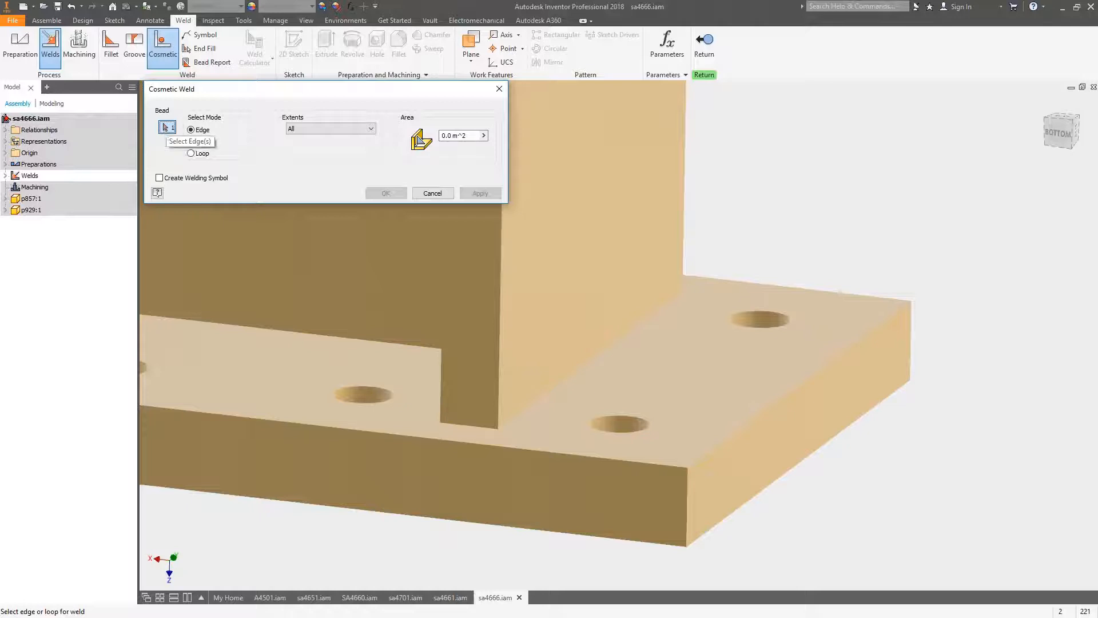
click(529, 406)
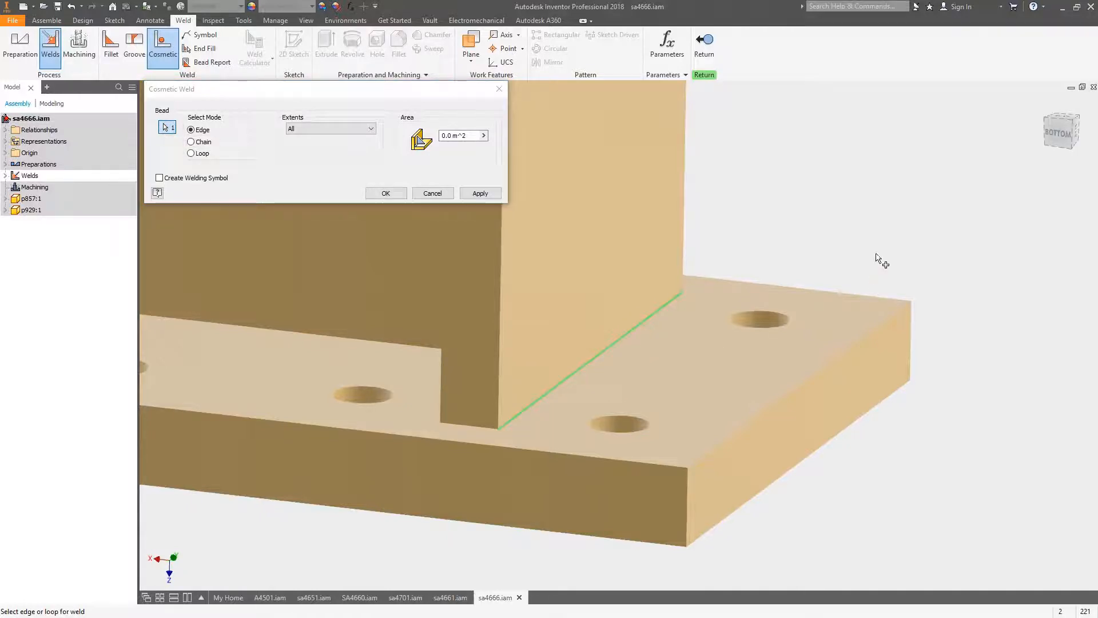
shift+middle_drag(881, 260, 926, 256)
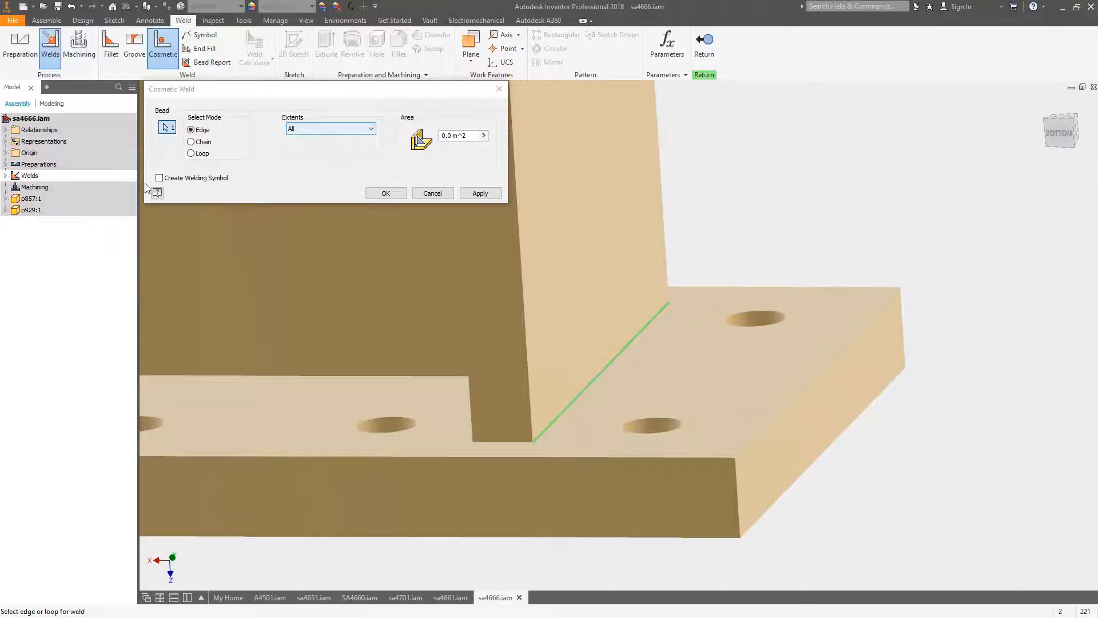
click(159, 178)
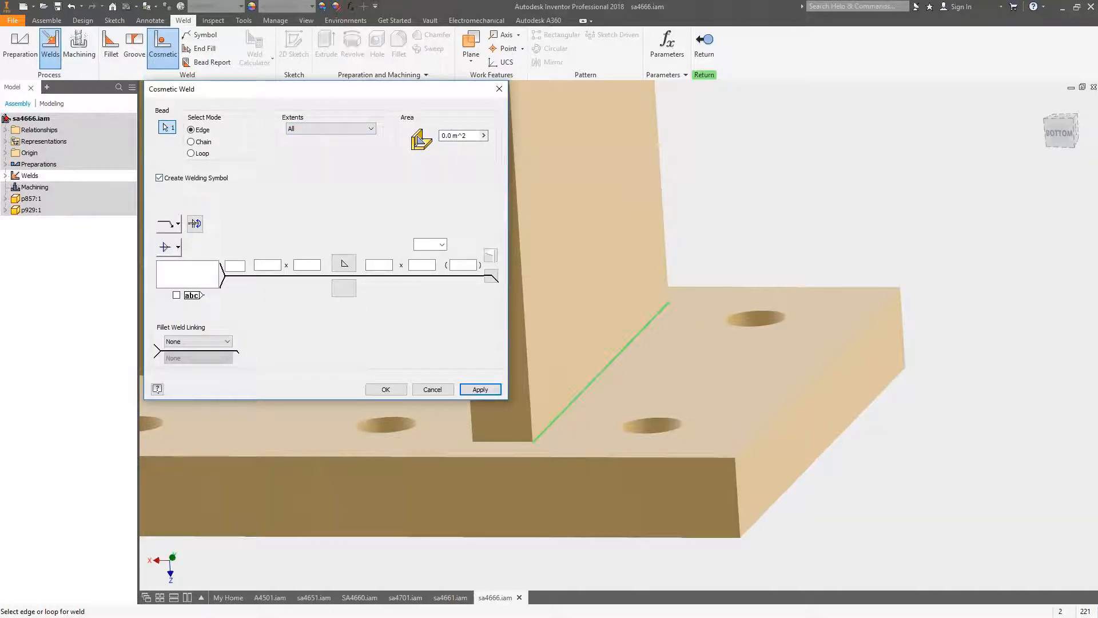
click(483, 135)
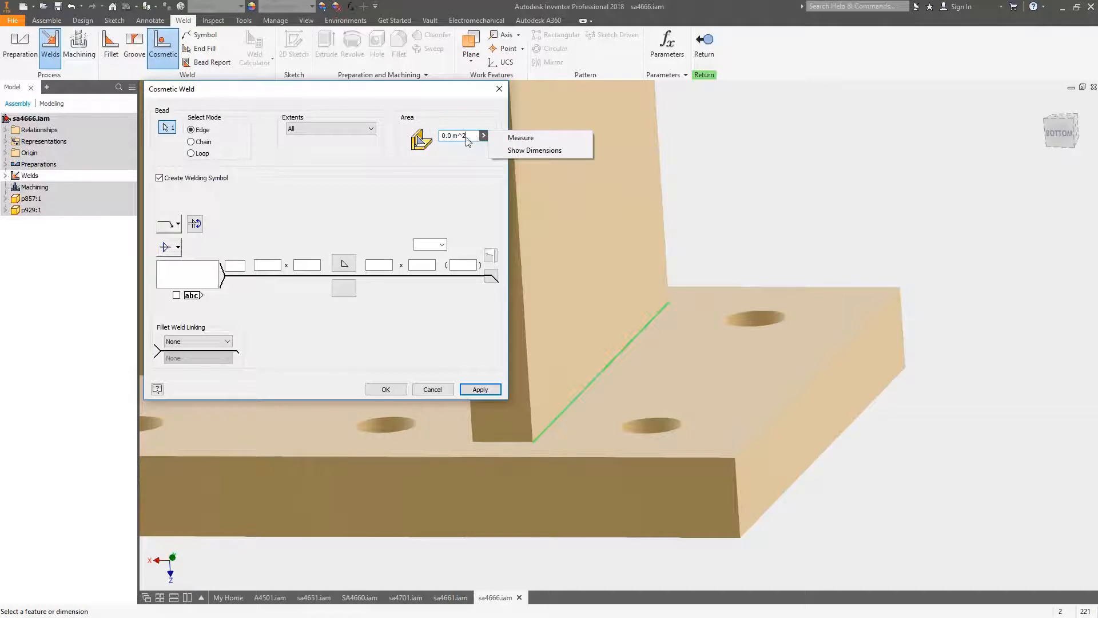
drag(468, 137, 438, 128)
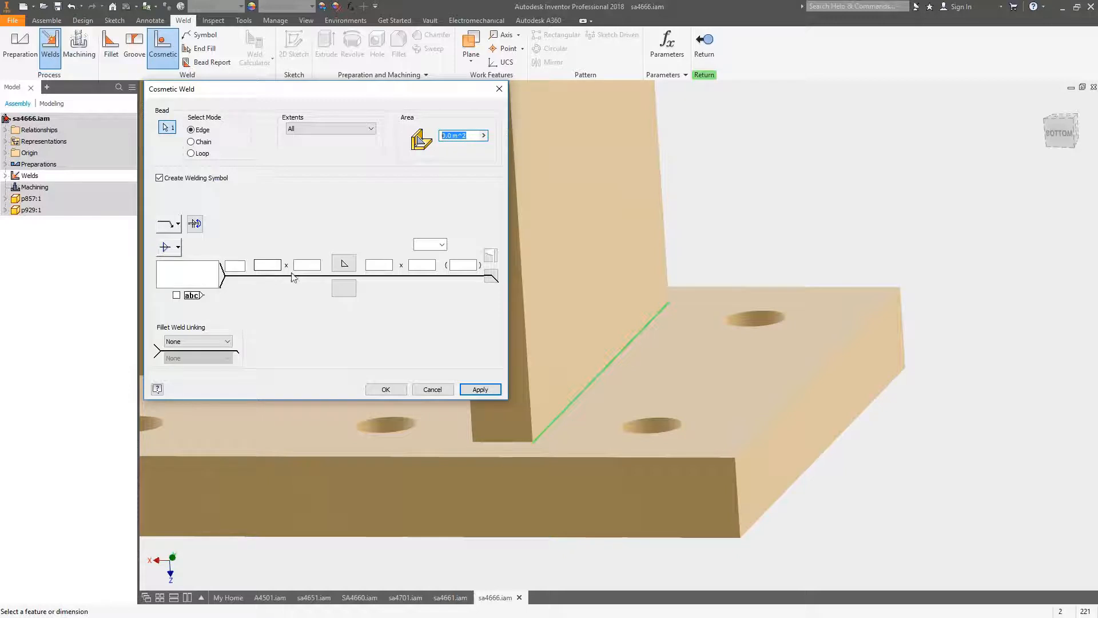
click(344, 266)
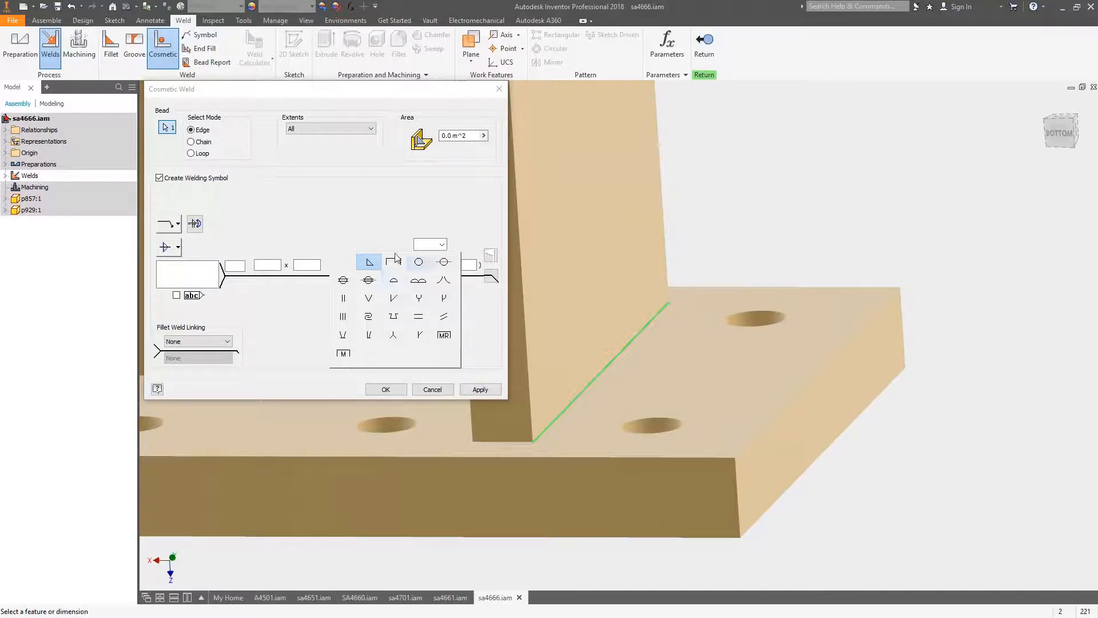
click(370, 262)
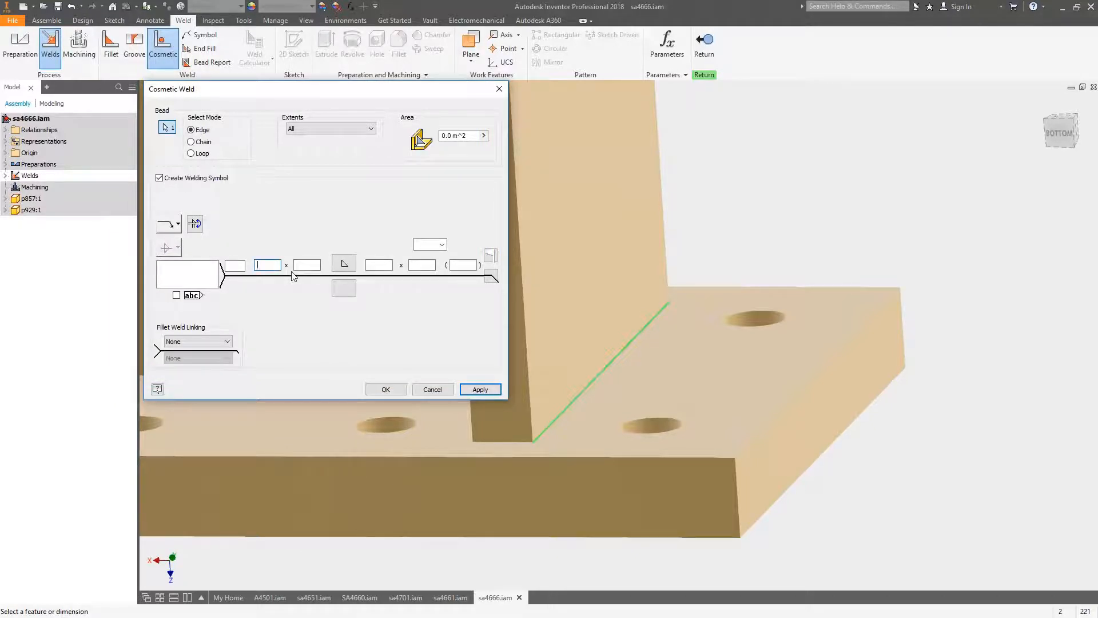
Enter 5 on both sides of the fillet symbol, add a convex contour and field weld flag, create the weld, and place its symbol clear of the upright.
text(5)
click(302, 266)
click(378, 265)
text(5)
click(441, 244)
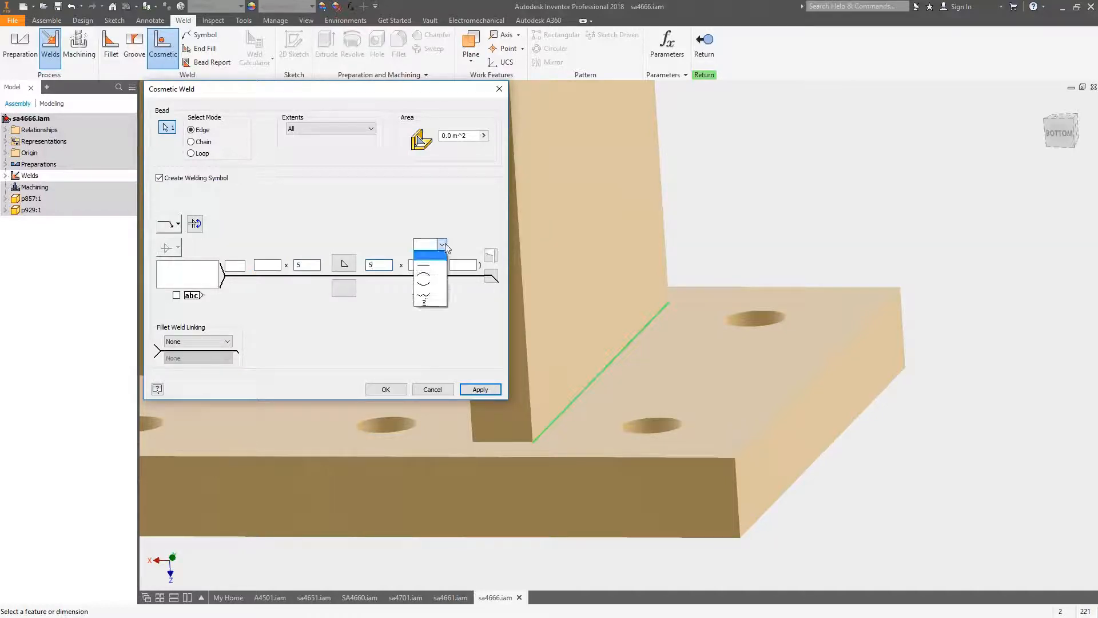
click(423, 277)
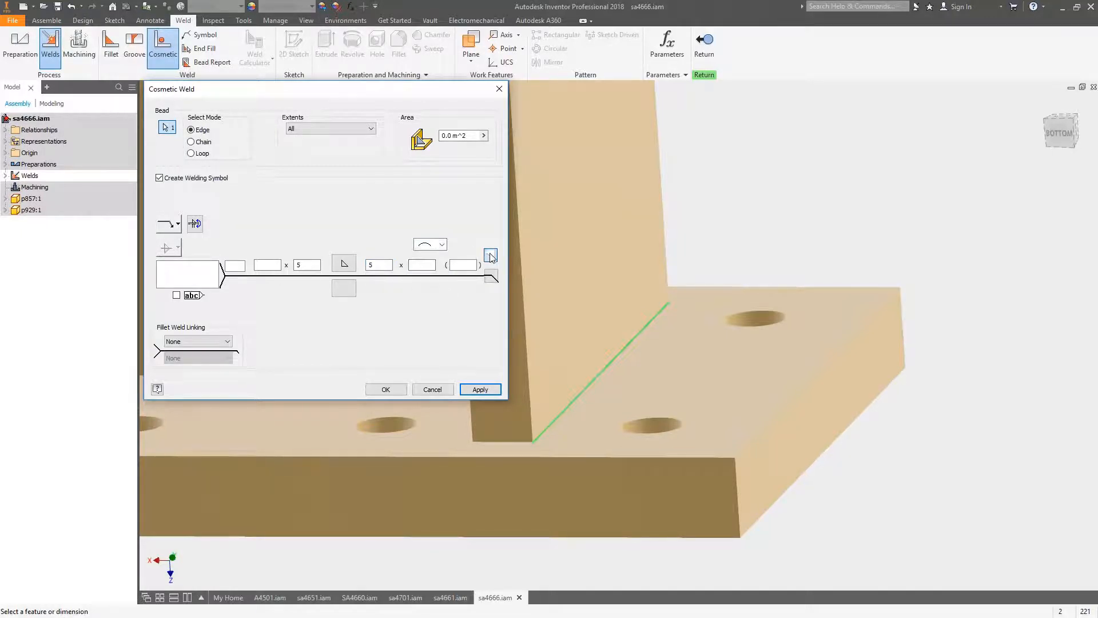
click(480, 390)
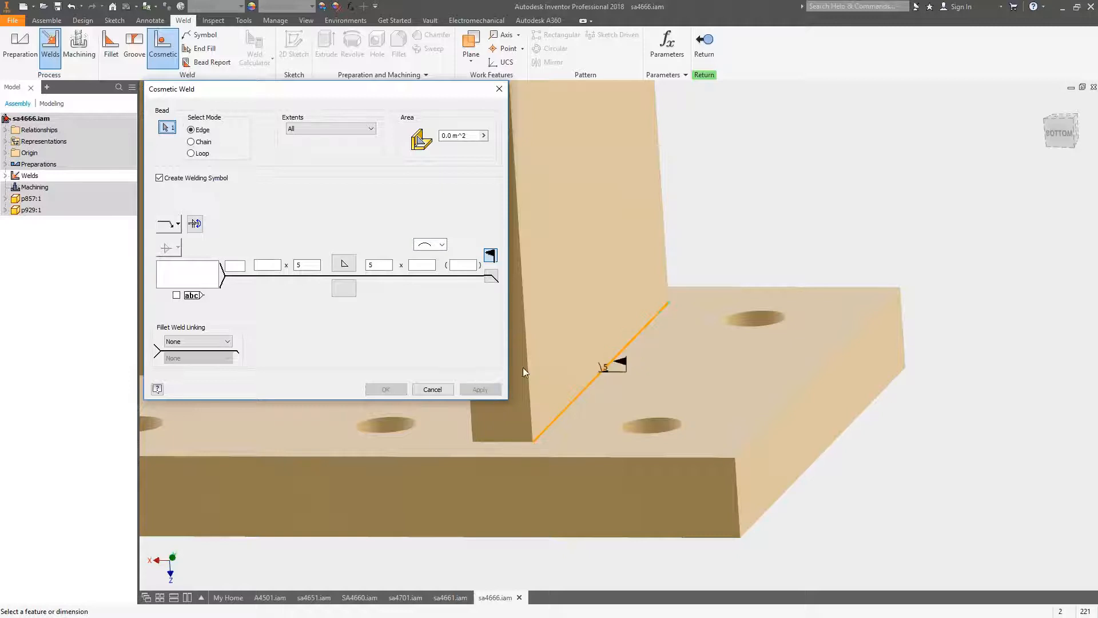
click(428, 390)
click(738, 236)
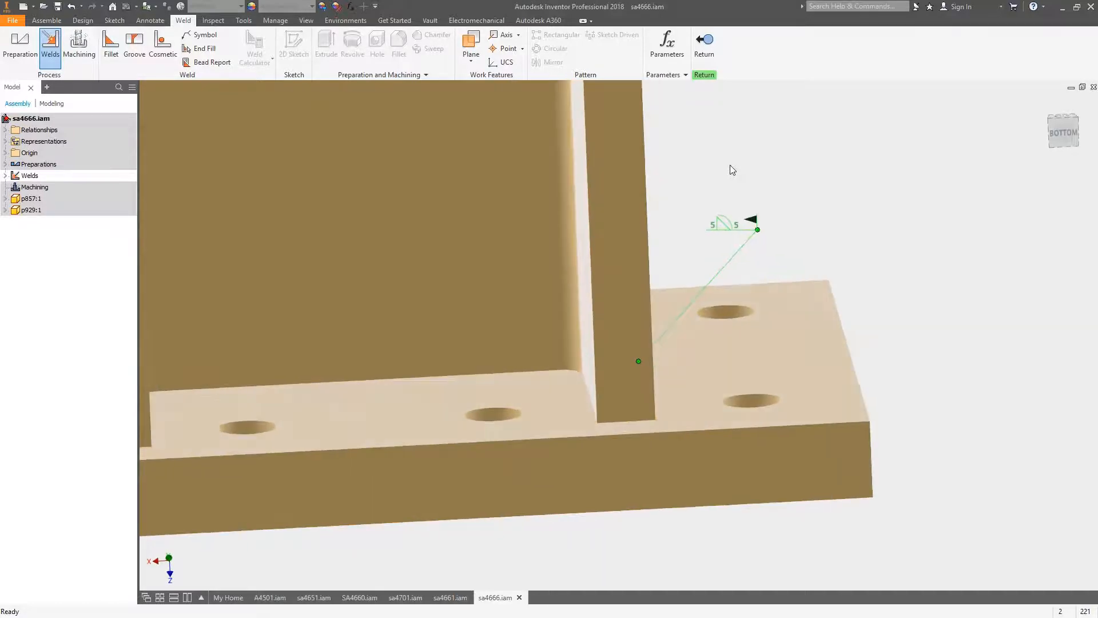
Try a cosmetic weld along the uprights' inner bottom edges, using edge, loop and chain selection with a welding symbol.
click(160, 46)
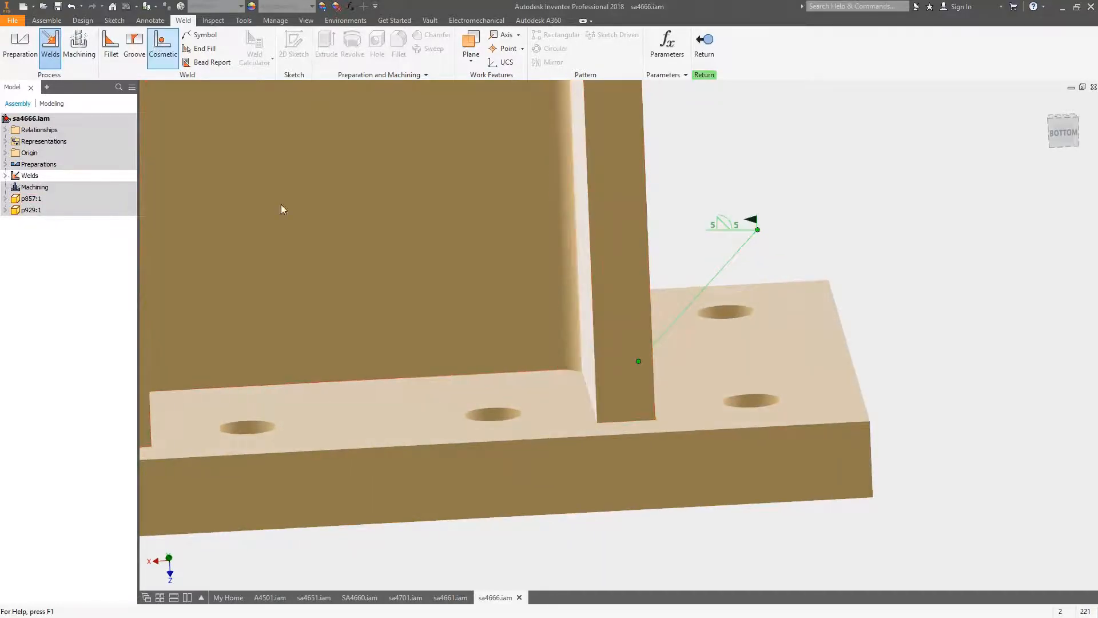
click(507, 366)
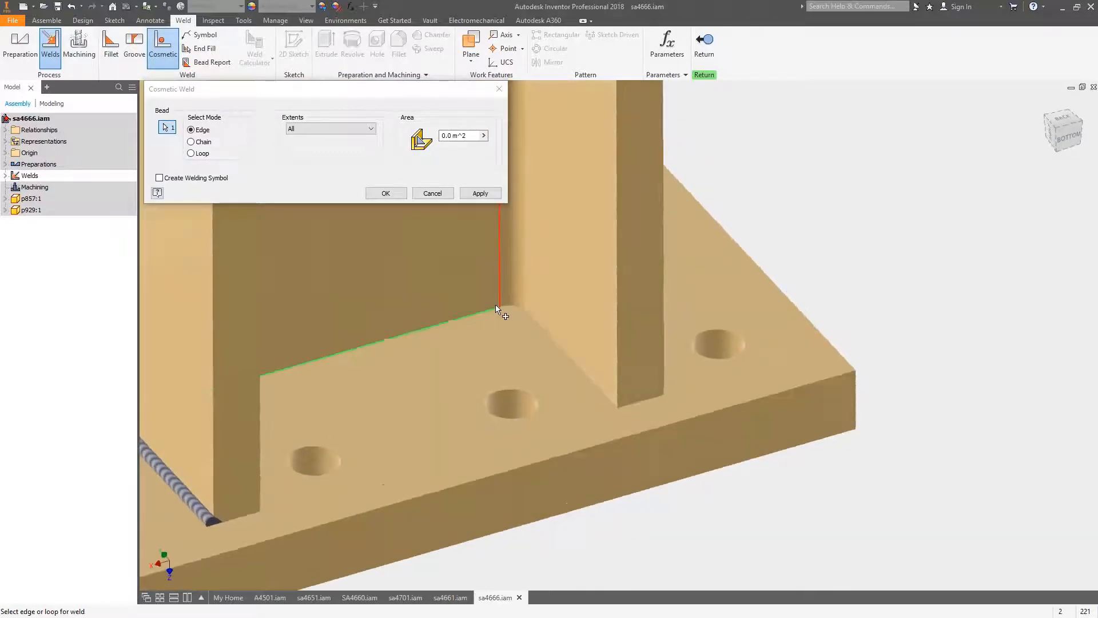
click(192, 141)
click(191, 153)
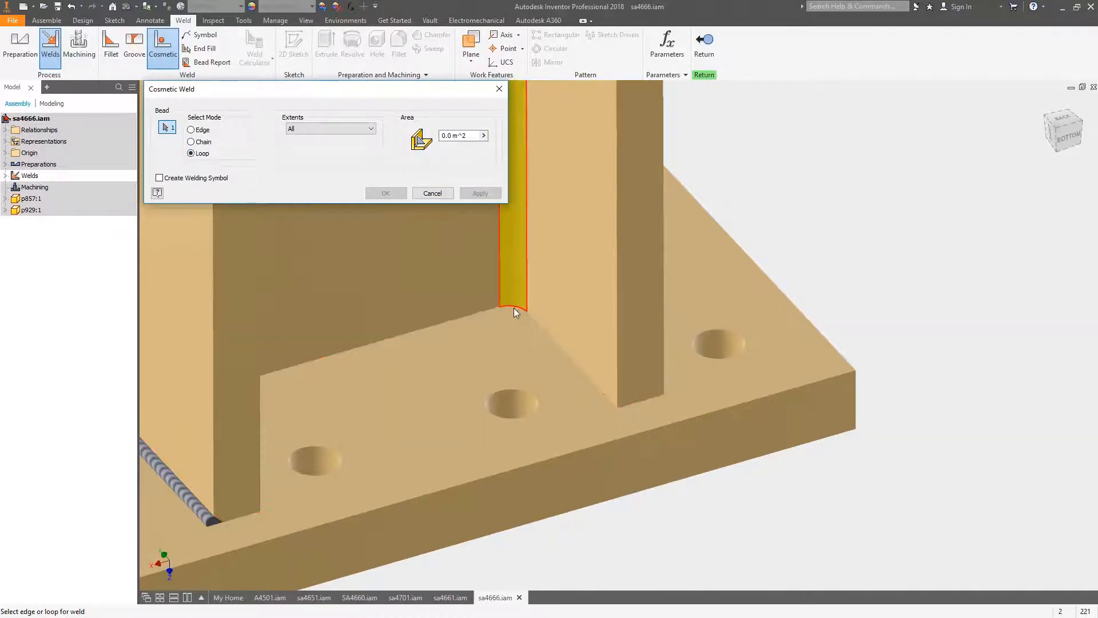
click(469, 317)
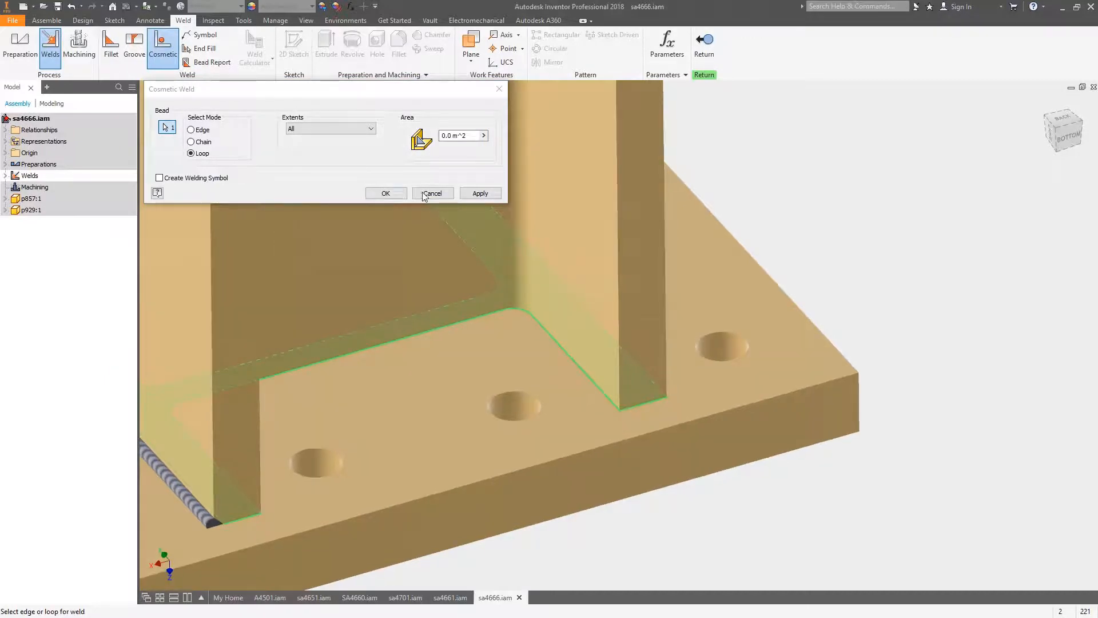
click(191, 142)
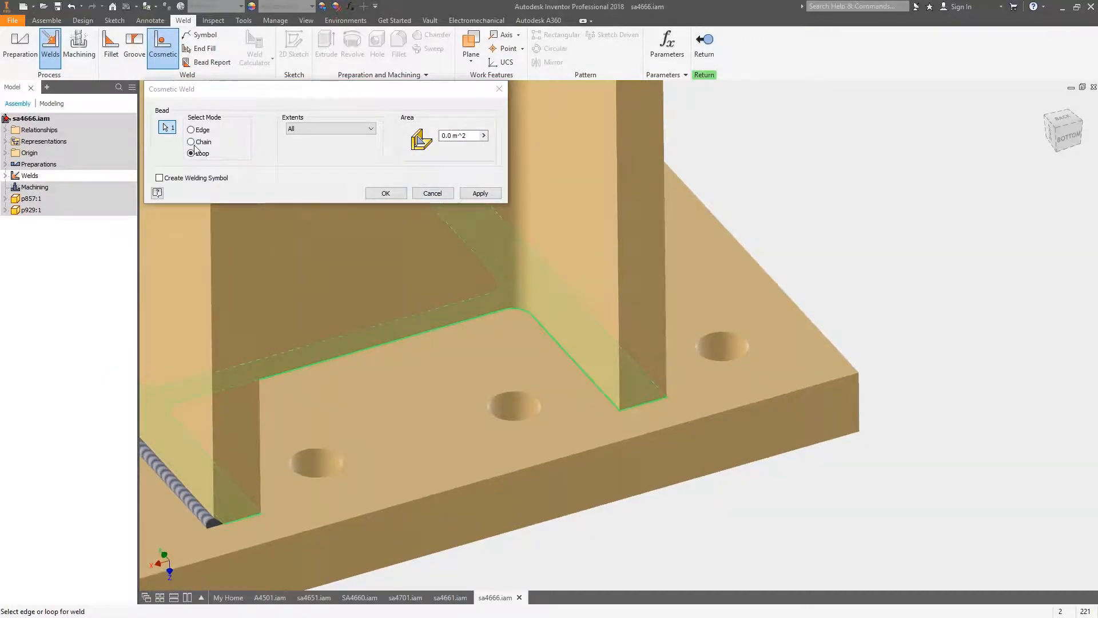
click(420, 331)
click(160, 177)
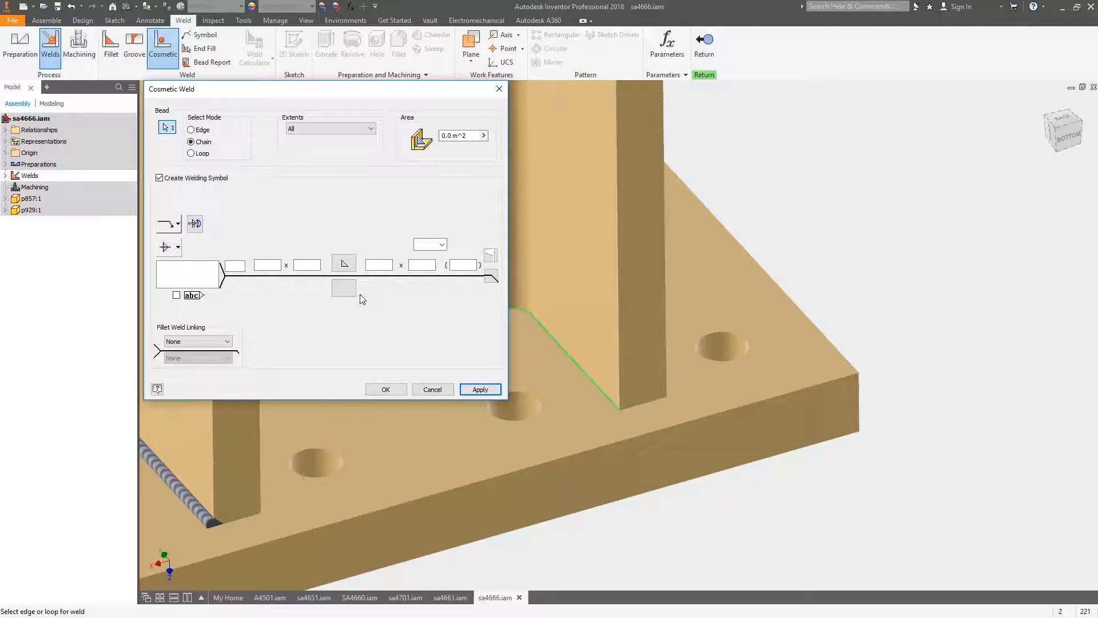
click(432, 390)
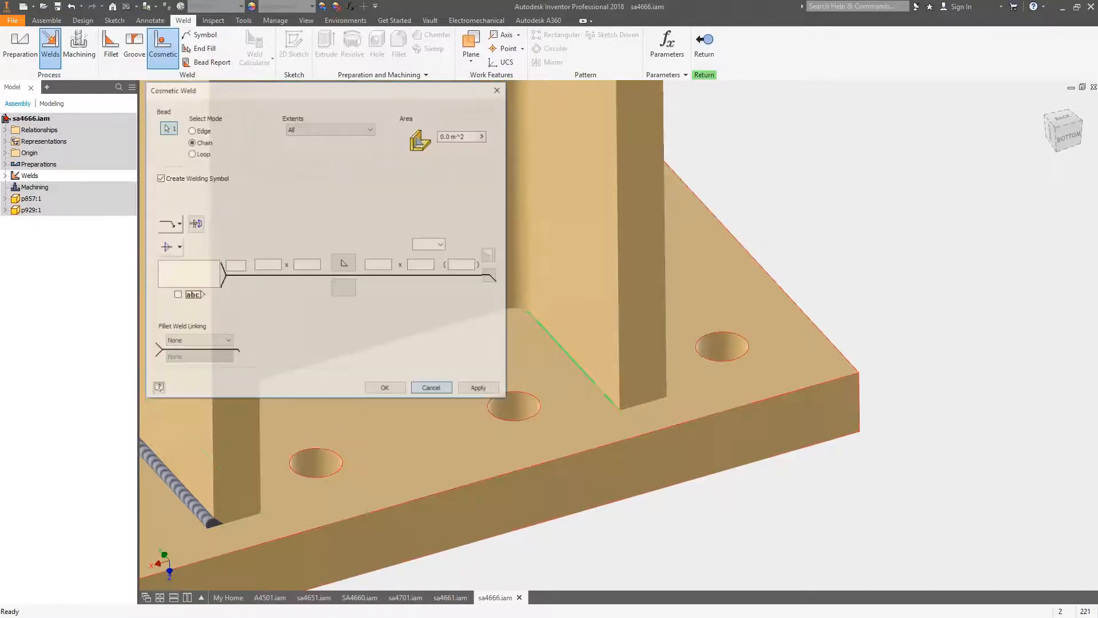
Review the A4501 and sa4661 assemblies, and reopen the sa4666 subassembly from sa4661.
click(270, 597)
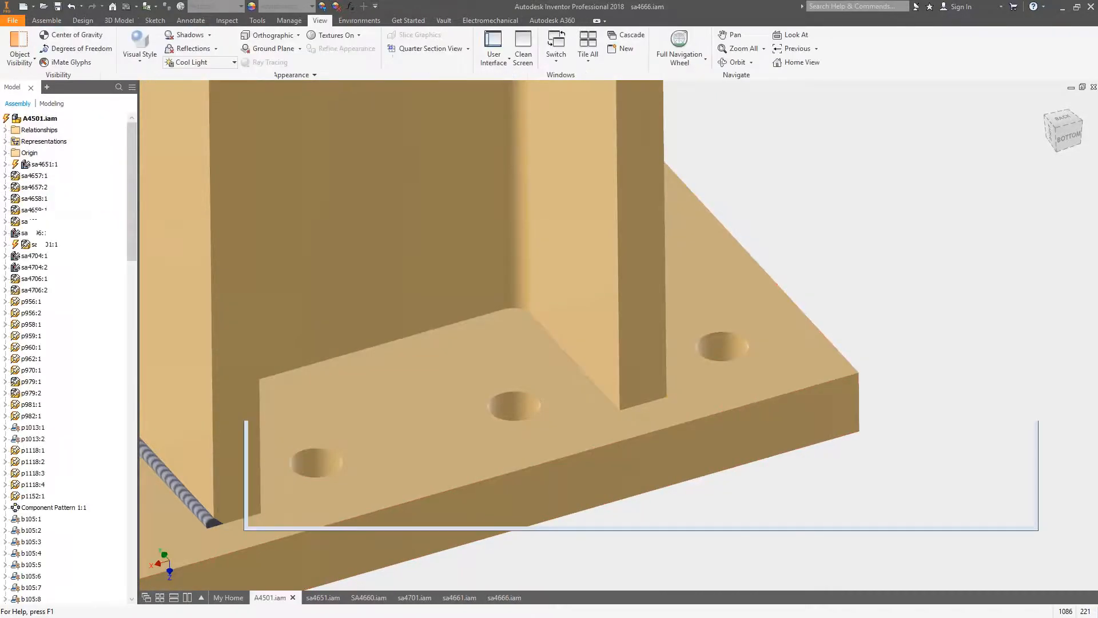
middle_drag(480, 221, 340, 203)
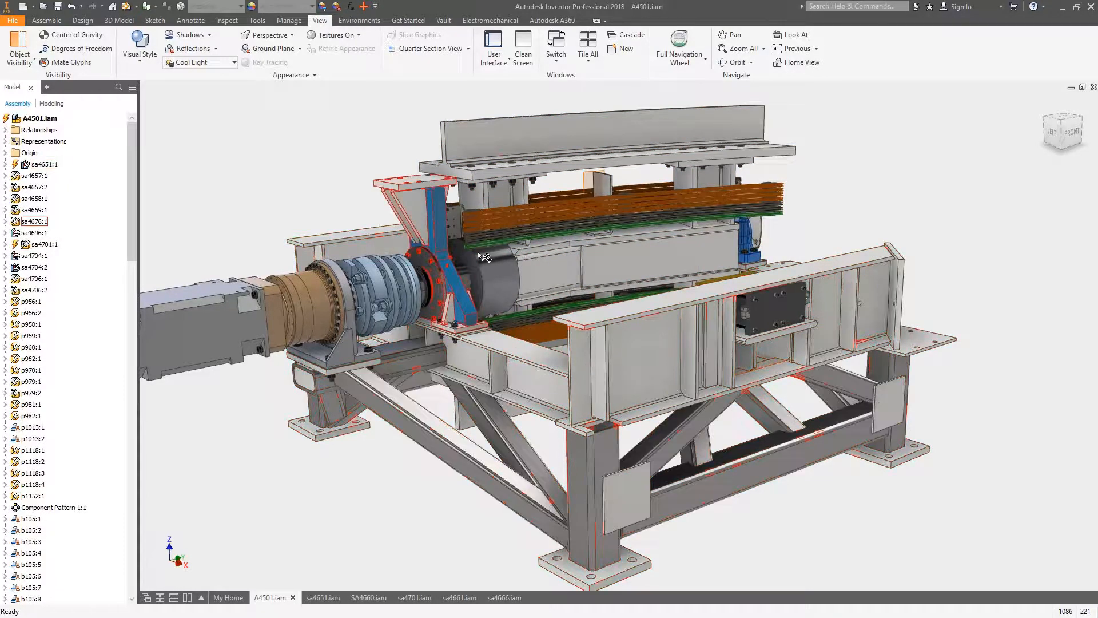
click(469, 596)
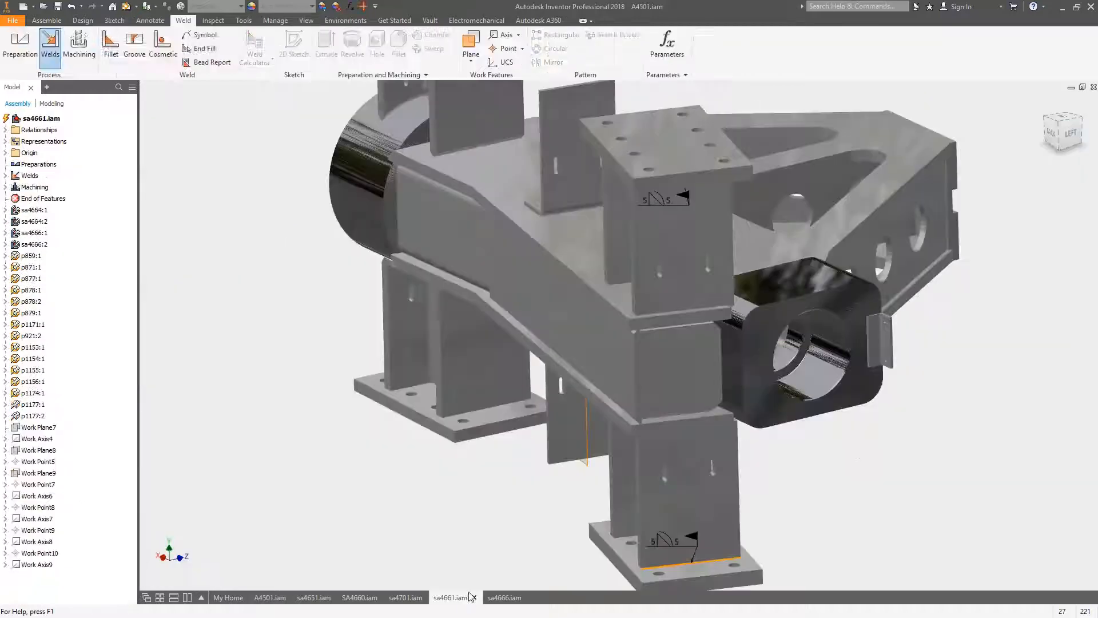
right_click(685, 234)
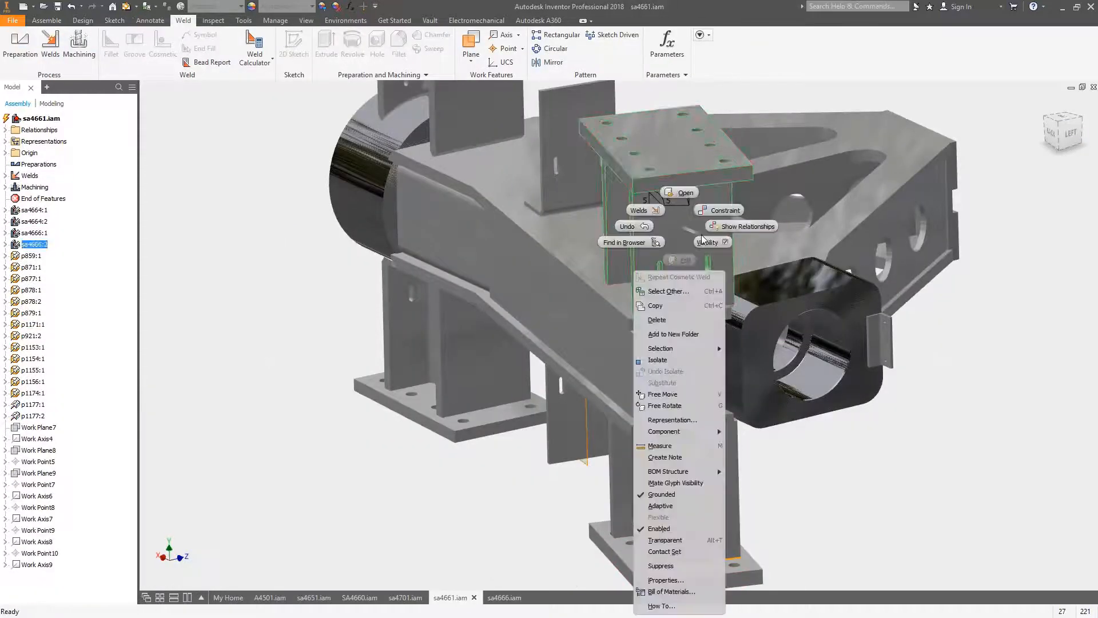
click(684, 193)
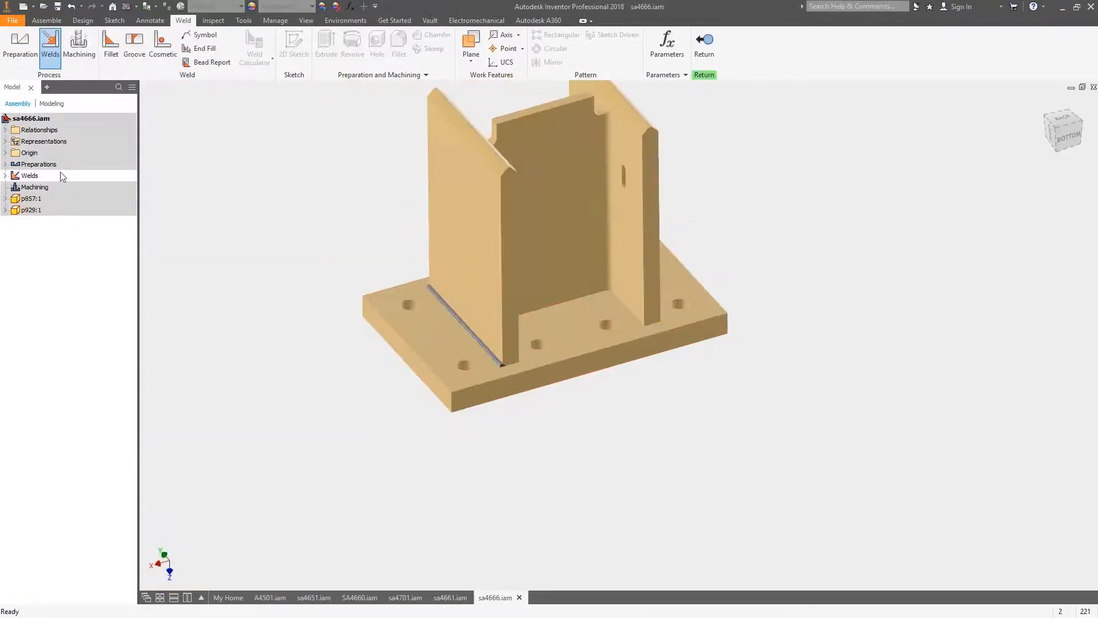
Delete the welding symbol listed under the welds of sa4666.
click(5, 176)
right_click(37, 198)
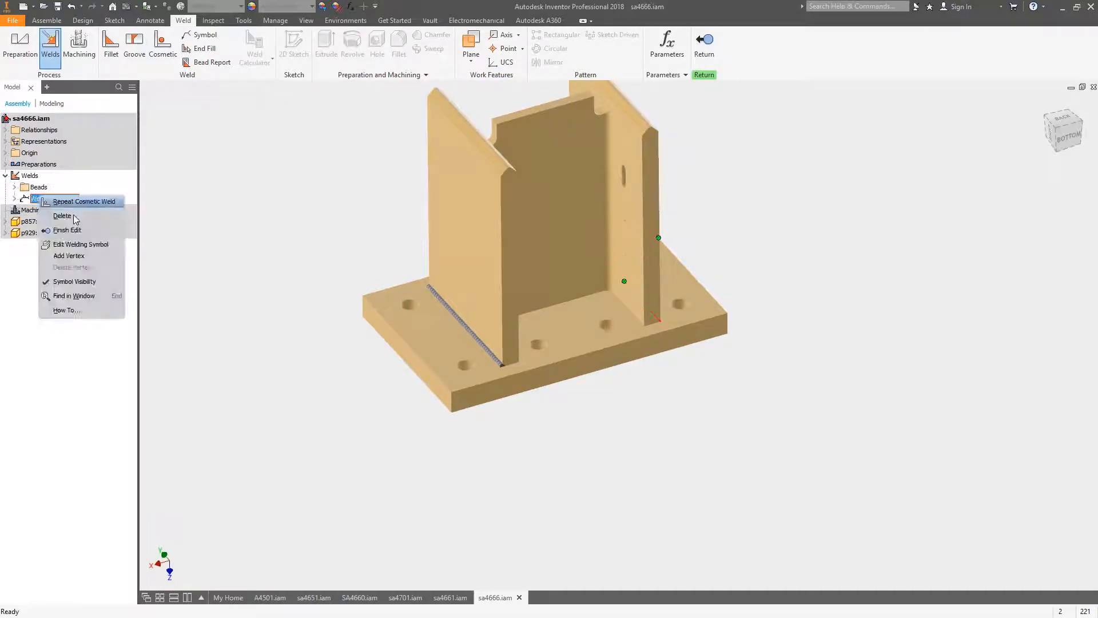
click(74, 217)
Delete the remaining fillet weld and cosmetic weld from the beads of sa4666, and finish editing the welds.
click(14, 187)
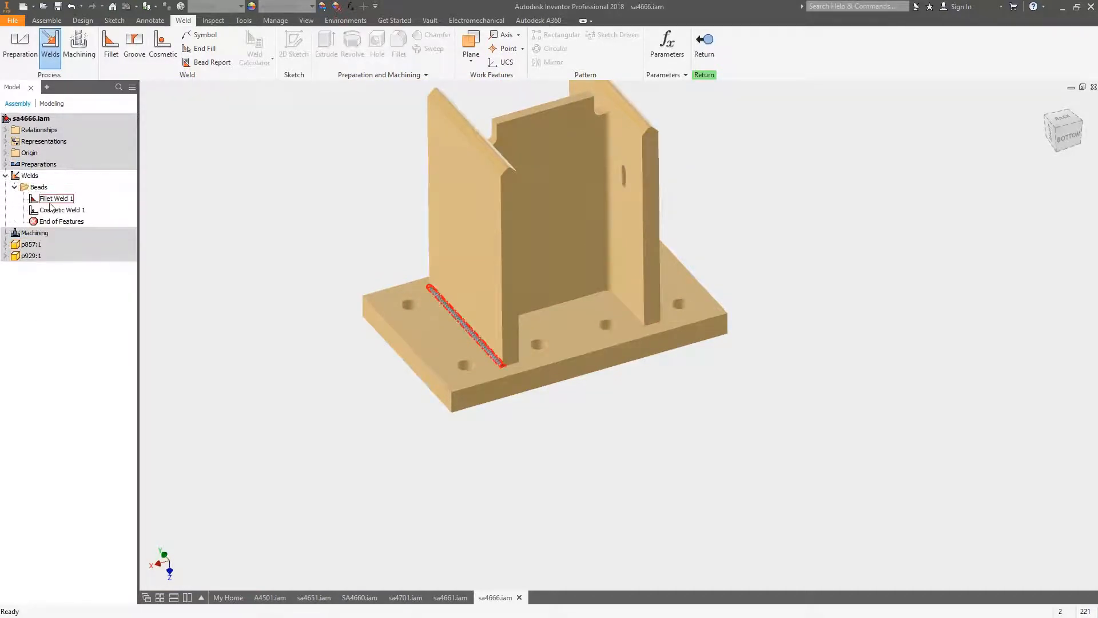
click(51, 201)
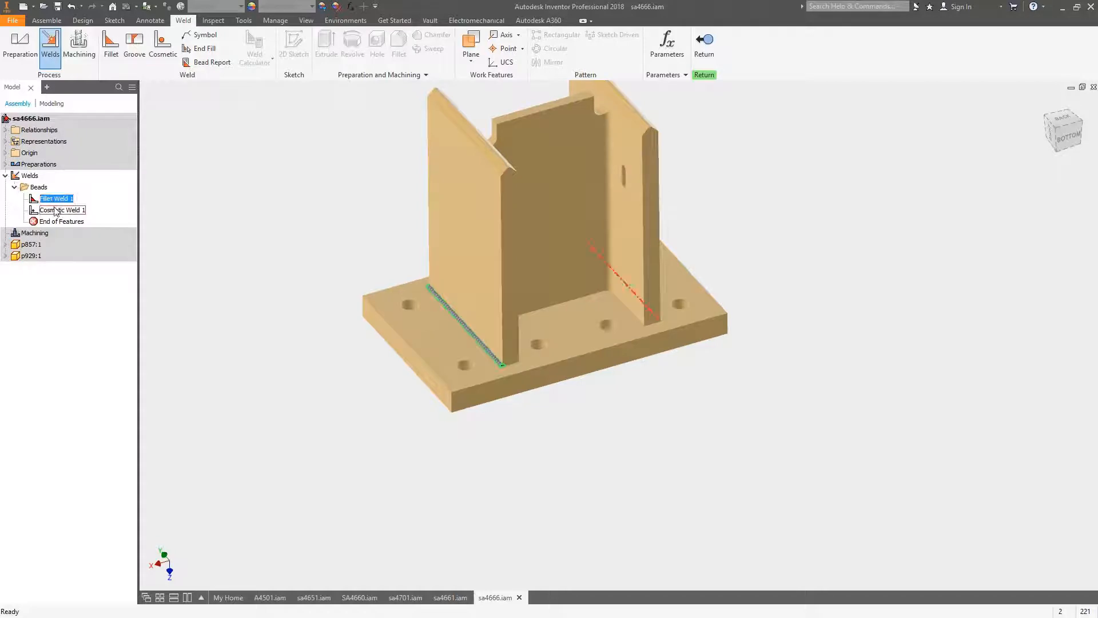
ctrl+click(56, 210)
right_click(57, 210)
click(282, 202)
key(Delete)
right_click(207, 206)
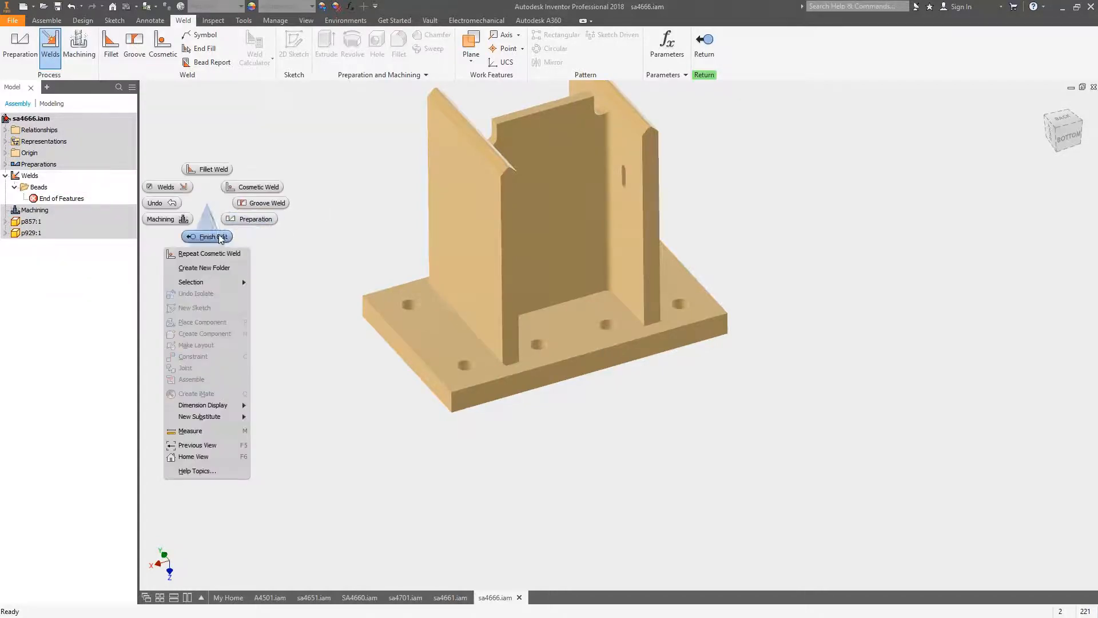
click(221, 236)
Delete all flush and mate constraints tying p857 and p929 in place within the assembly.
click(6, 232)
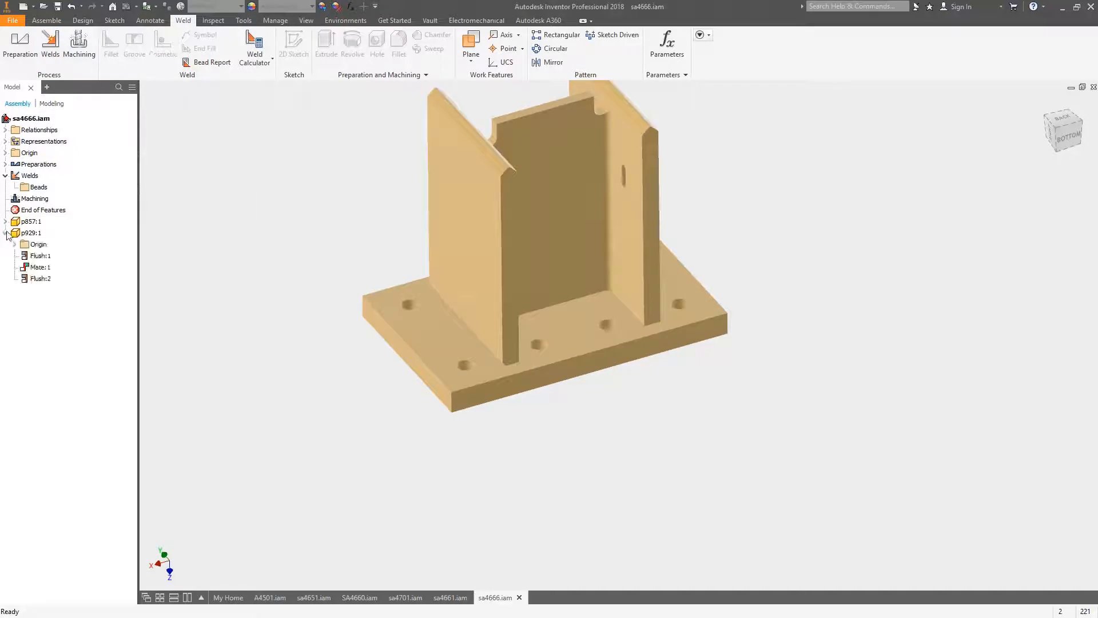
click(6, 222)
click(41, 244)
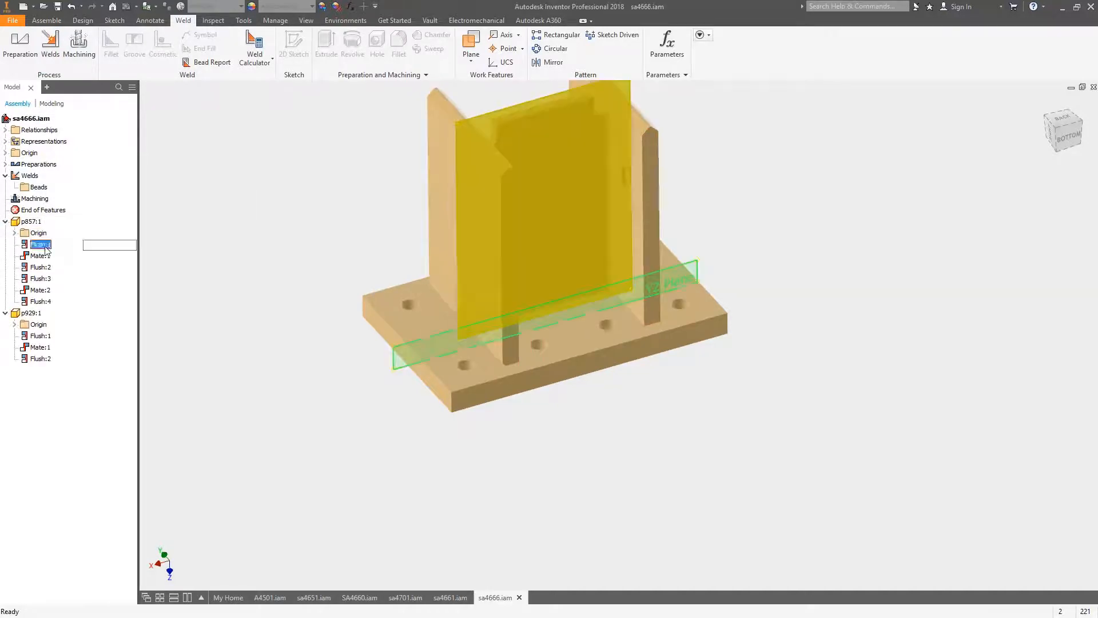
shift+click(41, 301)
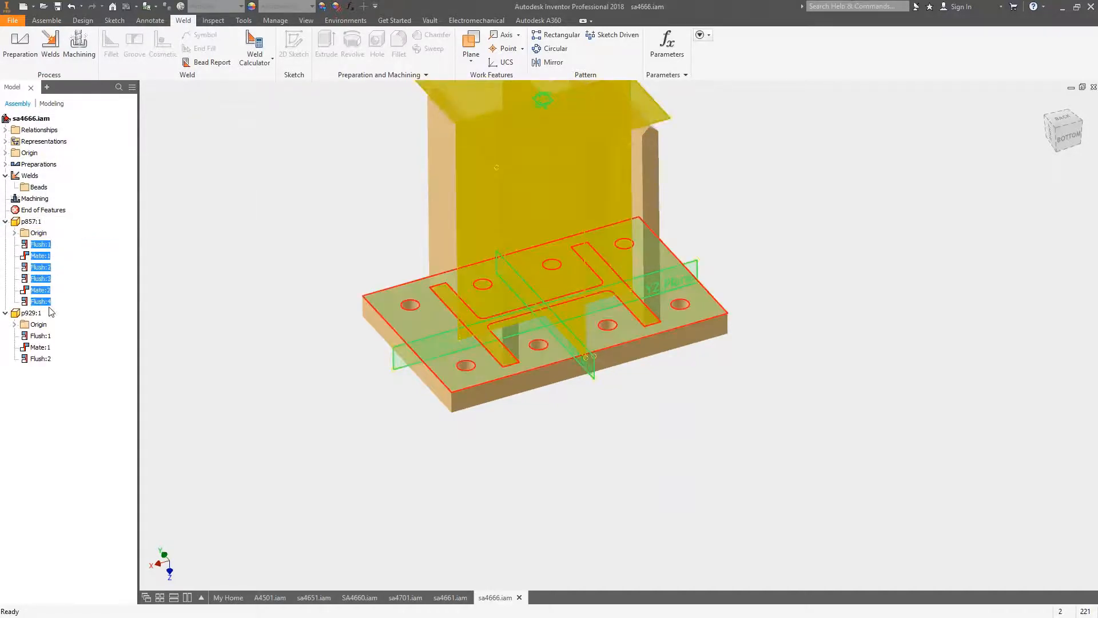
key(Delete)
click(14, 256)
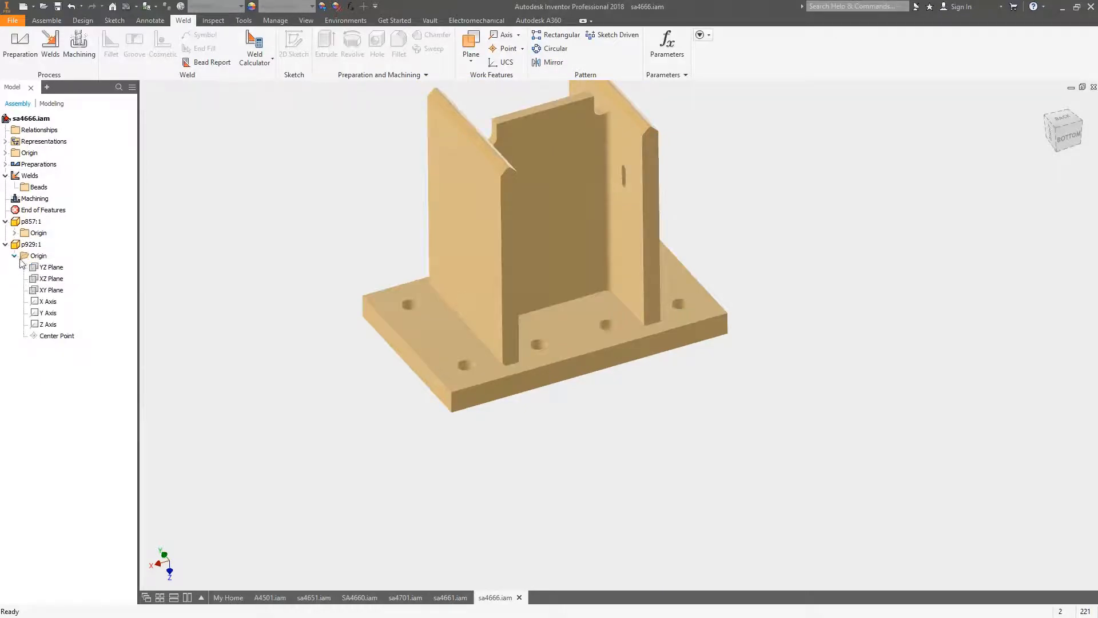
click(6, 221)
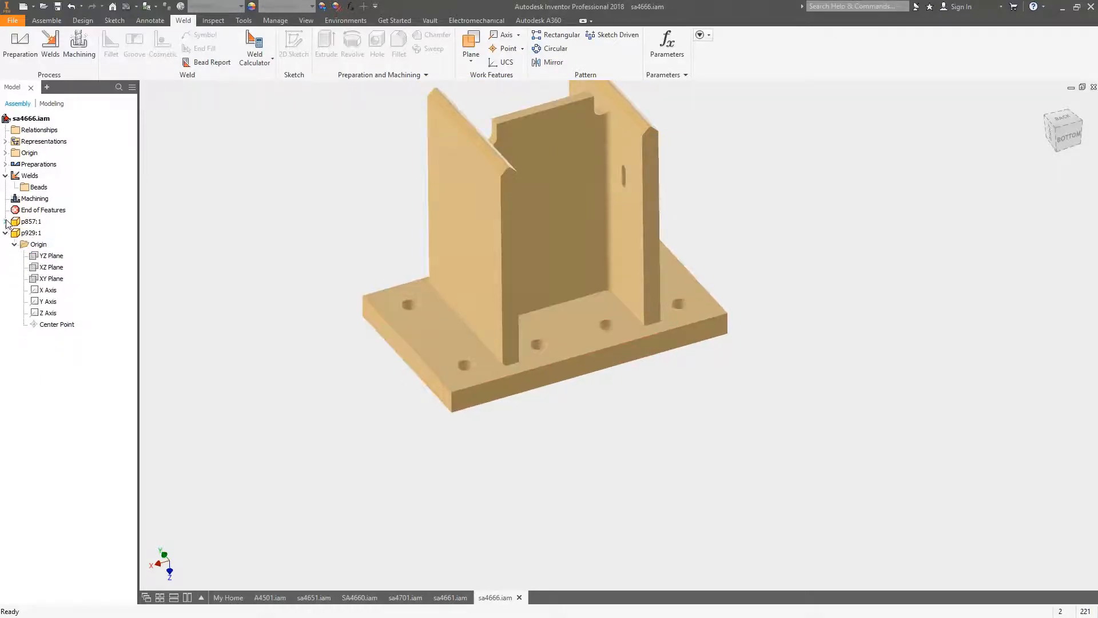
click(5, 221)
Move the upright part p857 and the base plate p929 well apart from each other.
drag(569, 229, 956, 240)
drag(583, 291, 497, 393)
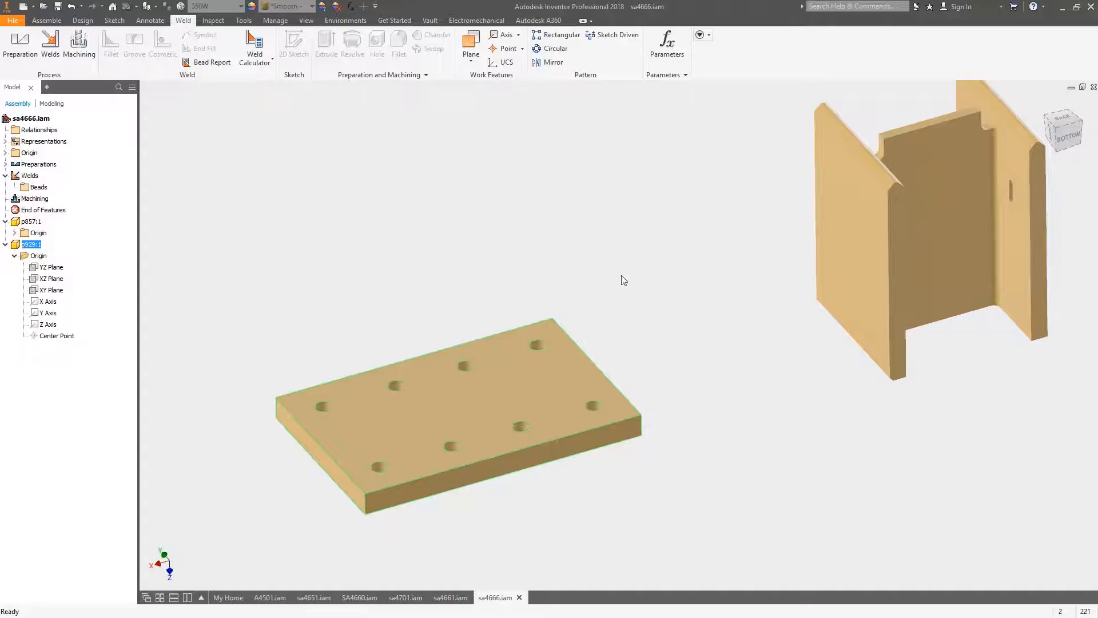
scroll(665, 275, up, 4)
middle_drag(665, 275, 603, 312)
drag(565, 336, 415, 357)
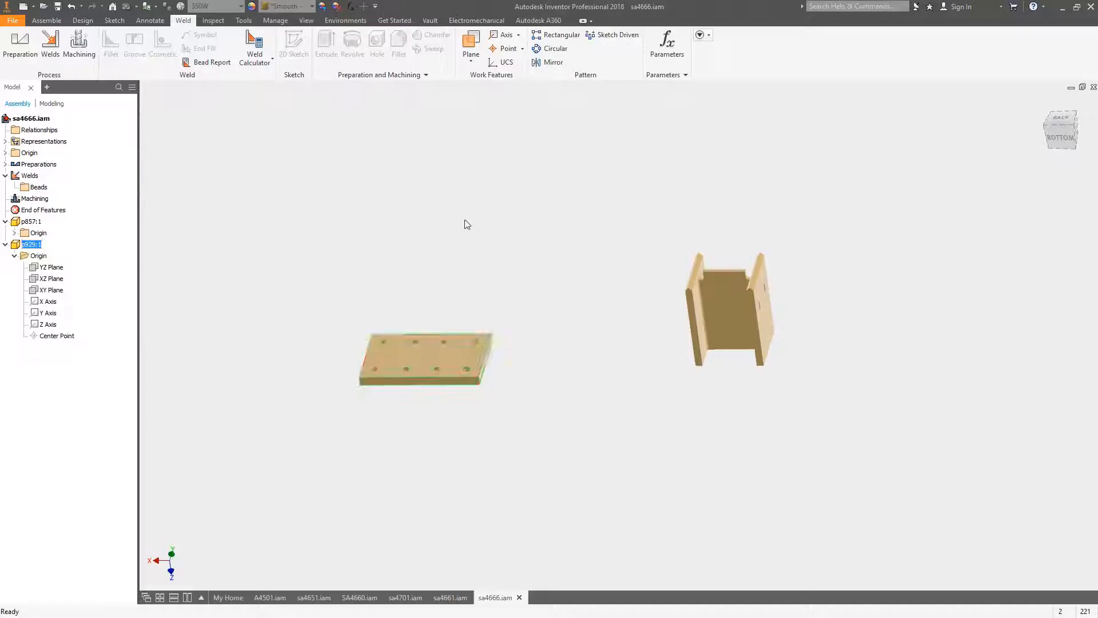
Make the assembly's YZ, XZ and XY origin planes visible.
click(5, 153)
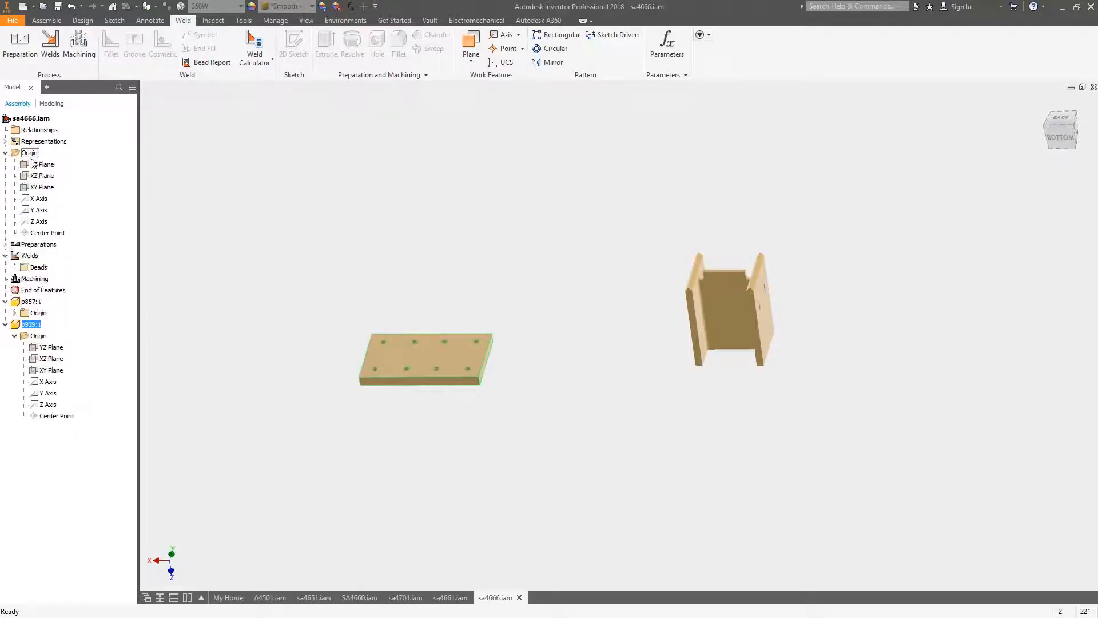
click(40, 164)
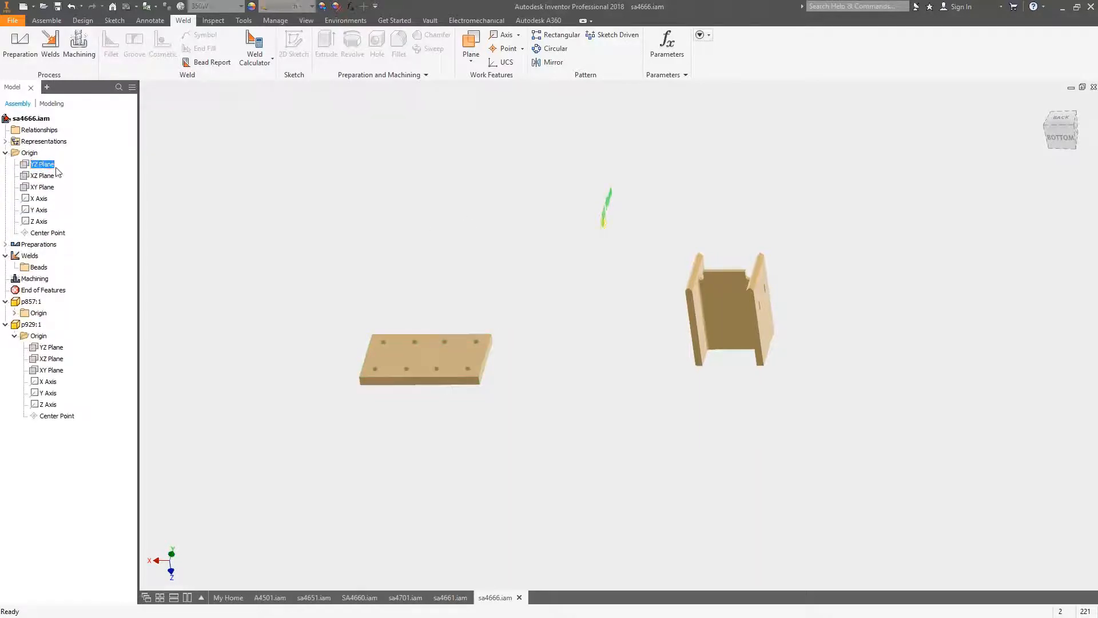
shift+click(41, 187)
right_click(44, 184)
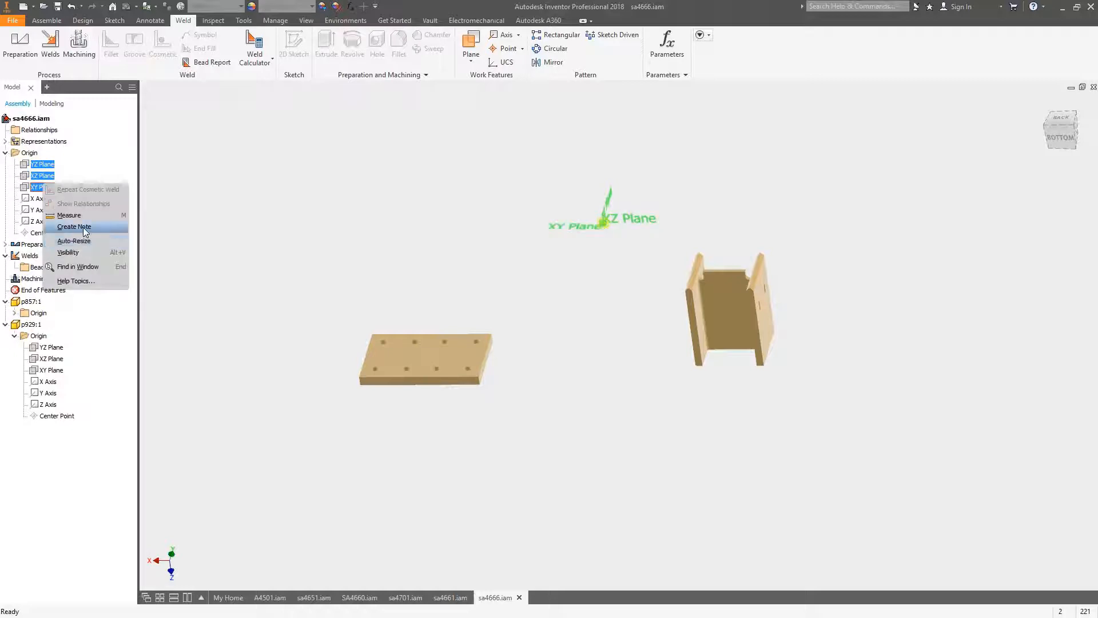
click(75, 253)
scroll(544, 246, down, 3)
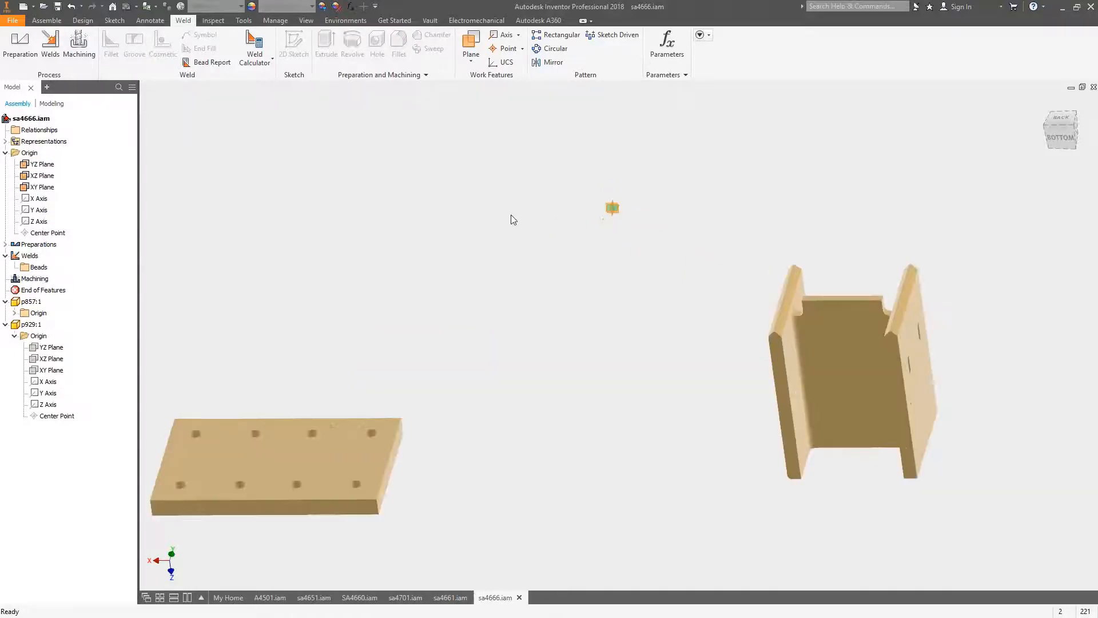
shift+middle_drag(514, 220, 721, 245)
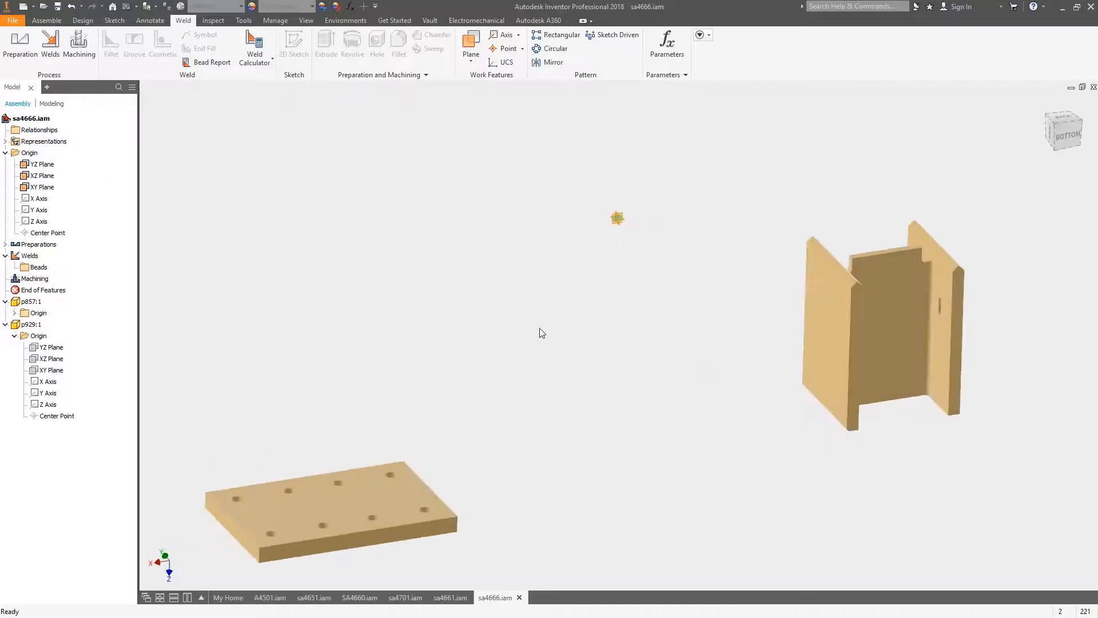
Bring base plate p929 near the origin and constrain its large drilled face flush with the assembly's XY plane at 0 mm offset.
drag(407, 471, 591, 290)
scroll(597, 281, down, 3)
middle_drag(661, 255, 651, 304)
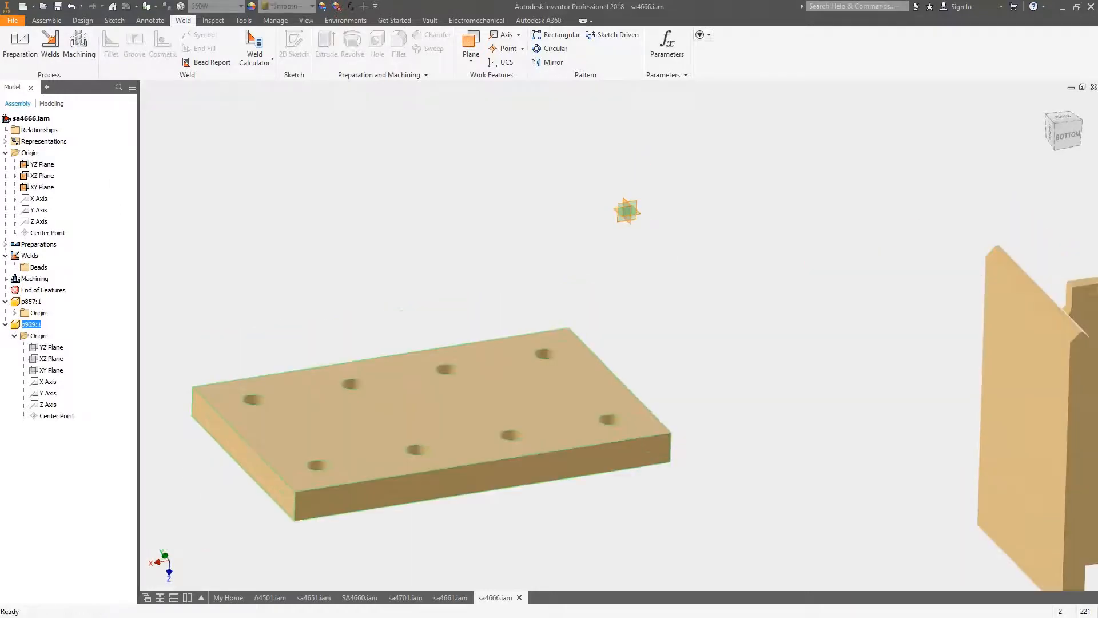
scroll(698, 269, down, 4)
scroll(691, 262, up, 3)
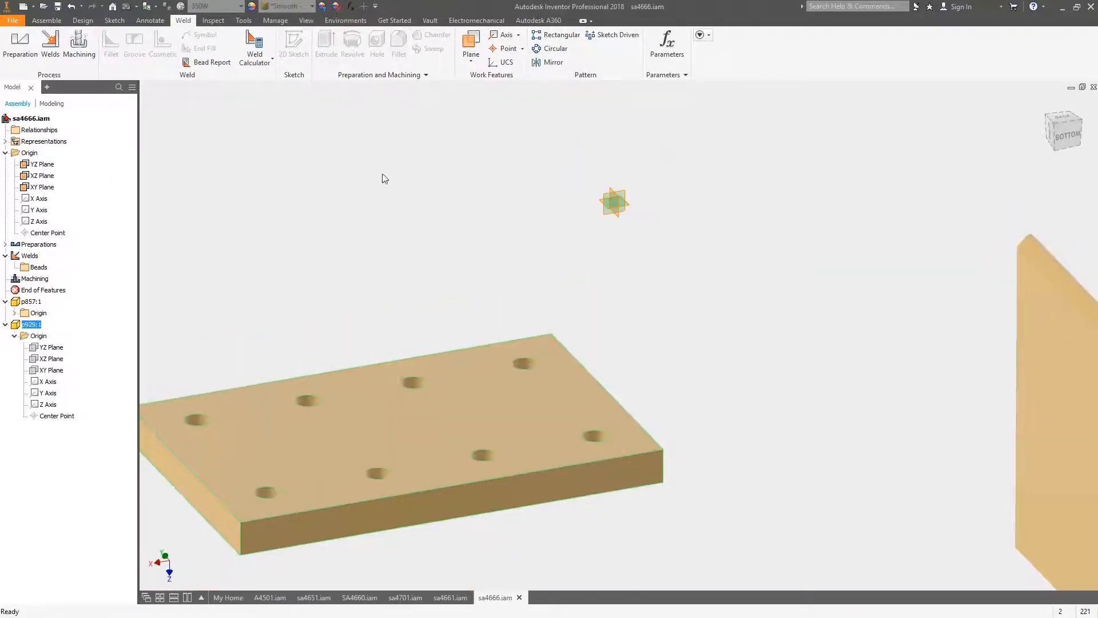
key(c)
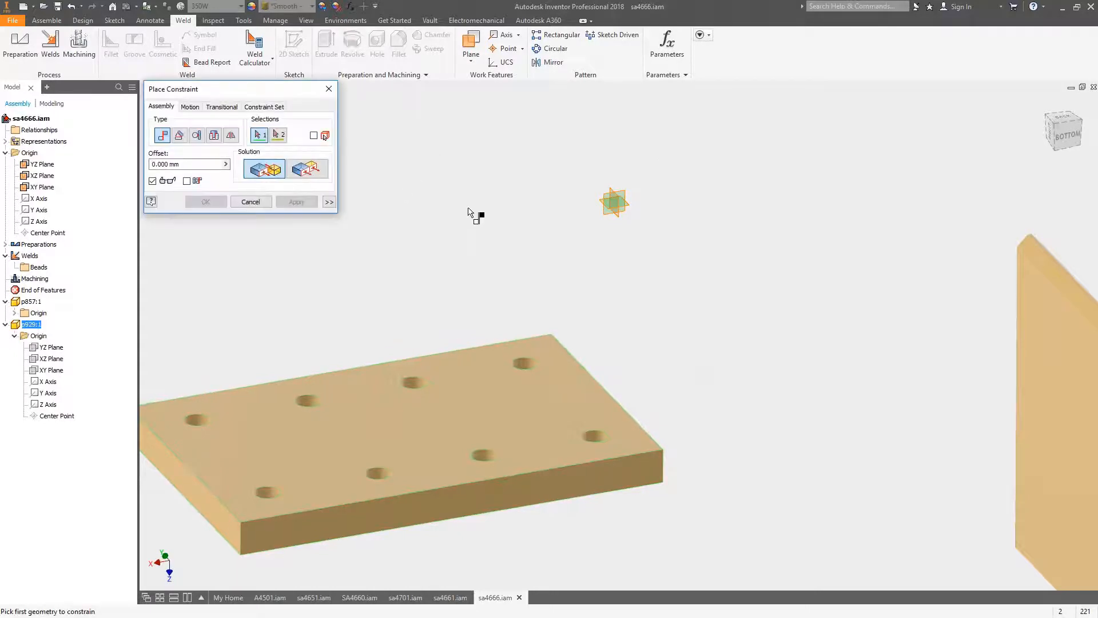
click(602, 206)
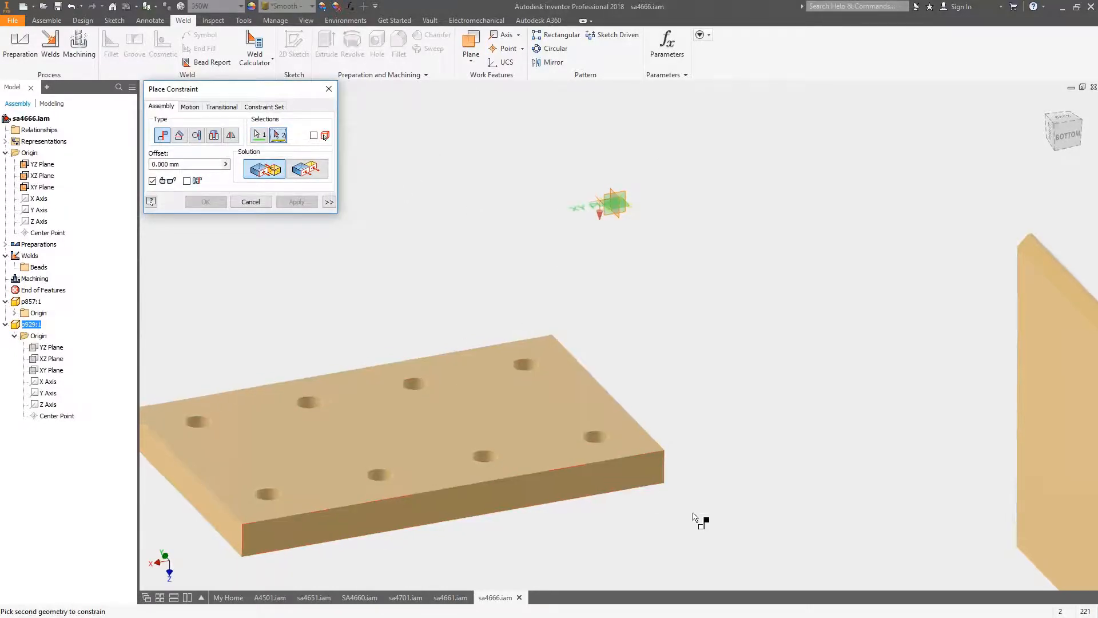
click(526, 271)
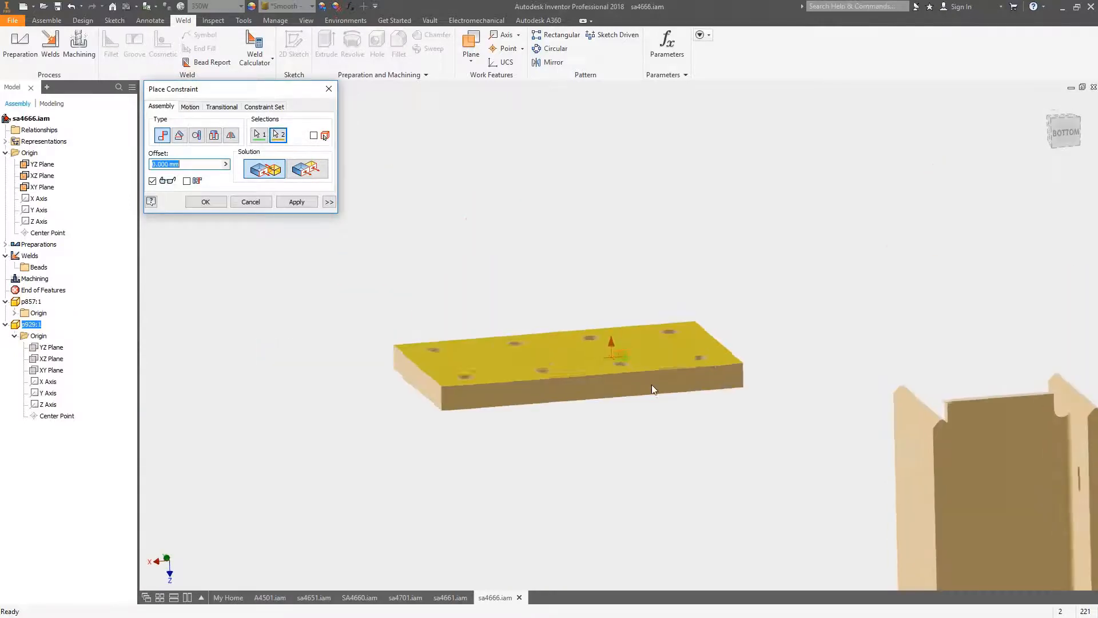
scroll(592, 354, up, 4)
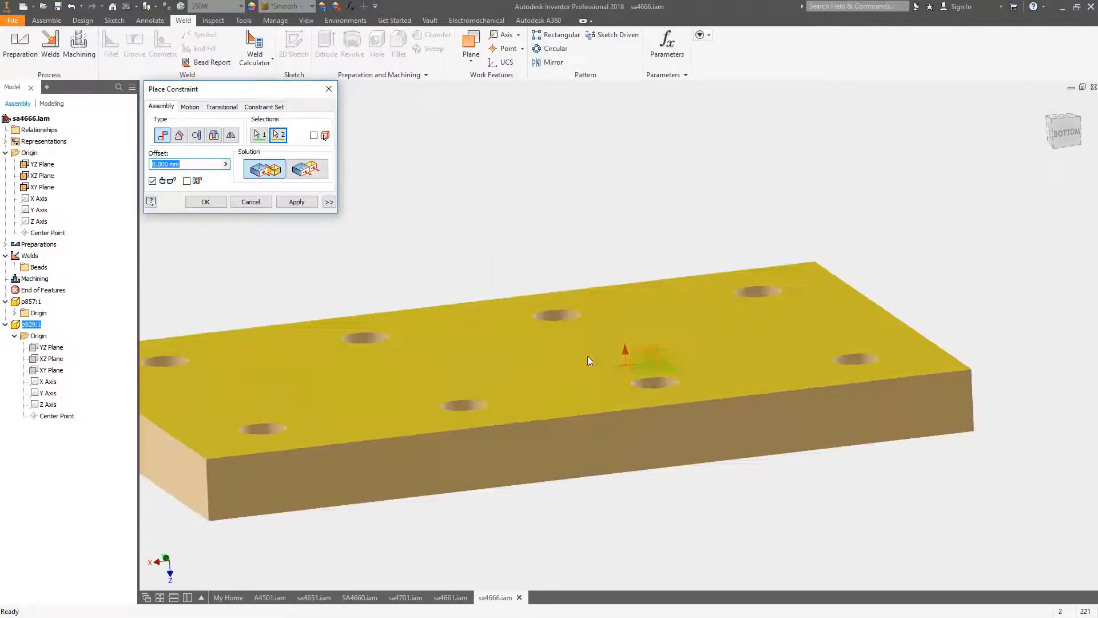
click(309, 172)
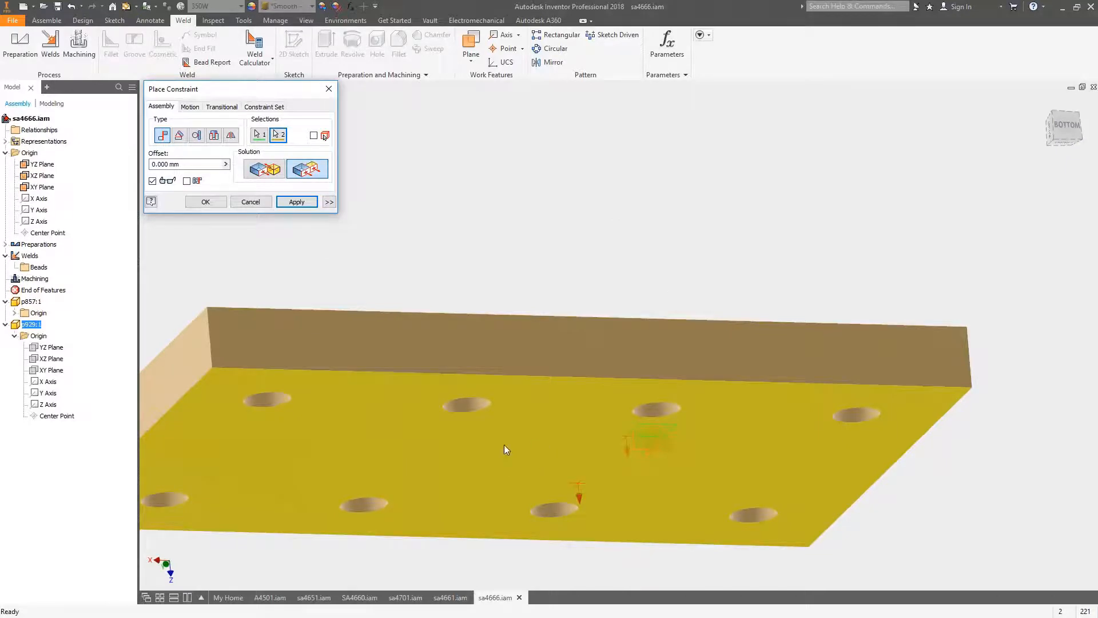
click(296, 202)
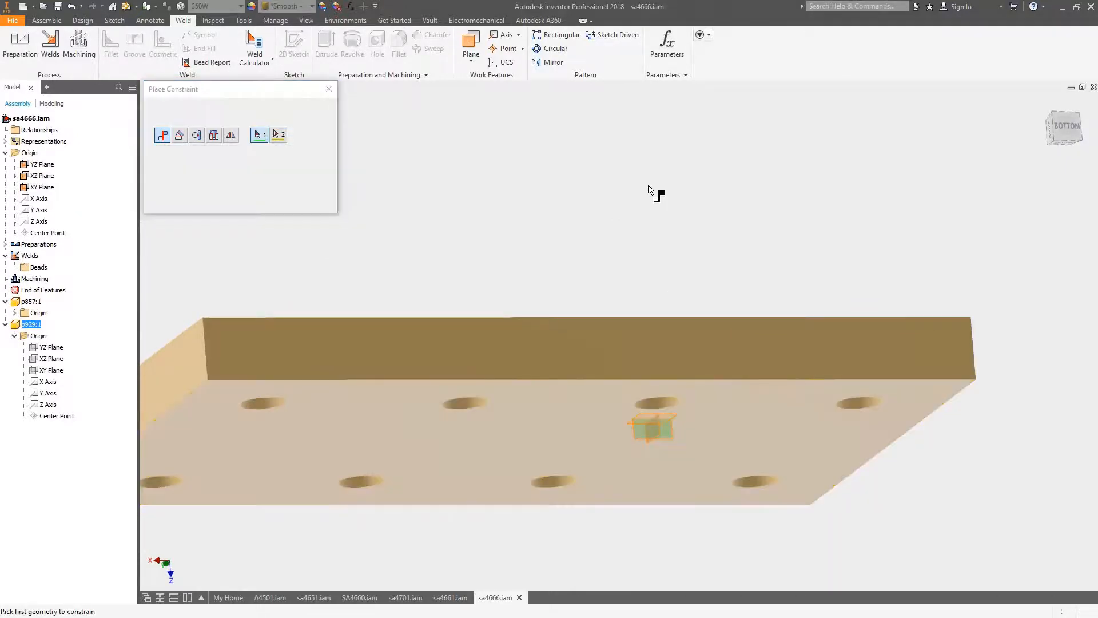
Constrain the base plate's XZ plane flush with the assembly's YZ plane at 0 mm offset.
click(55, 359)
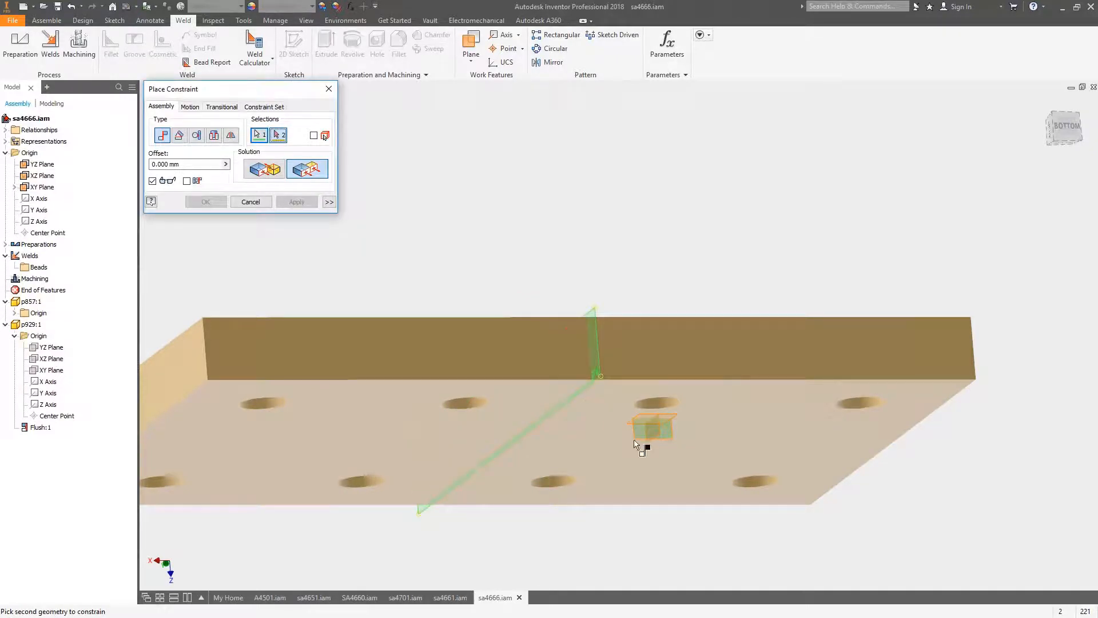
click(649, 429)
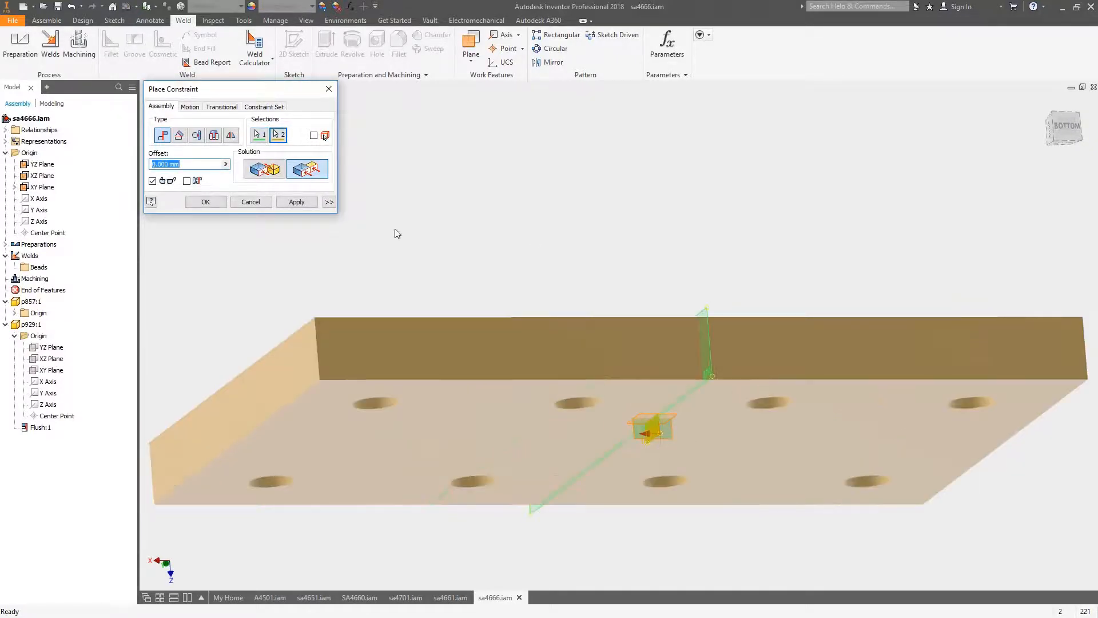
key(Return)
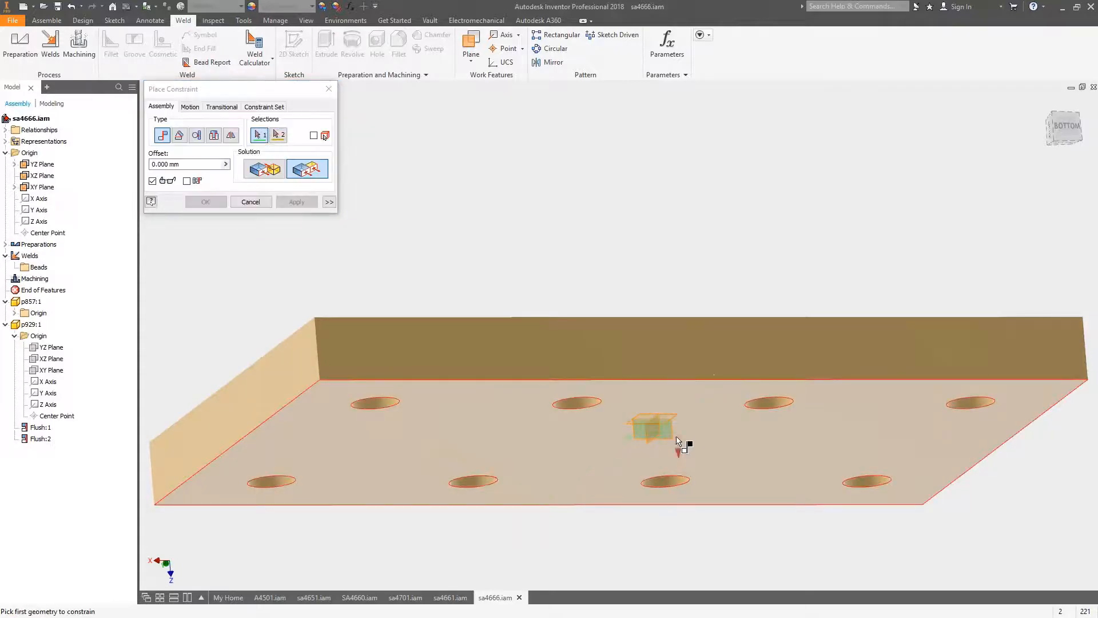
click(677, 442)
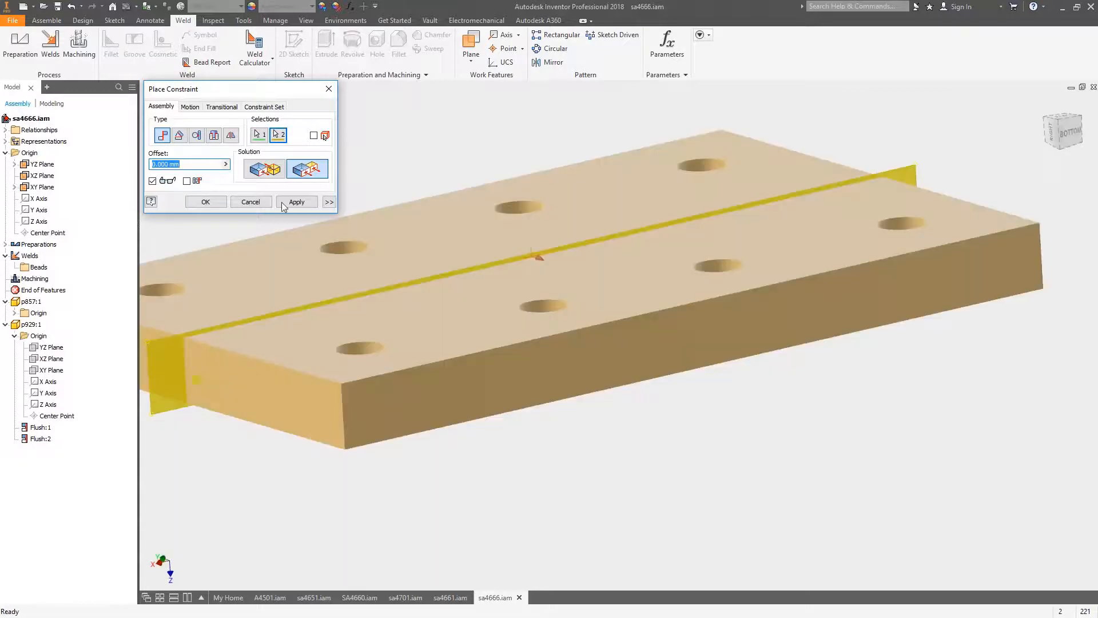
click(264, 169)
click(265, 205)
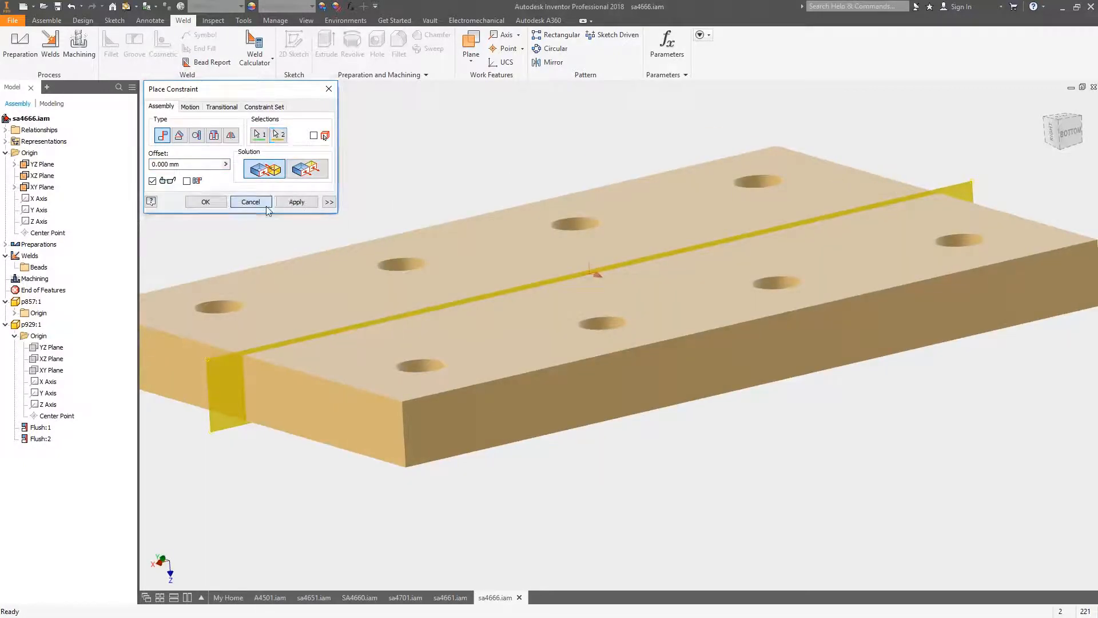
Pull the base plate clear of the origin planes and mate its YZ plane to the assembly's XZ plane at 0 mm offset.
scroll(657, 533, up, 5)
shift+middle_drag(657, 532, 640, 509)
drag(641, 509, 583, 484)
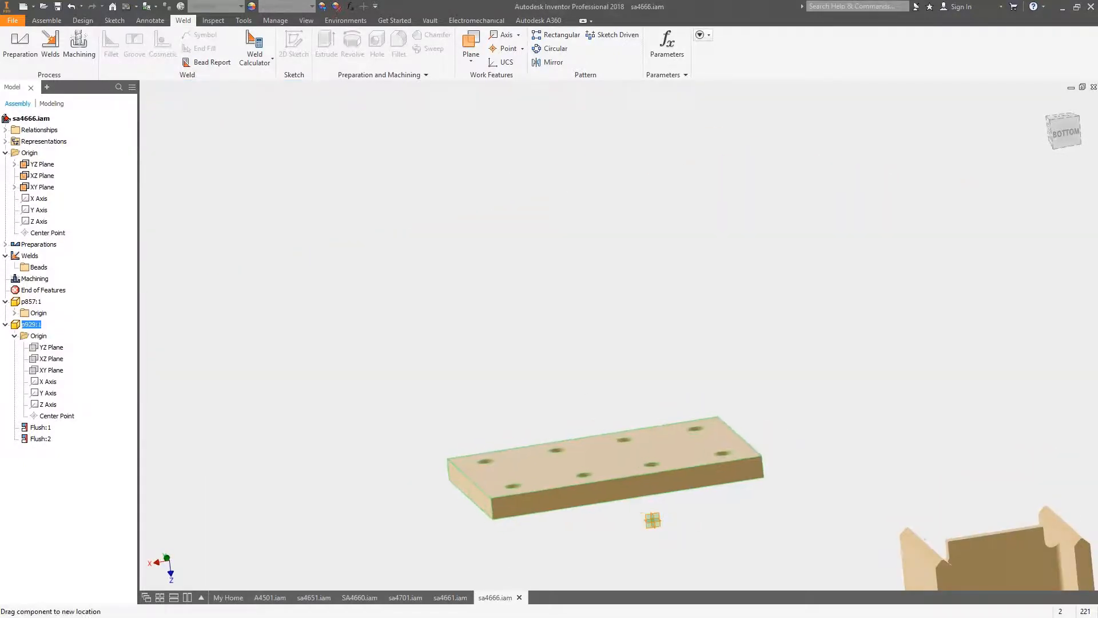
key(c)
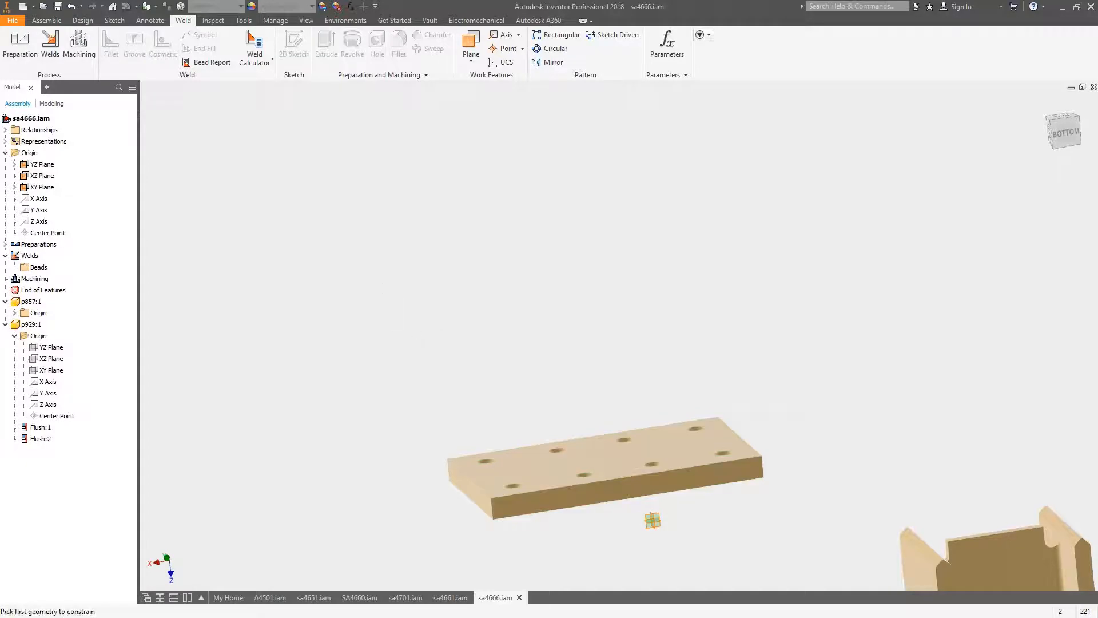
scroll(646, 531, down, 5)
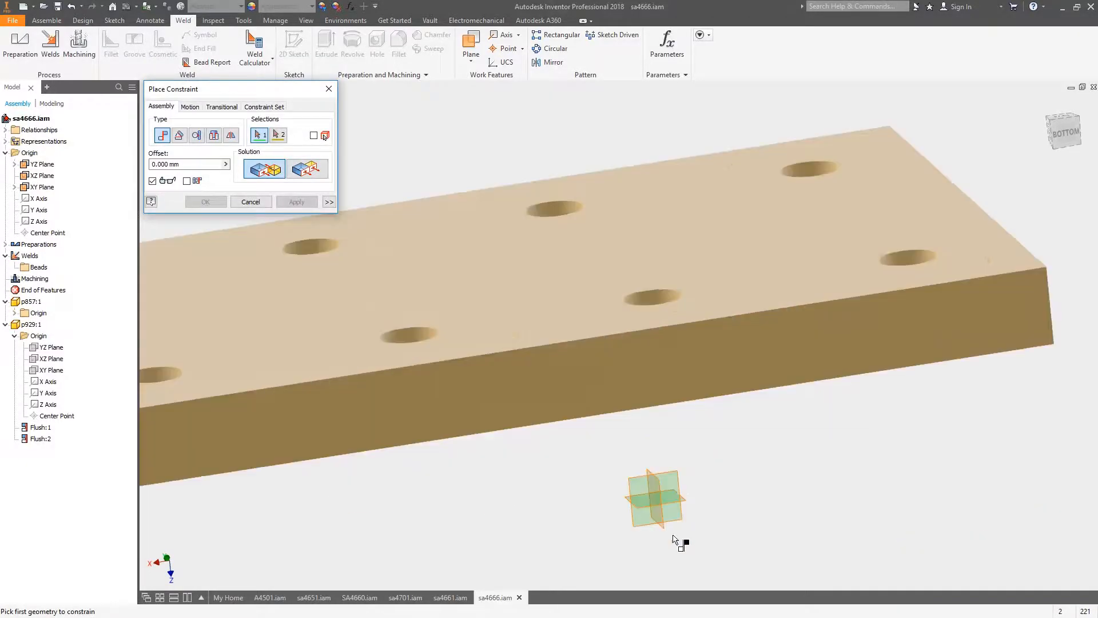
click(678, 529)
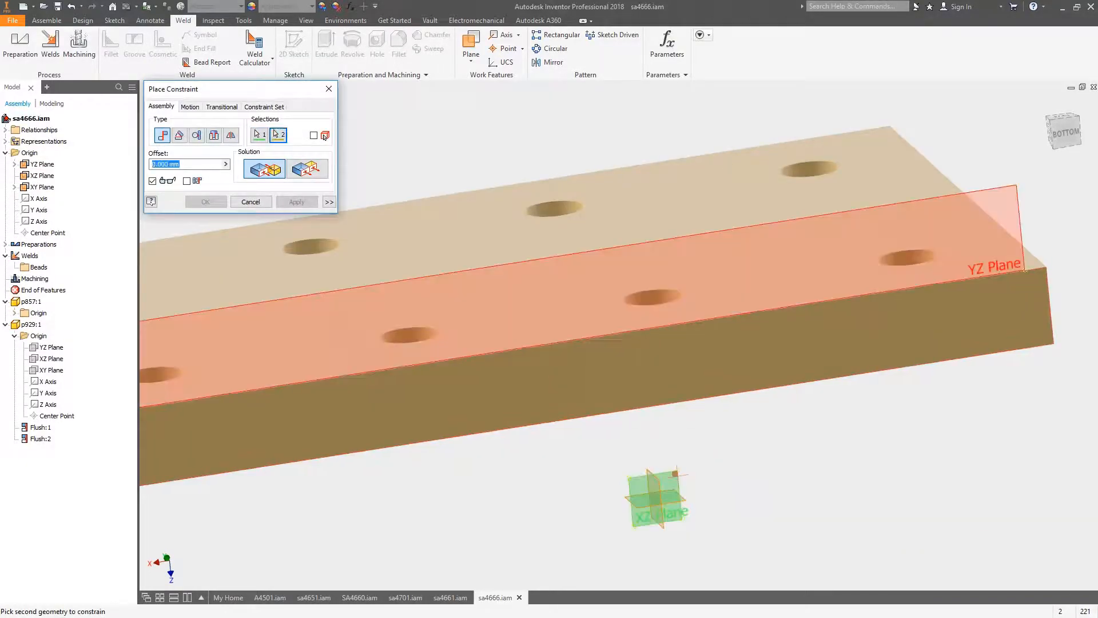
click(53, 347)
click(251, 202)
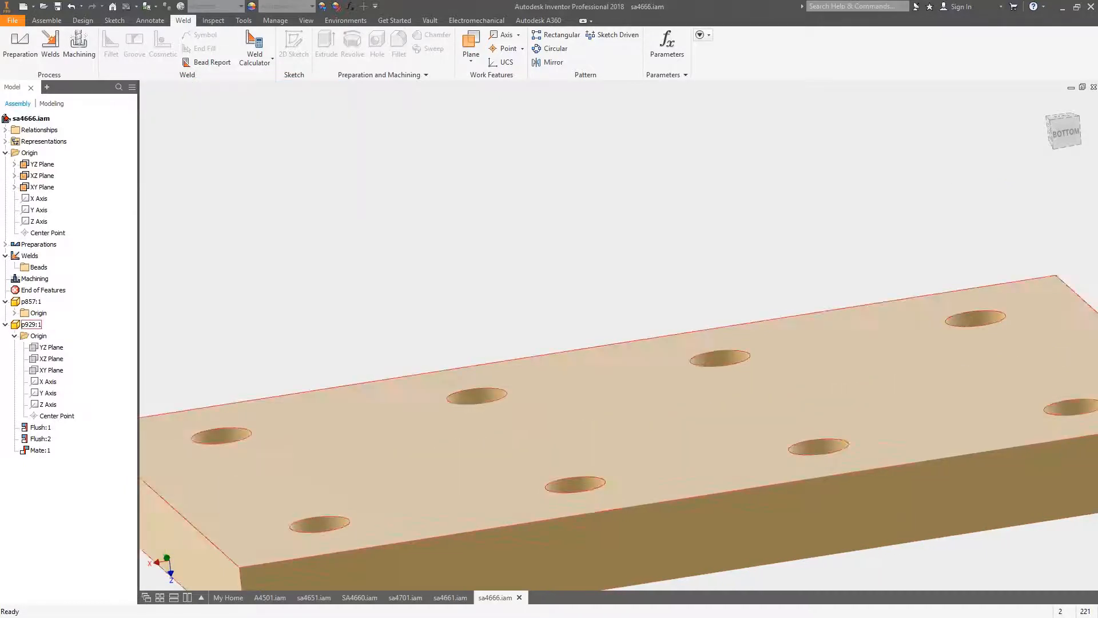
scroll(605, 378, up, 4)
scroll(618, 337, up, 3)
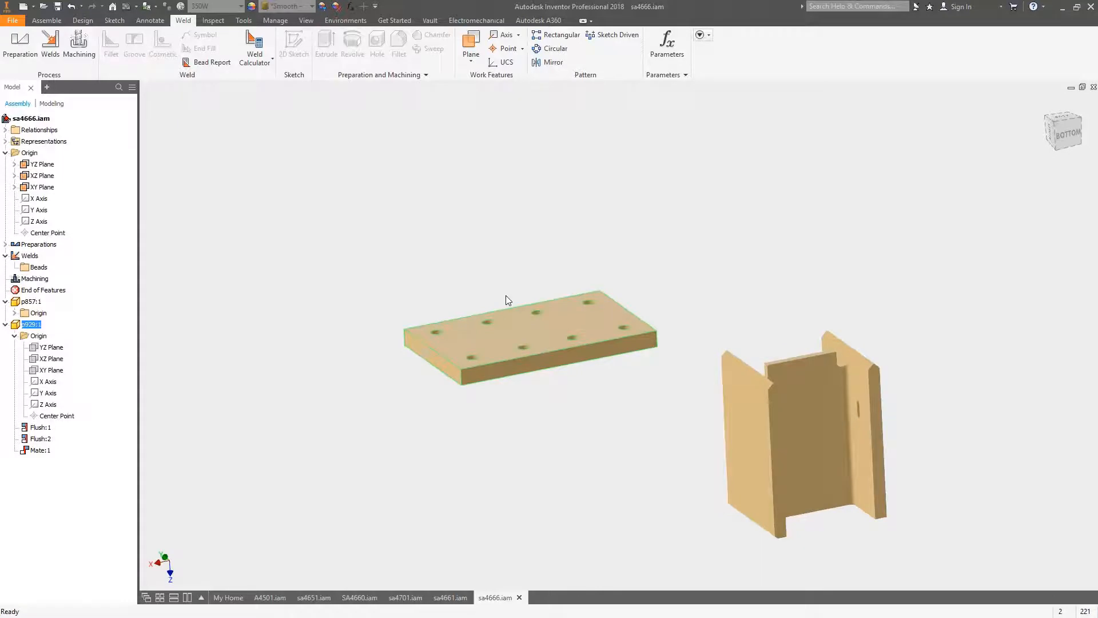
scroll(509, 286, down, 5)
middle_drag(518, 297, 531, 243)
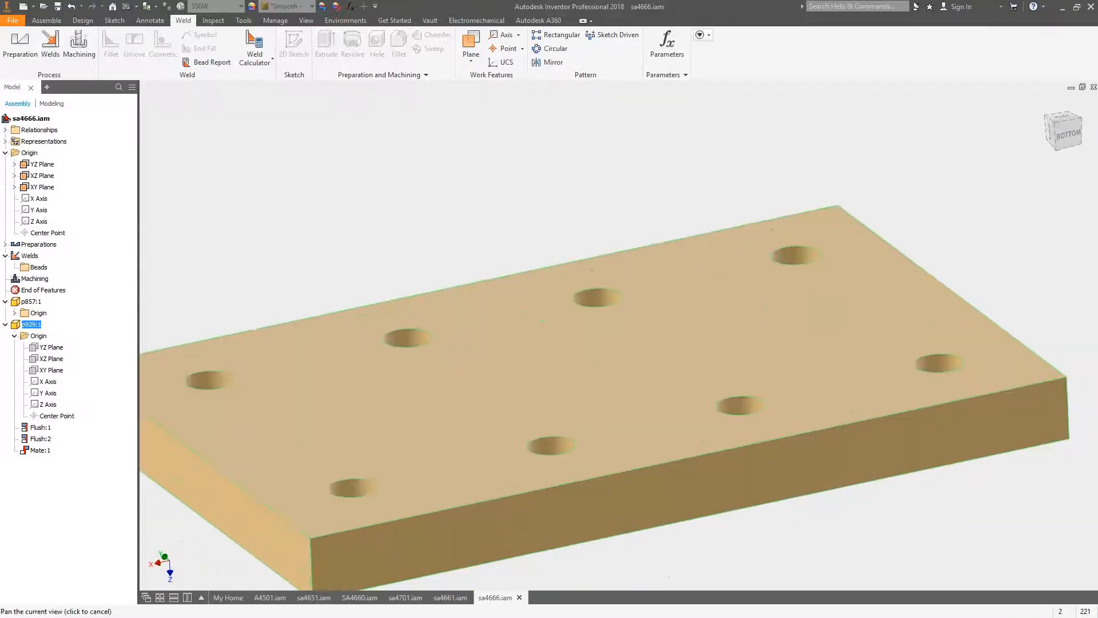
Examine the first flush constraint of base plate p929 and its offset.
scroll(527, 325, up, 3)
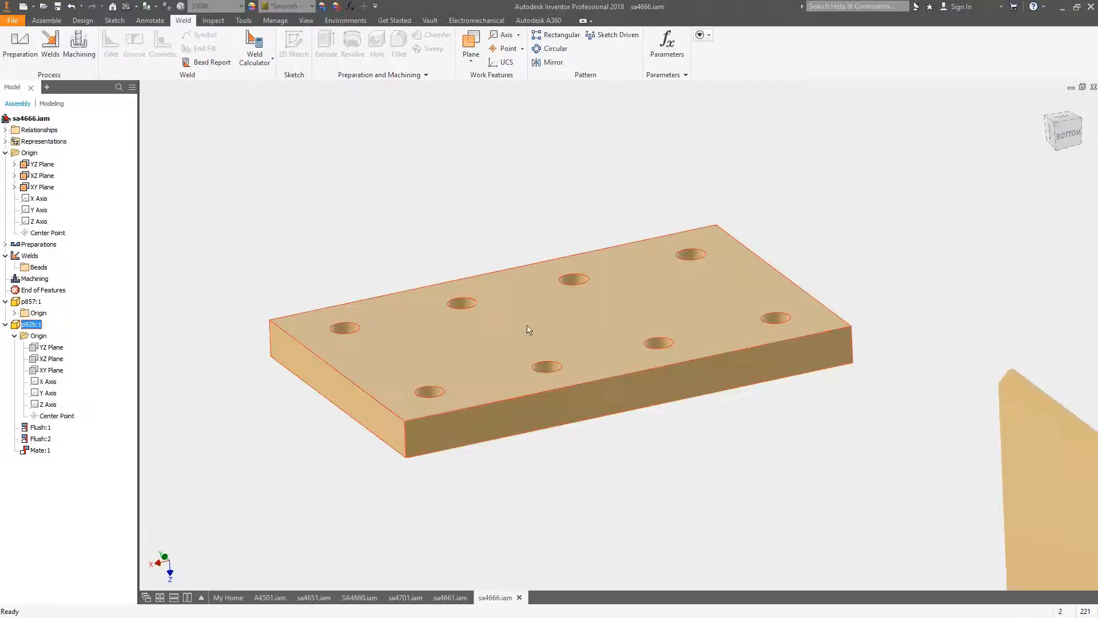
click(15, 336)
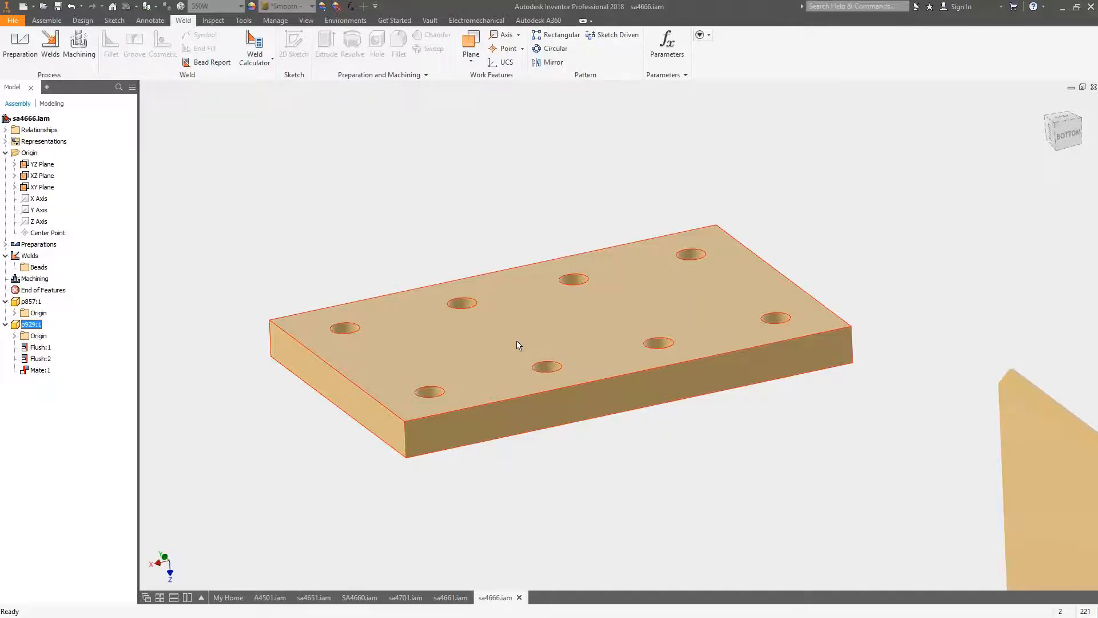
right_click(567, 333)
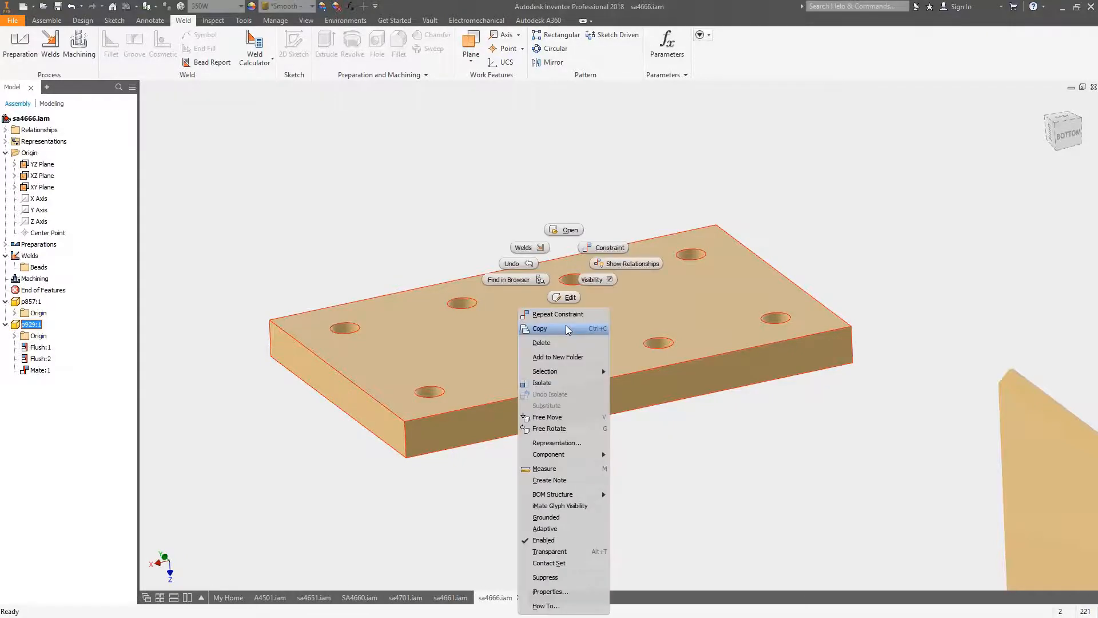
click(365, 281)
click(44, 345)
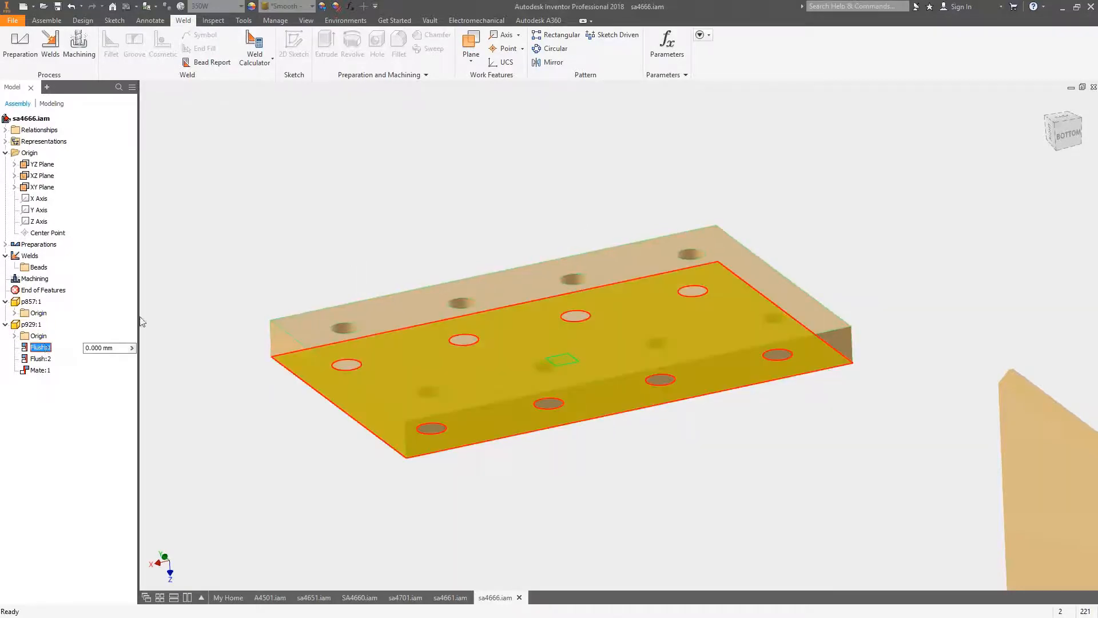
click(128, 348)
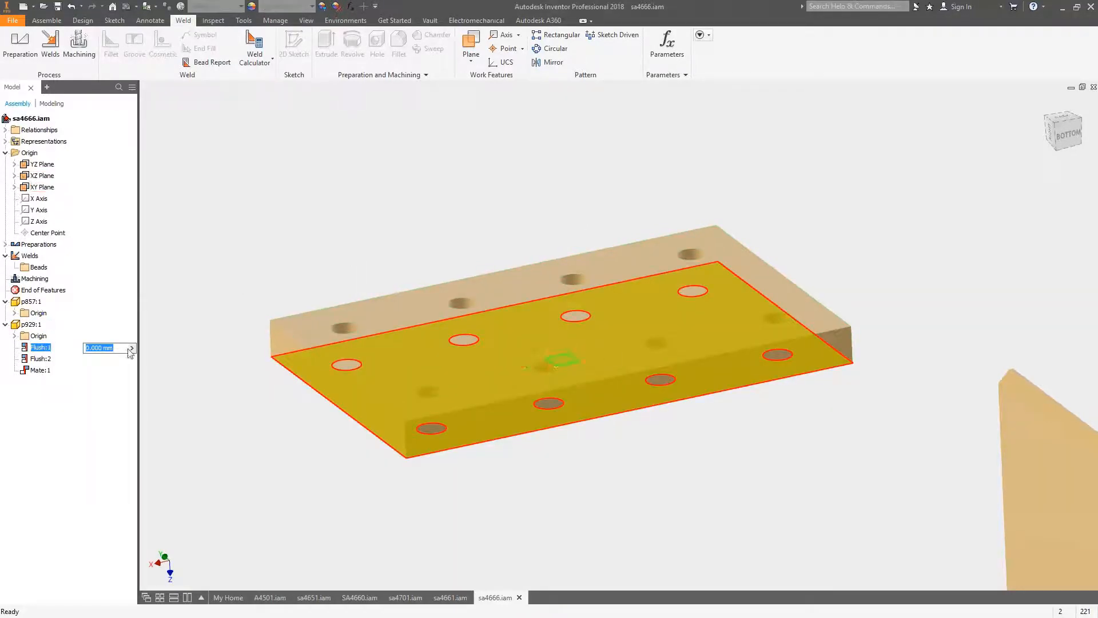
click(293, 285)
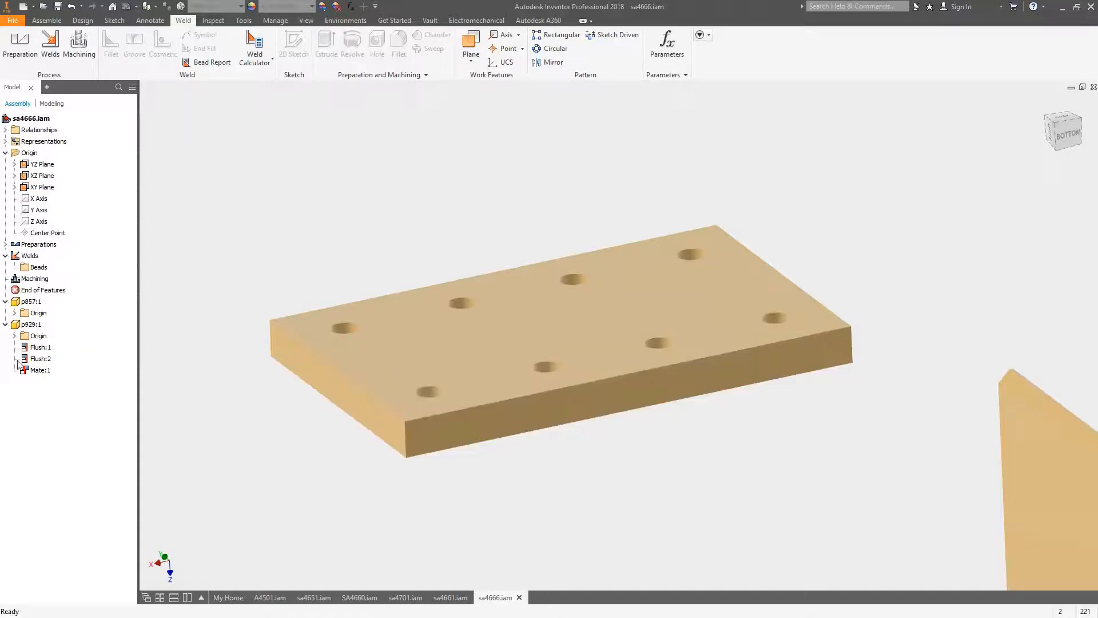
Try moving base plate p929 with its second flush constraint deleted, and undo both the move and the deletion.
right_click(28, 359)
click(48, 377)
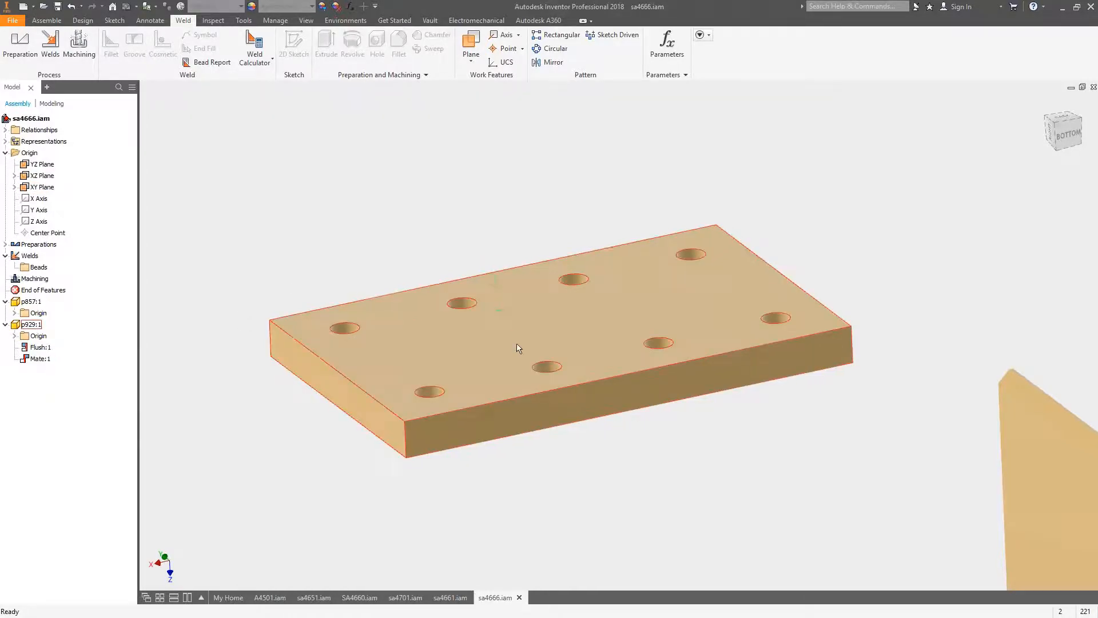
drag(518, 348, 588, 334)
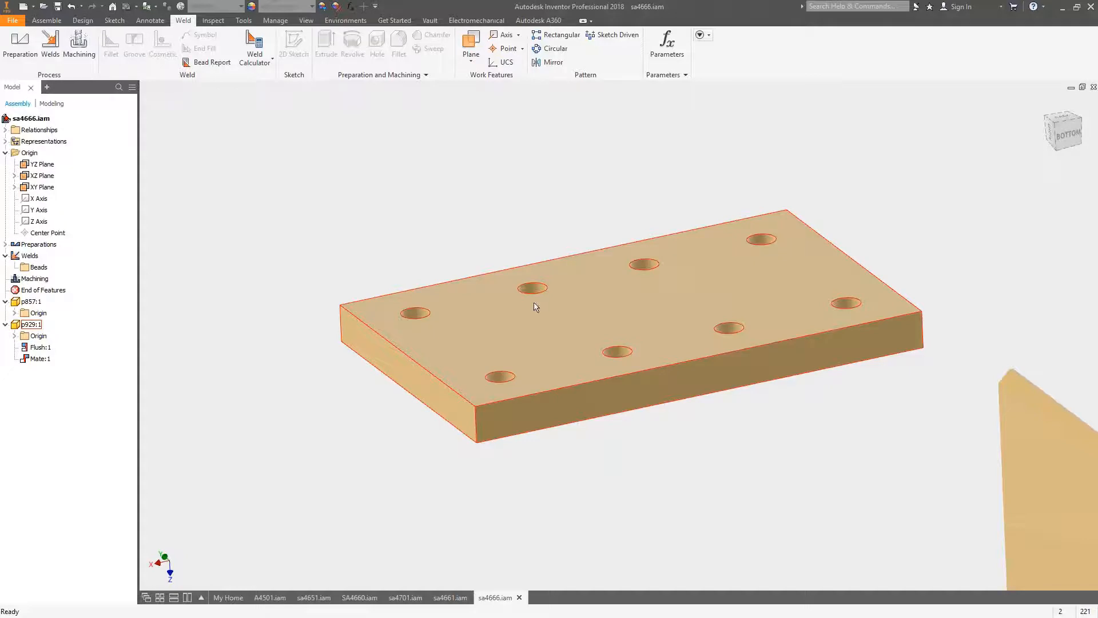
click(73, 7)
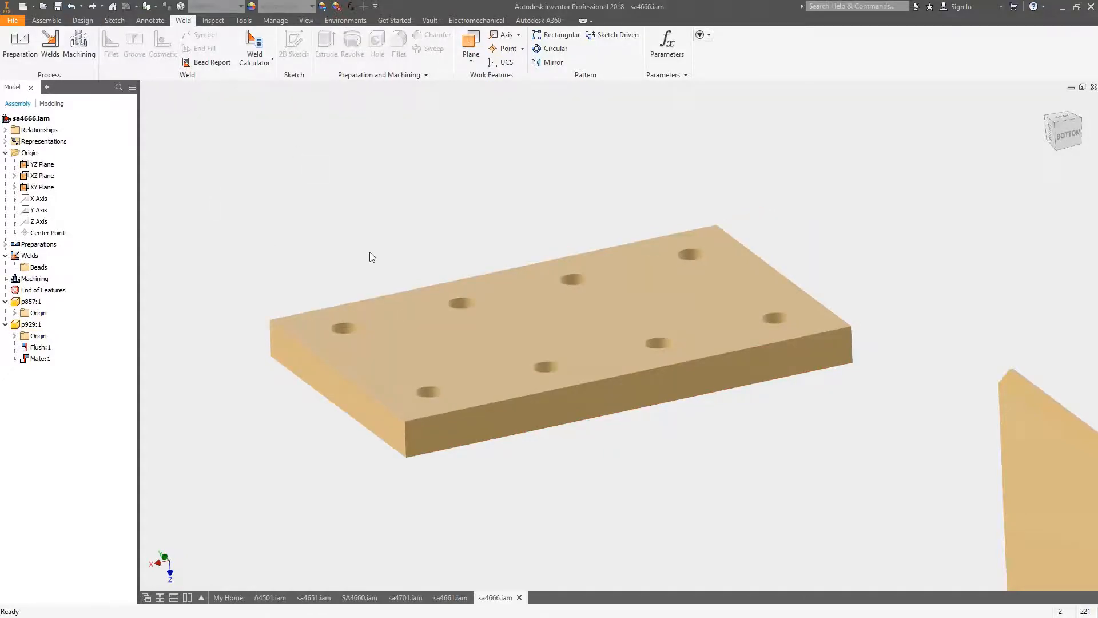
scroll(370, 252, down, 3)
middle_drag(408, 260, 423, 232)
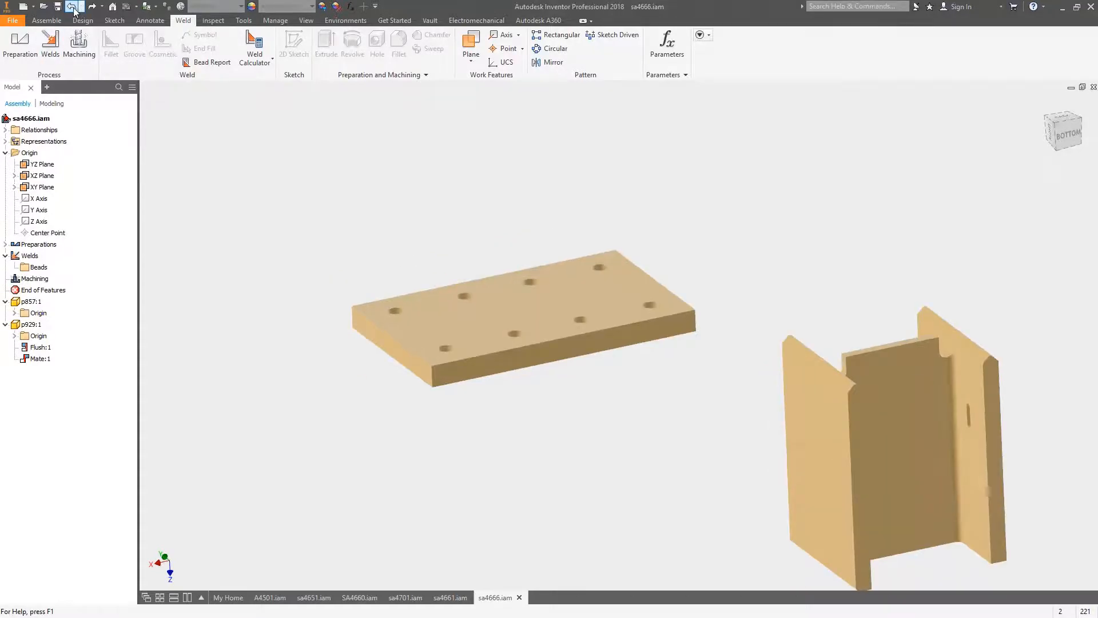
click(73, 7)
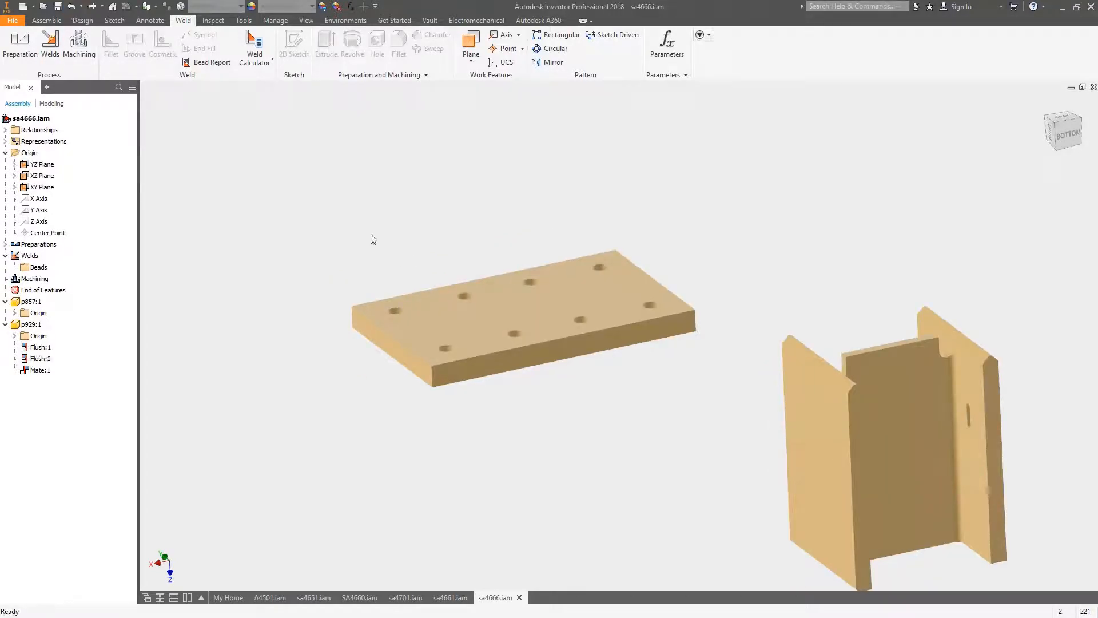
Ground base plate p929 and mate its large drilled face to the unchamfered end face of p857 at 0 mm offset.
right_click(507, 326)
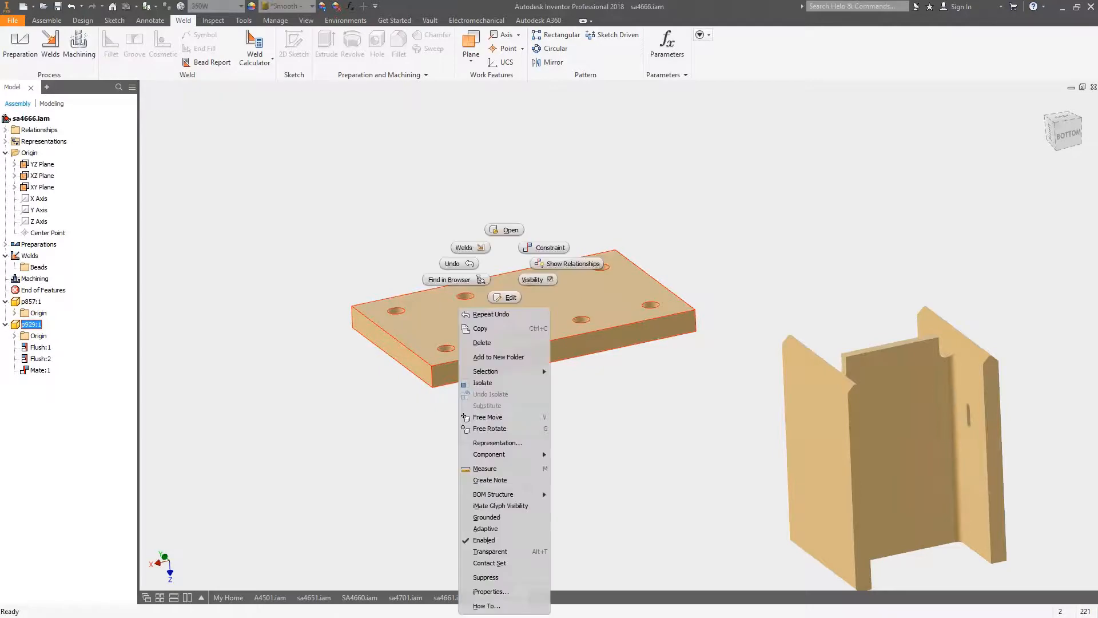
click(487, 517)
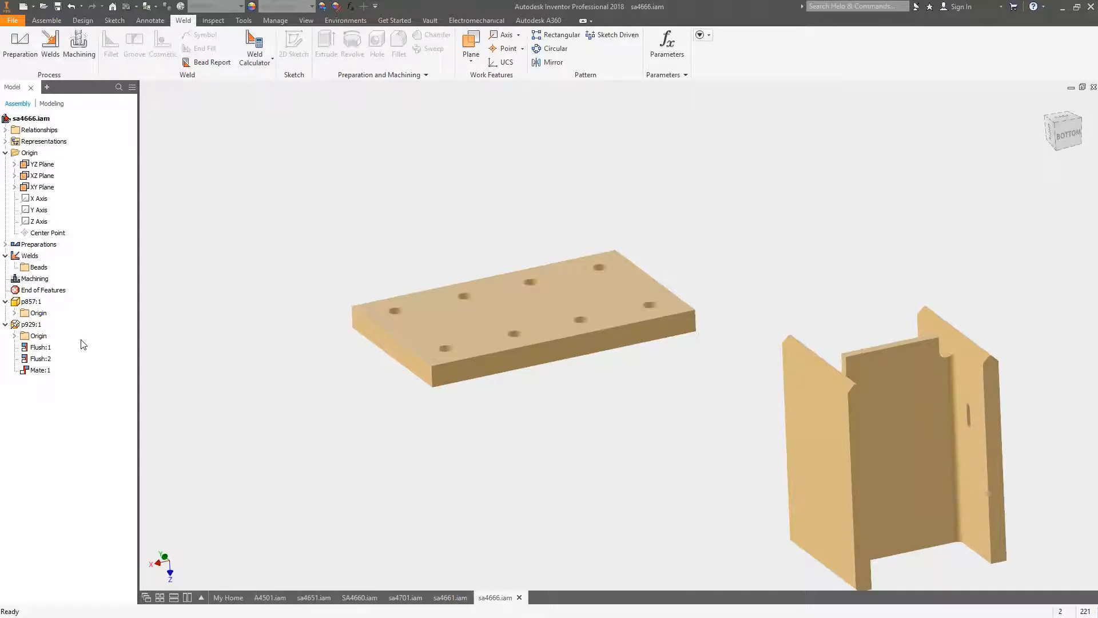
key(c)
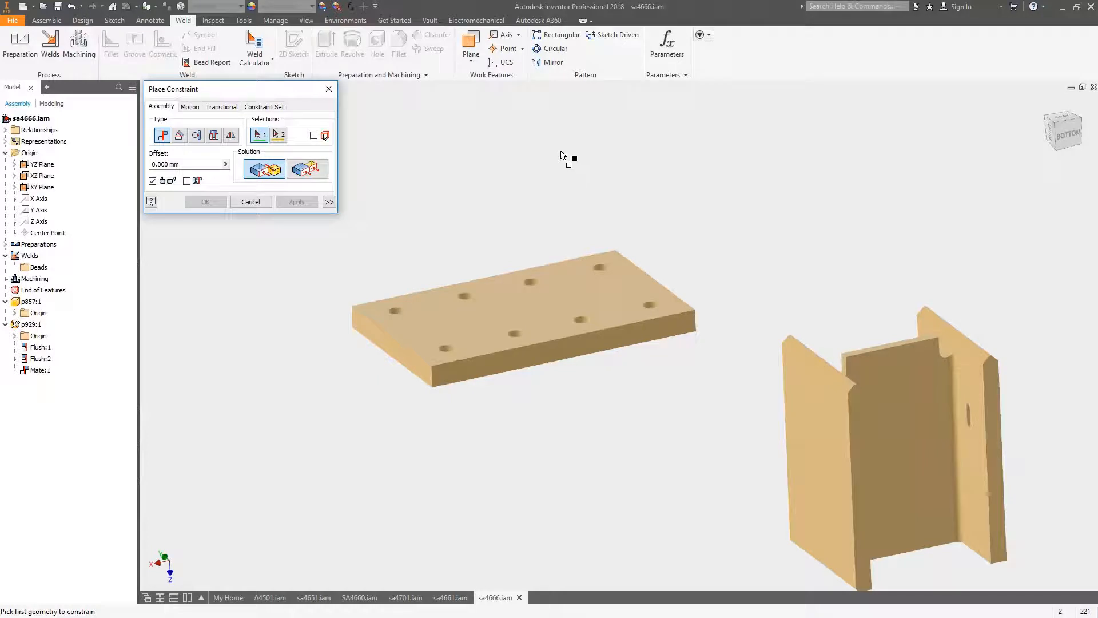
middle_drag(787, 248, 696, 204)
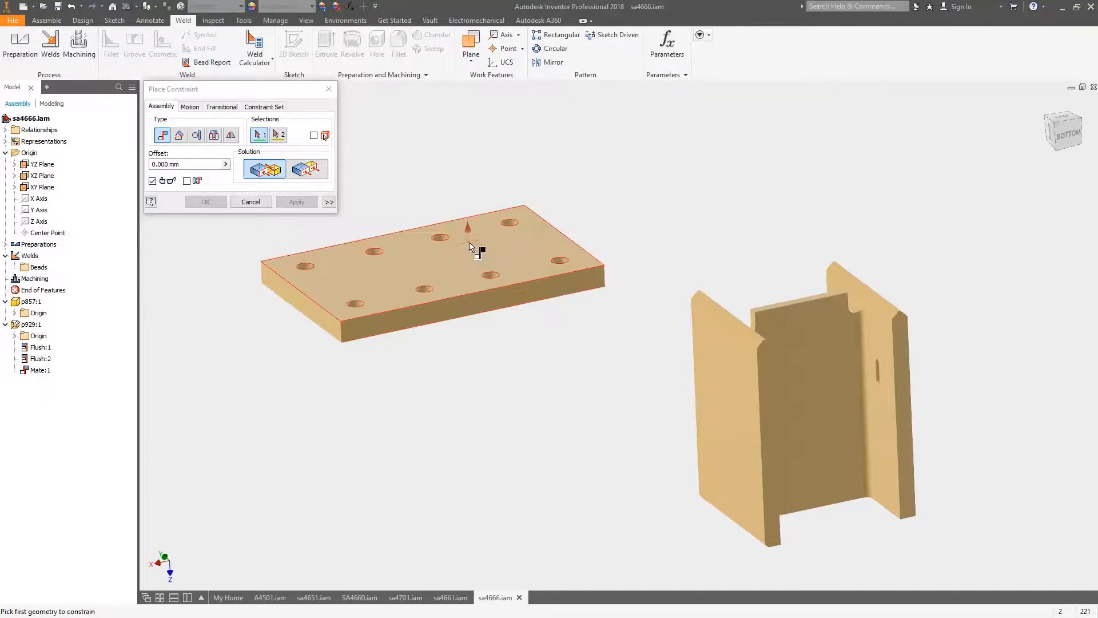
mouse_move(469, 246)
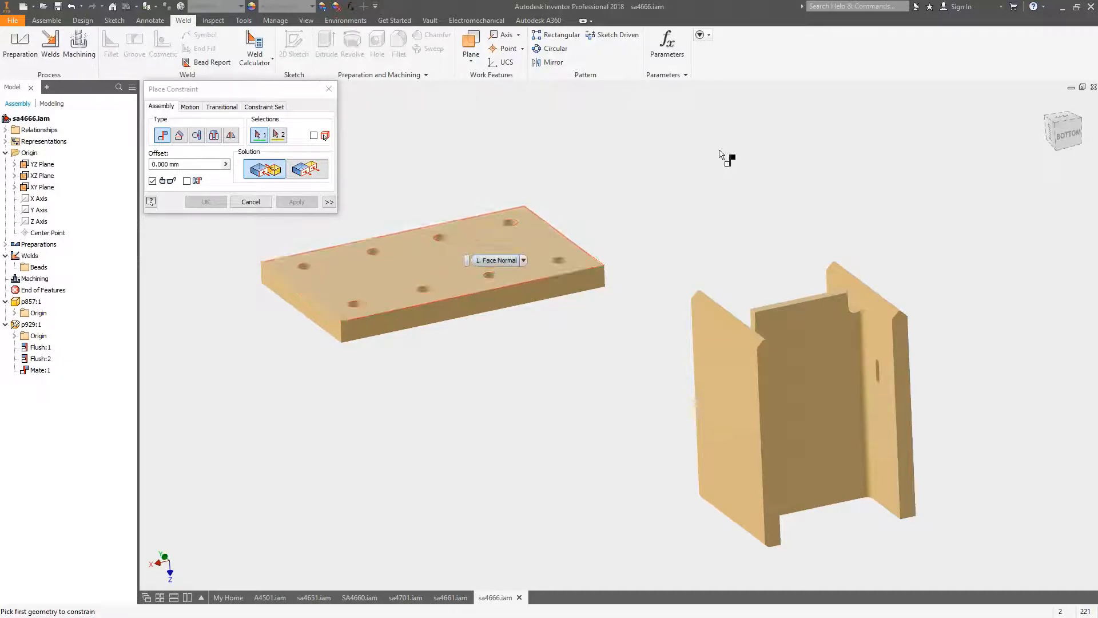
click(450, 267)
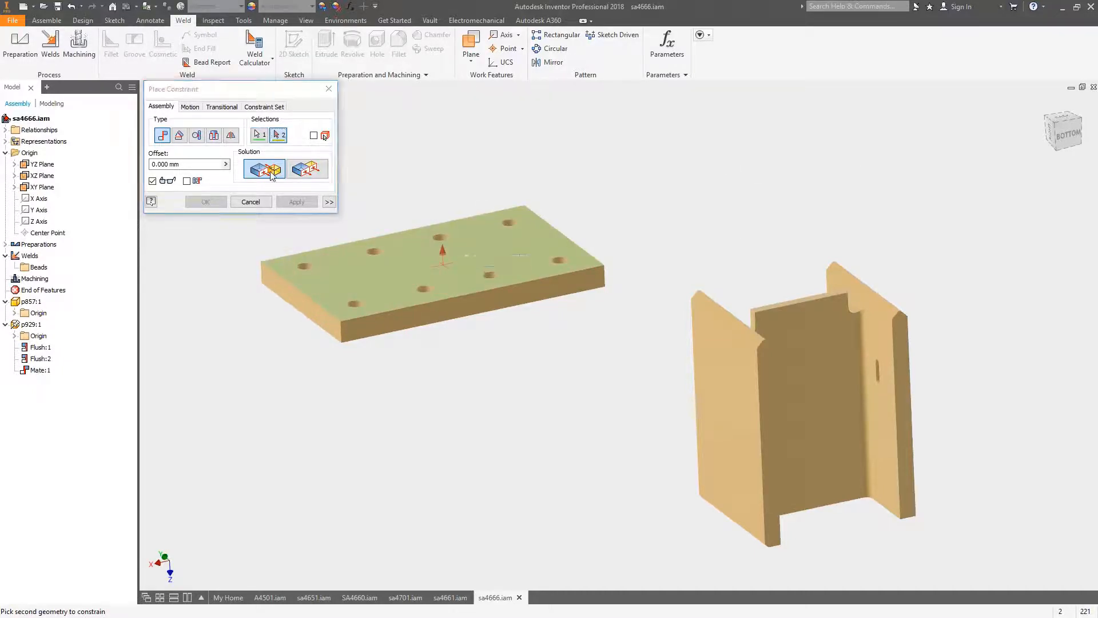
shift+middle_drag(769, 577, 771, 534)
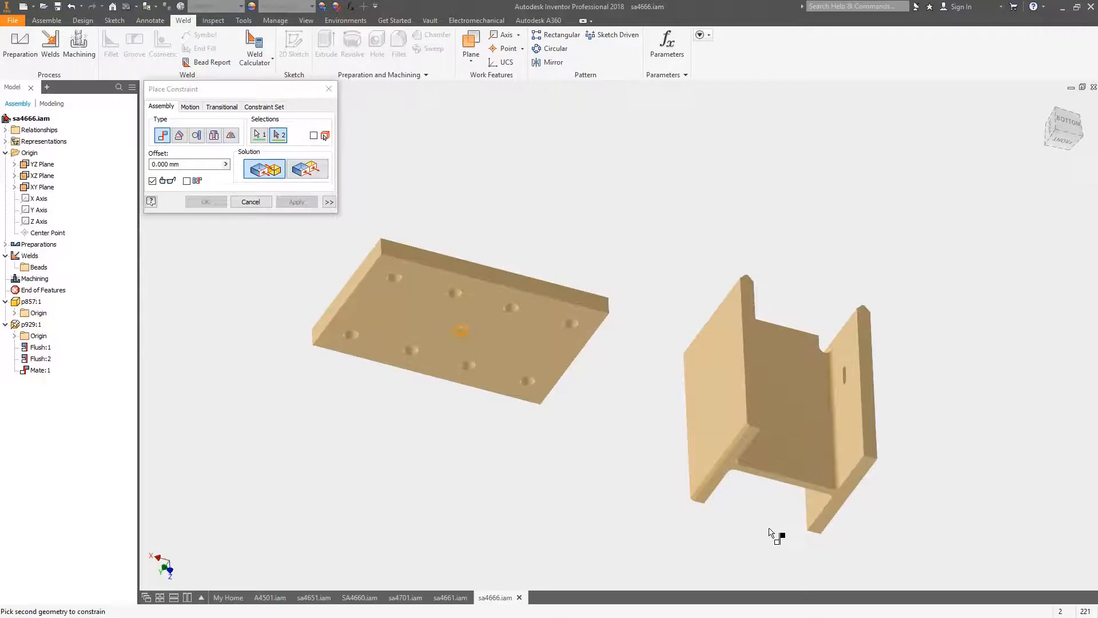
click(725, 469)
click(297, 202)
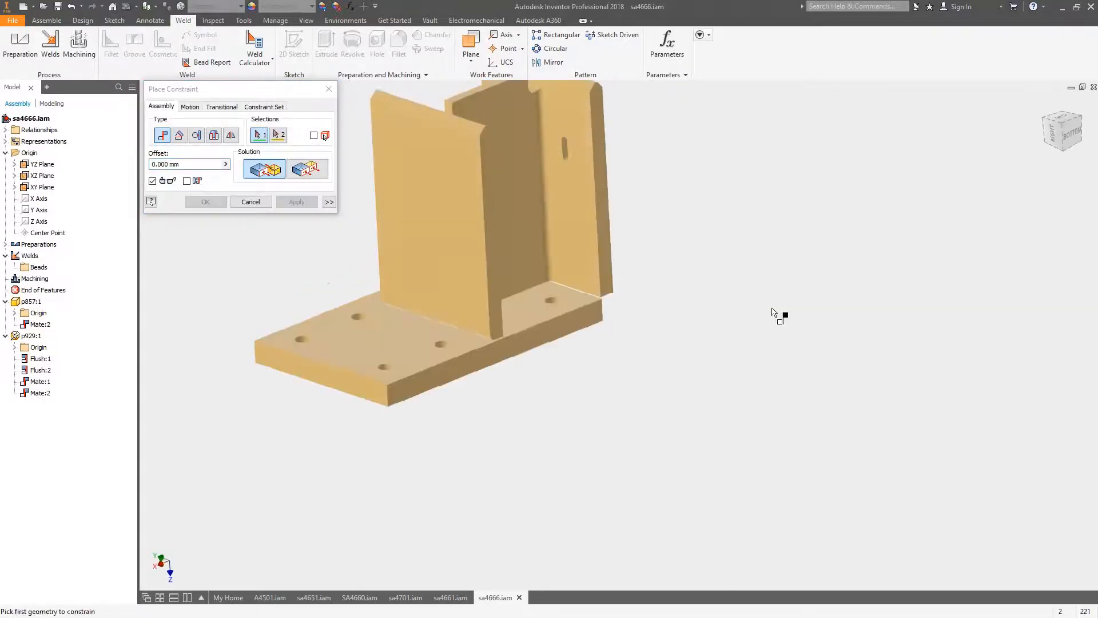
scroll(685, 358, down, 1)
click(252, 202)
Slide p857 across the base plate's face to test its remaining freedom of movement.
drag(437, 260, 420, 355)
shift+middle_drag(420, 355, 474, 281)
mouse_move(474, 281)
mouse_down()
mouse_move(489, 293)
mouse_move(430, 288)
mouse_move(454, 276)
mouse_up()
scroll(608, 275, up, 1)
shift+middle_drag(454, 276, 512, 286)
middle_drag(288, 347, 296, 343)
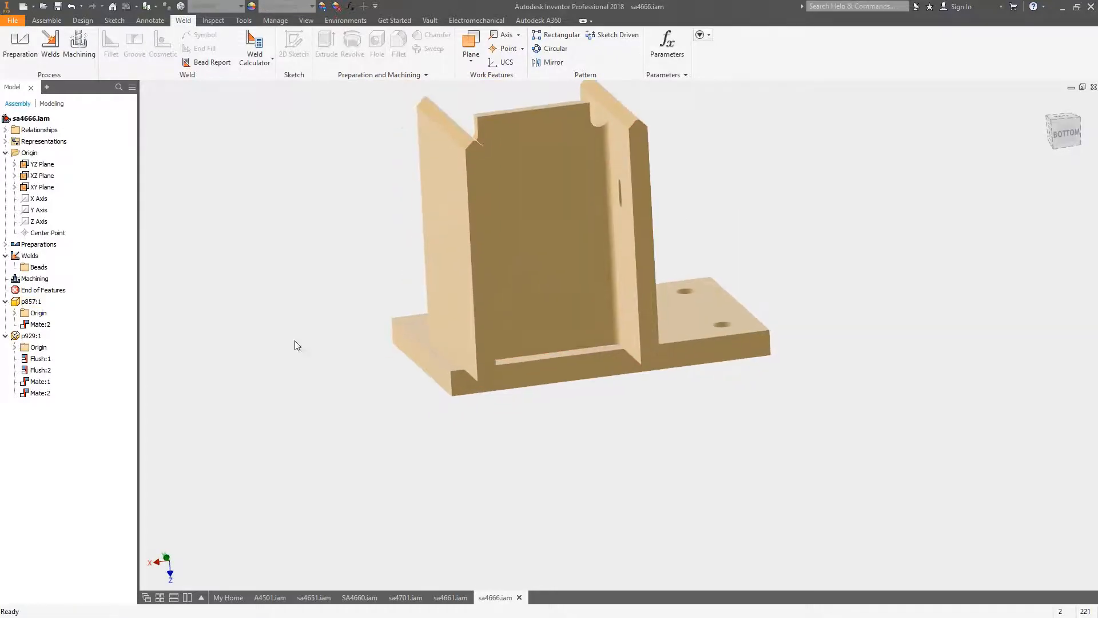
Mate p857's XZ plane to the base plate's YZ plane at 0 mm offset and test p857's remaining movement.
click(14, 313)
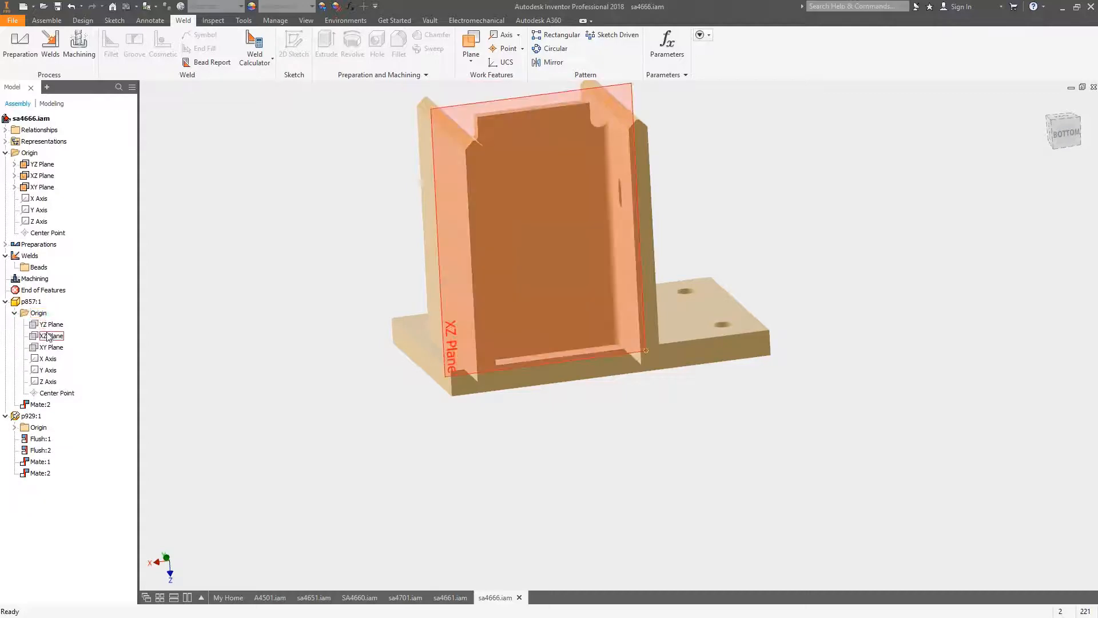
click(48, 336)
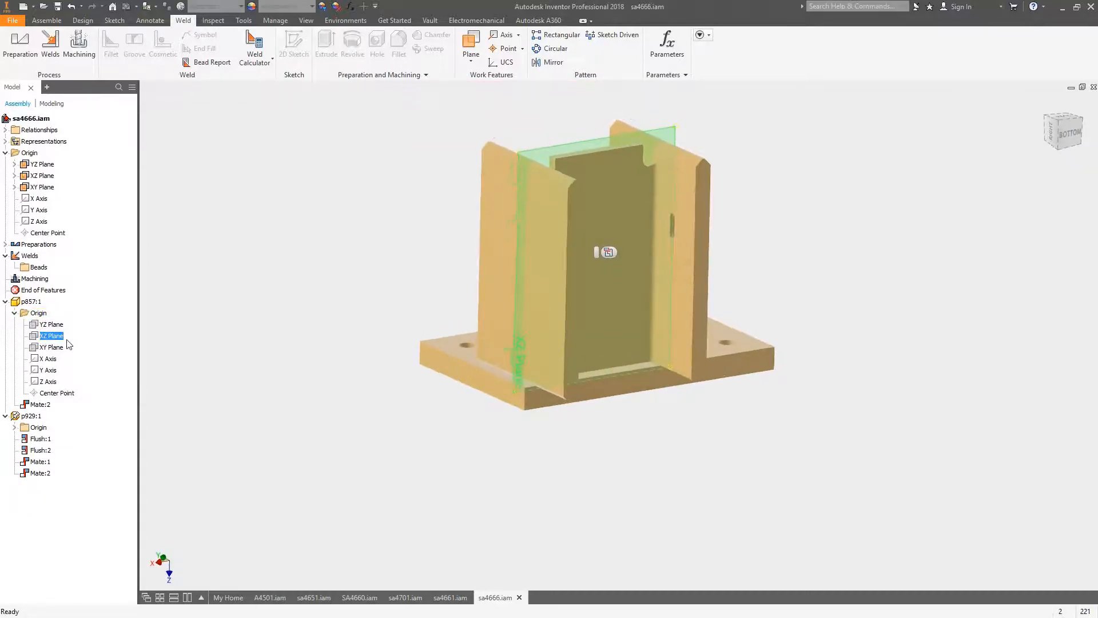
key(c)
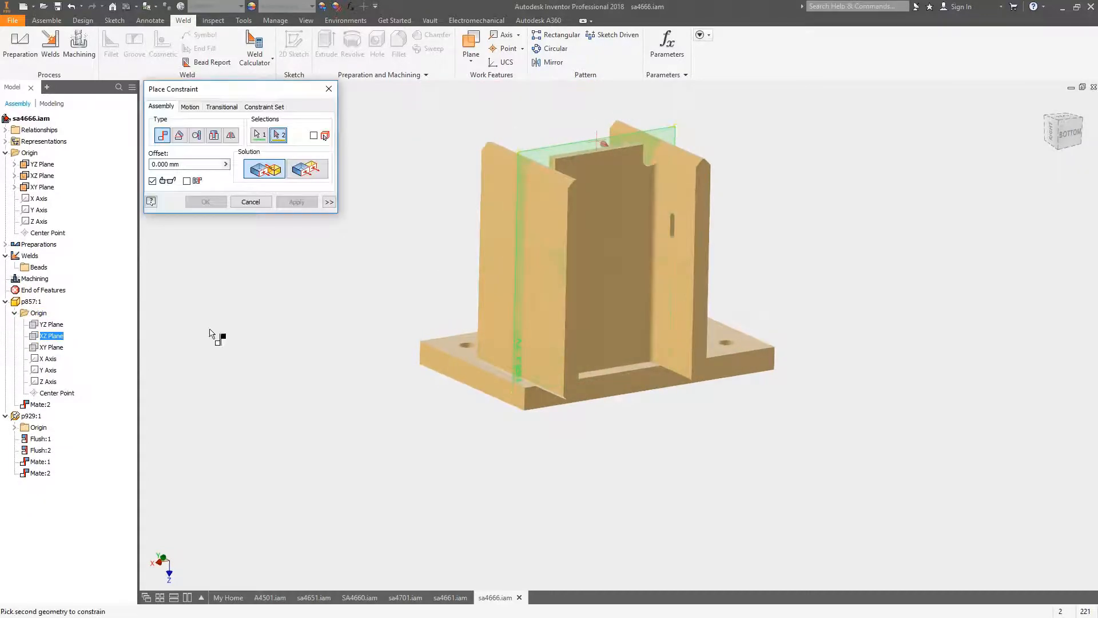
click(14, 427)
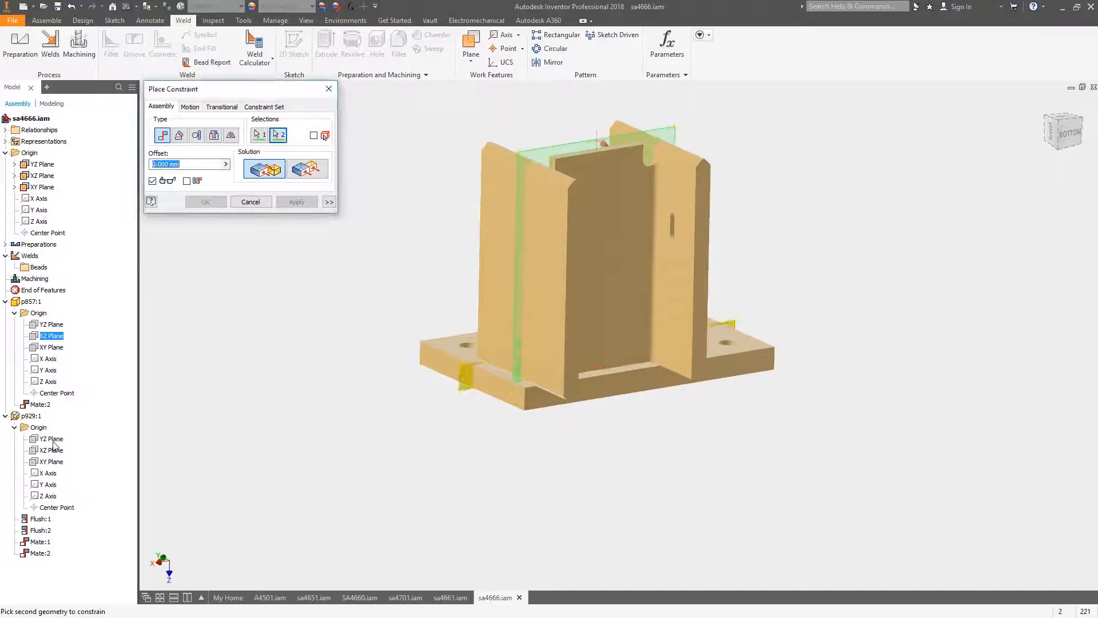
click(54, 444)
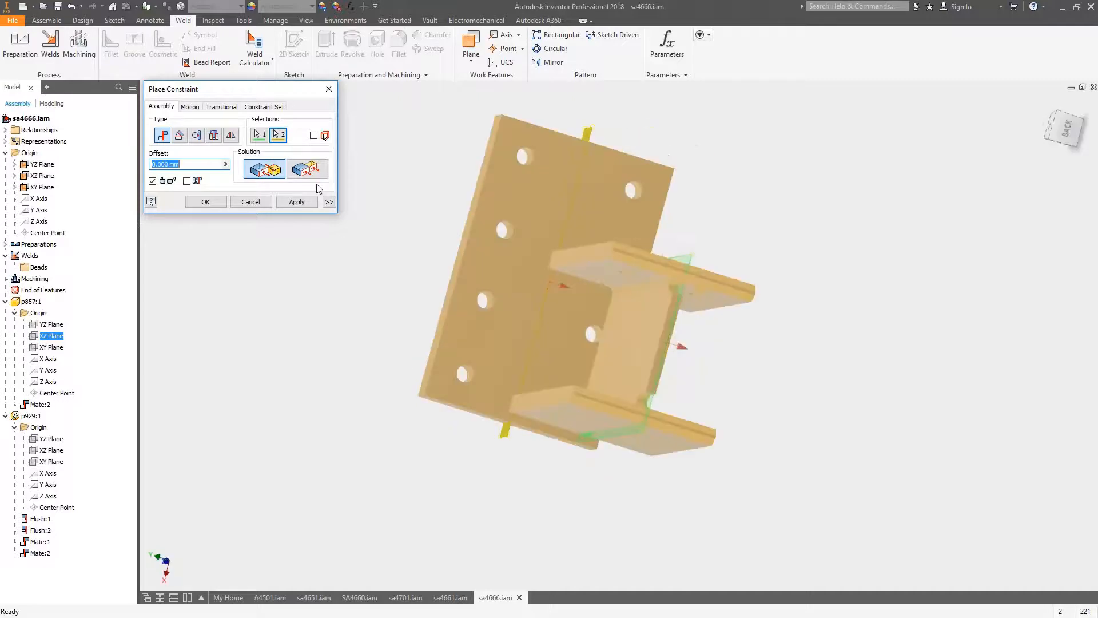
click(295, 172)
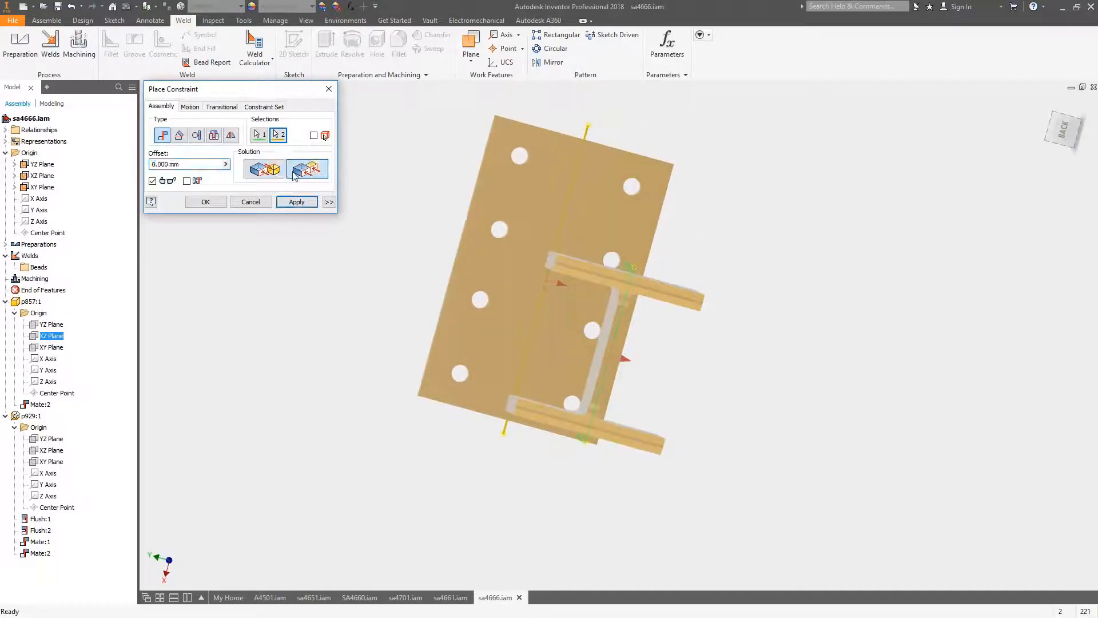
click(296, 202)
key(F6)
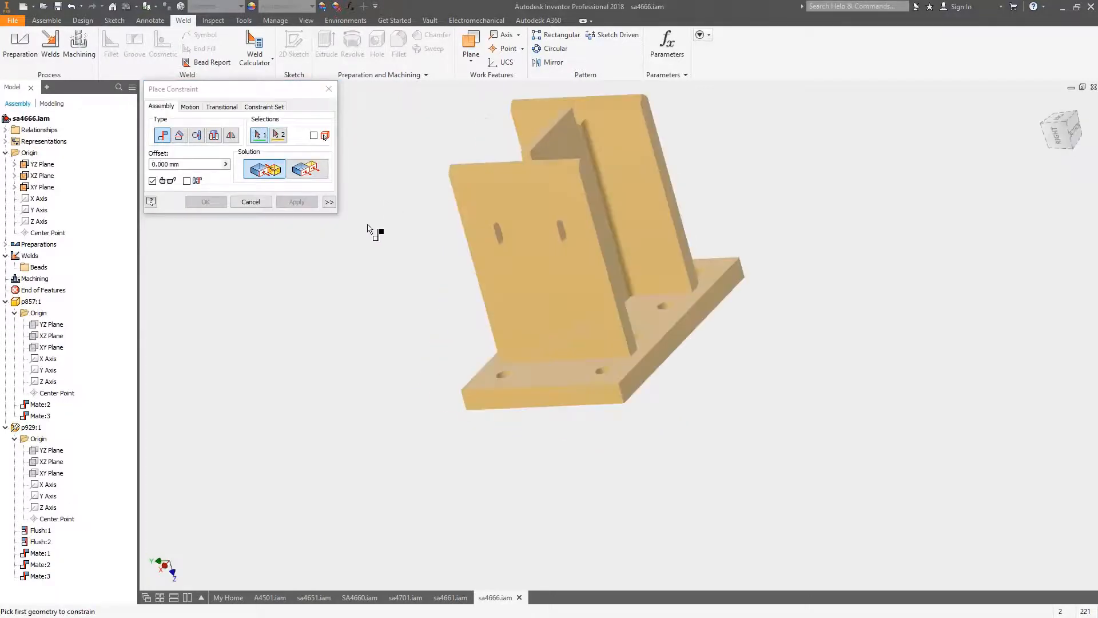
key(Escape)
drag(568, 317, 595, 306)
click(443, 279)
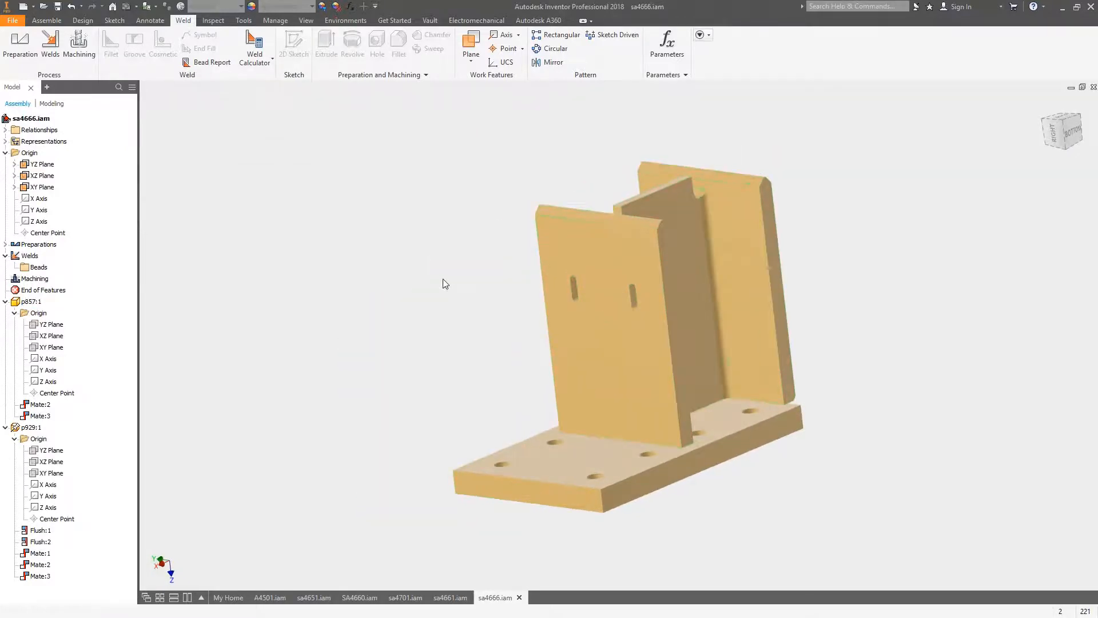
Mate the base plate's XZ plane to p857's XY plane at 0 mm offset and check that p857 is locked.
key(c)
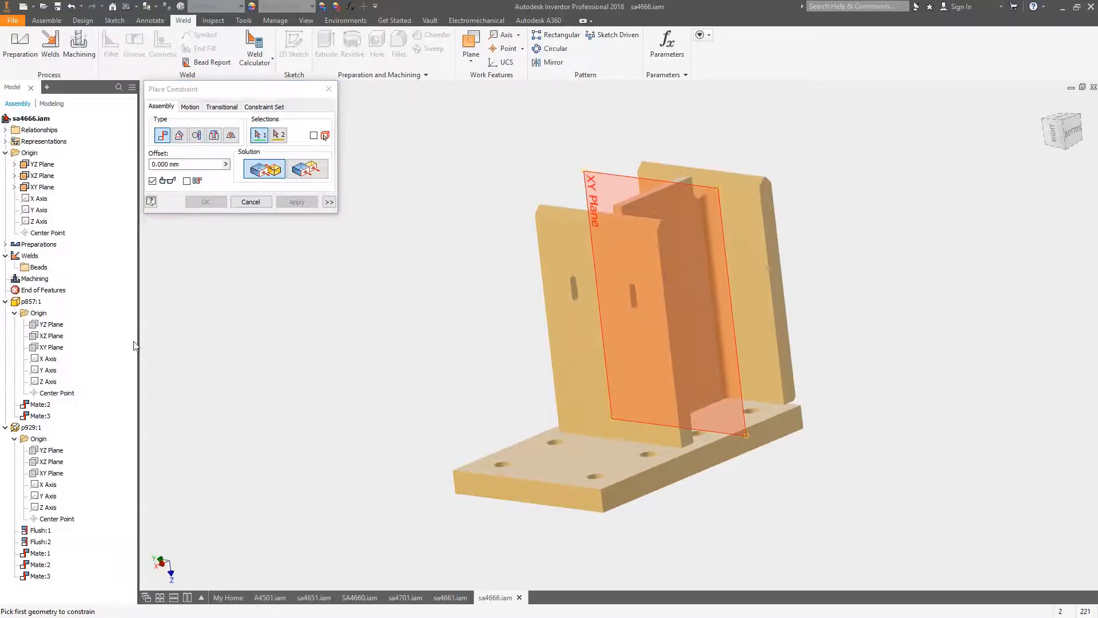
click(51, 472)
shift+middle_drag(407, 237, 652, 188)
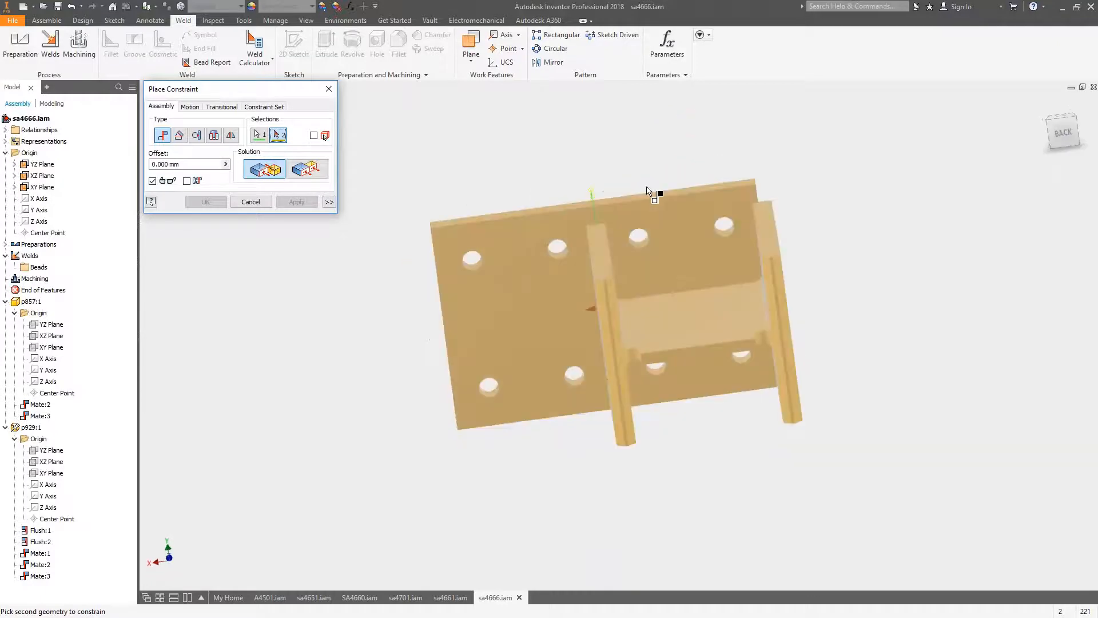
click(307, 170)
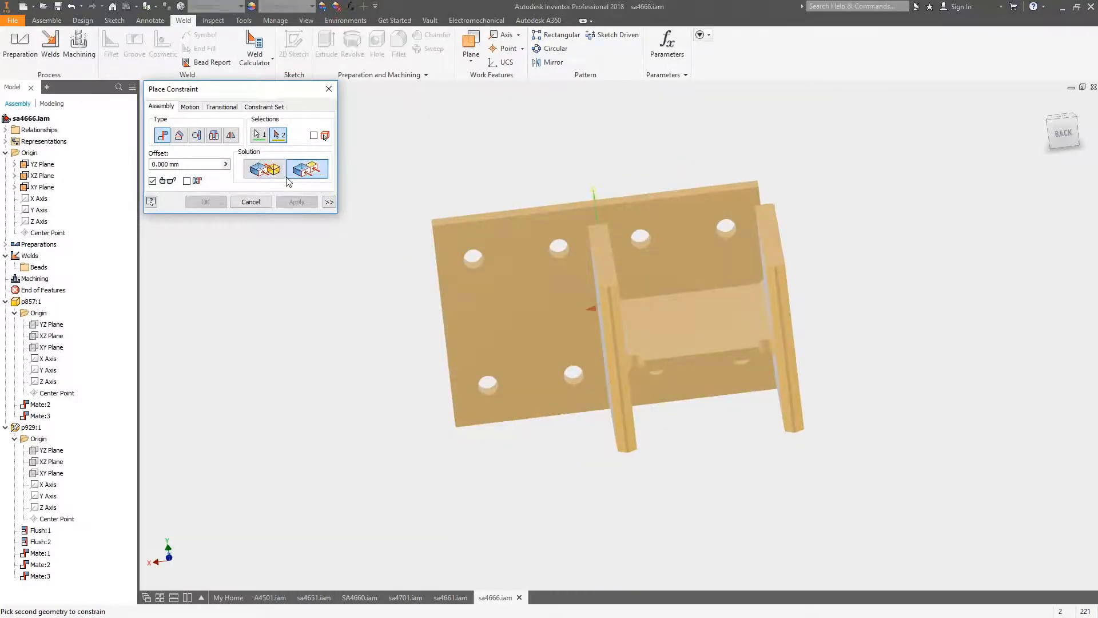
shift+middle_drag(299, 172, 143, 279)
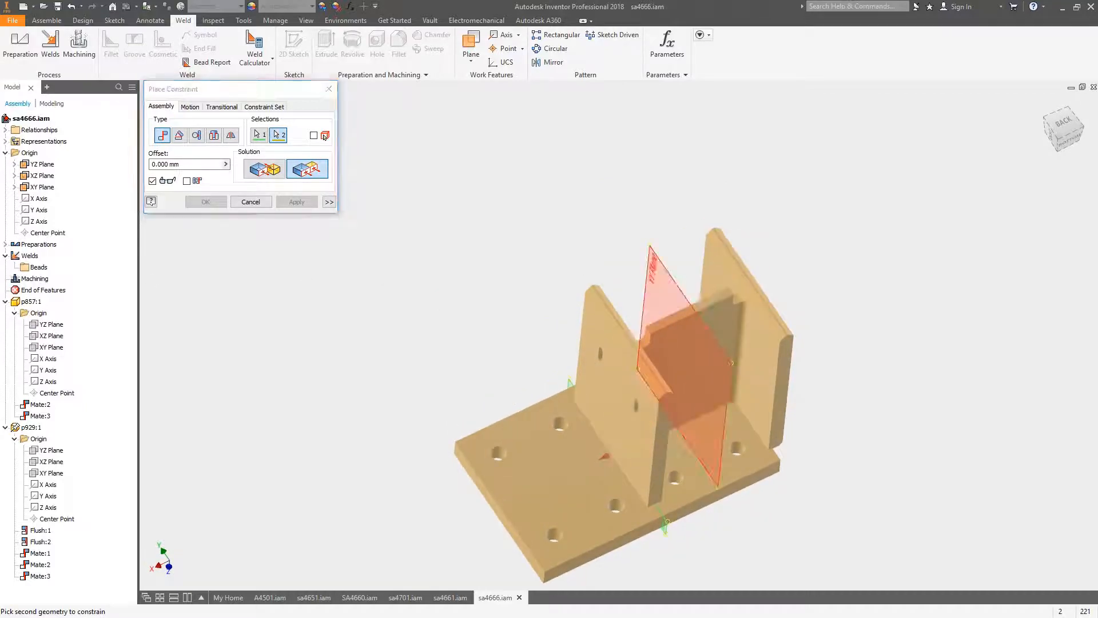
click(45, 347)
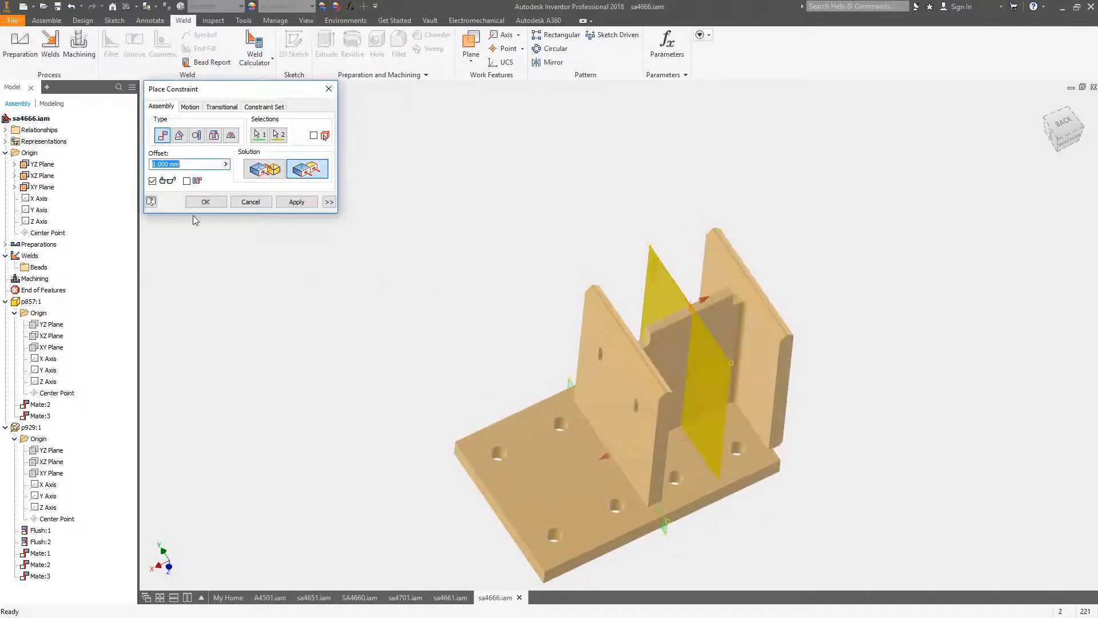
click(265, 169)
click(297, 206)
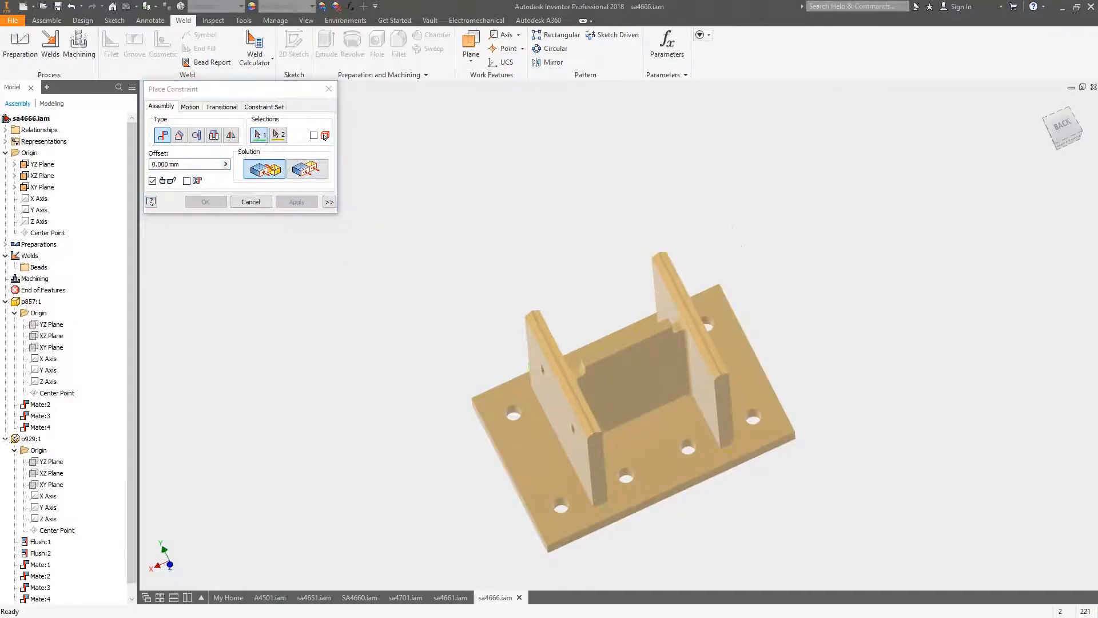
click(250, 202)
click(591, 378)
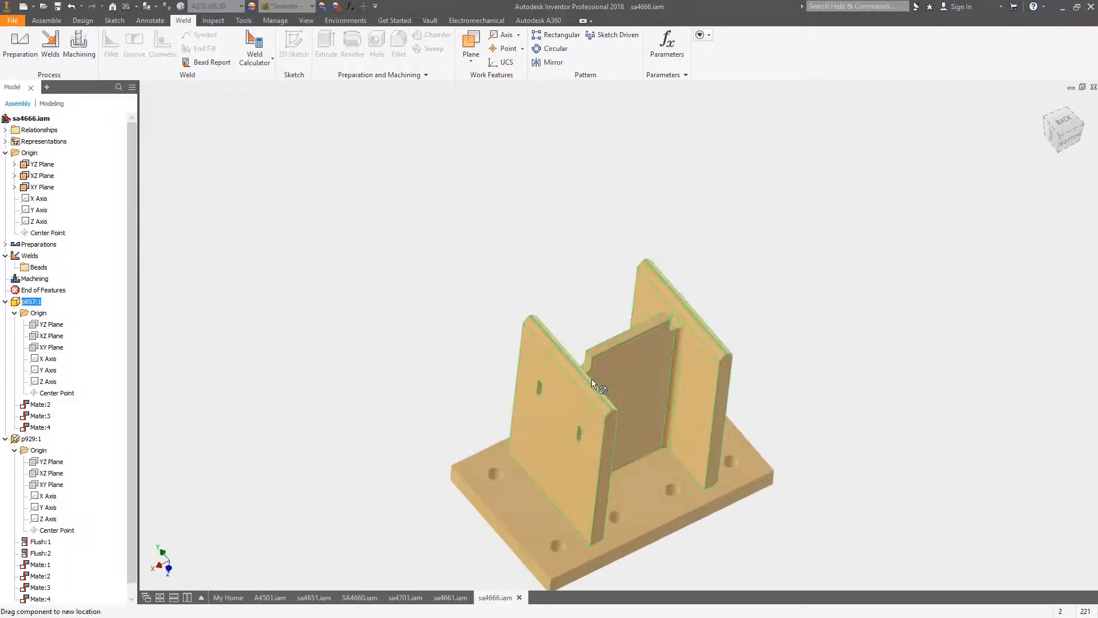
Ground p857 in the sa4666 weldment and collapse the p857 and p929 entries in the model tree.
shift+middle_drag(591, 378, 565, 352)
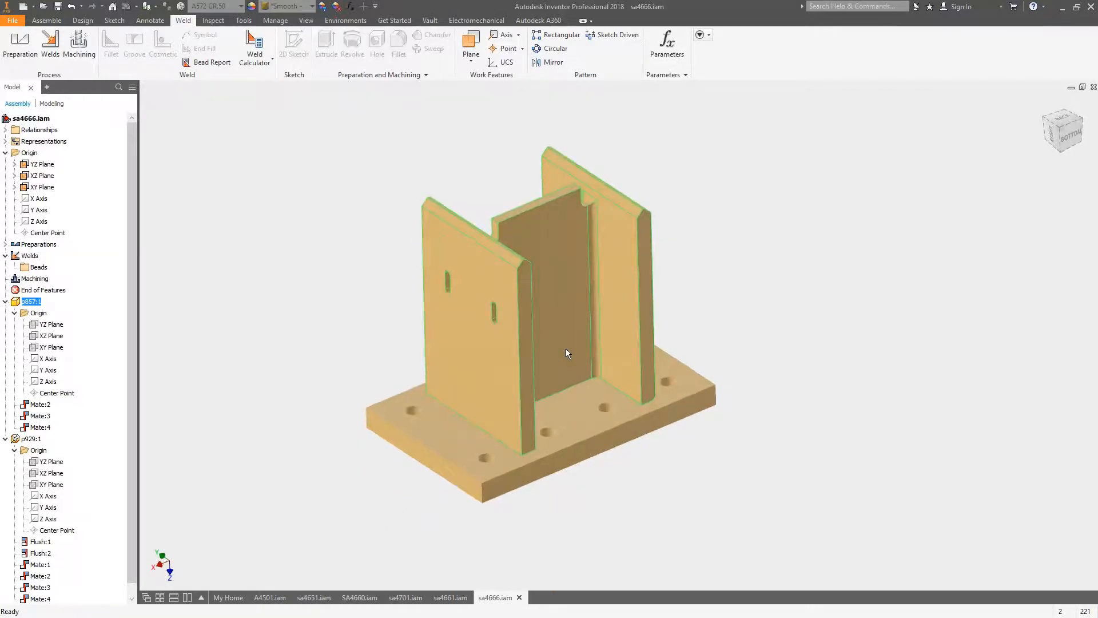
click(5, 439)
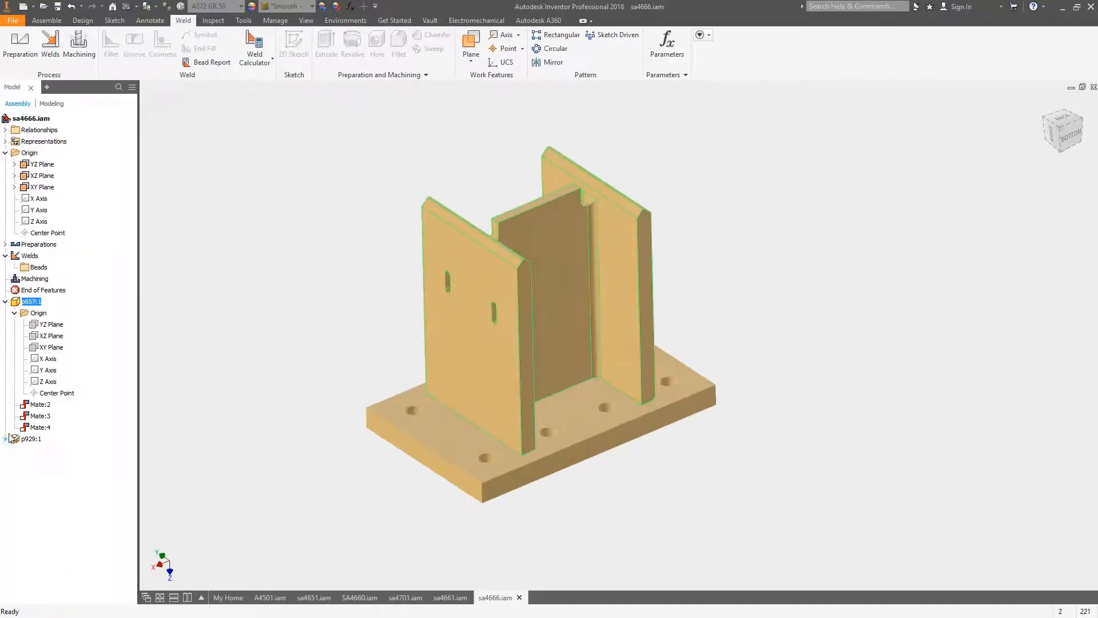
right_click(29, 303)
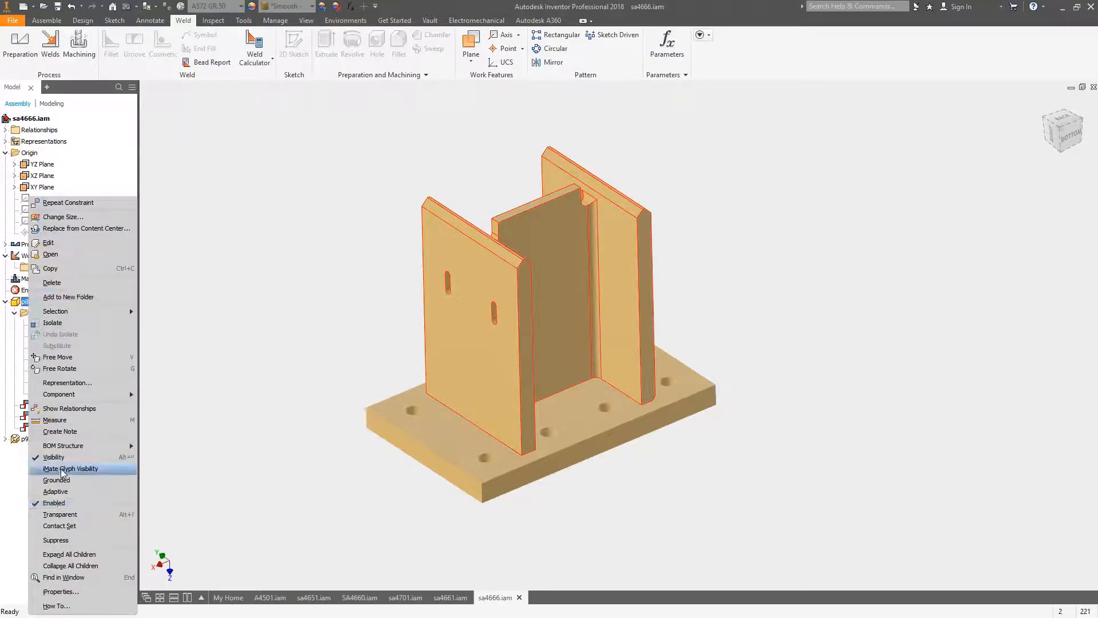
click(81, 480)
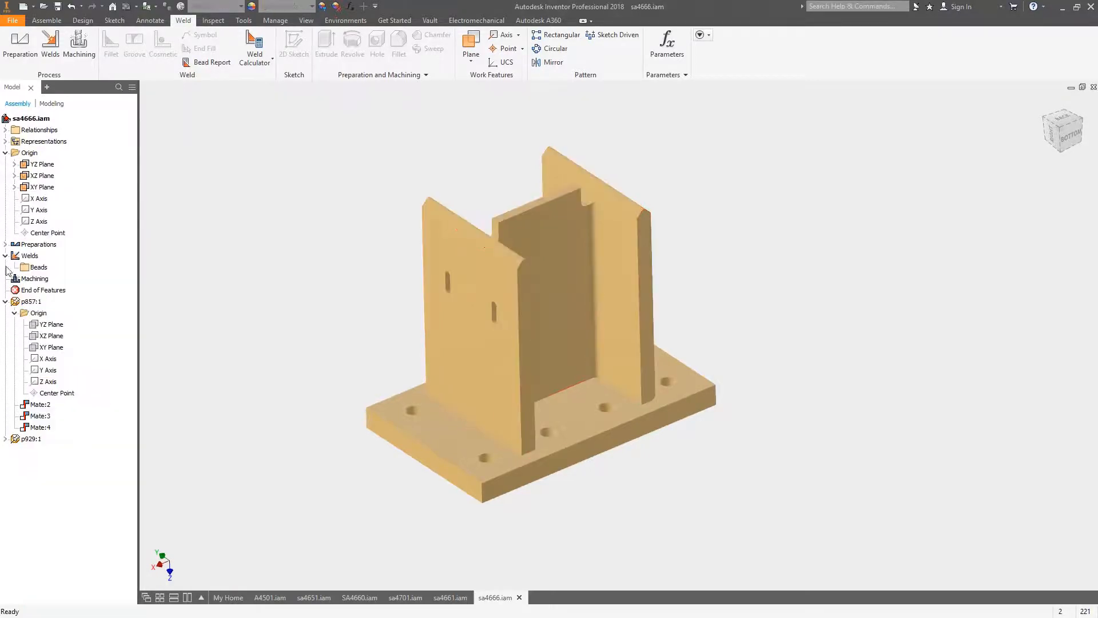
click(5, 301)
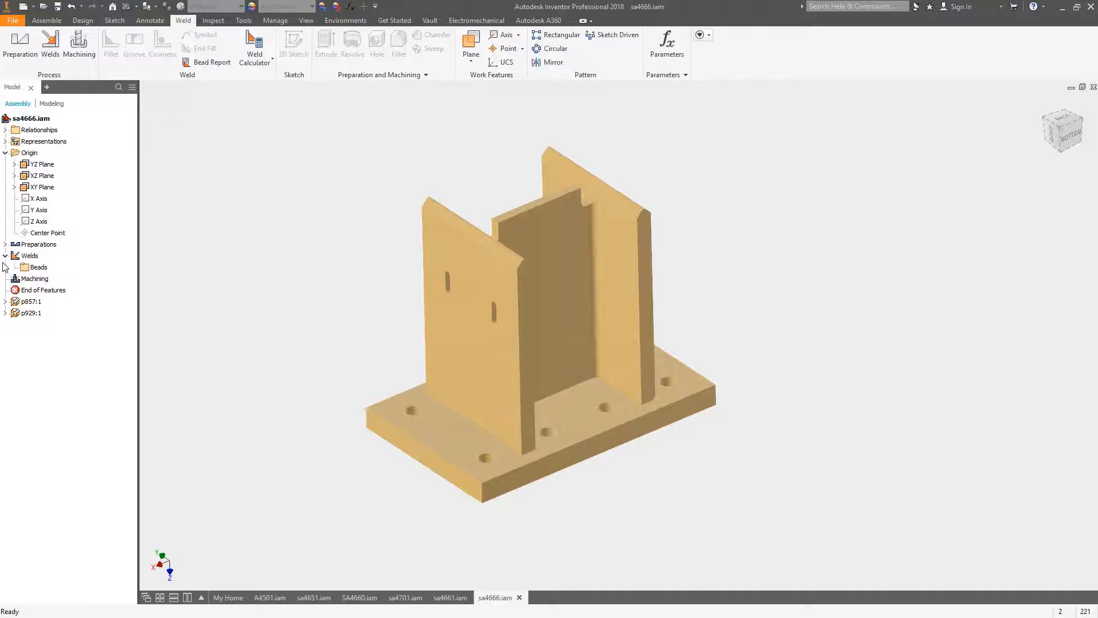
Look through the open assemblies SA4660, sa4651, sa4661 and A4501 to review how the weldments fit together.
click(360, 597)
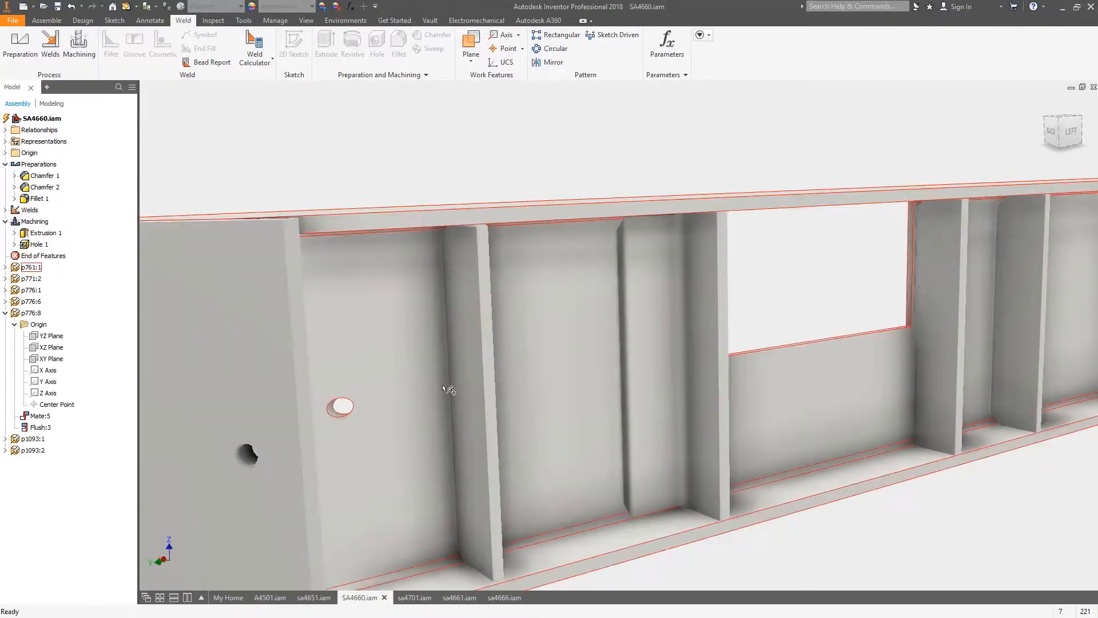
click(314, 597)
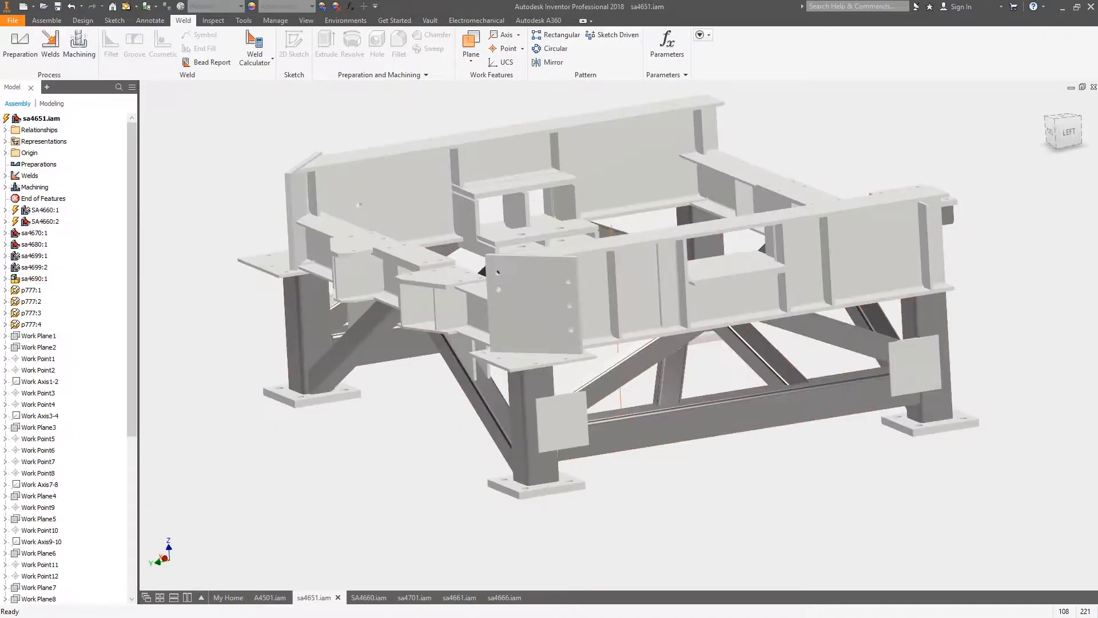
click(455, 598)
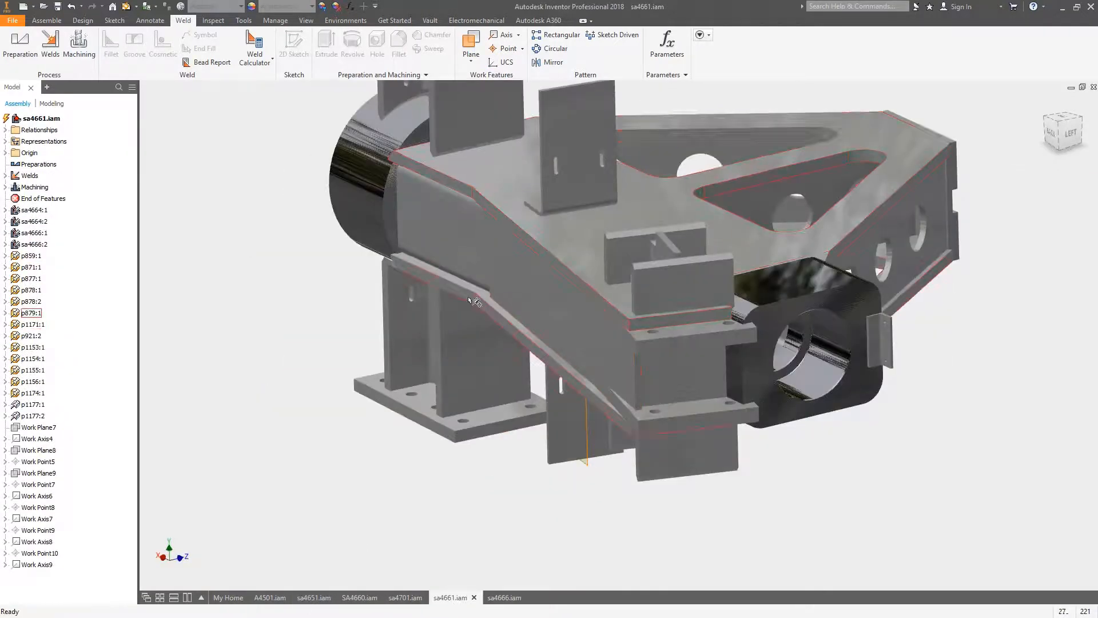
shift+middle_drag(469, 300, 536, 252)
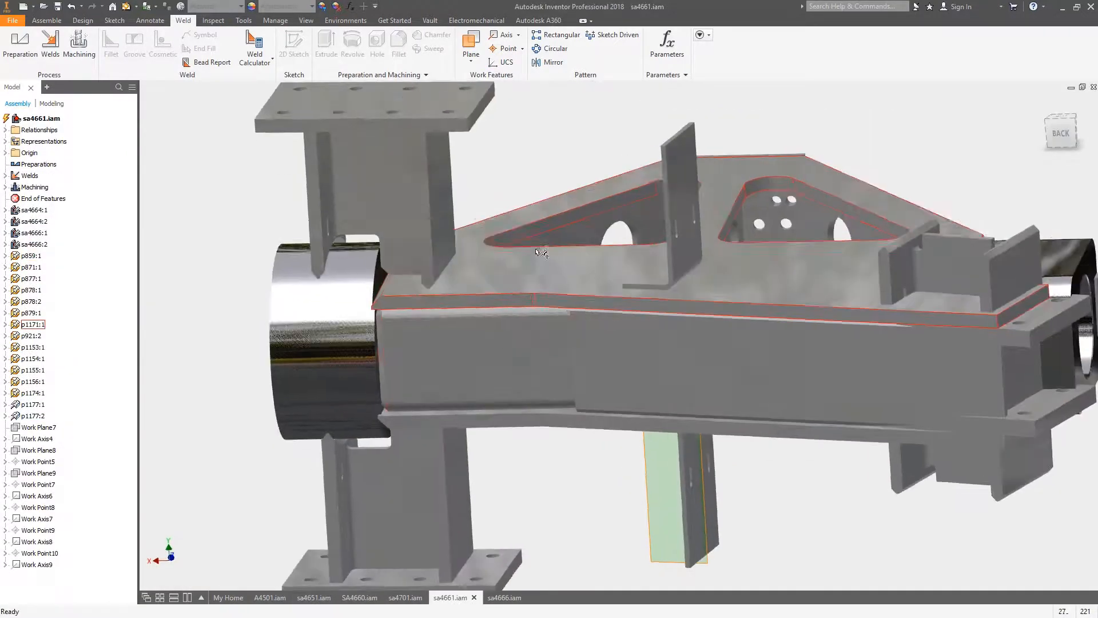
click(314, 597)
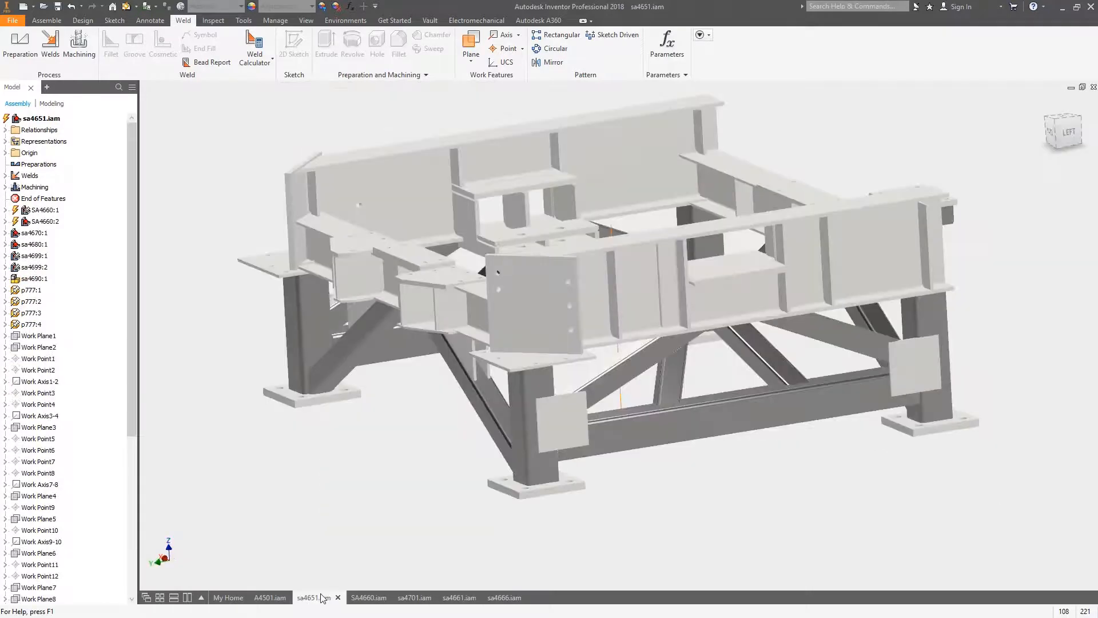
click(270, 597)
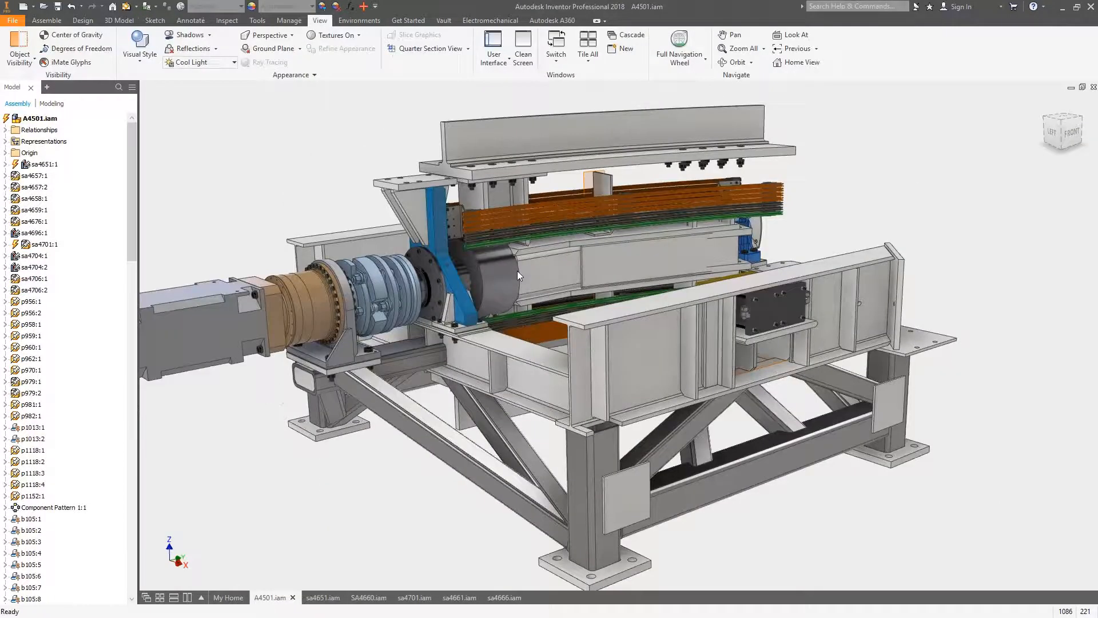
Switch to the sa4701 assembly and examine the drilled base plate resting on the flange of the lower curved beam.
right_click(499, 170)
click(498, 133)
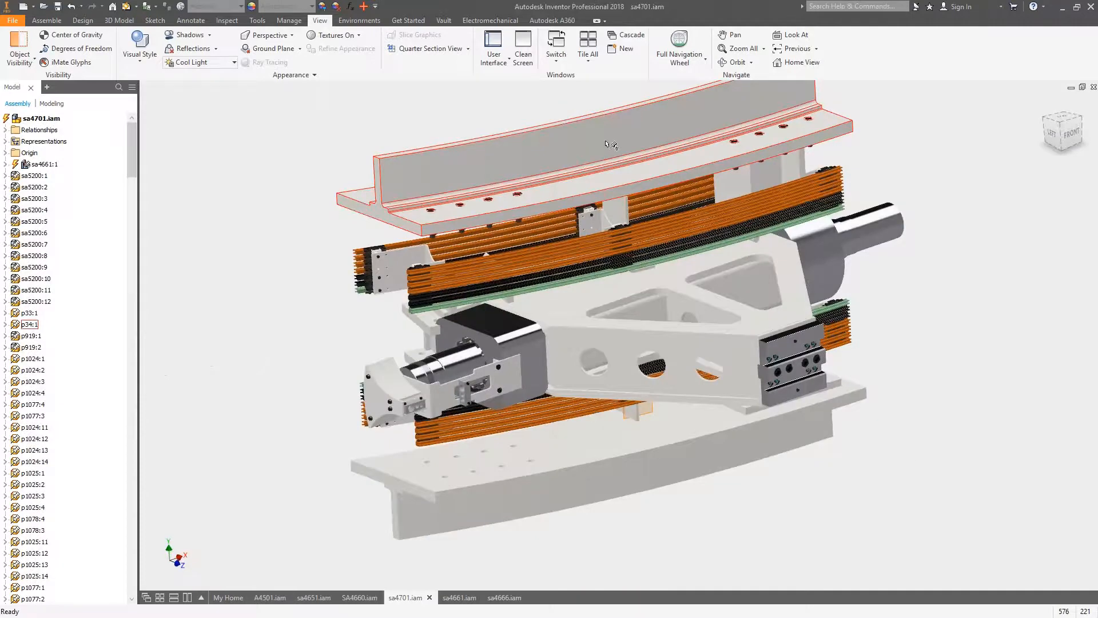
shift+middle_drag(607, 144, 846, 152)
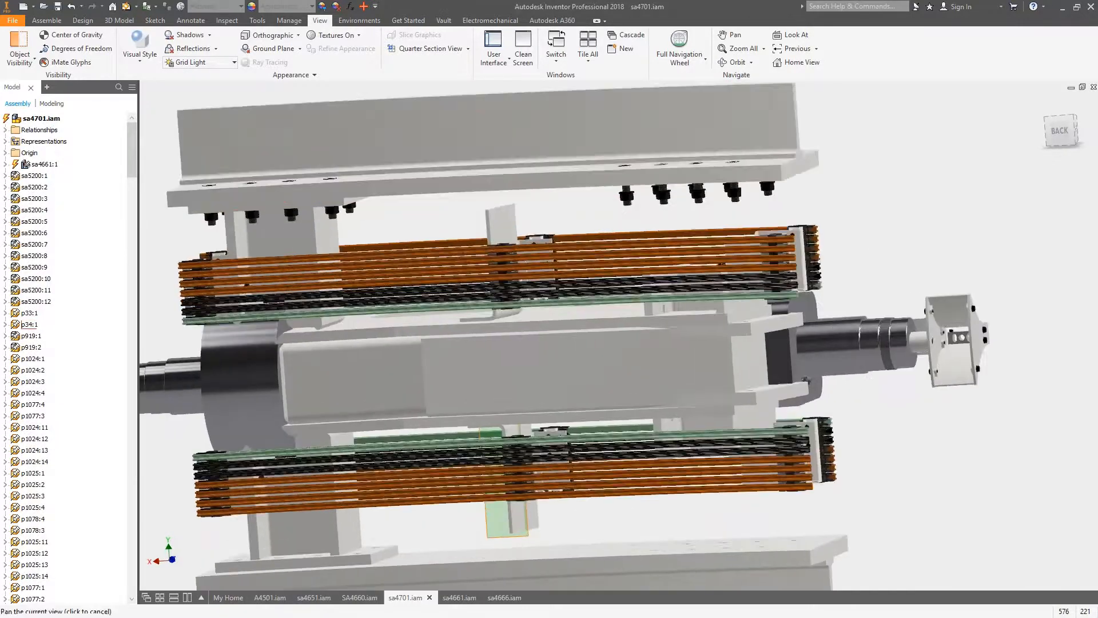
middle_drag(401, 435, 606, 217)
scroll(485, 431, down, 4)
shift+middle_drag(485, 432, 431, 329)
shift+middle_drag(429, 194, 612, 352)
shift+middle_drag(269, 210, 283, 214)
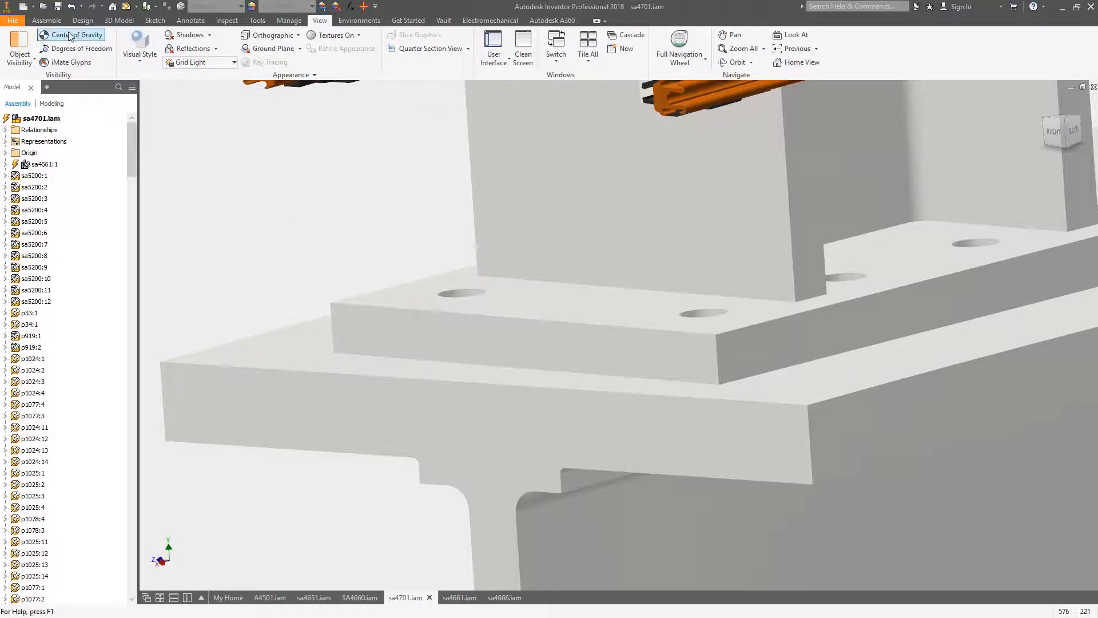
Open the Content Center for placing parts in sa4701 and check the available standards in its filter list.
click(46, 20)
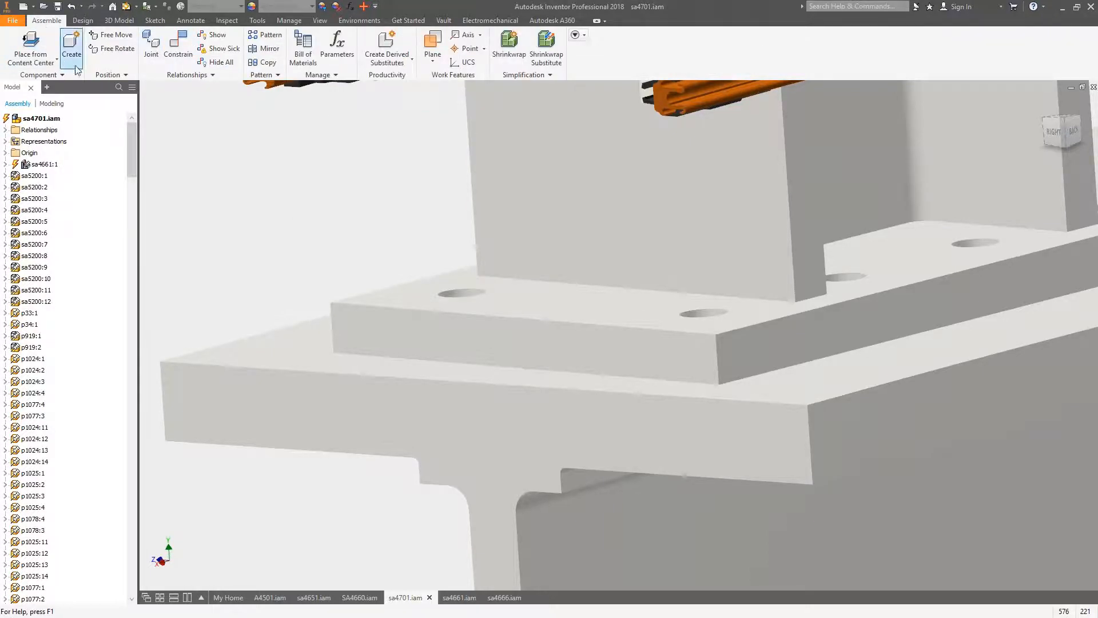
click(42, 53)
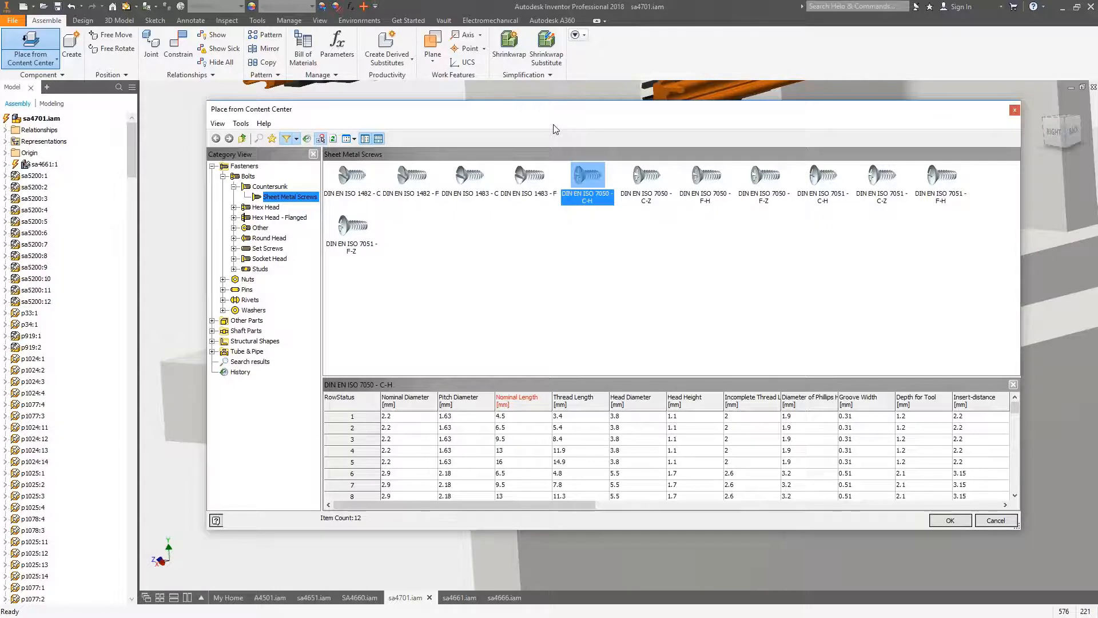
click(296, 138)
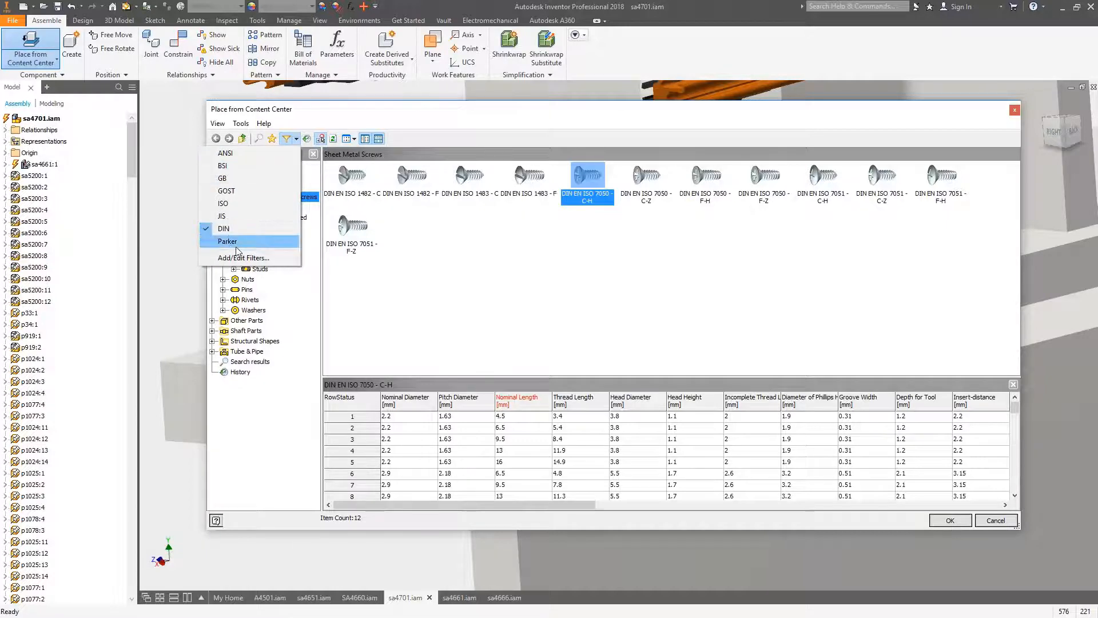
click(252, 413)
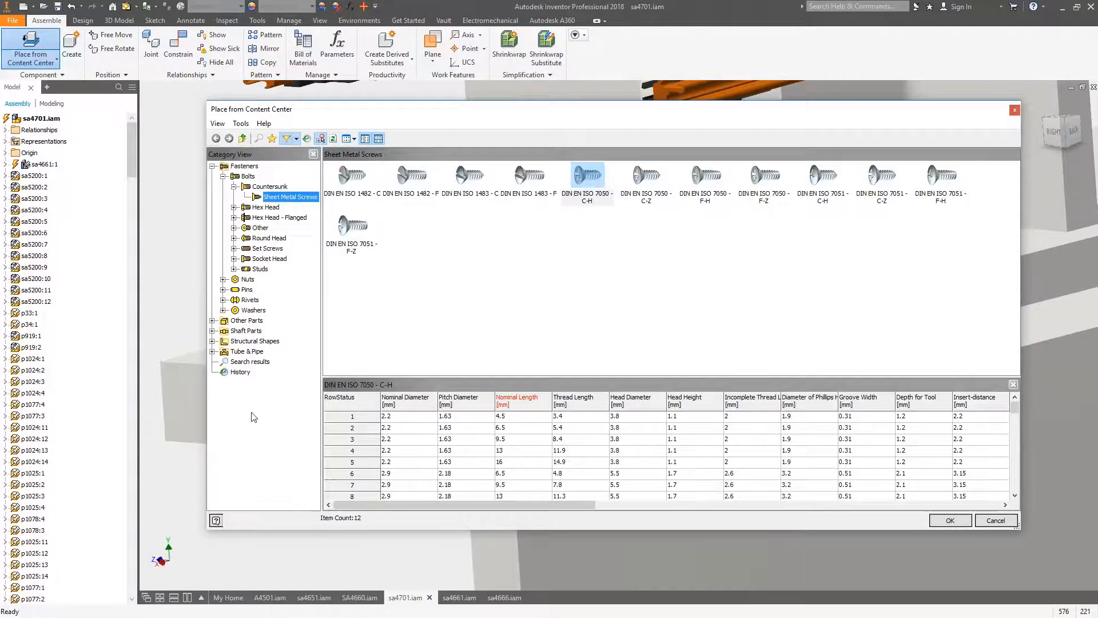
Review the Content Center's subcategories under Other Parts, Shaft Parts, Structural Shapes and Tube & Pipe.
click(222, 177)
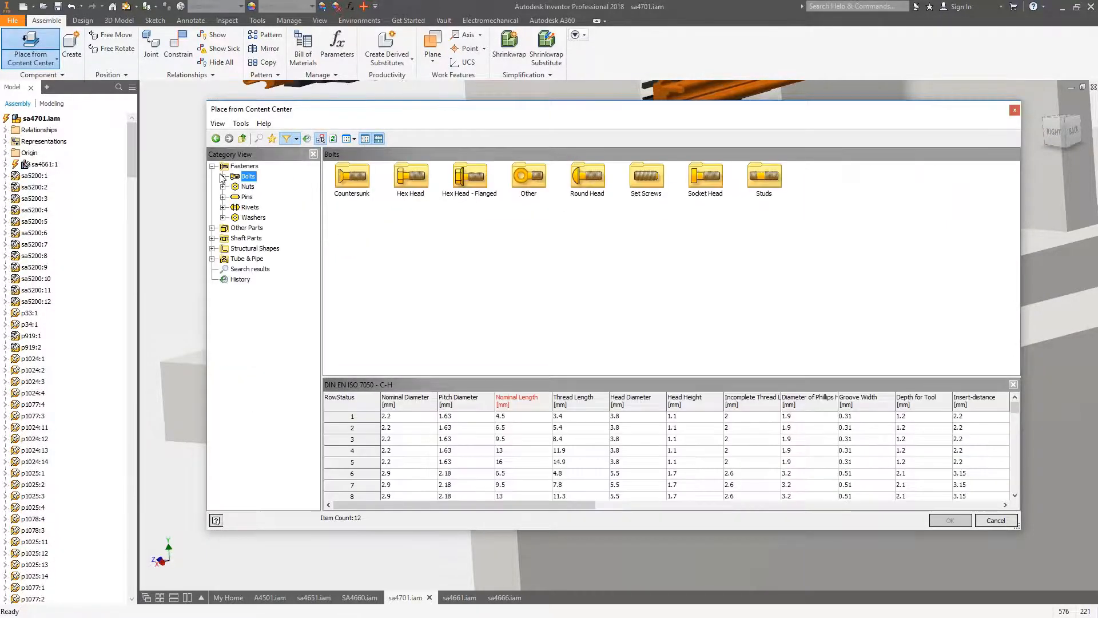
click(212, 228)
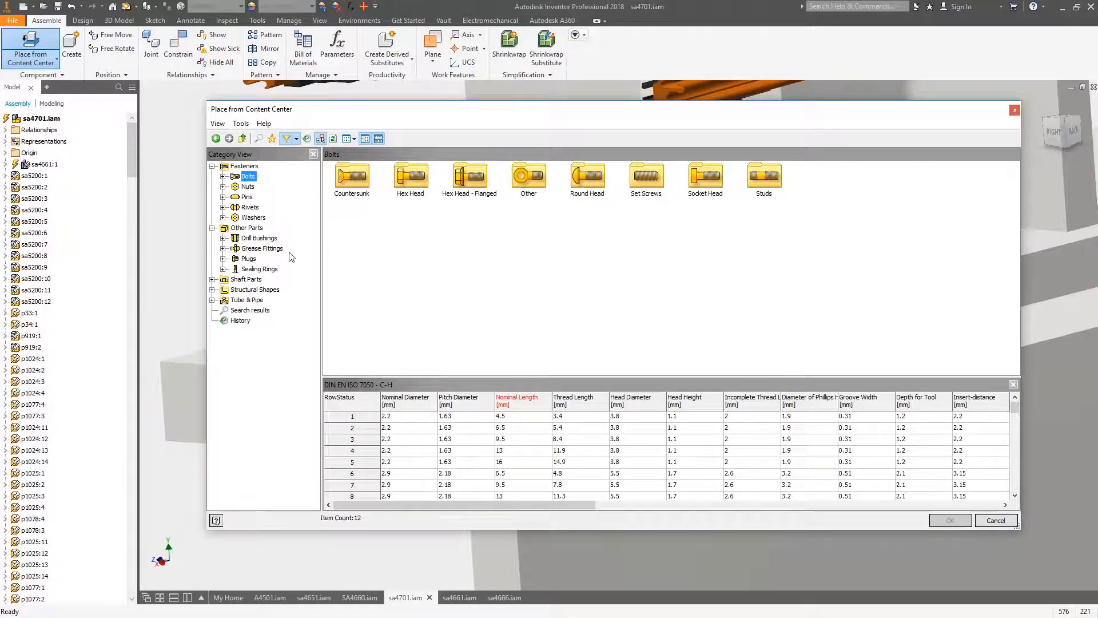
click(213, 280)
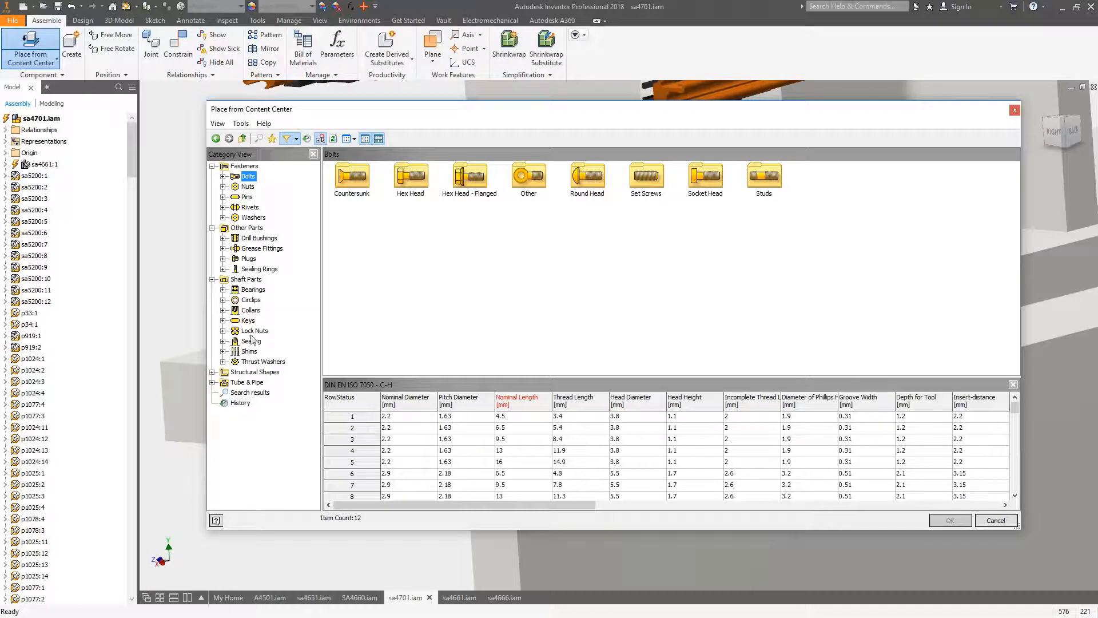
click(213, 372)
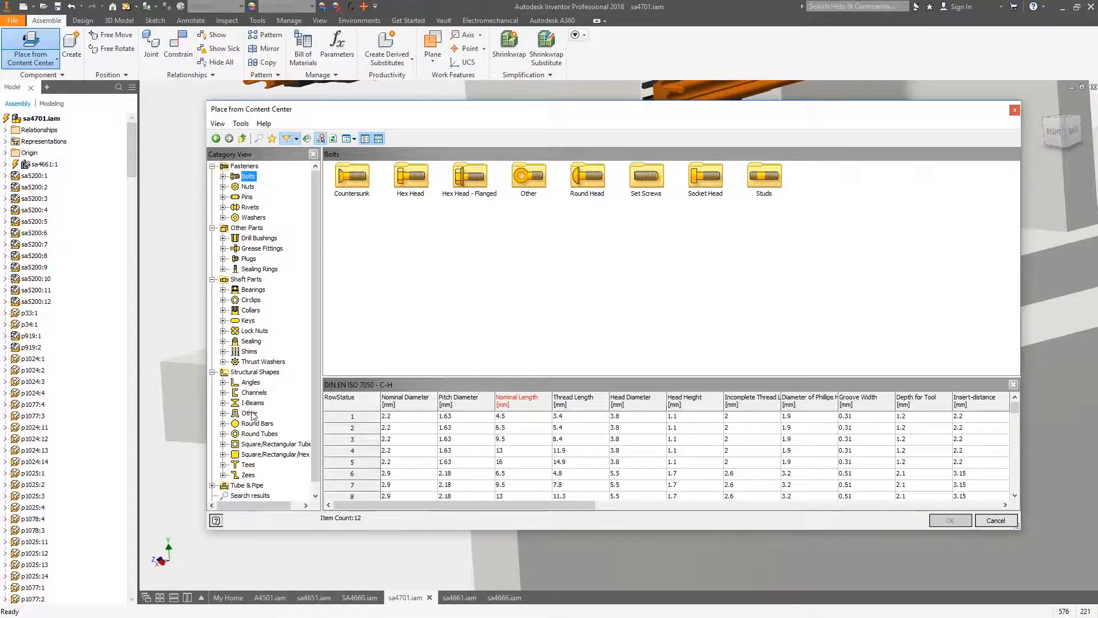
scroll(252, 423, down, 1)
click(213, 475)
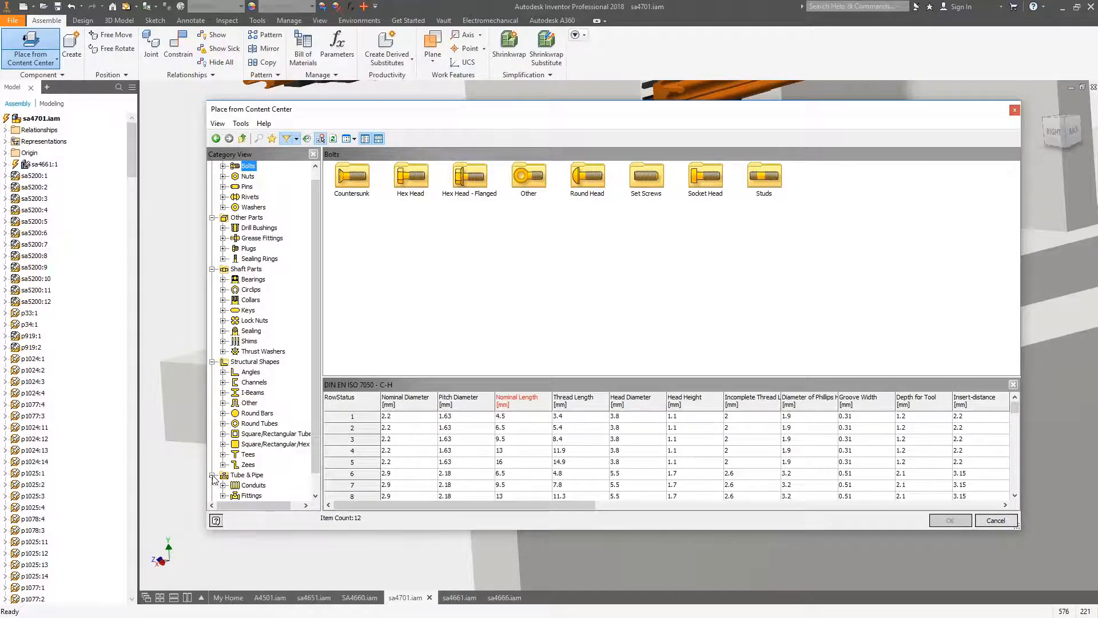
scroll(268, 440, down, 1)
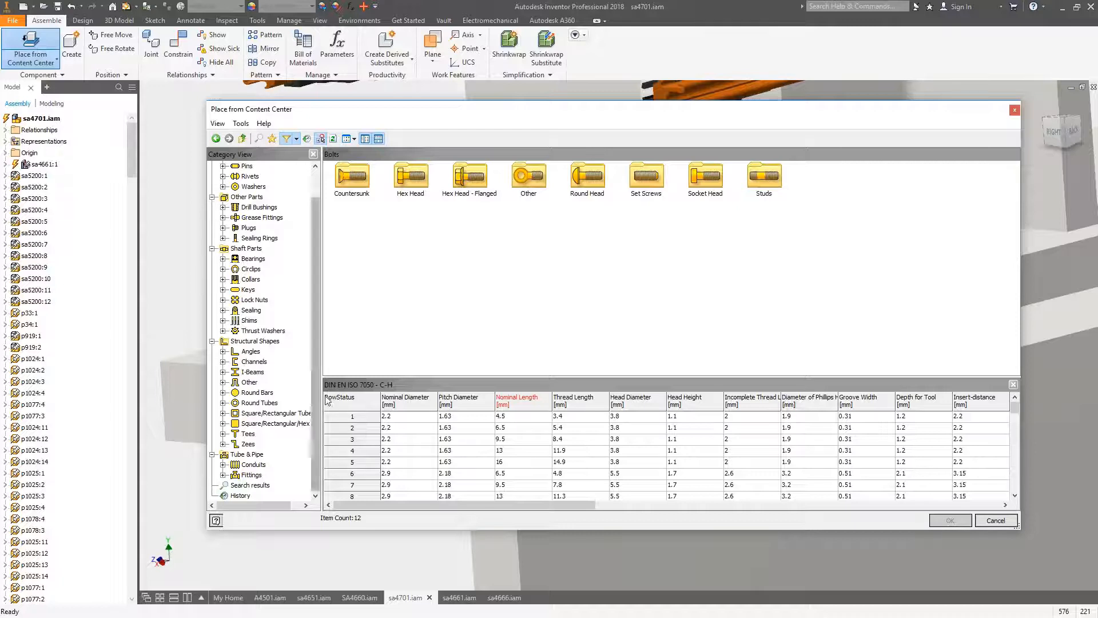
scroll(317, 335, up, 1)
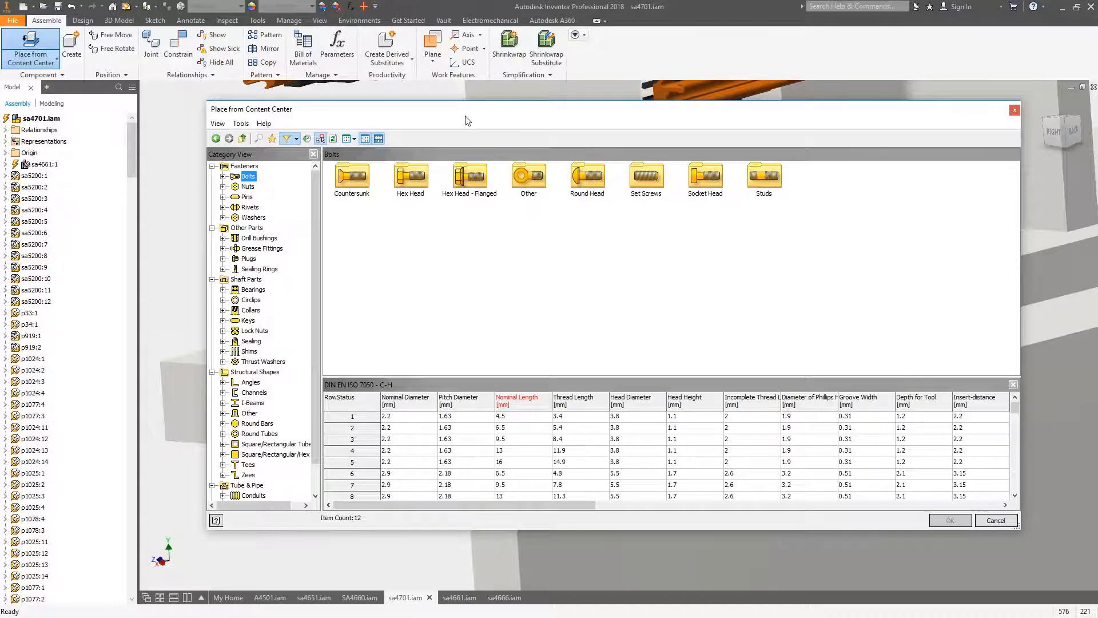
Browse the hex head and socket head bolt categories in the Content Center and close it without placing a part.
drag(456, 112, 896, 66)
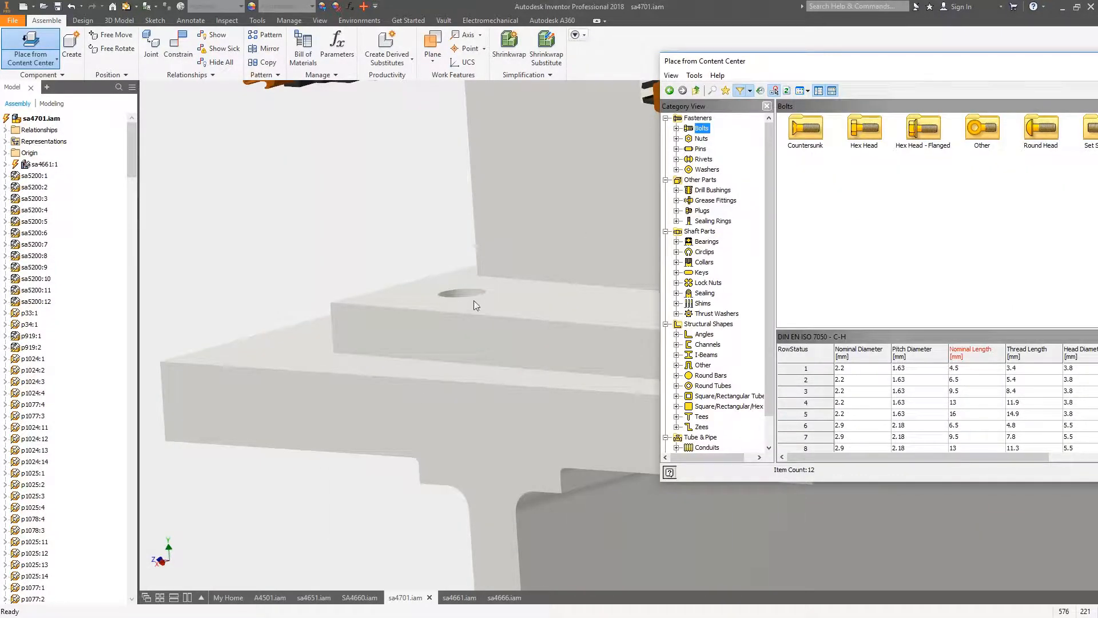
drag(799, 66, 744, 57)
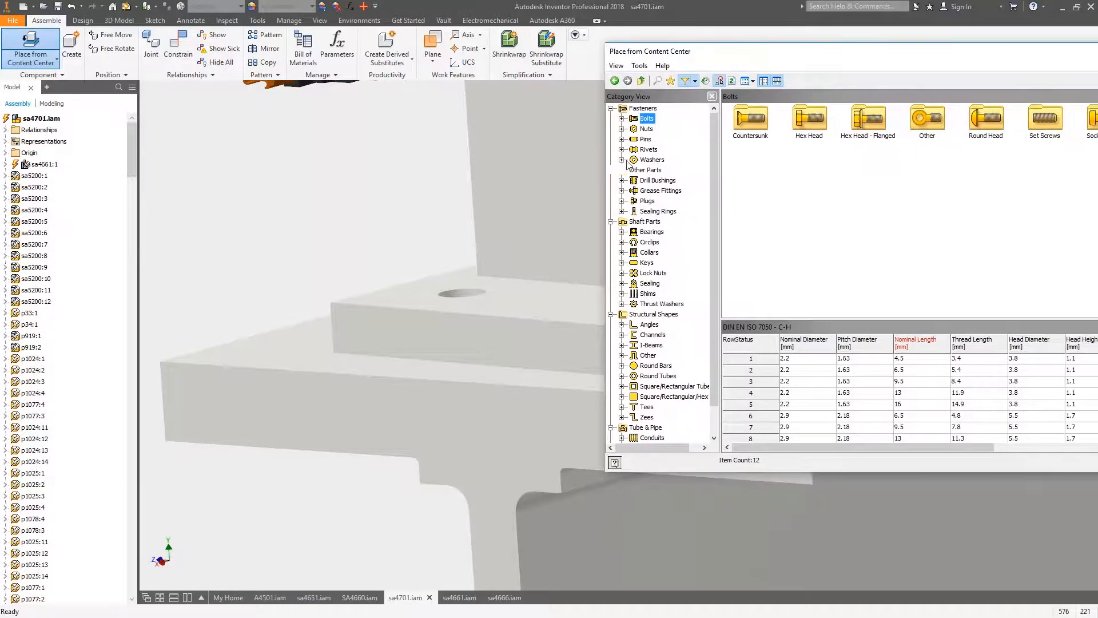
click(621, 118)
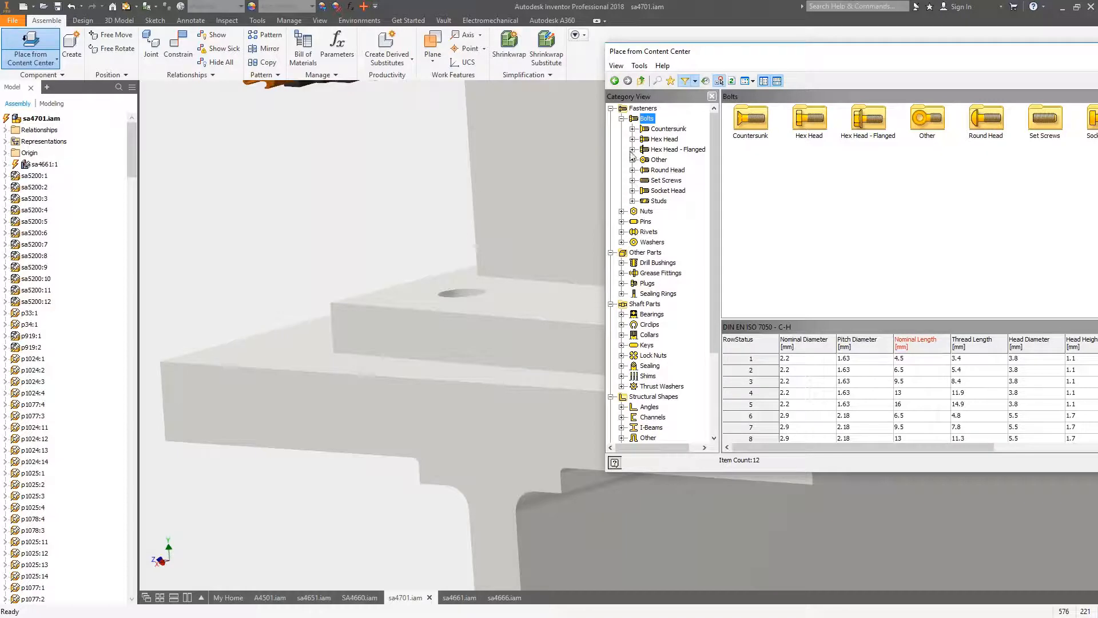
click(633, 139)
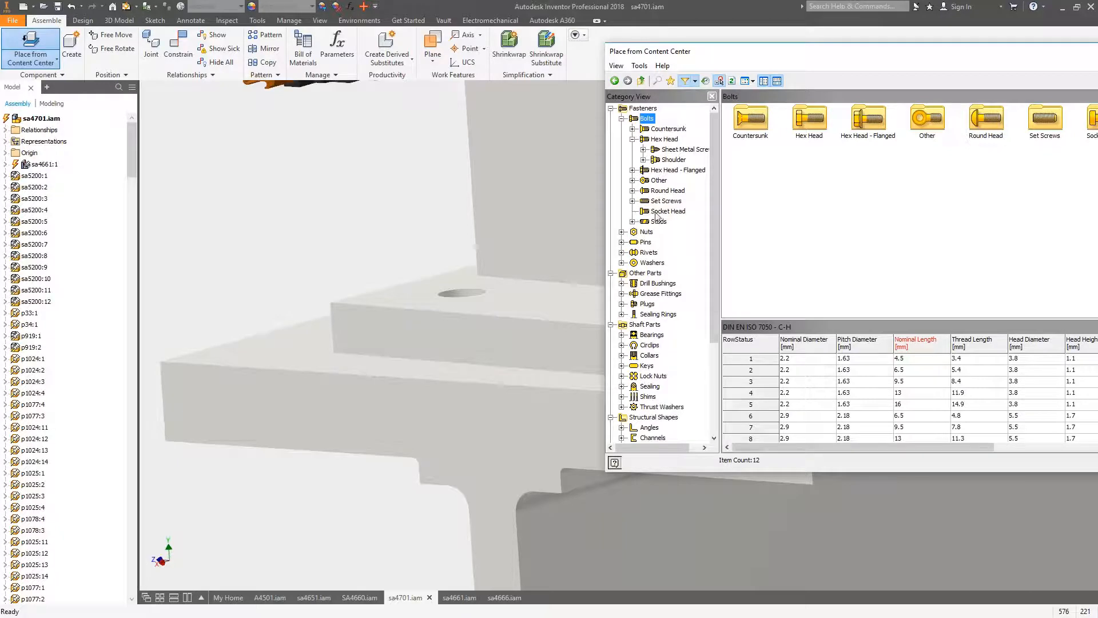
click(658, 212)
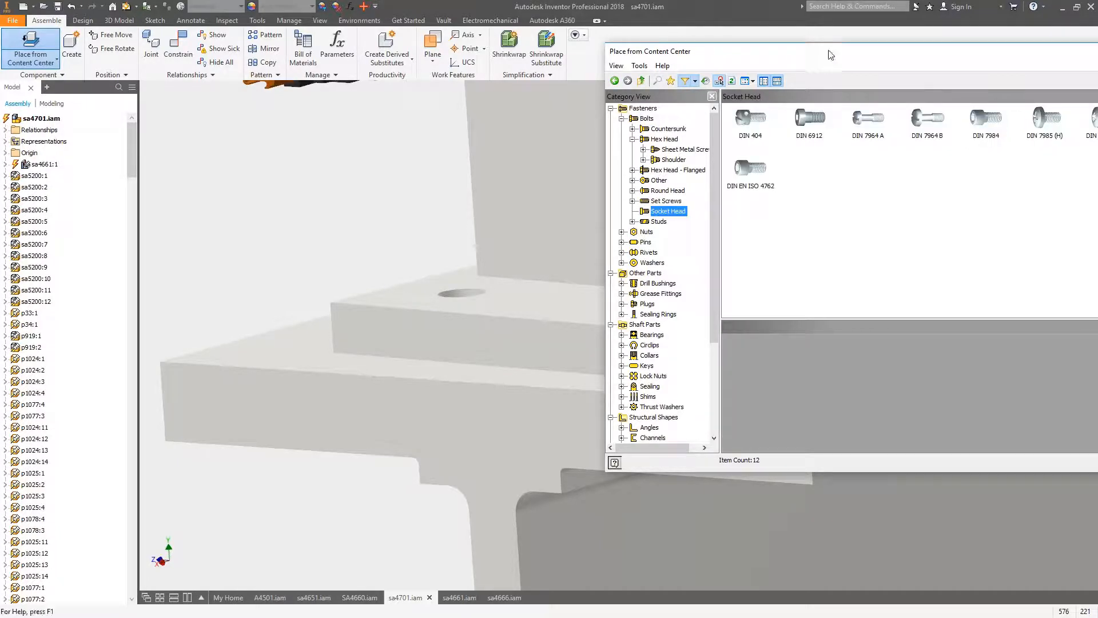
drag(776, 61, 558, 67)
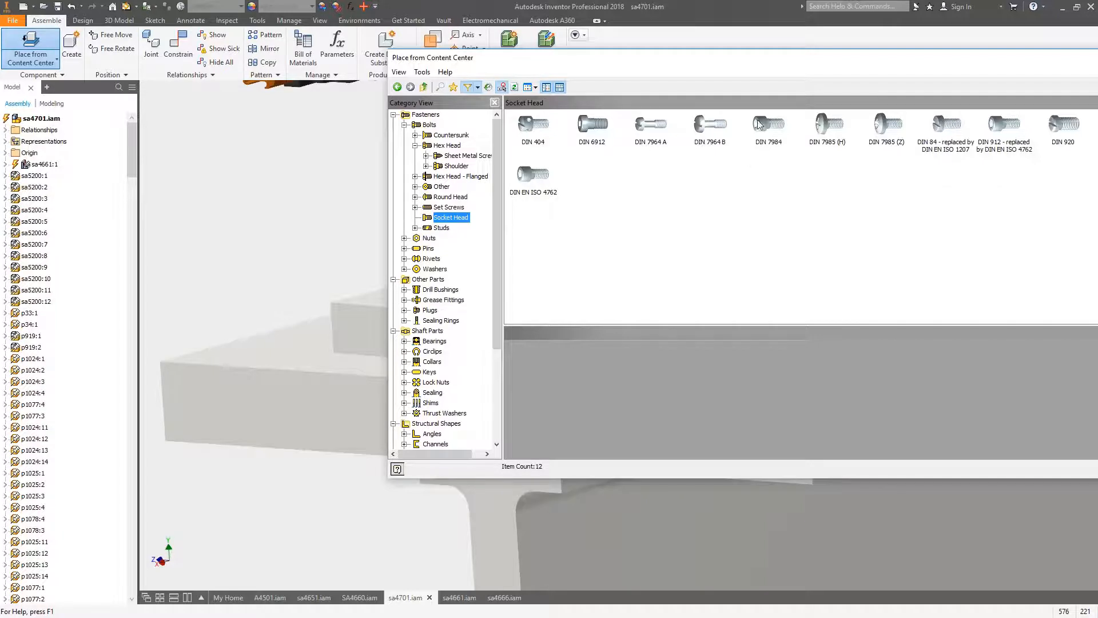
drag(982, 61, 755, 88)
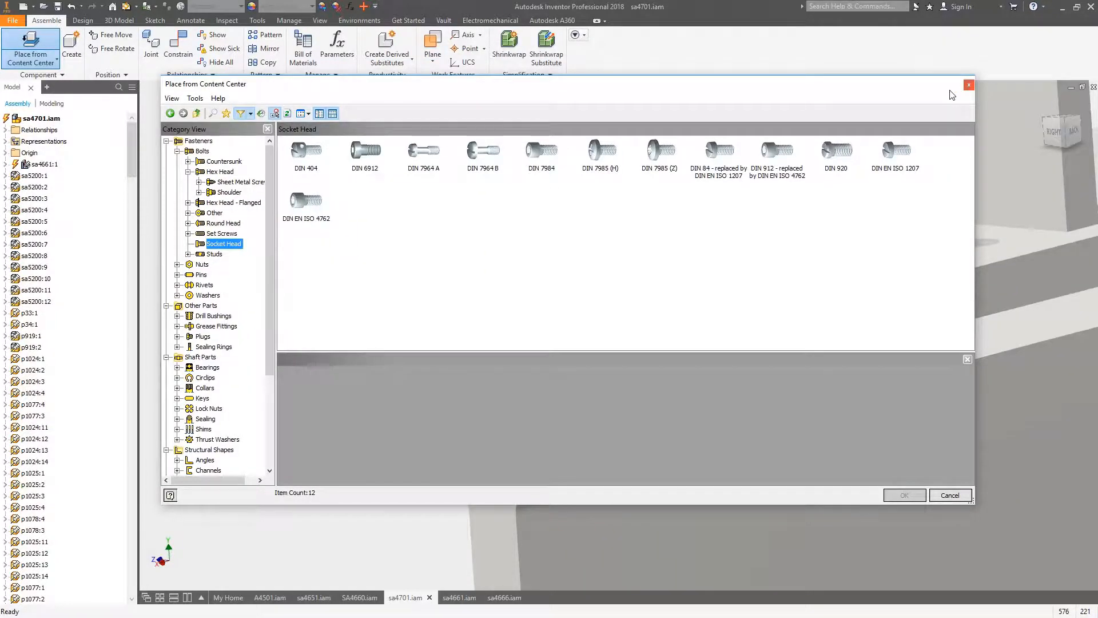
click(968, 85)
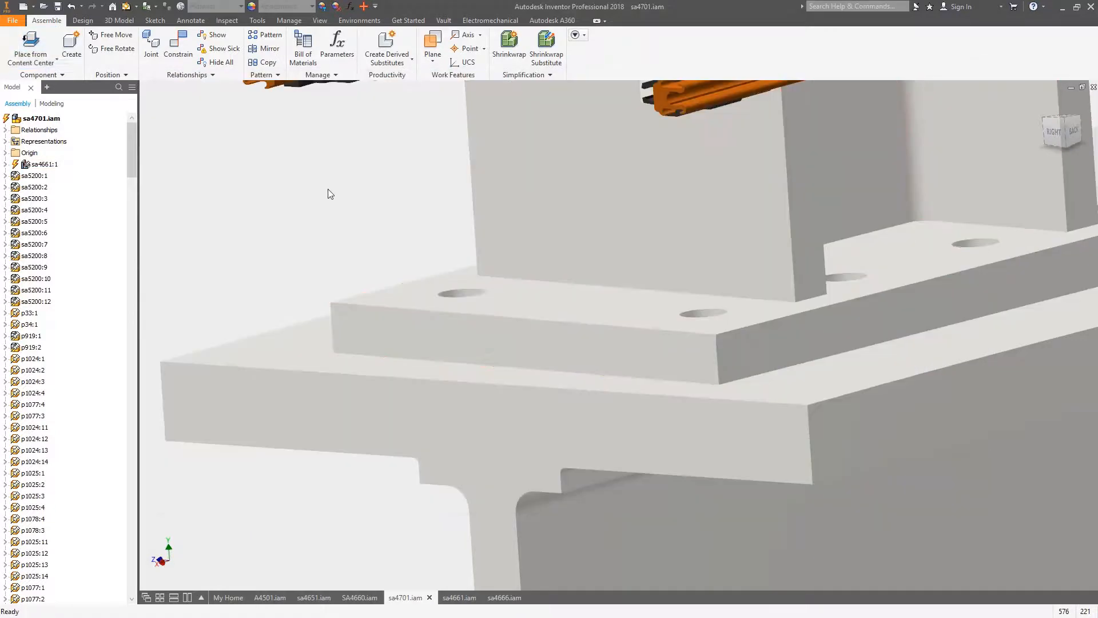
Start a through-all bolted connection in sa4701 with By hole placement and a 22 mm ISO Metric profile thread.
click(81, 20)
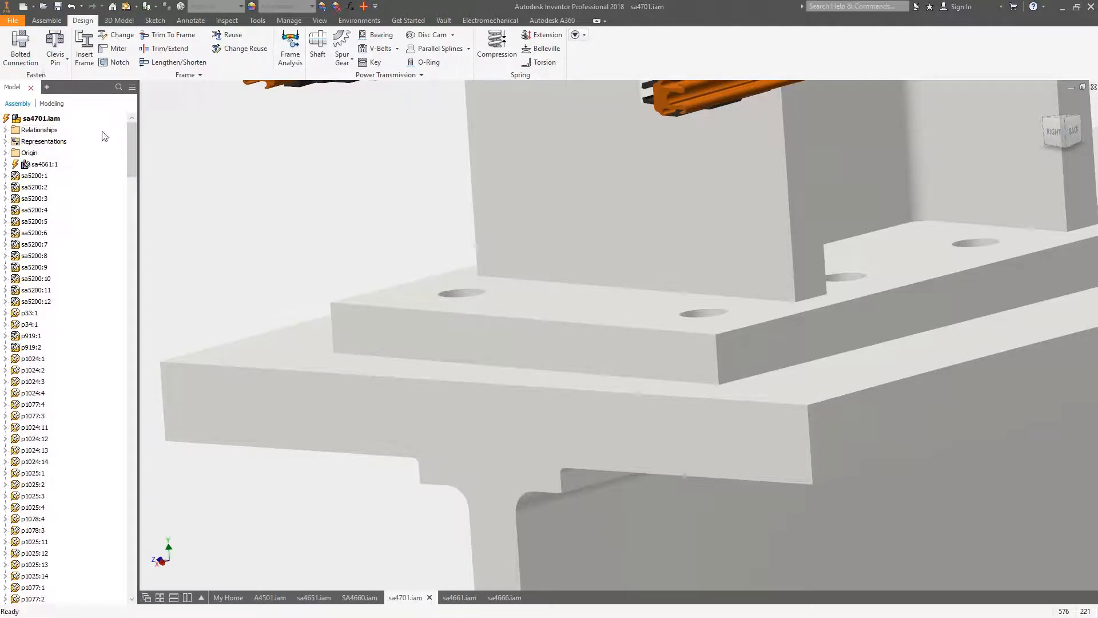
click(22, 47)
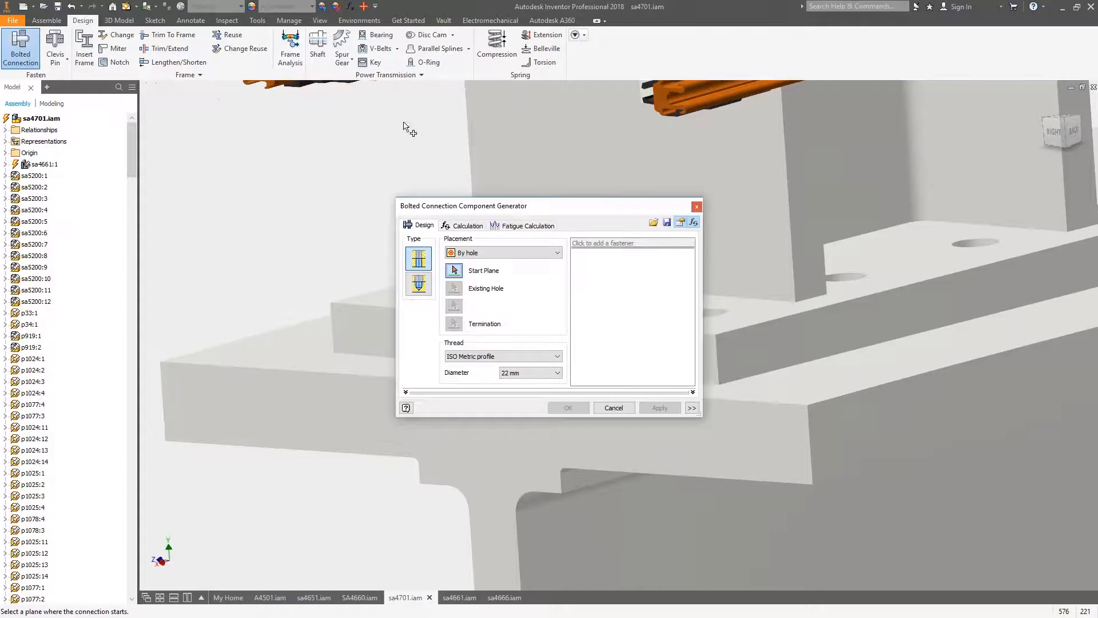
drag(575, 207, 227, 76)
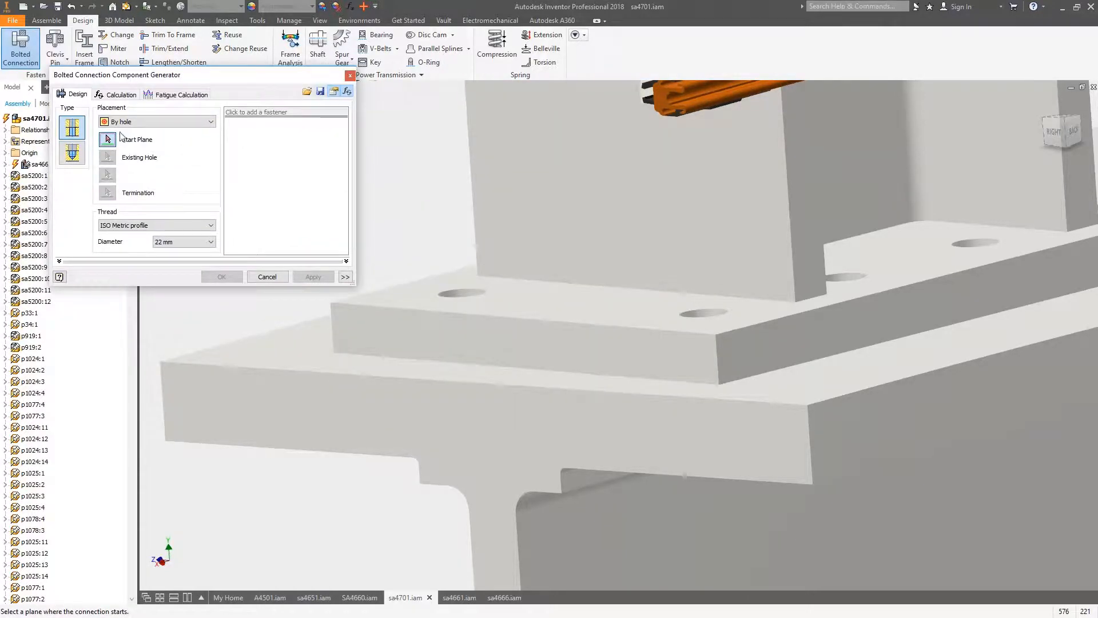
click(135, 123)
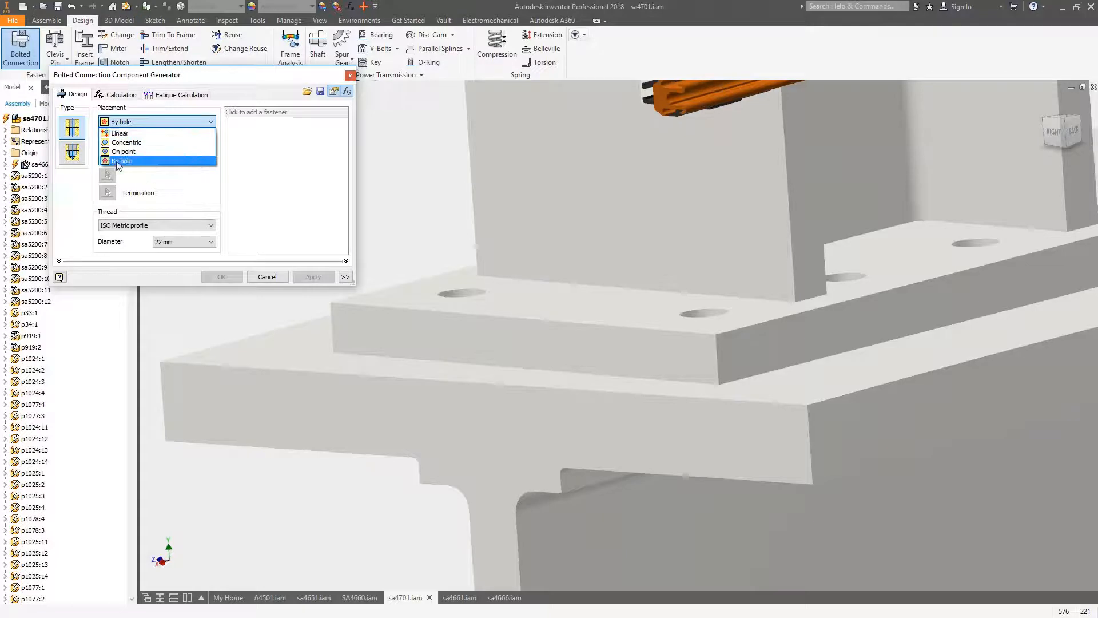
click(122, 160)
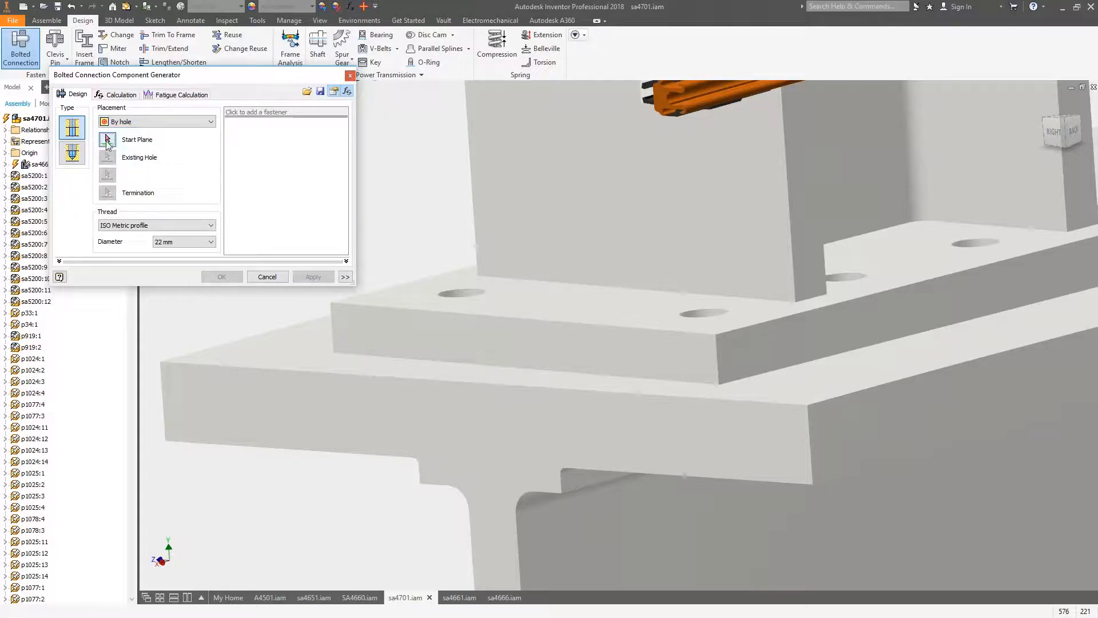
Set the connection's start plane to the flange underside, the existing hole to the outer flange hole, and termination to the base plate's top face.
shift+middle_drag(349, 354, 389, 507)
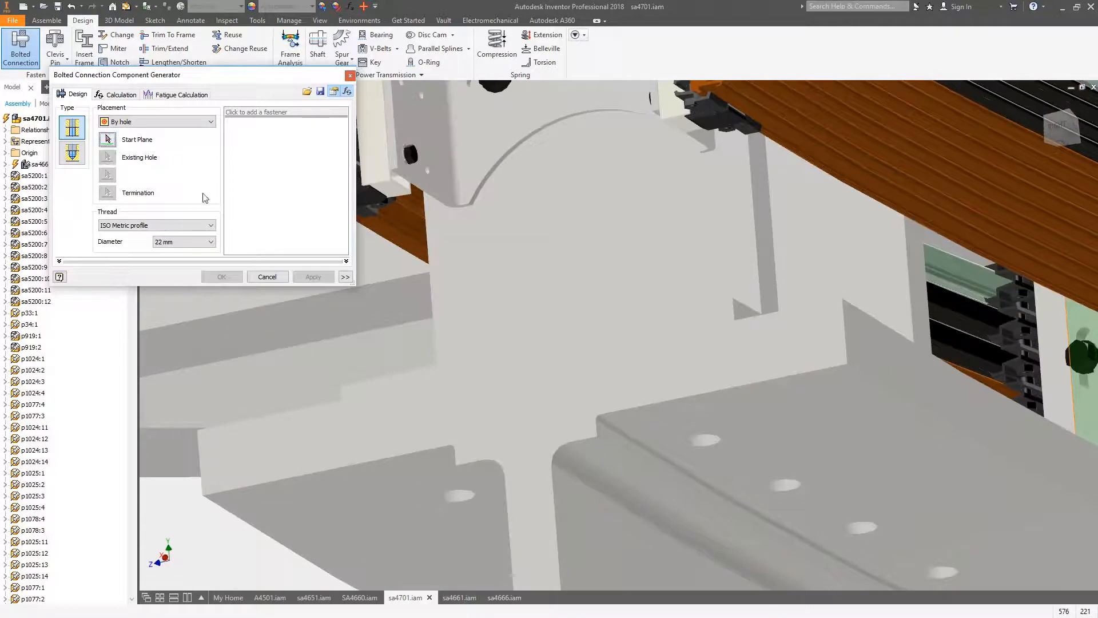
click(416, 483)
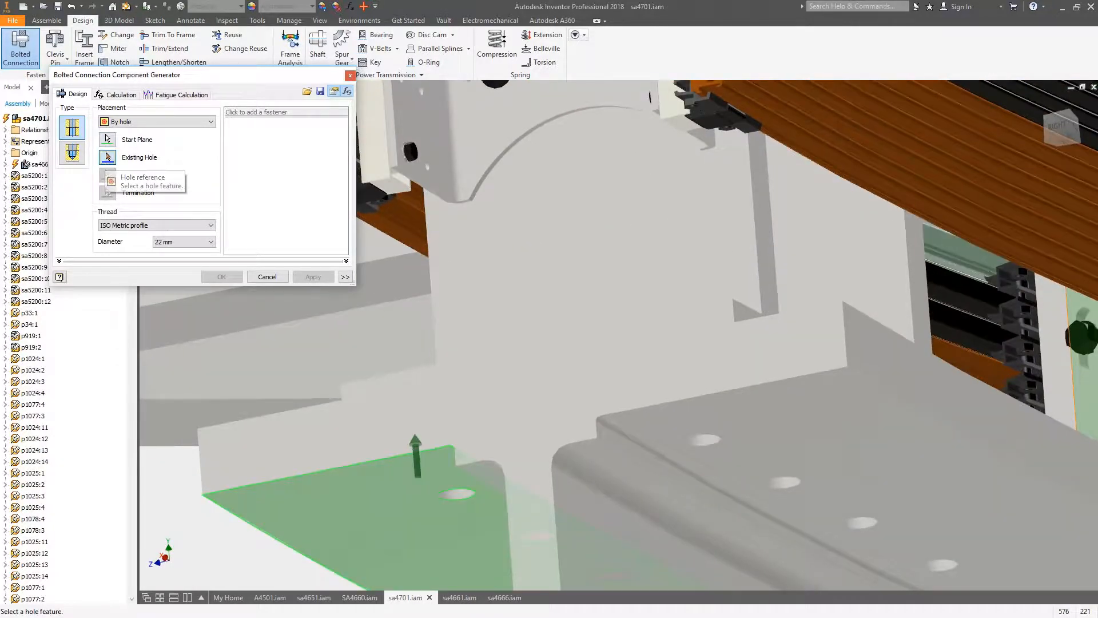
click(458, 496)
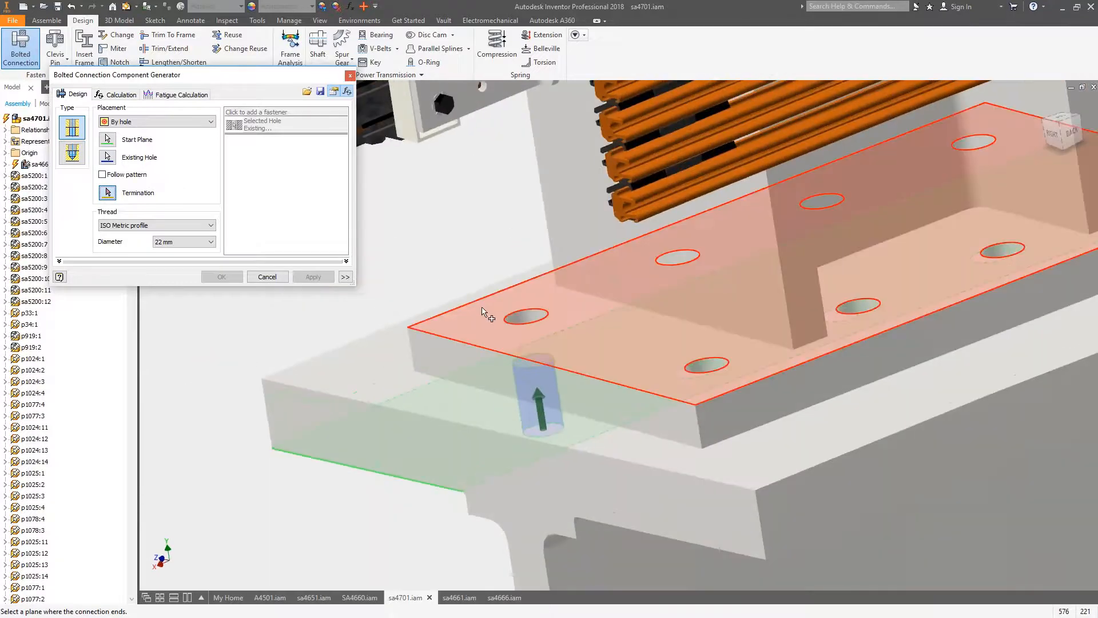
click(483, 314)
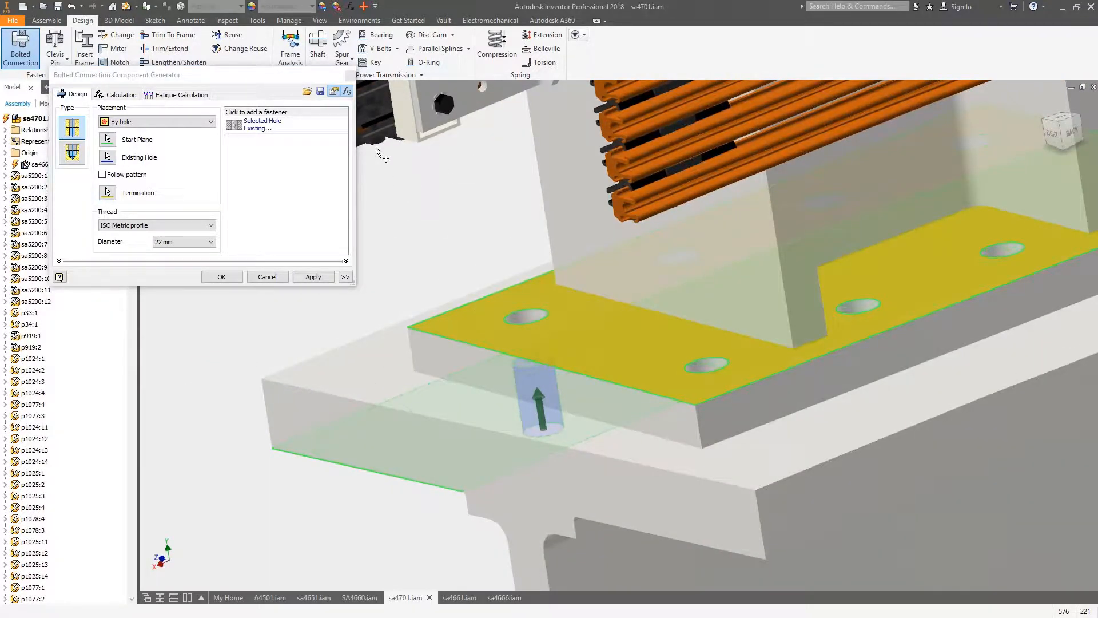
shift+middle_drag(419, 517, 383, 226)
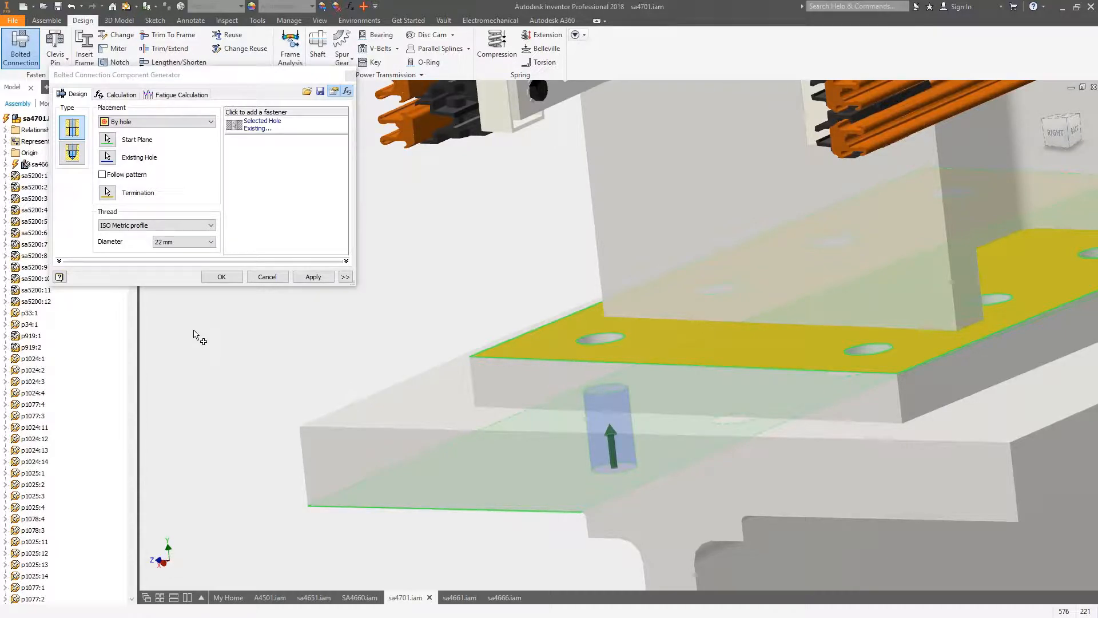
Add an SFS 2221 M22 x 1.5 bolt from the Socket Head Bolts category at the start of the connection.
click(268, 112)
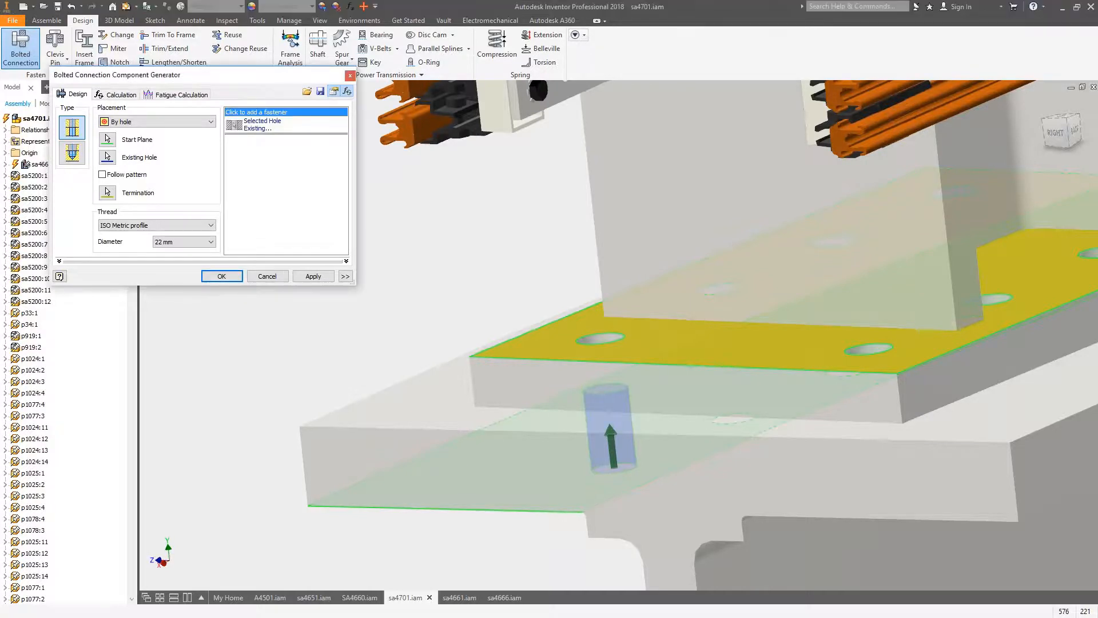
click(274, 127)
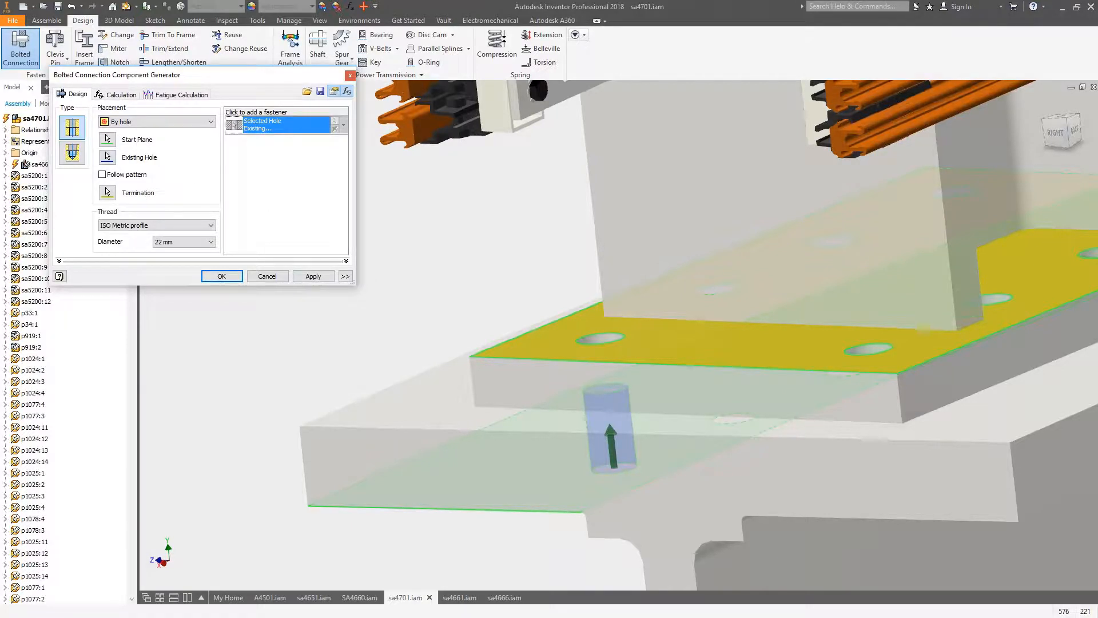
click(257, 112)
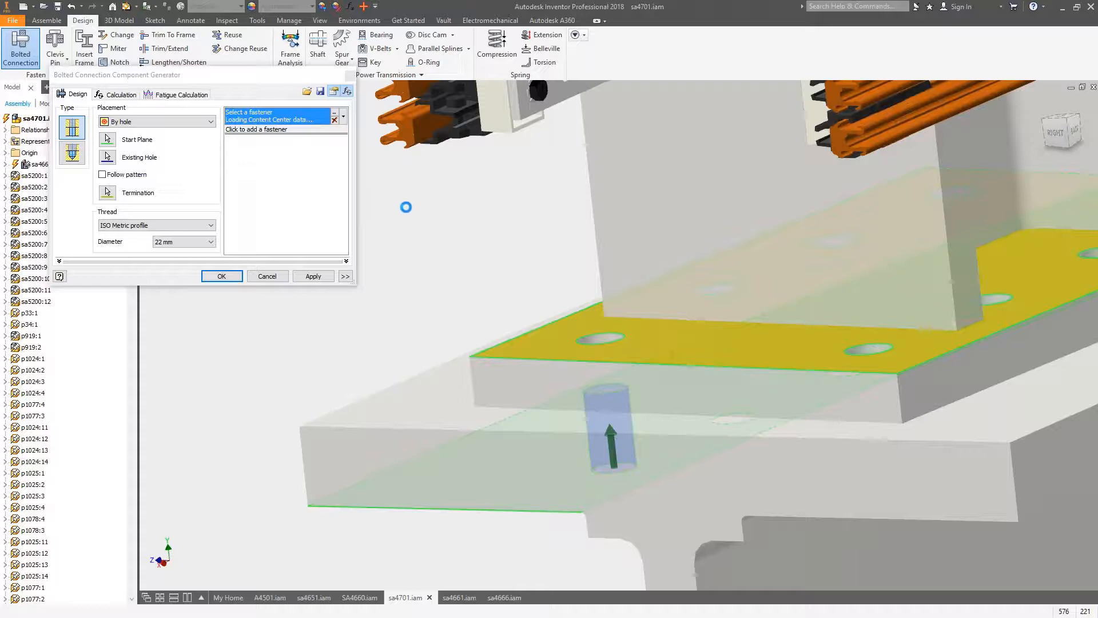
click(243, 149)
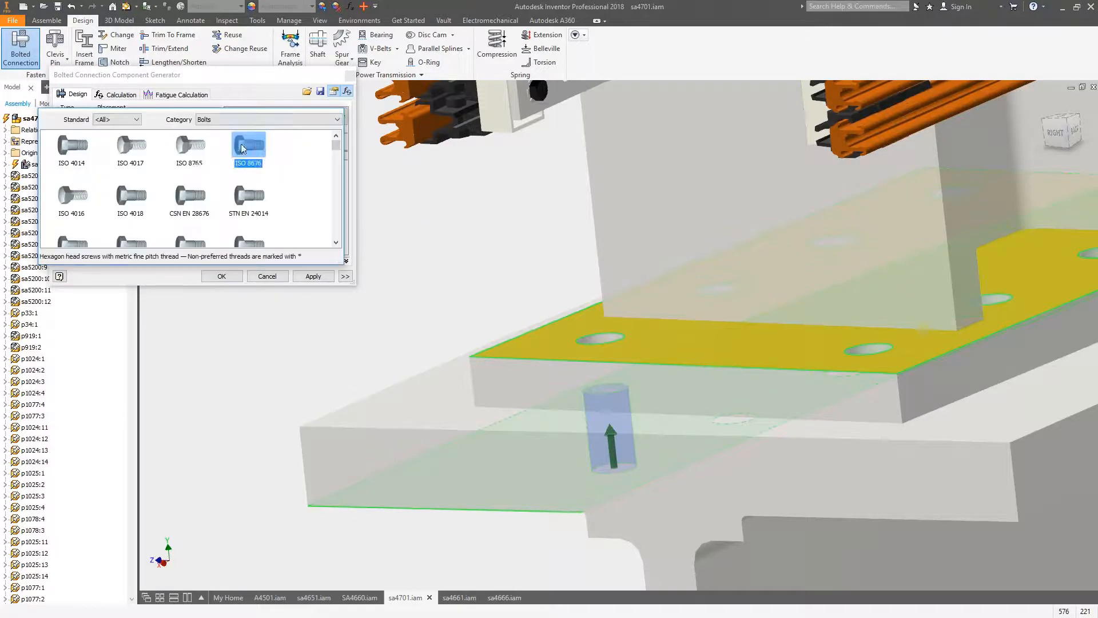
click(215, 120)
click(230, 156)
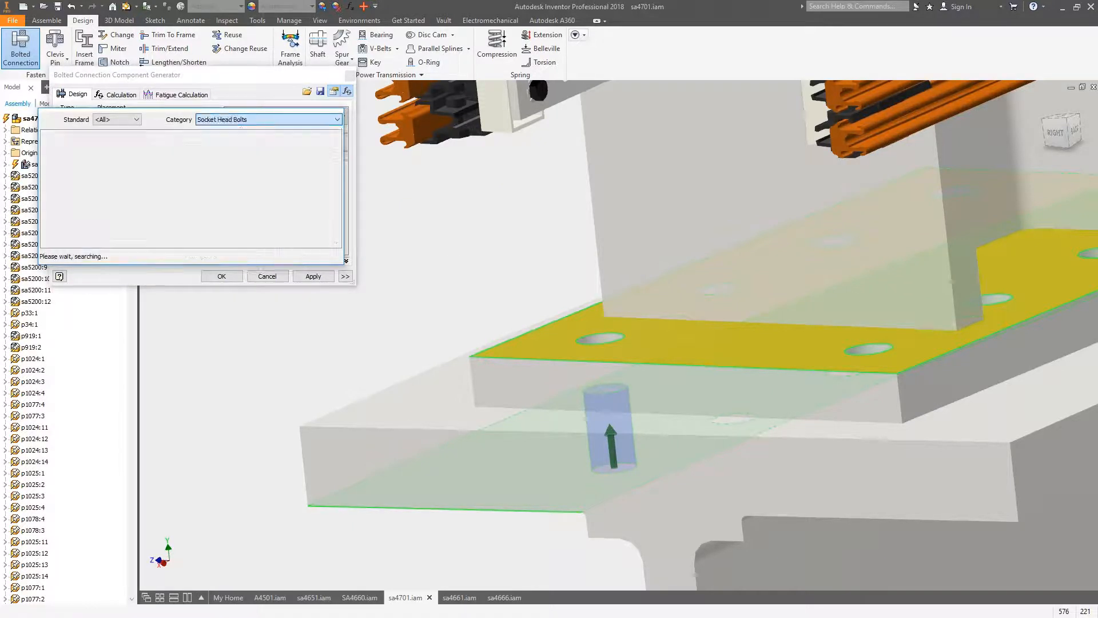
click(71, 150)
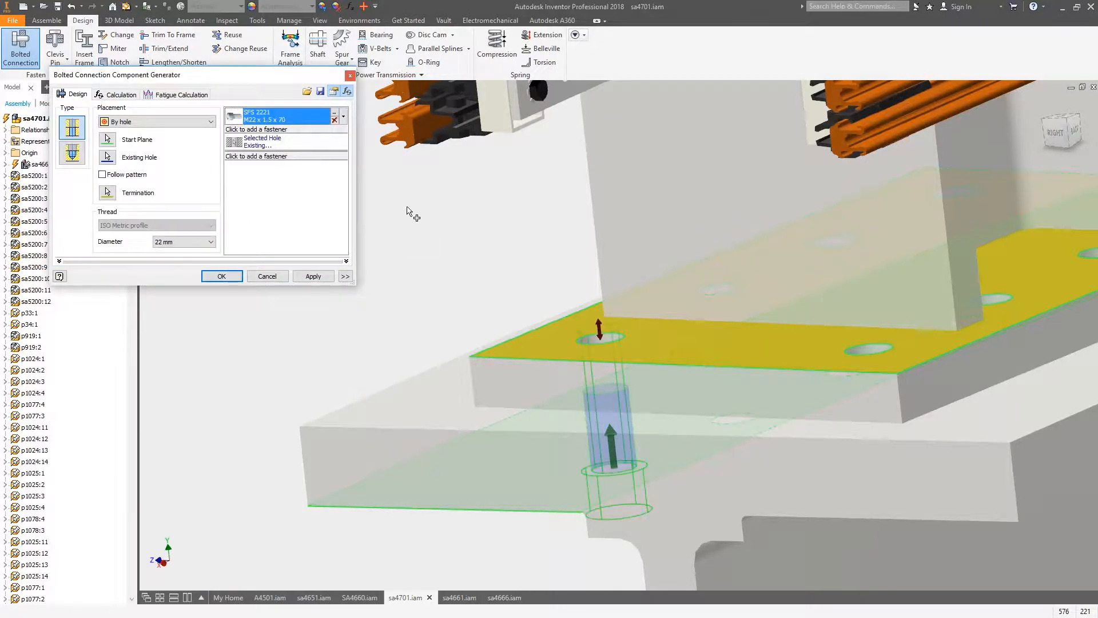
Add an ISO 7089 size 22 washer between the bolt head and the flange underside.
shift+middle_drag(475, 353, 394, 184)
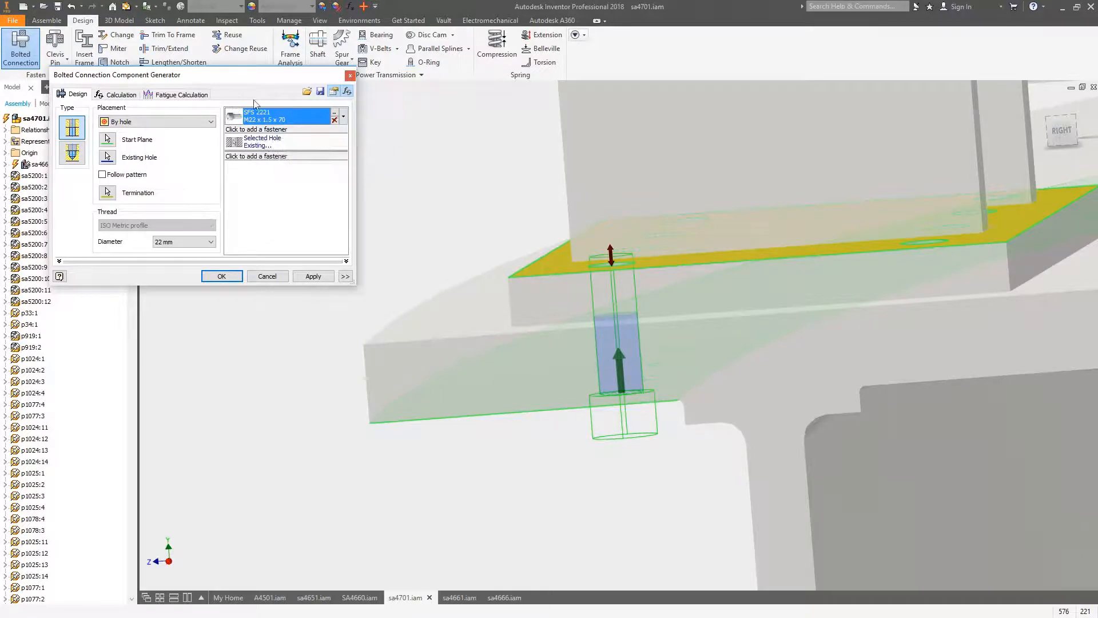
click(267, 129)
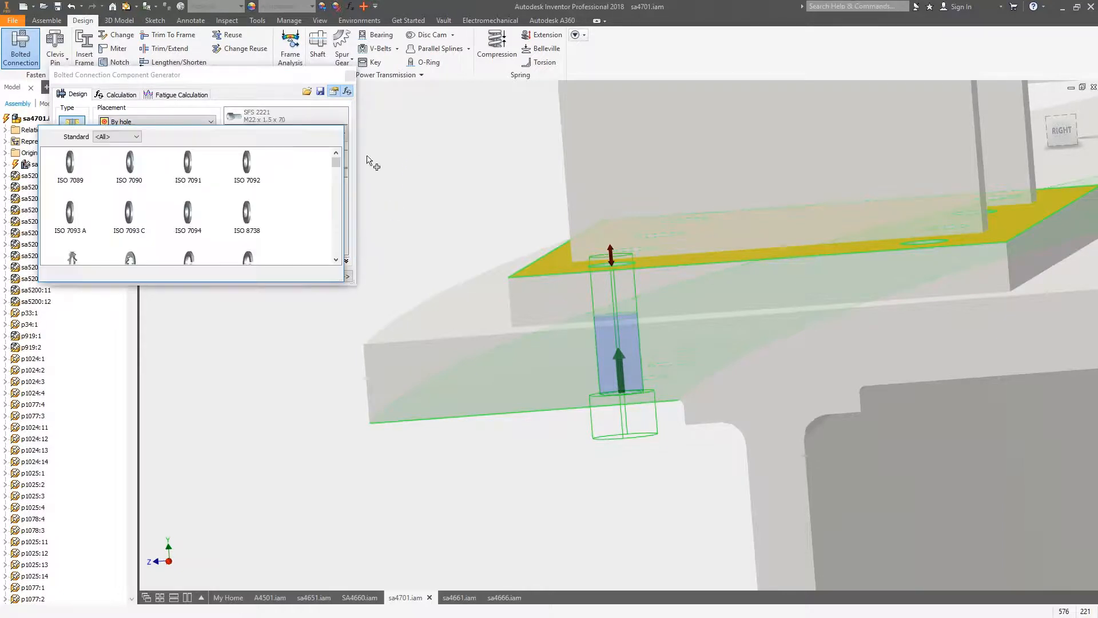
click(70, 172)
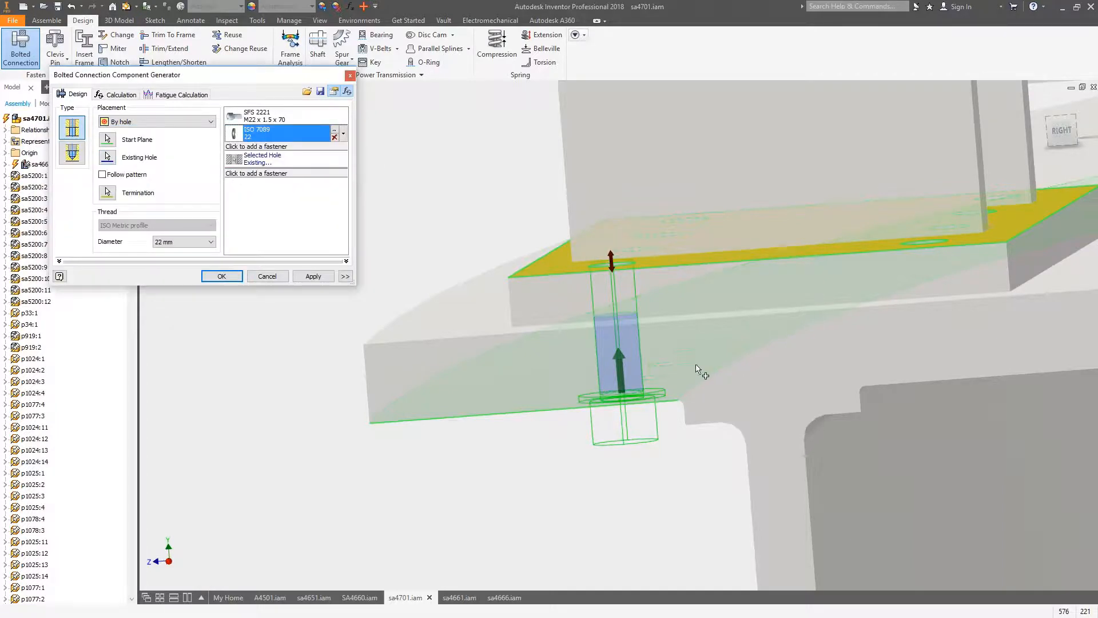
scroll(652, 452, up, 4)
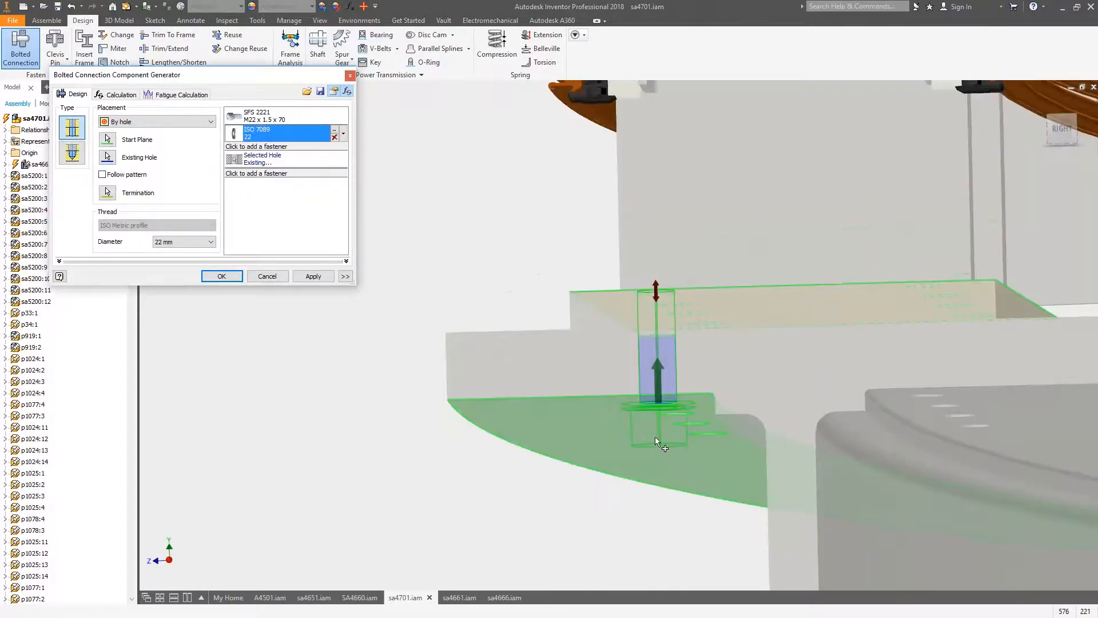
mouse_move(629, 406)
shift+middle_down()
mouse_move(643, 424)
mouse_move(634, 402)
shift+middle_up()
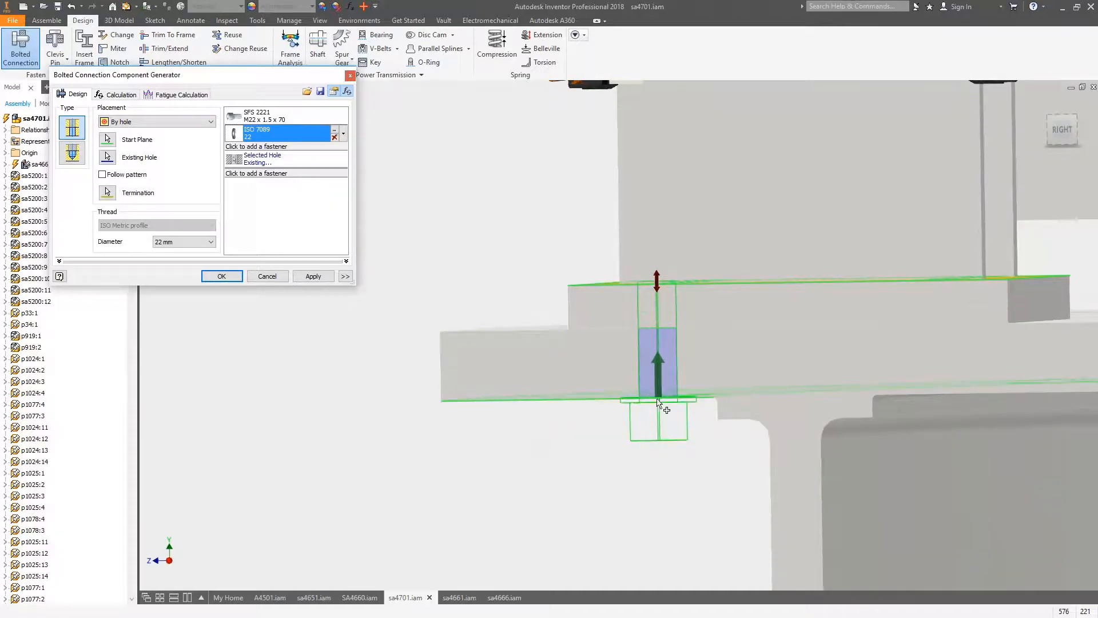
shift+middle_drag(493, 209, 461, 273)
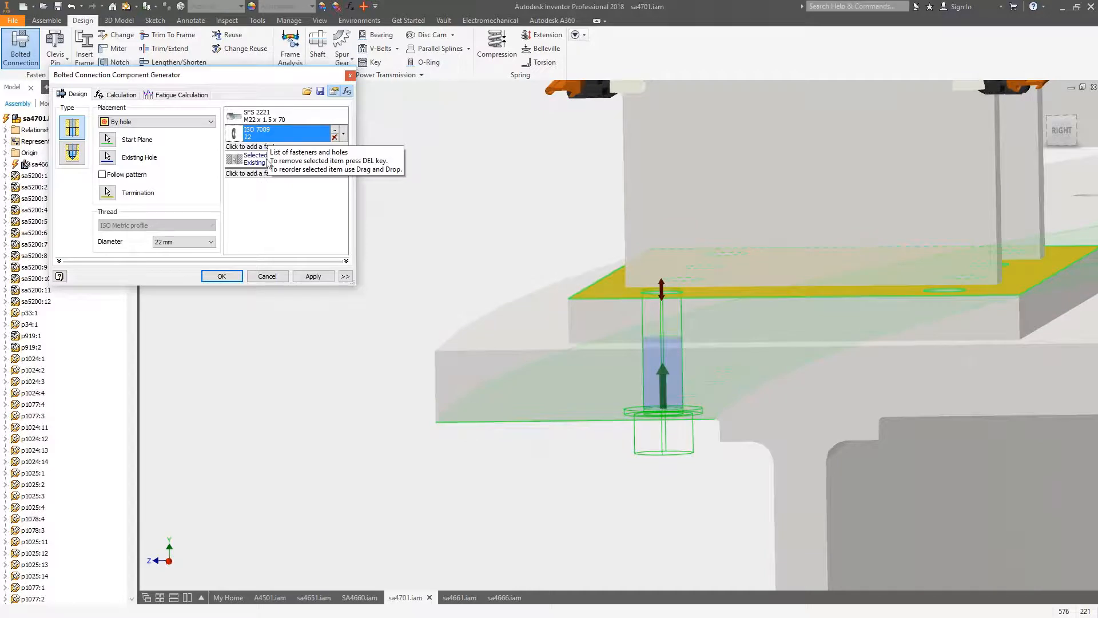
Add an ISO 7089 size 22 washer on the base plate's top face at the end of the connection.
click(254, 174)
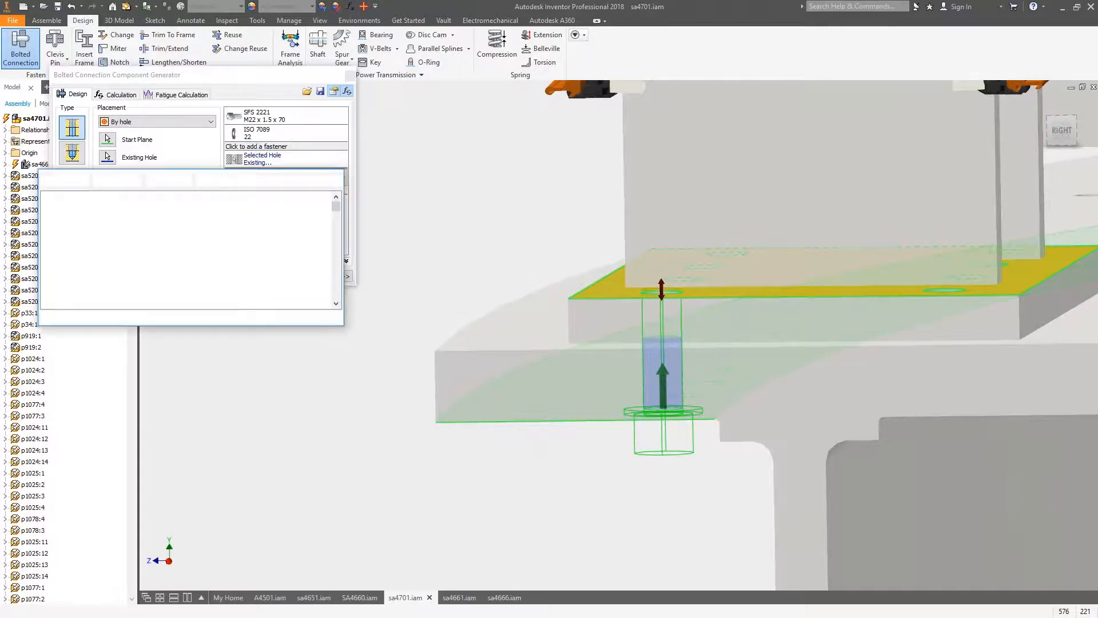
click(246, 207)
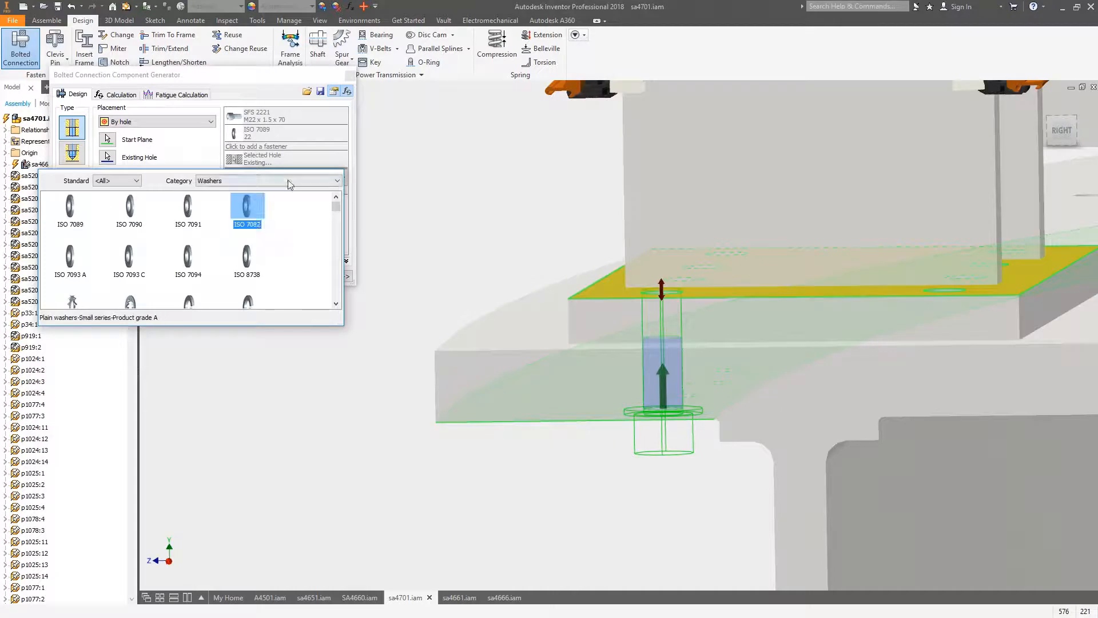
click(287, 180)
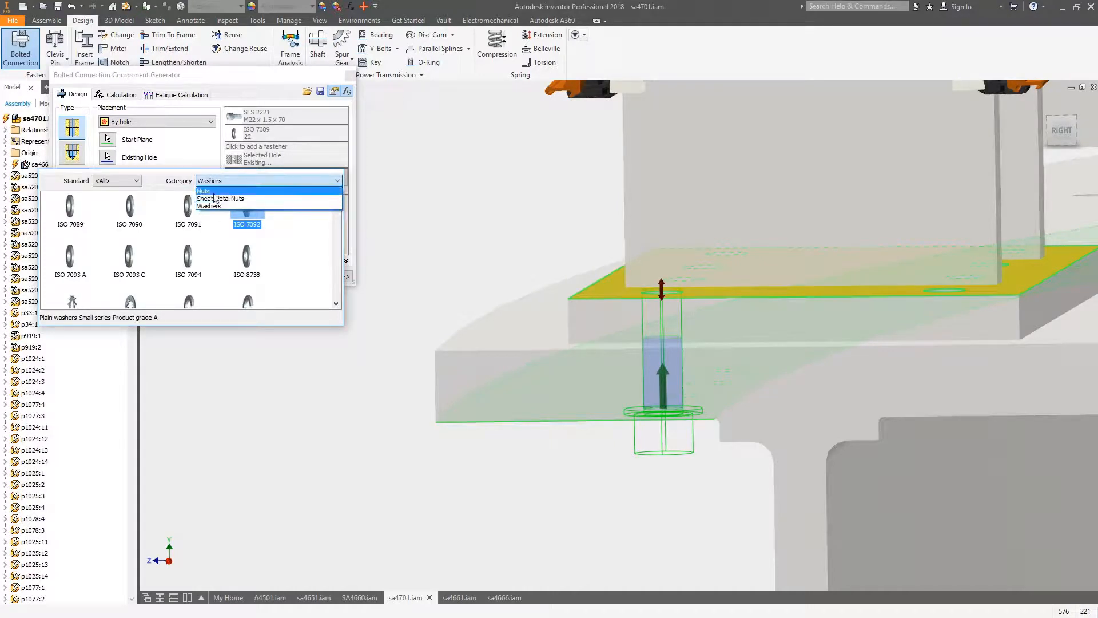
click(71, 206)
click(70, 205)
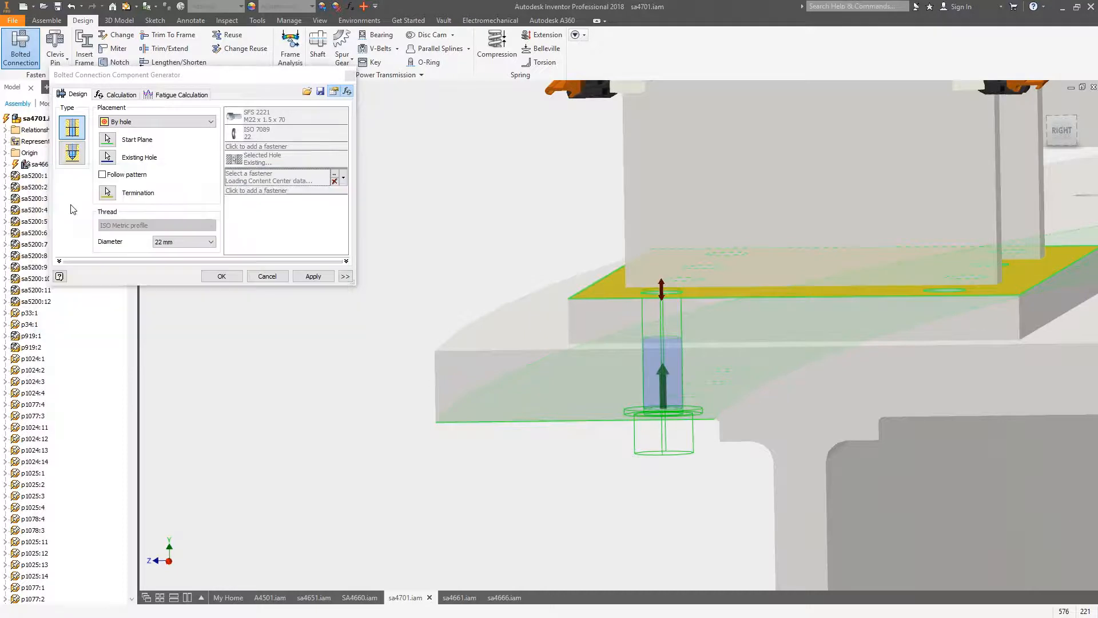
Add an ISO 8673 M22 x 1.5 nut above the upper washer to finish the fastener stack.
click(277, 192)
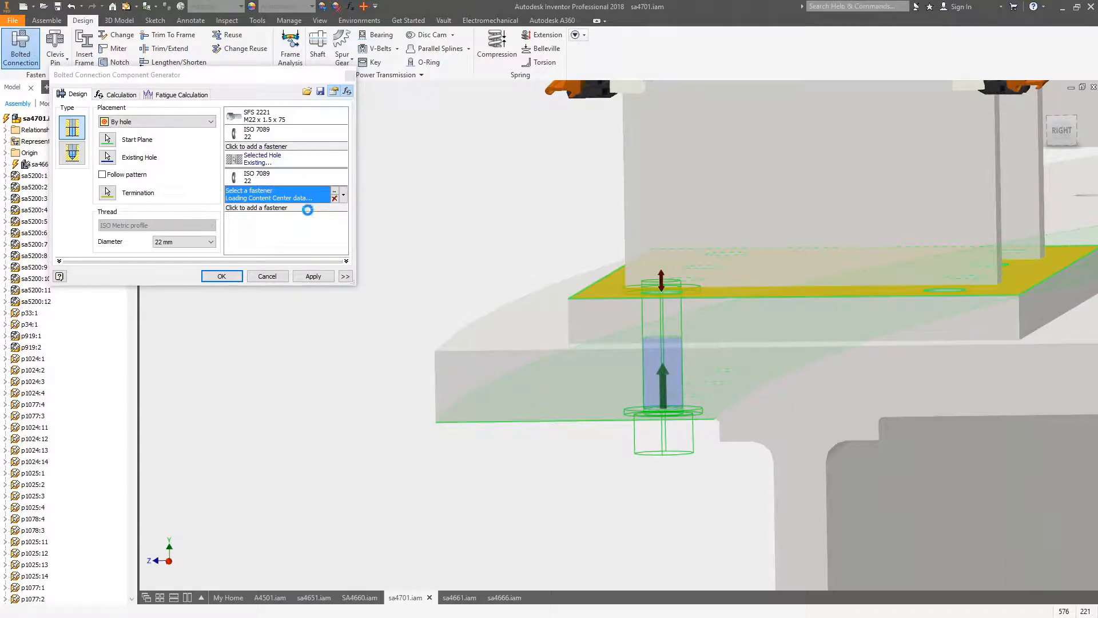
click(73, 225)
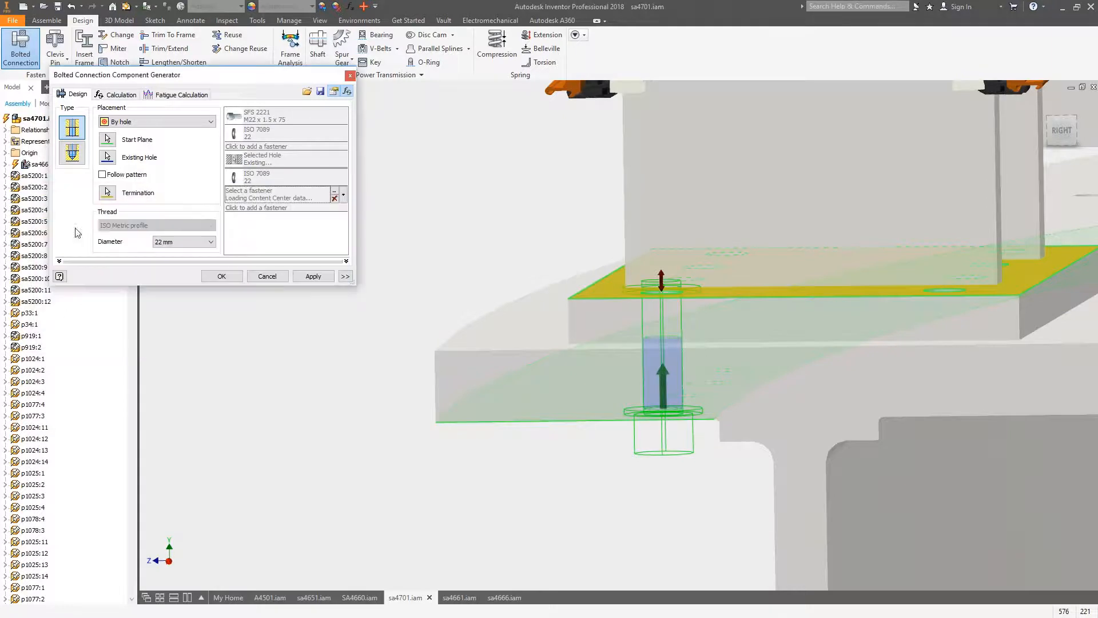
shift+middle_drag(522, 232, 549, 240)
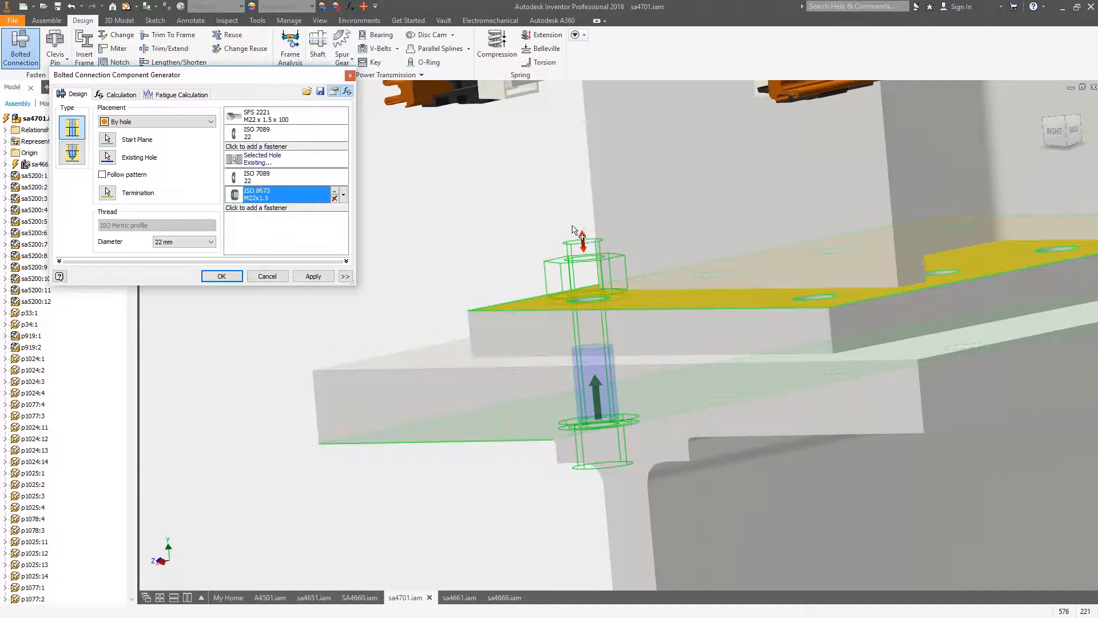
Show the Templates Library, create the bolted connection with the default file name, close the generator and find the connection in the model browser.
click(345, 276)
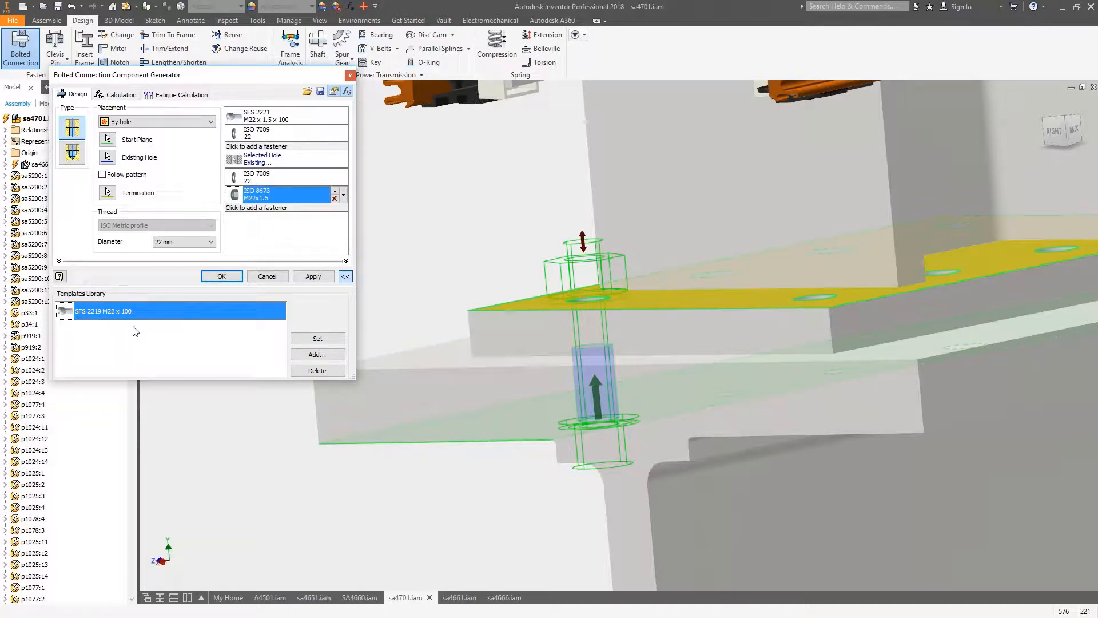
click(323, 277)
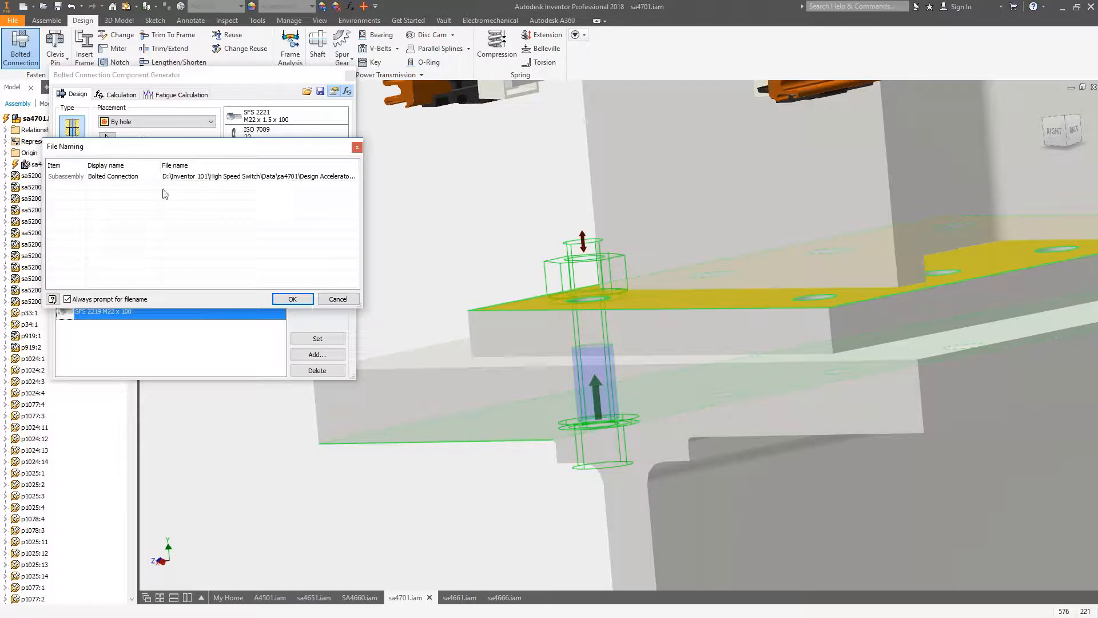
click(296, 298)
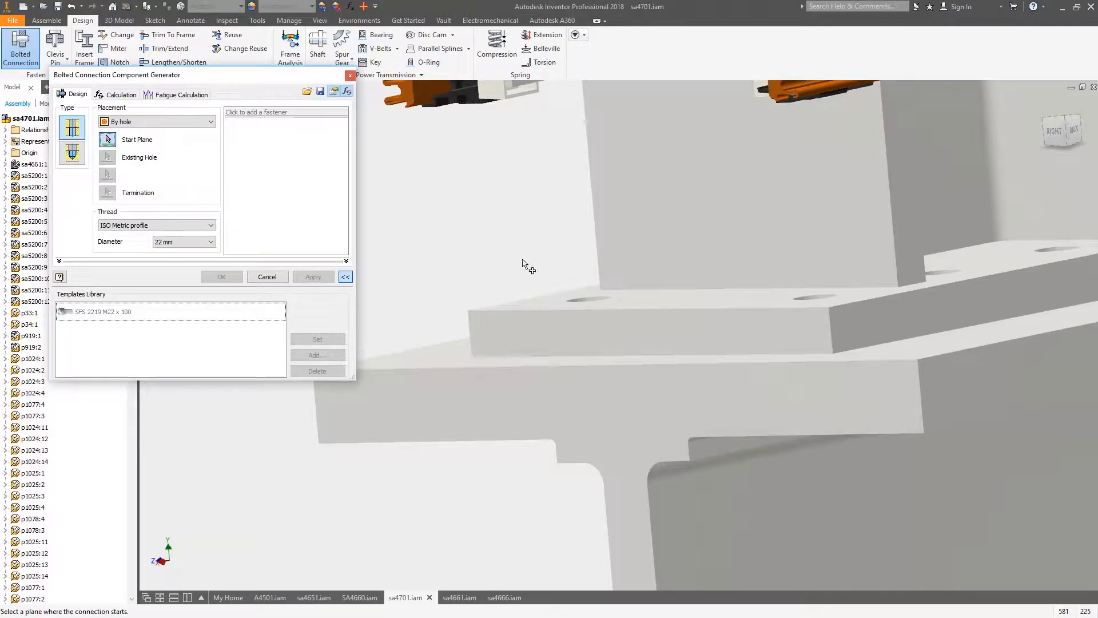
scroll(522, 262, down, 5)
click(267, 276)
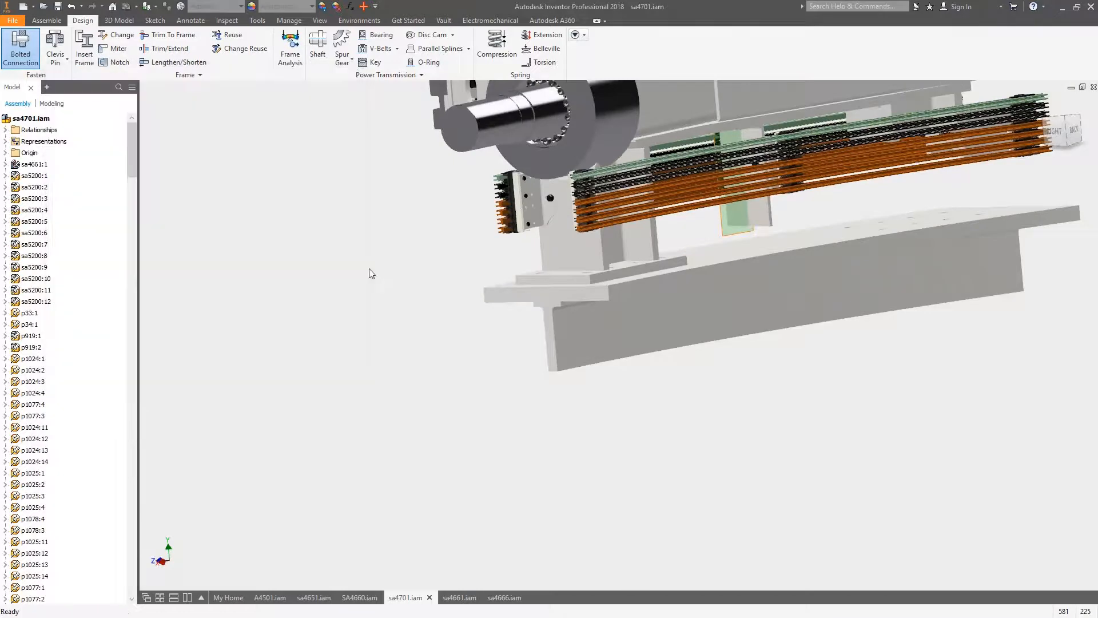
shift+middle_drag(529, 289, 360, 280)
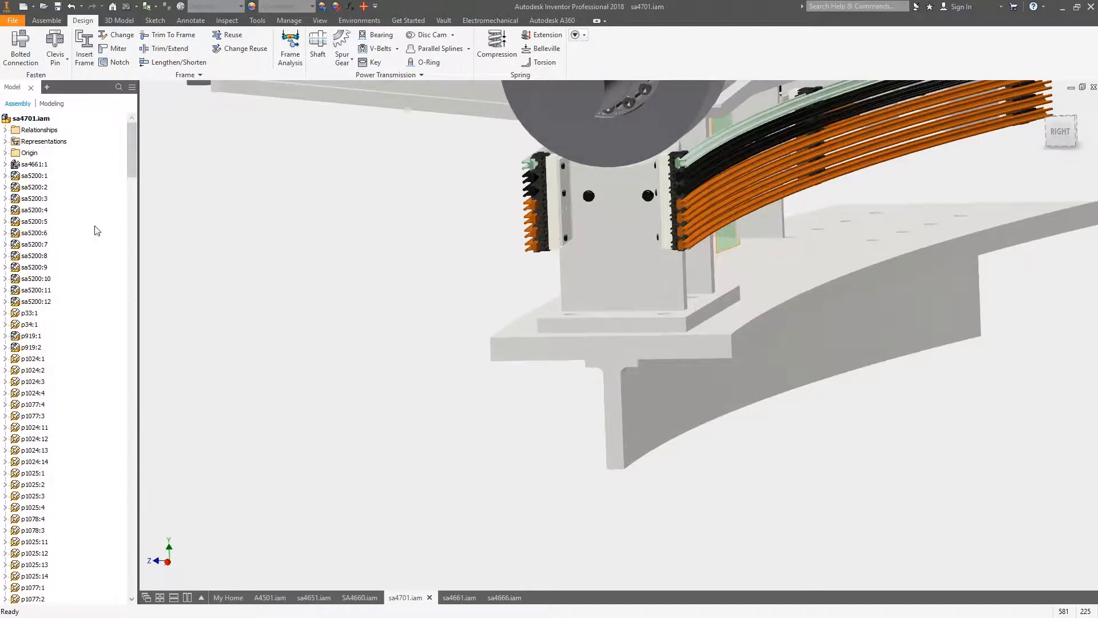
drag(131, 154, 132, 611)
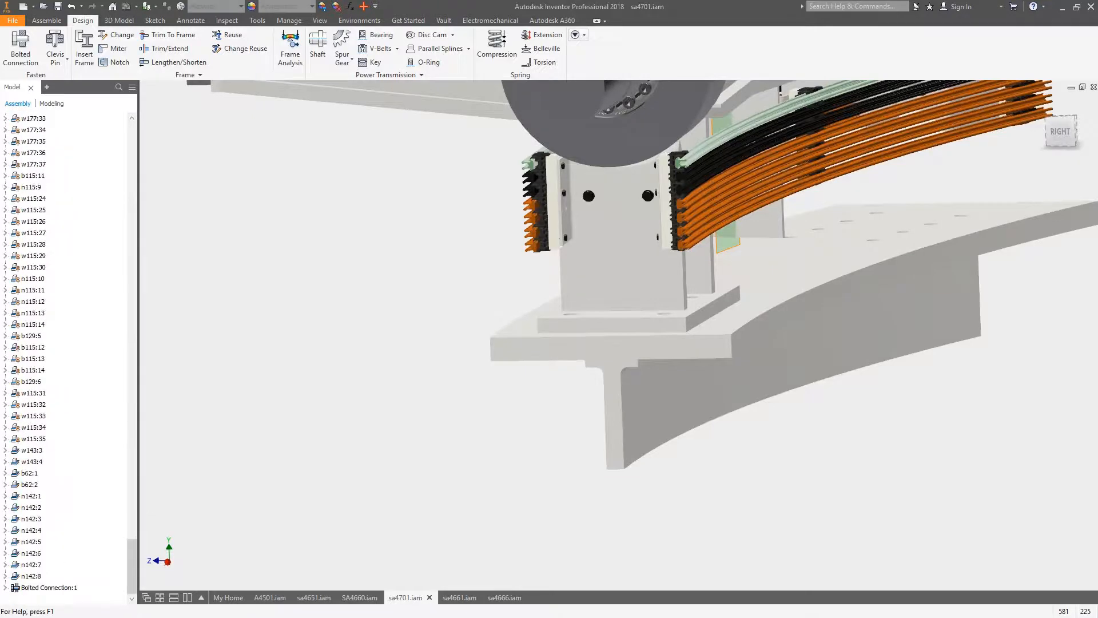
Reopen the bolted connection in its generator, review the thread diameter and placement options, and accept it with By hole placement.
double_click(52, 588)
right_click(52, 589)
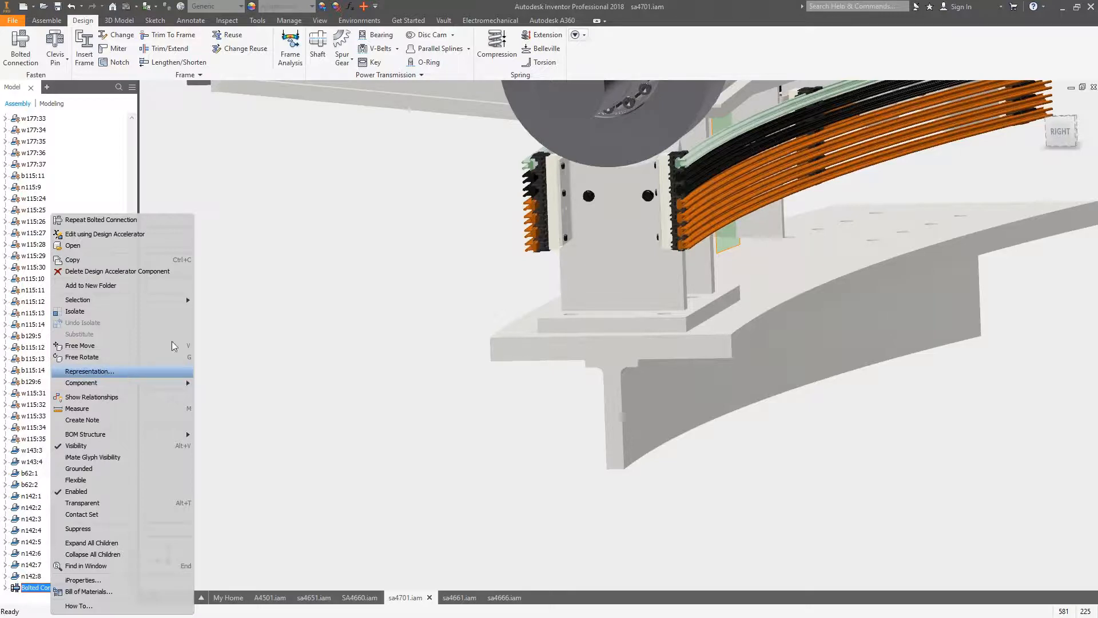
click(89, 235)
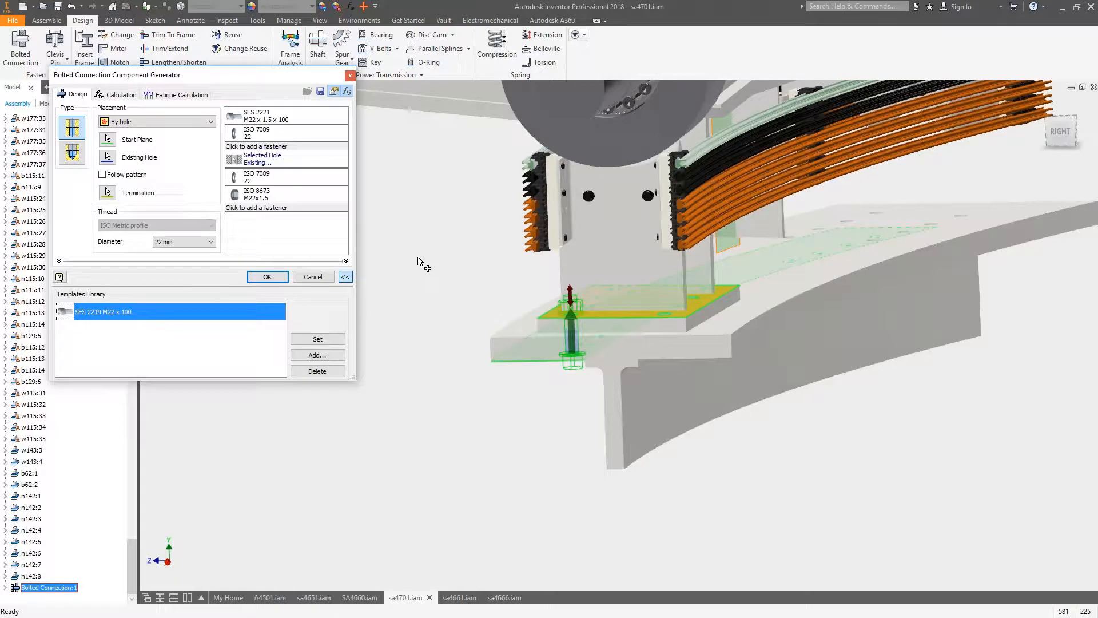
click(176, 243)
click(176, 243)
click(138, 122)
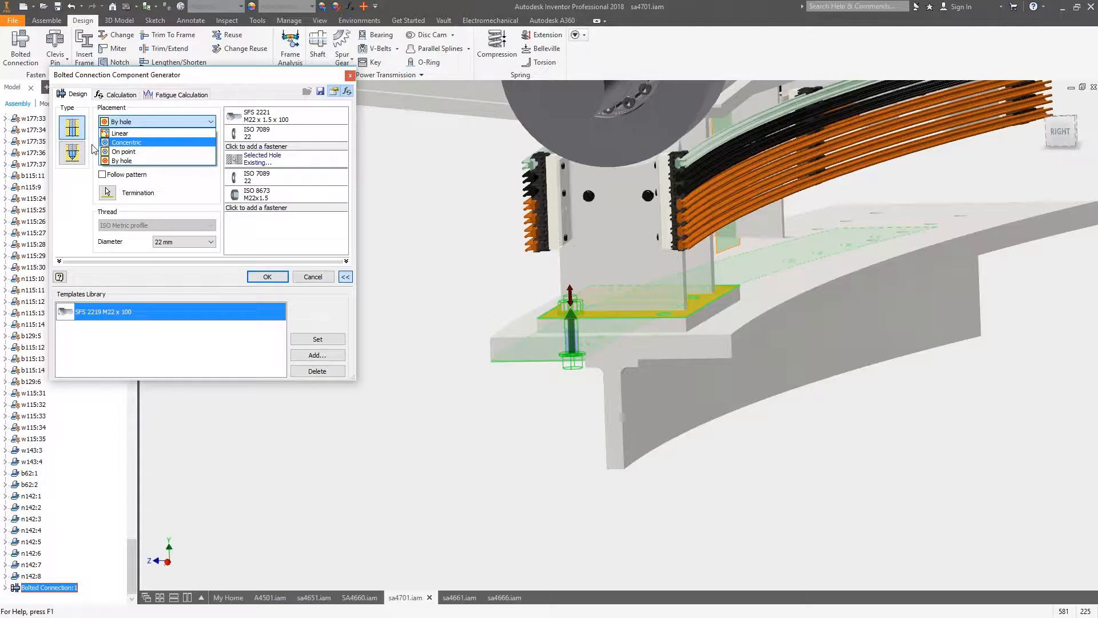
click(267, 279)
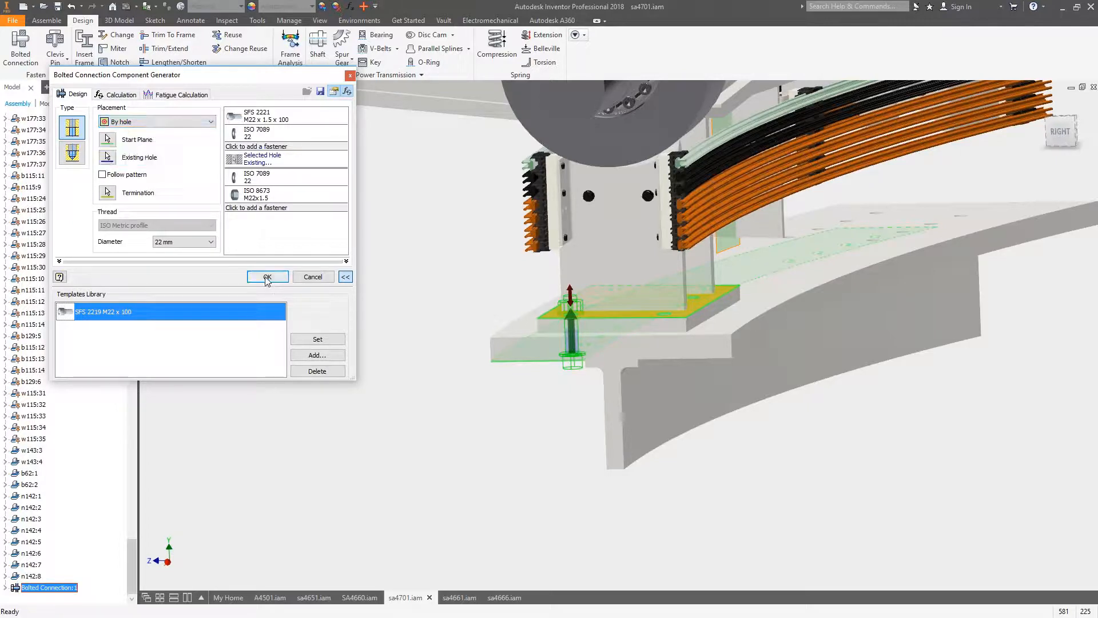
click(267, 279)
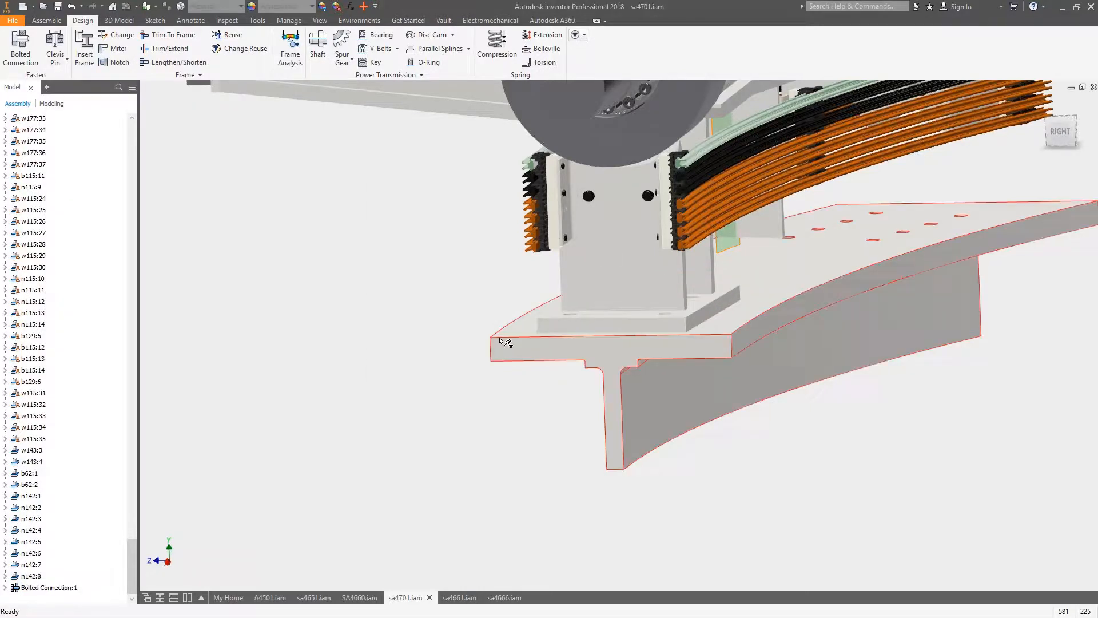
Open the bolted connection as a separate assembly, examine its bolt, washers and nut, and close it to return to sa4701.
scroll(421, 362, down, 3)
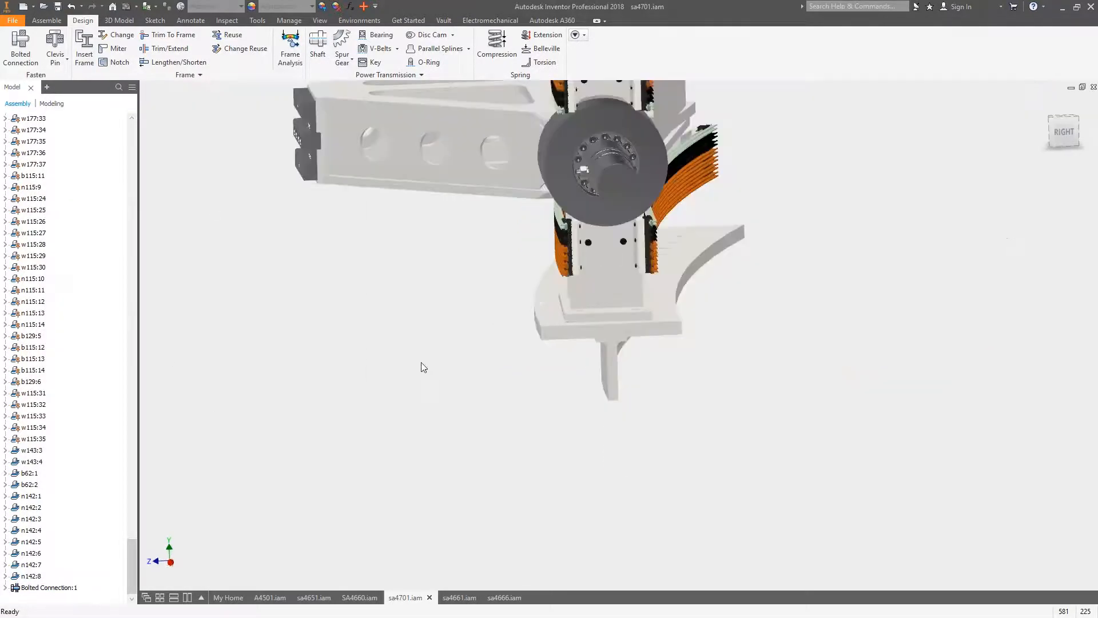
shift+middle_drag(421, 362, 641, 339)
click(59, 587)
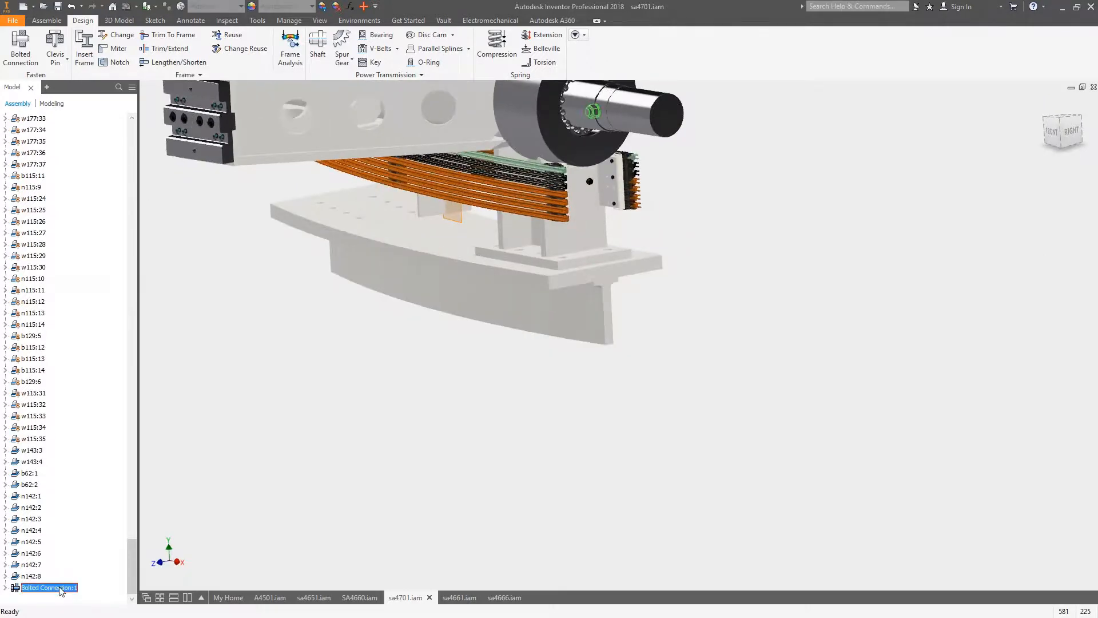
right_click(61, 590)
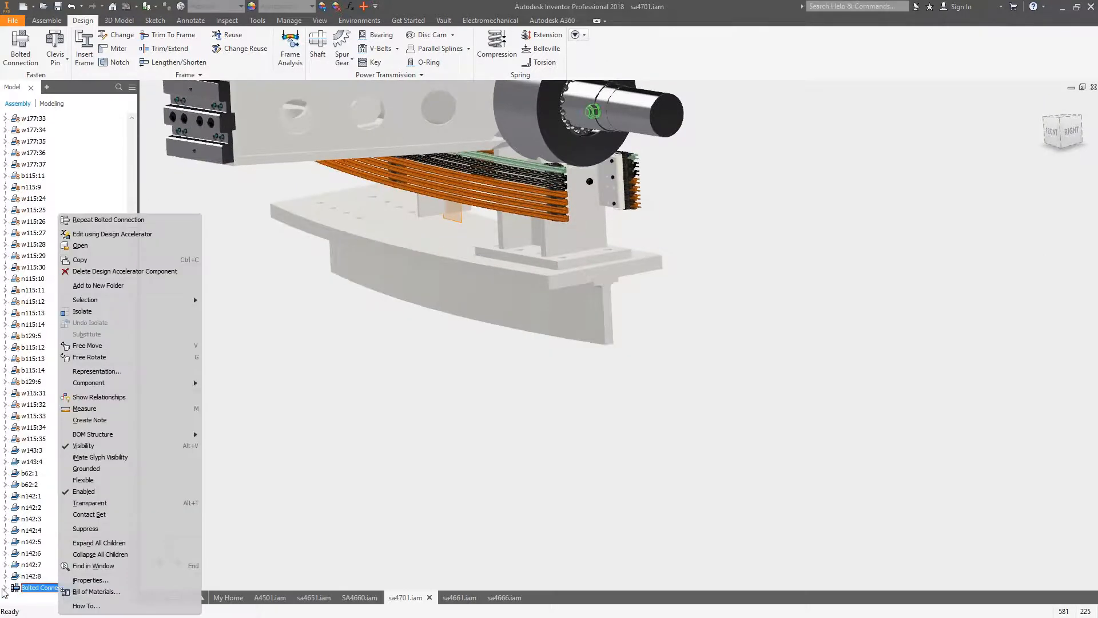
click(86, 246)
middle_drag(485, 281, 475, 298)
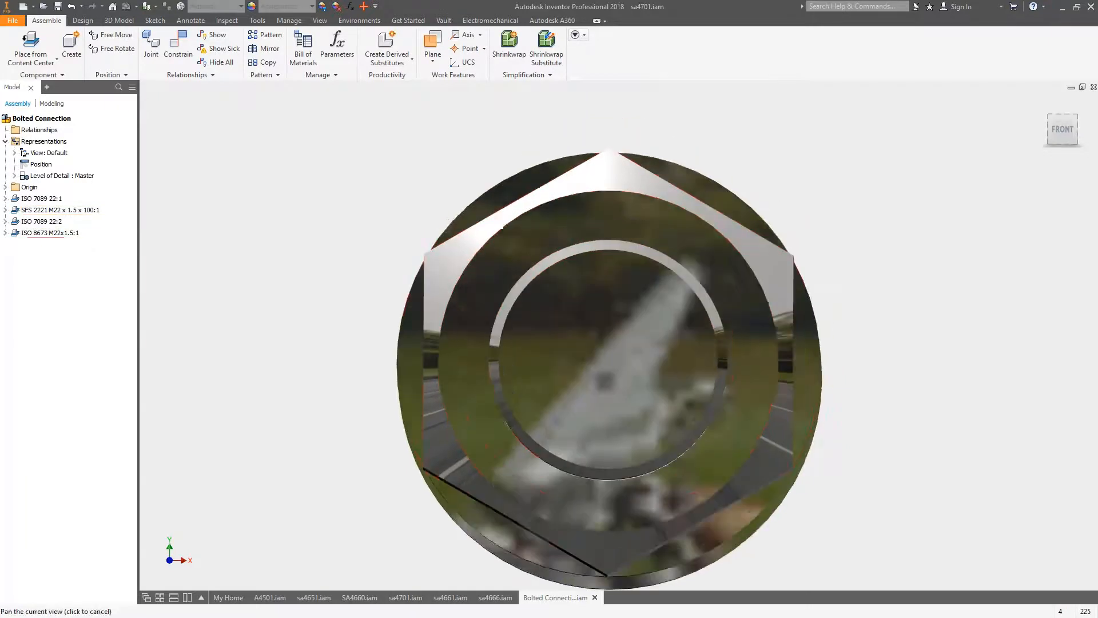
scroll(424, 307, down, 6)
middle_drag(415, 327, 449, 212)
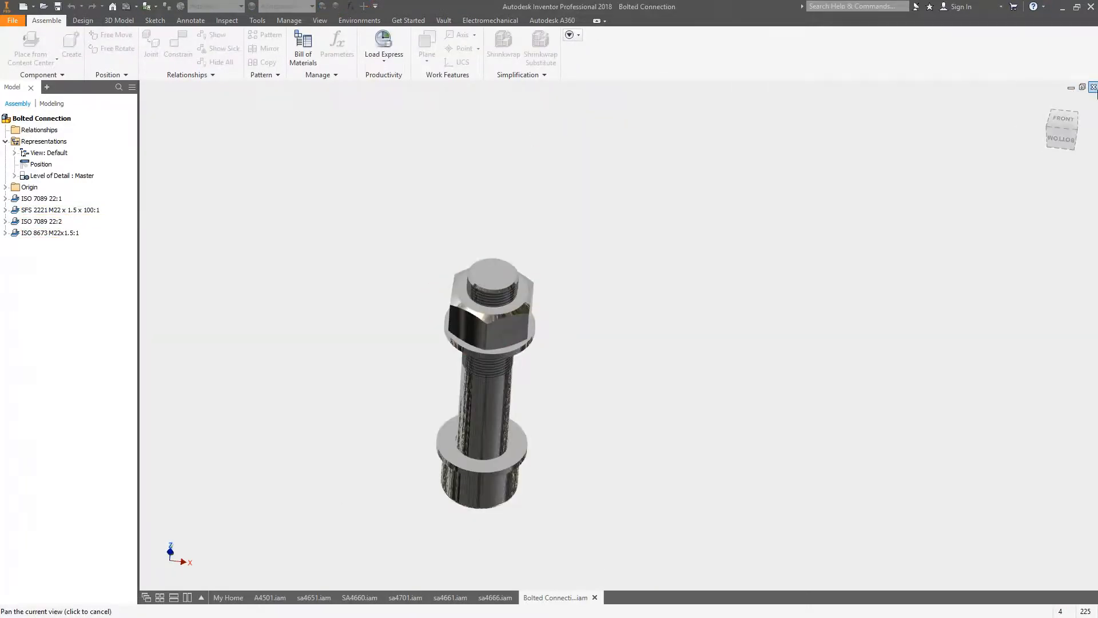
click(1092, 87)
click(514, 339)
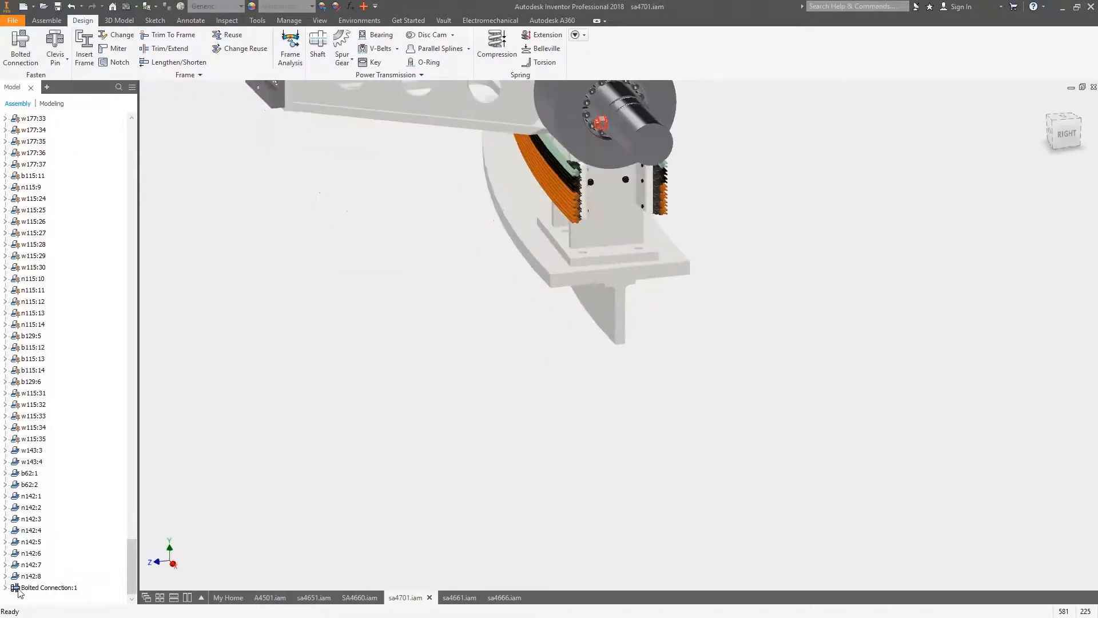
Expand the bolted connection in the model browser and check the options available for its first ISO 7089 washer.
click(5, 587)
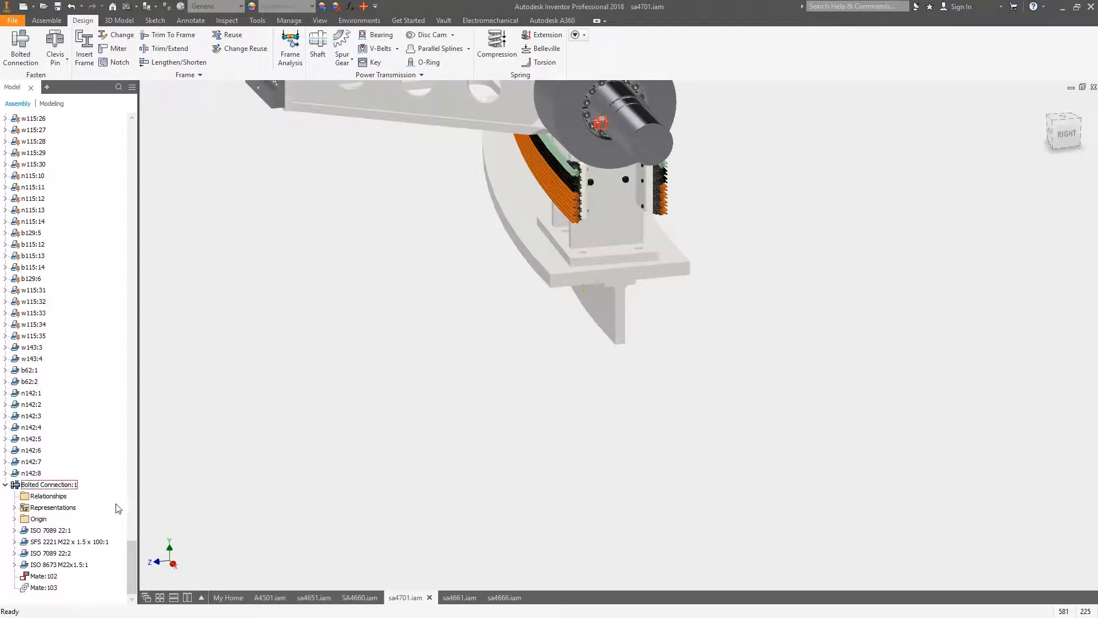
right_click(44, 530)
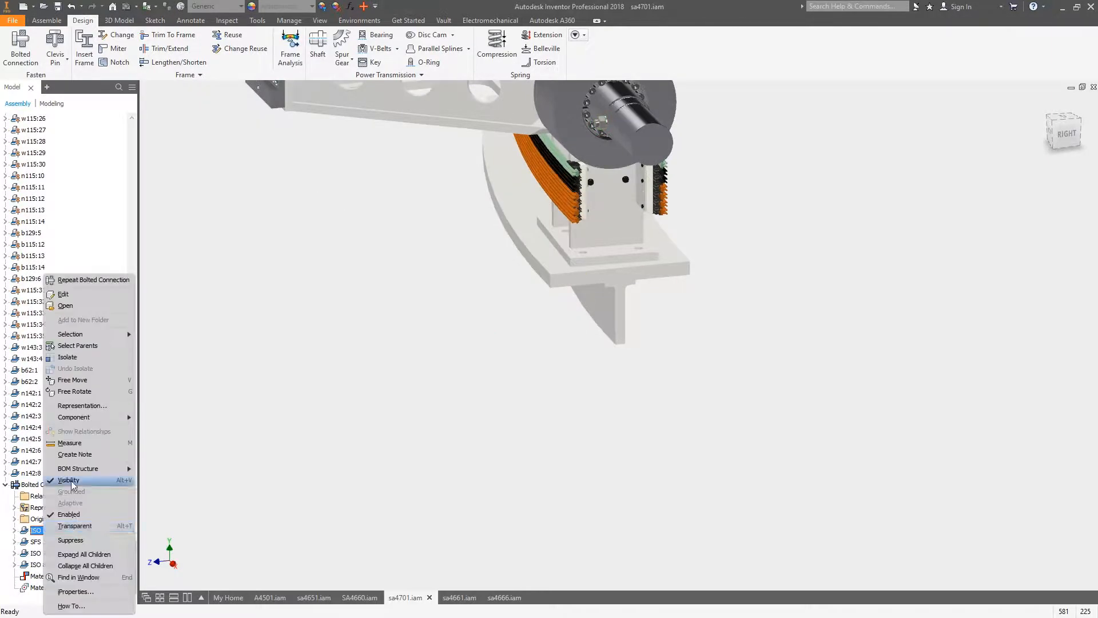
click(253, 450)
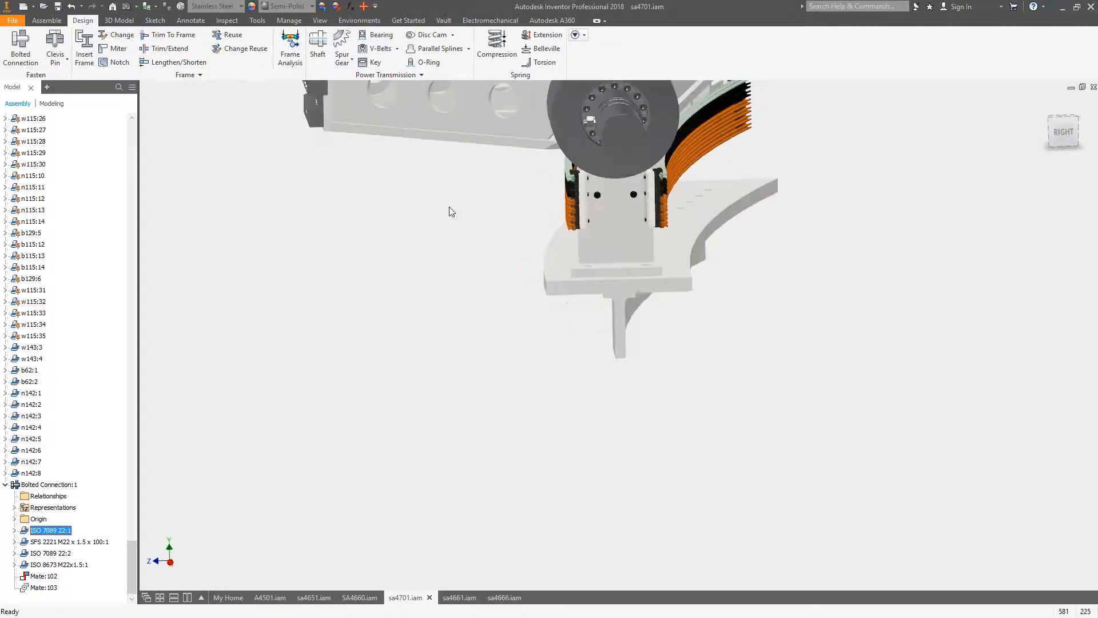
Examine the two mate constraints that position the bolted connection on the hole axis and the flange underside.
click(53, 485)
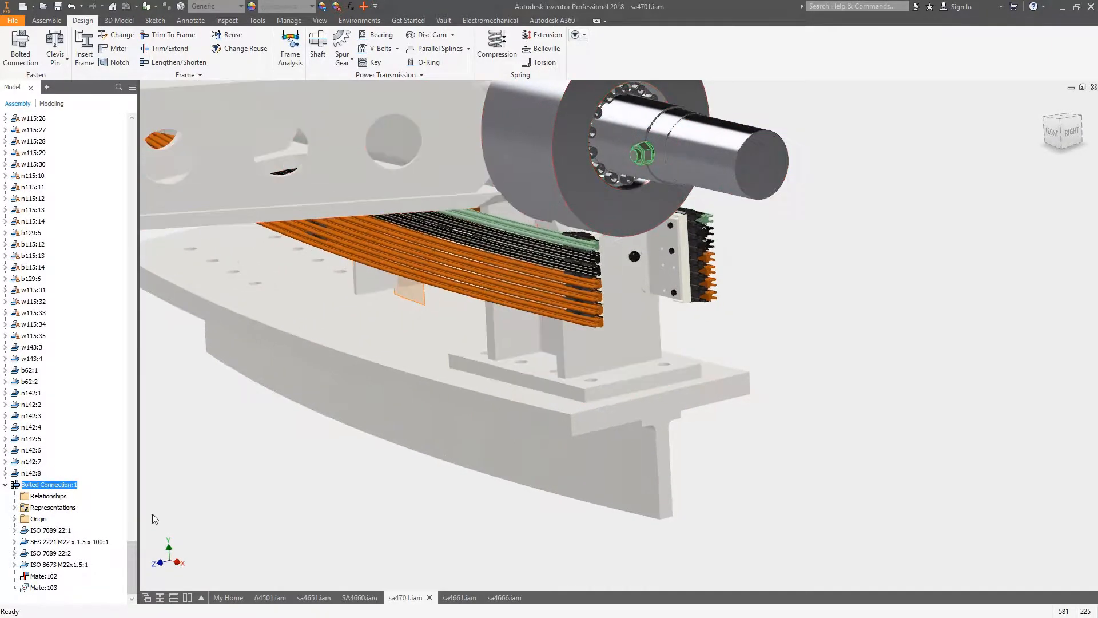
click(43, 588)
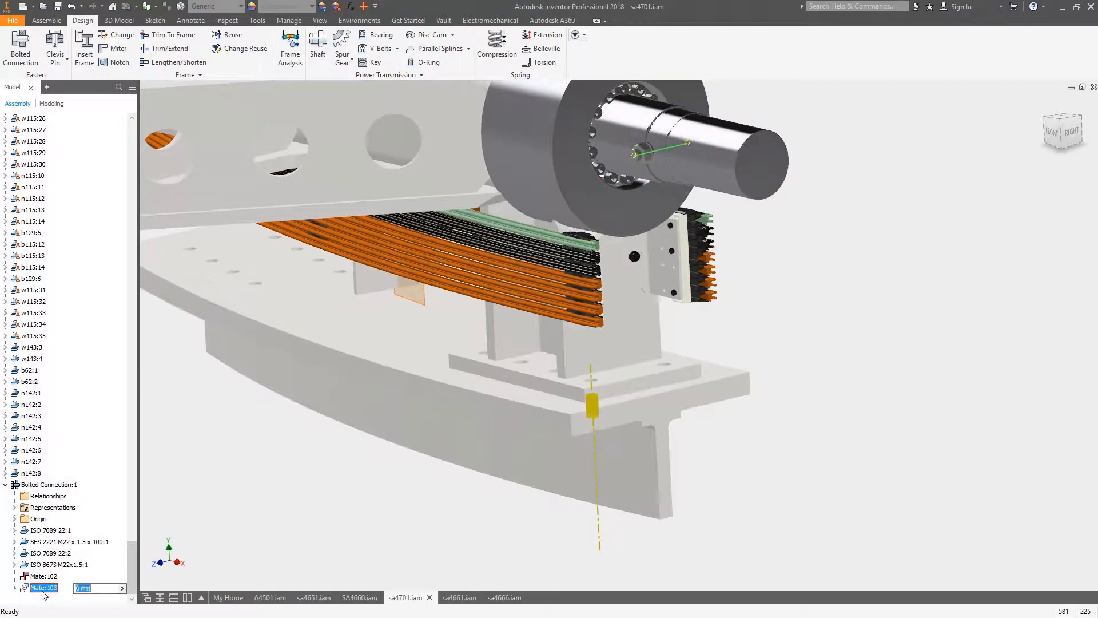
right_click(35, 591)
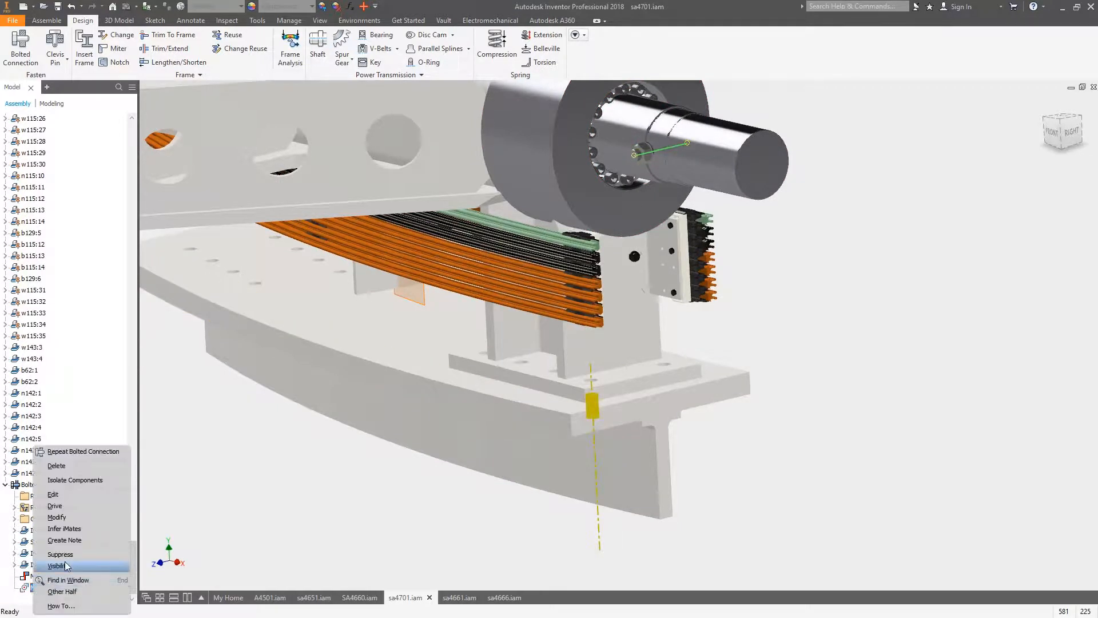
click(269, 528)
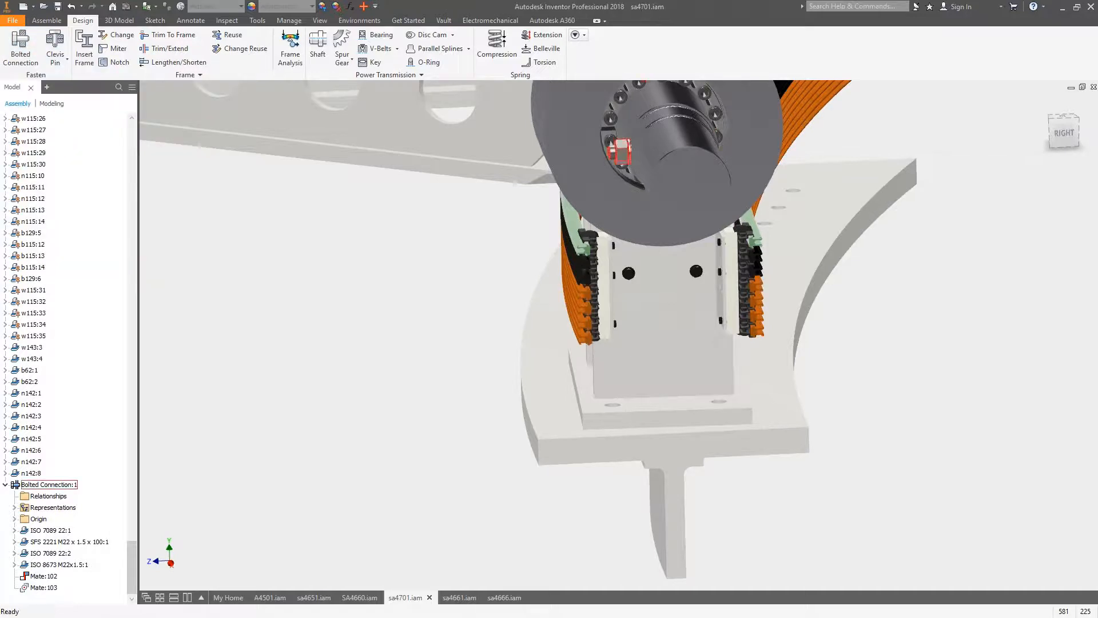
double_click(67, 575)
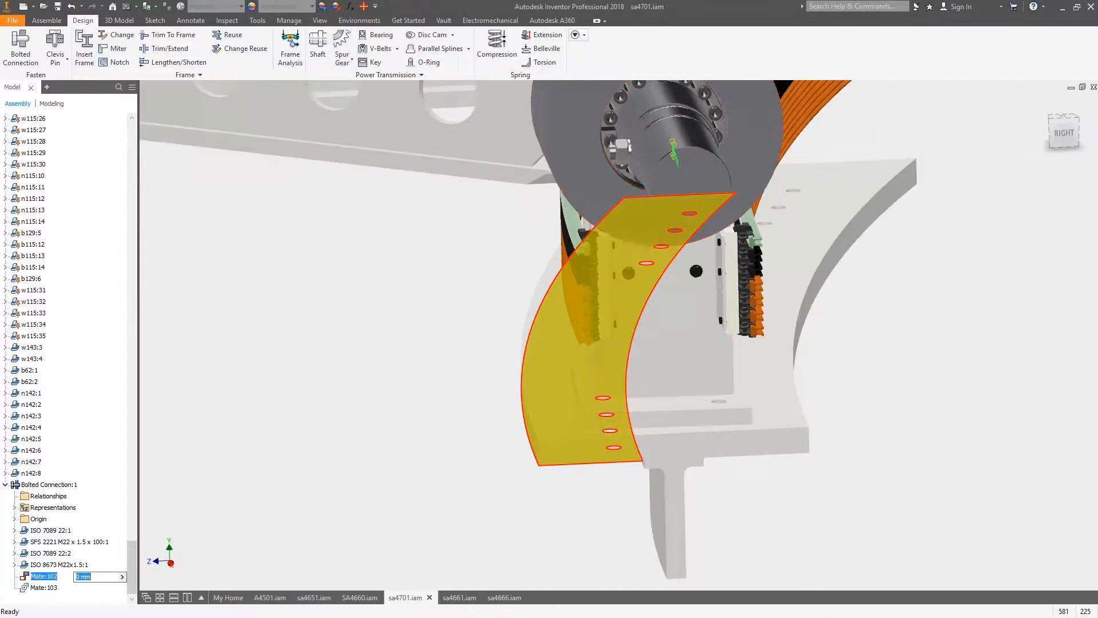
key(Return)
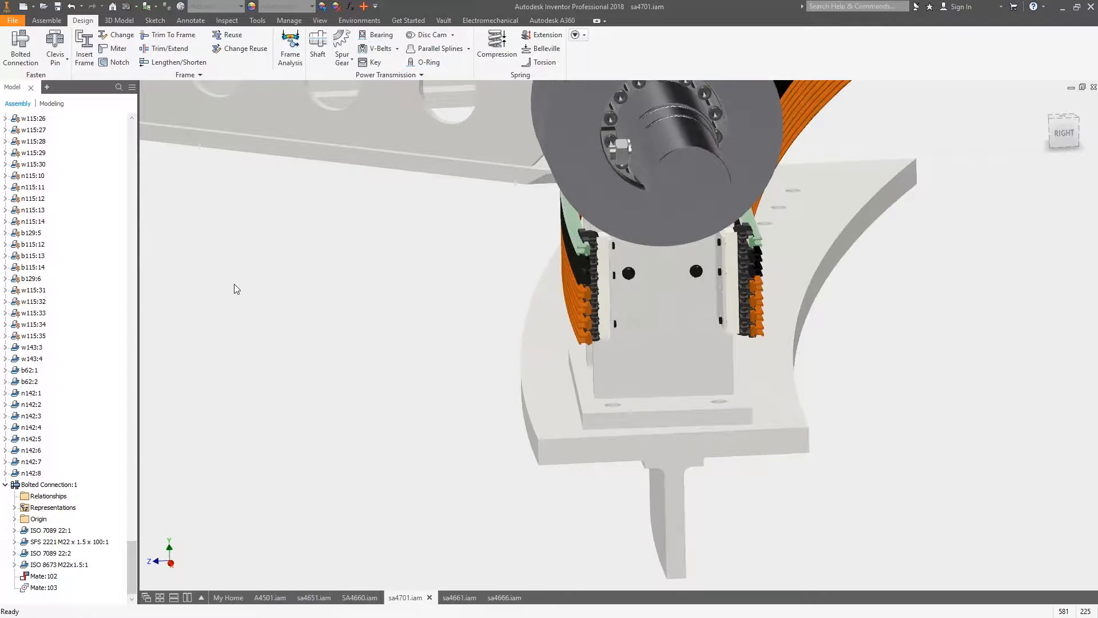
Switch to the A4501 assembly and examine the frame together with the motor and gearbox drive train.
click(270, 597)
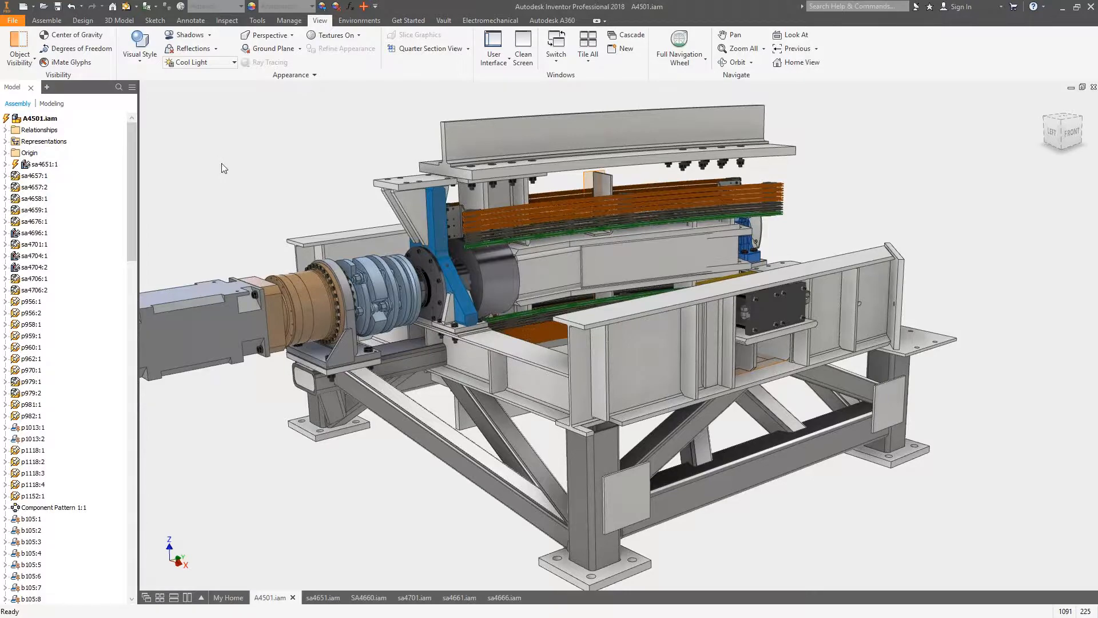
scroll(607, 414, up, 8)
scroll(625, 458, down, 2)
middle_drag(625, 458, 557, 288)
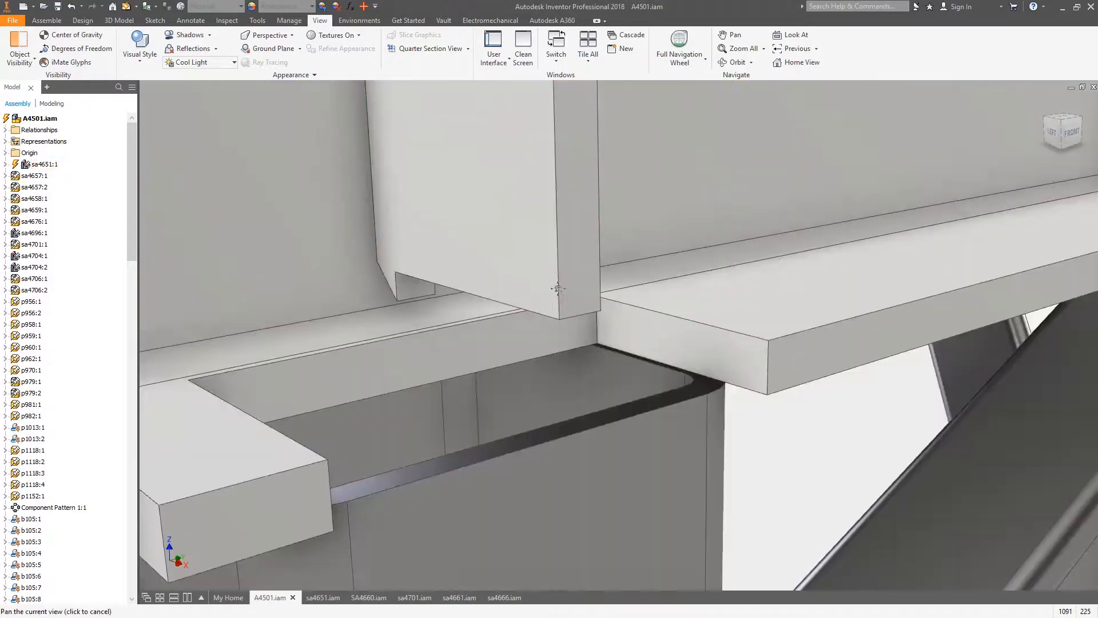
middle_drag(686, 514, 559, 303)
middle_drag(297, 148, 348, 488)
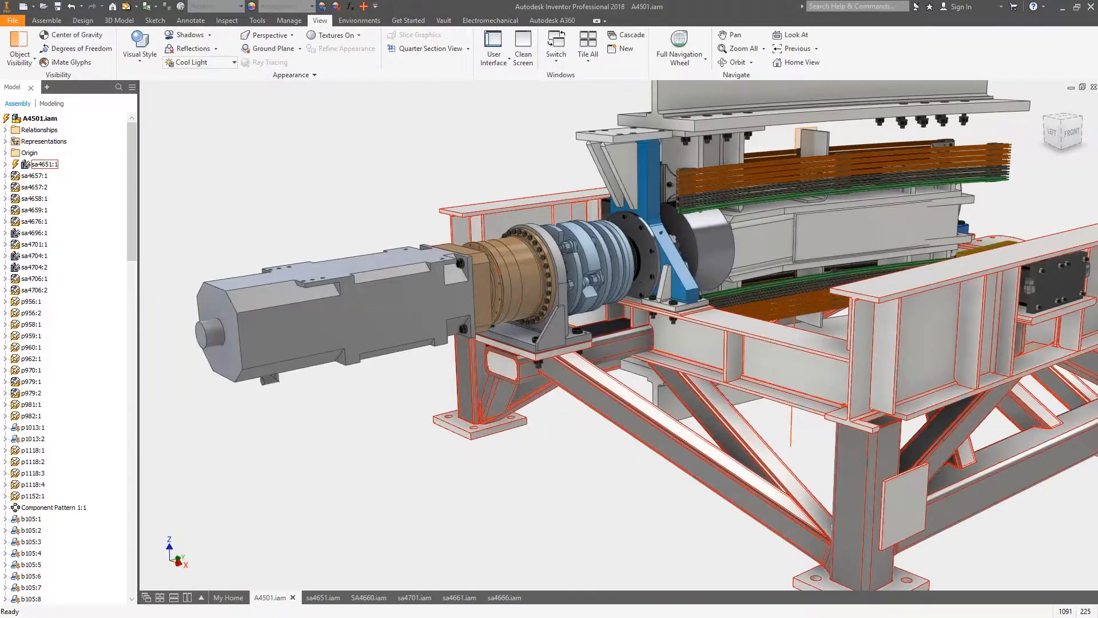
shift+middle_drag(352, 240, 374, 193)
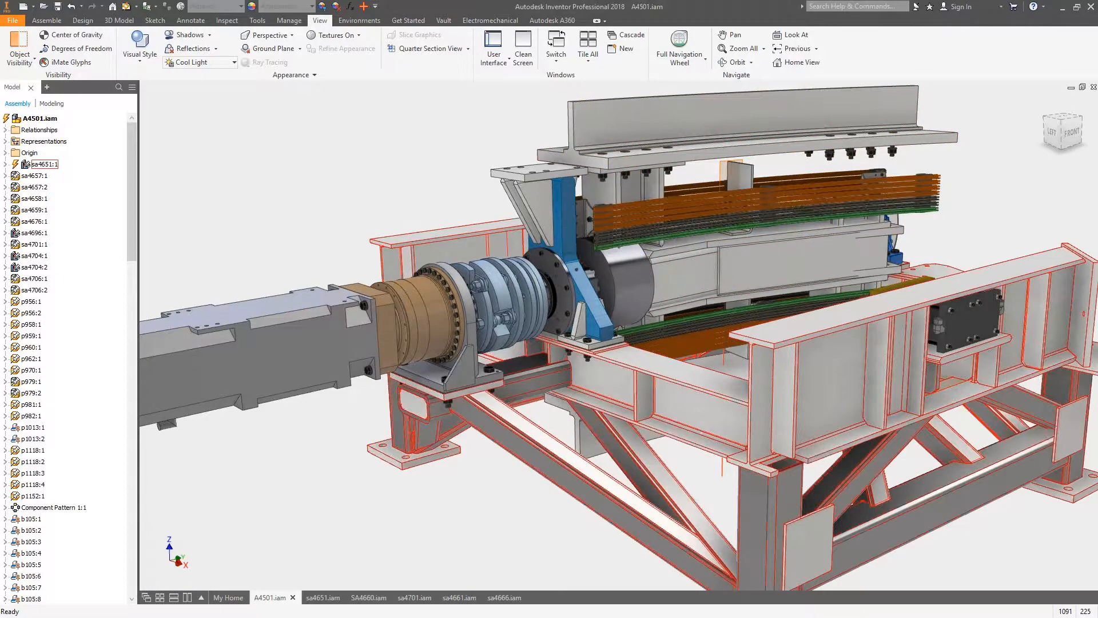
Set the selection filter to part priority and open the frame's I-beam part p761 in its own window.
click(157, 7)
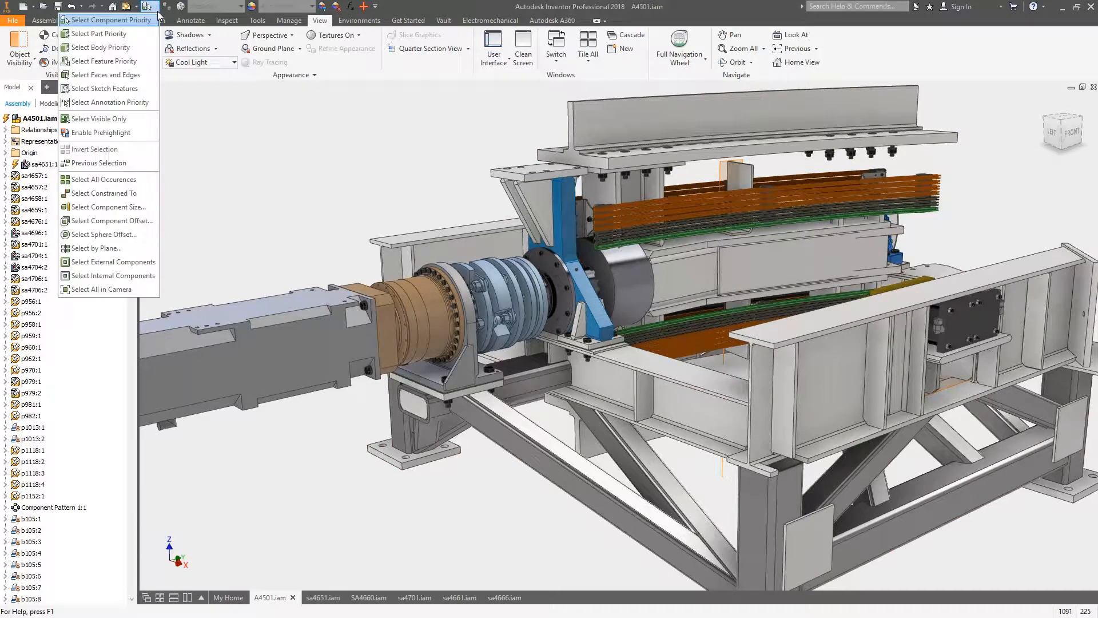
click(99, 34)
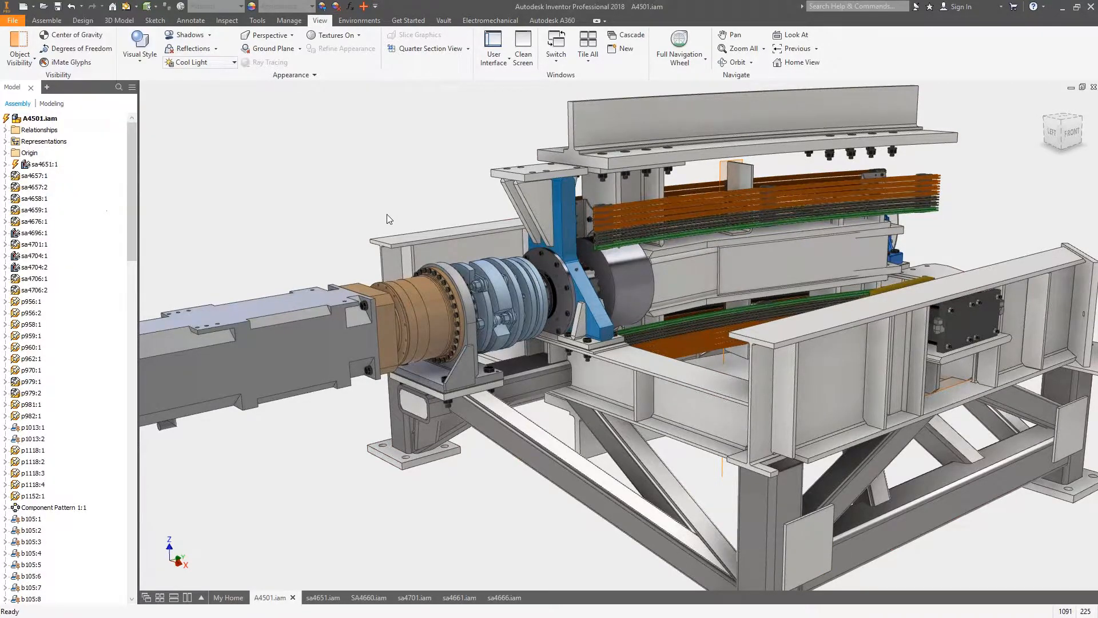
right_click(420, 242)
click(420, 208)
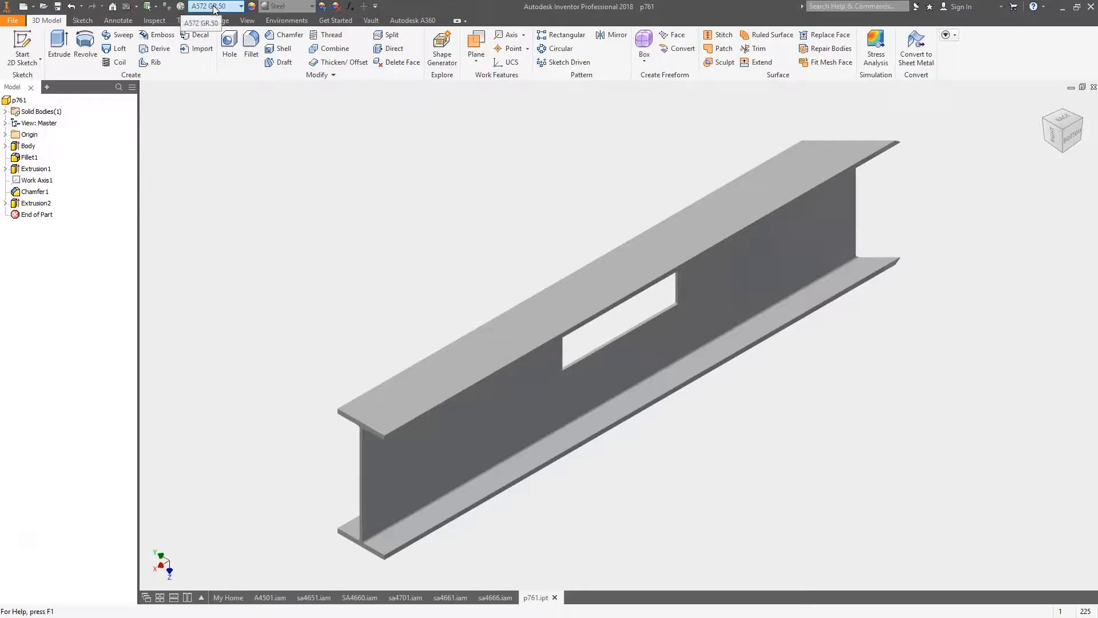
Review the material and appearance choices available for the I-beam part, keeping the assigned A572 GR.50 material and Steel appearance.
click(241, 6)
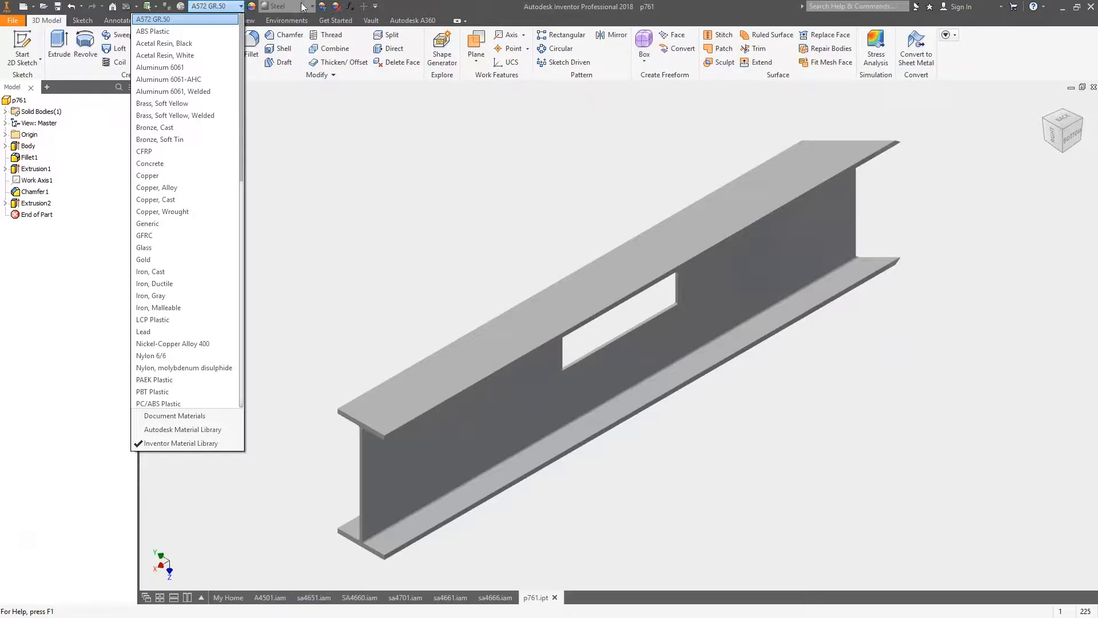
click(302, 165)
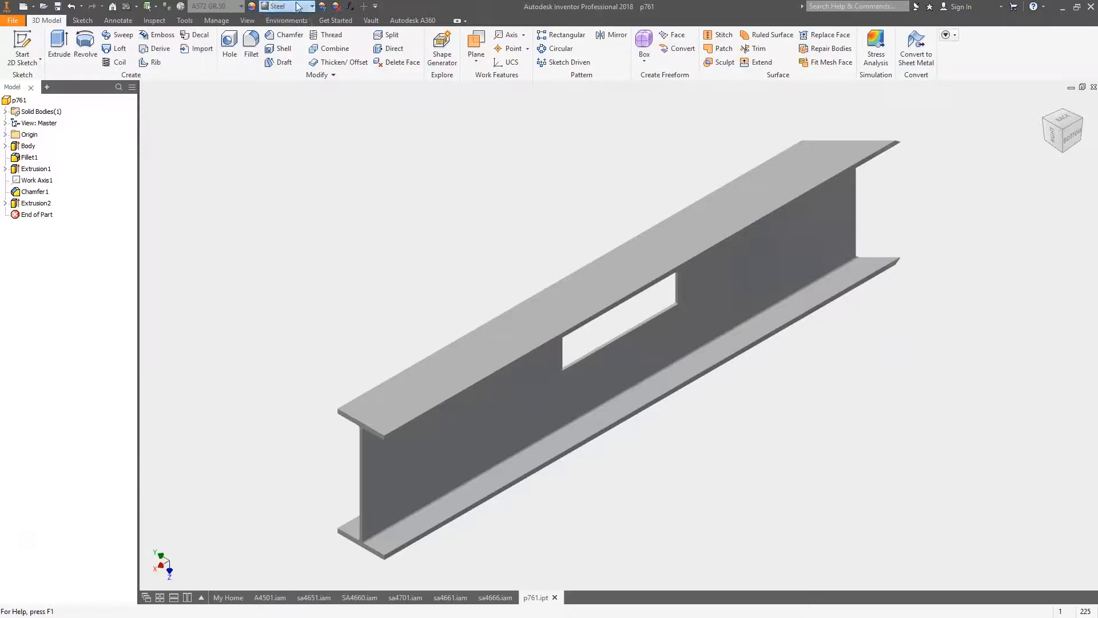
click(272, 8)
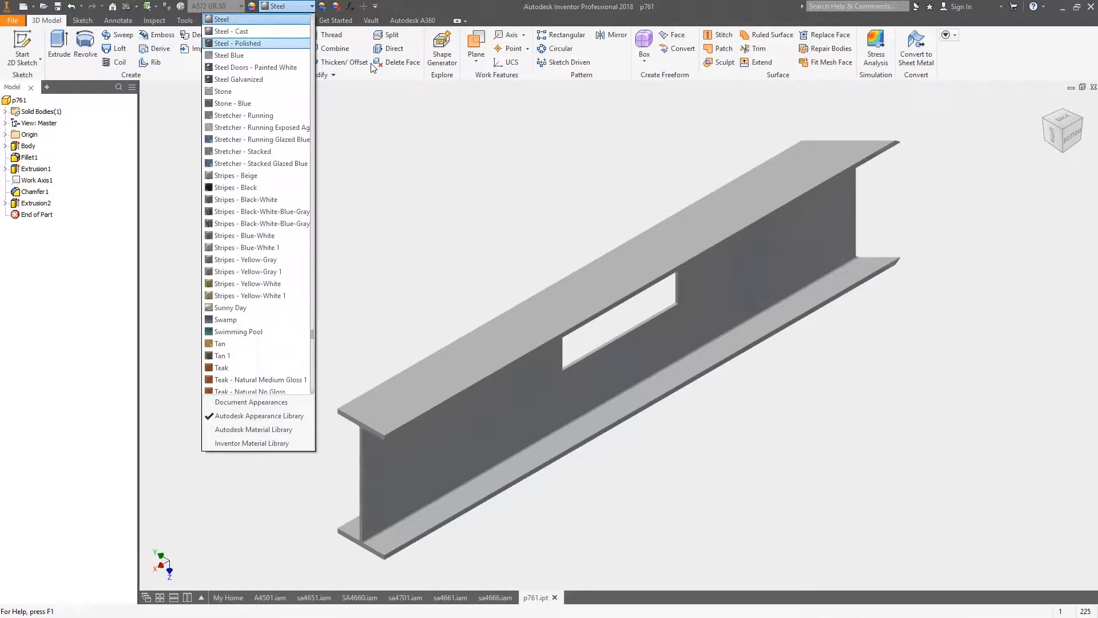
click(463, 153)
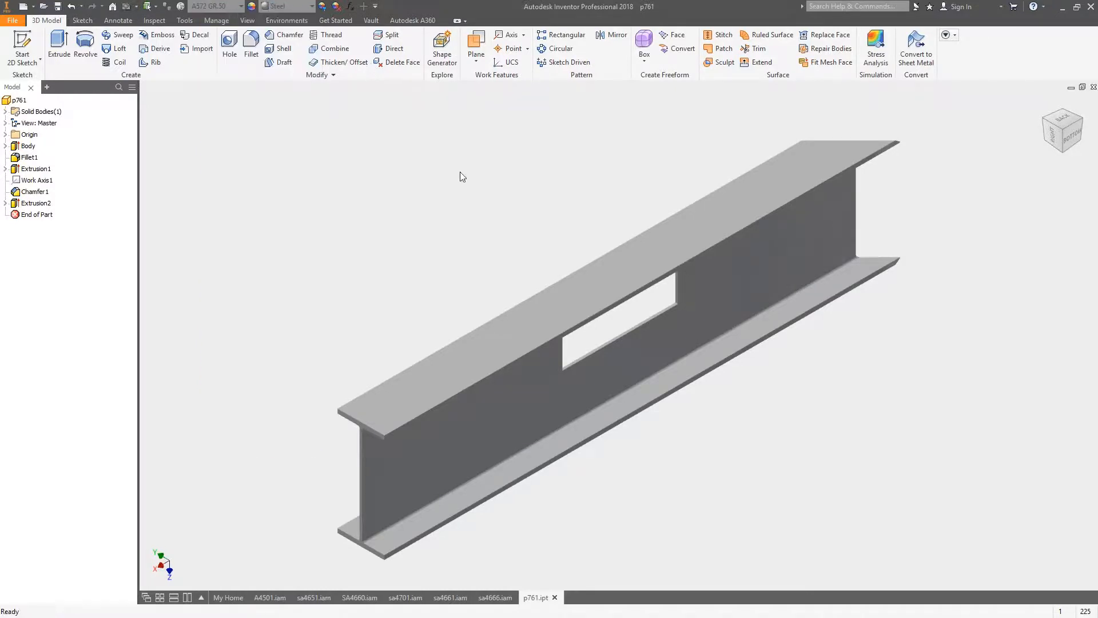
Open the iProperties of p761 and examine its physical properties, highlighting the material density.
right_click(17, 105)
click(57, 243)
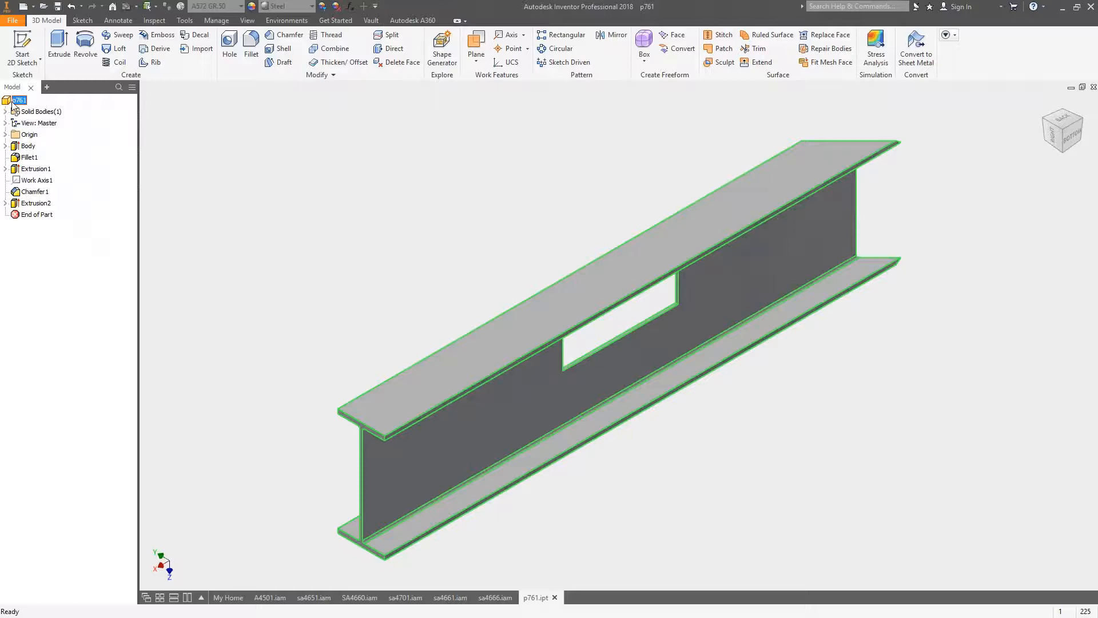
double_click(13, 105)
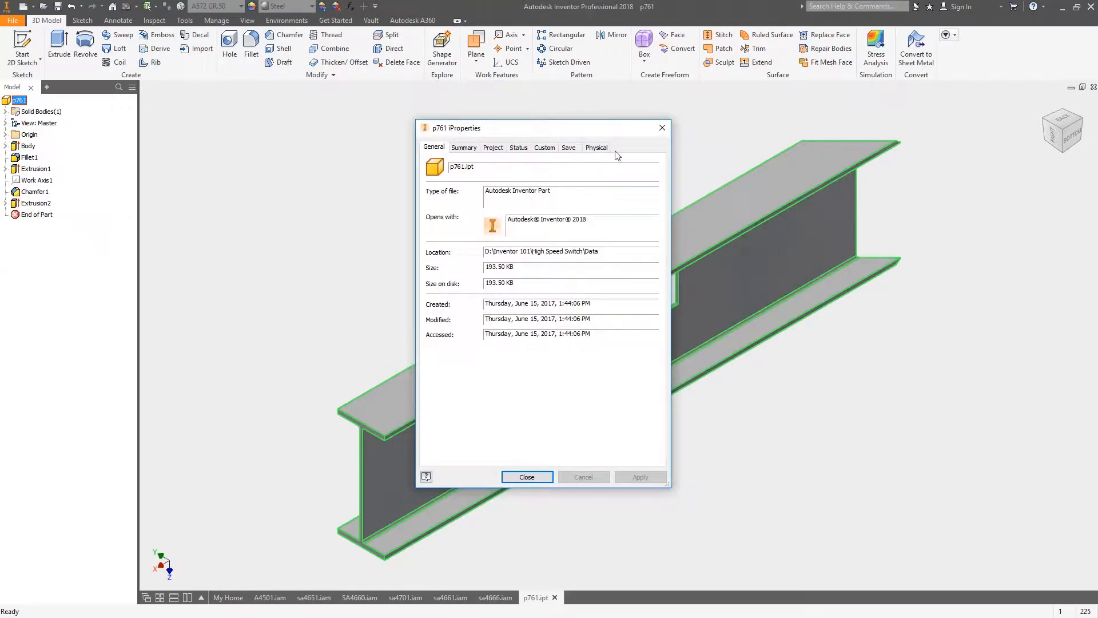
click(597, 148)
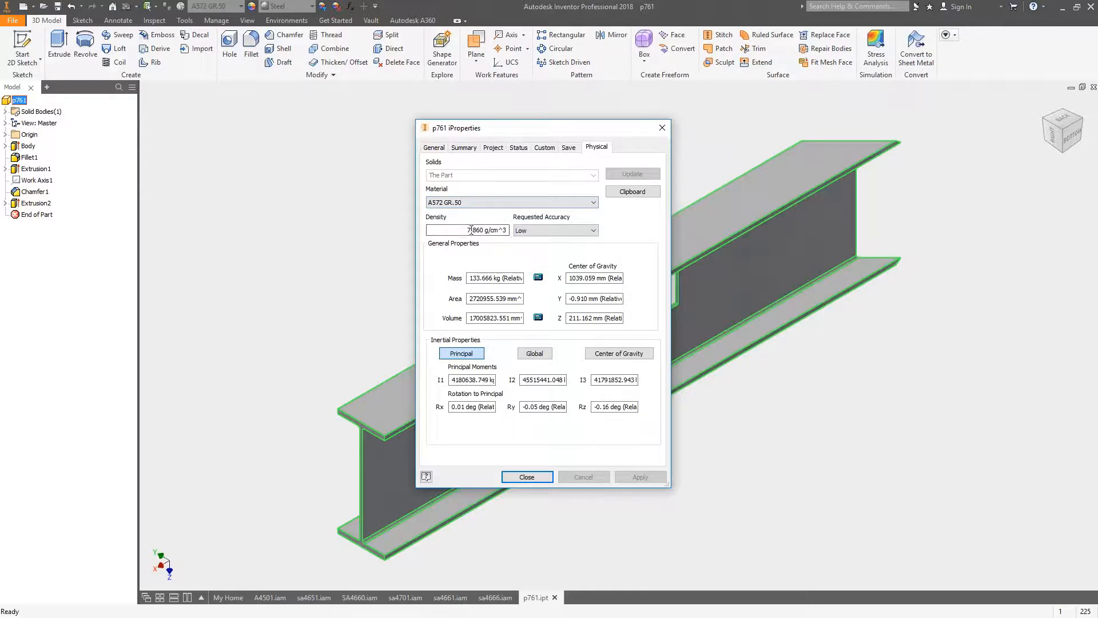
drag(467, 229, 513, 229)
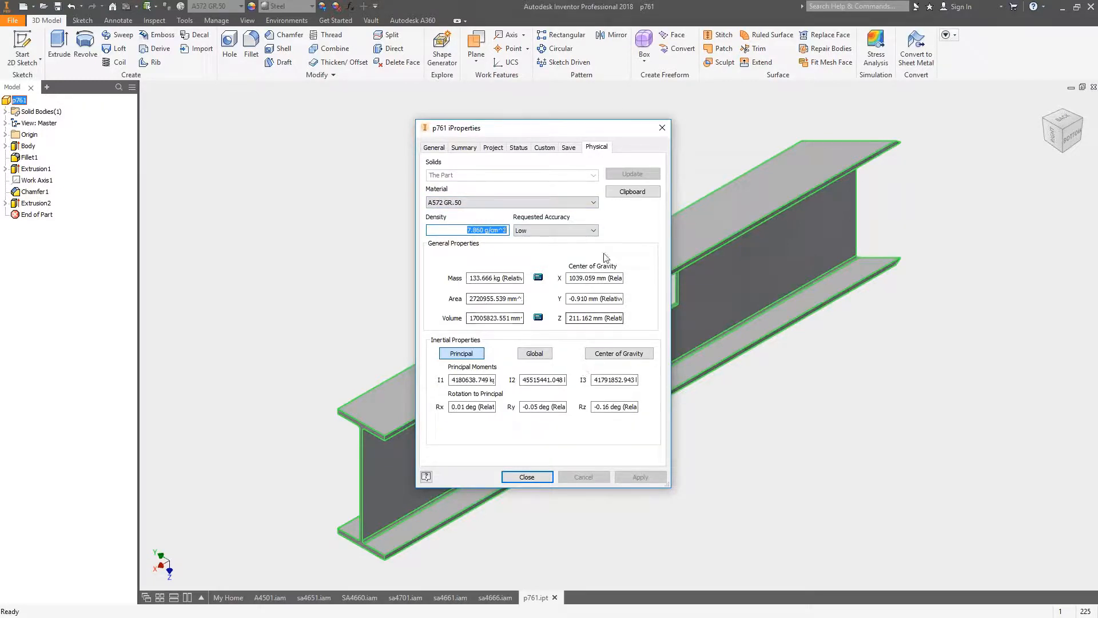
Show the inertial properties of p761 about its center of gravity, and return to the A4501 assembly.
click(618, 355)
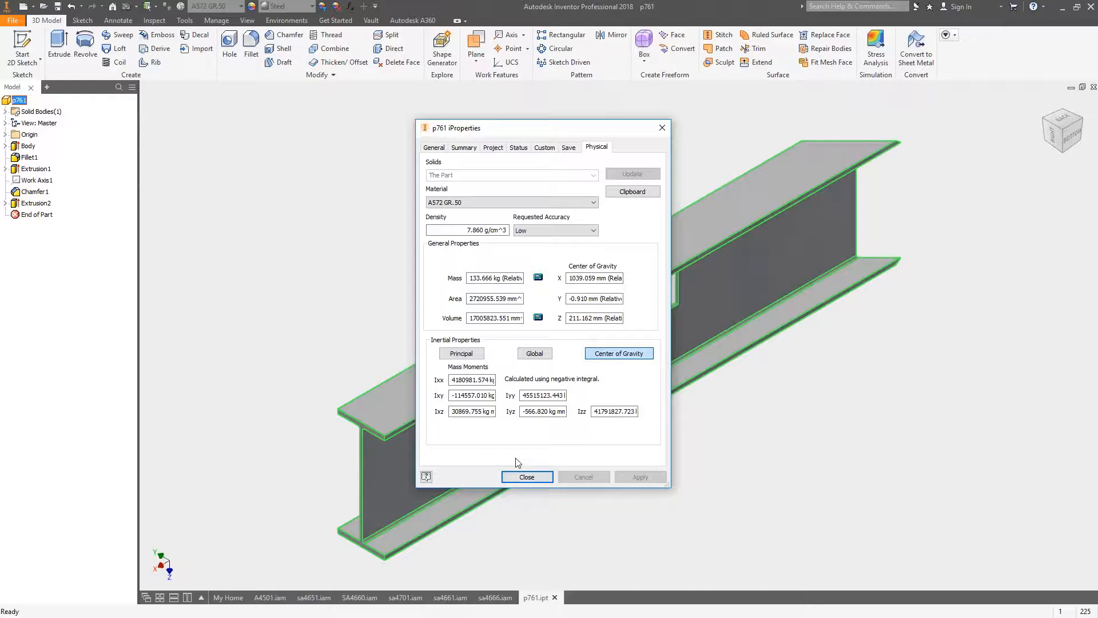
click(527, 477)
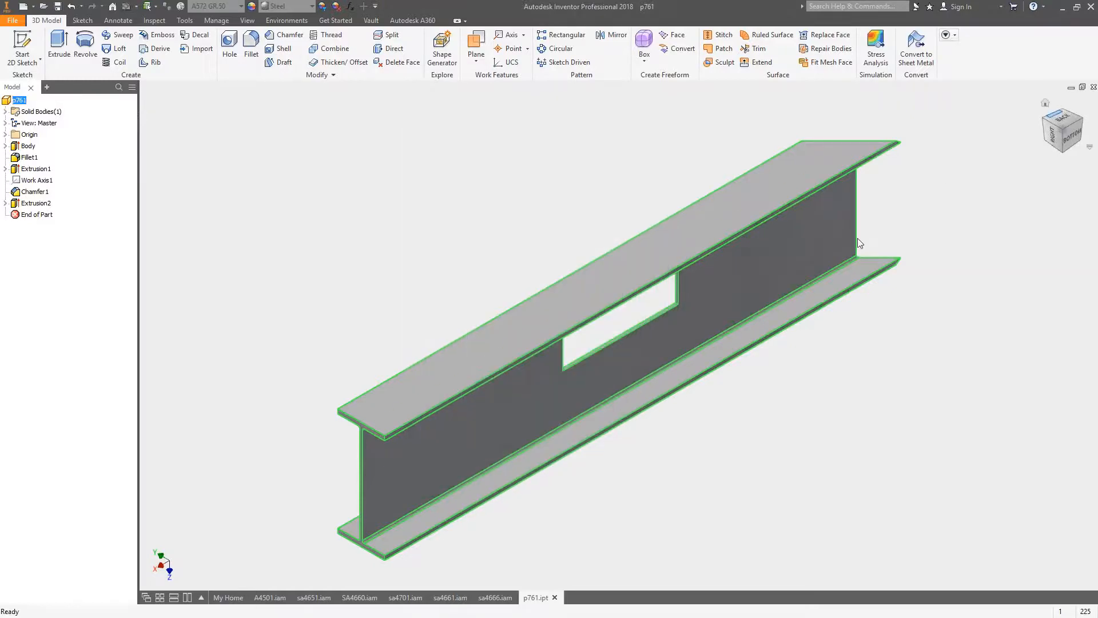
click(270, 597)
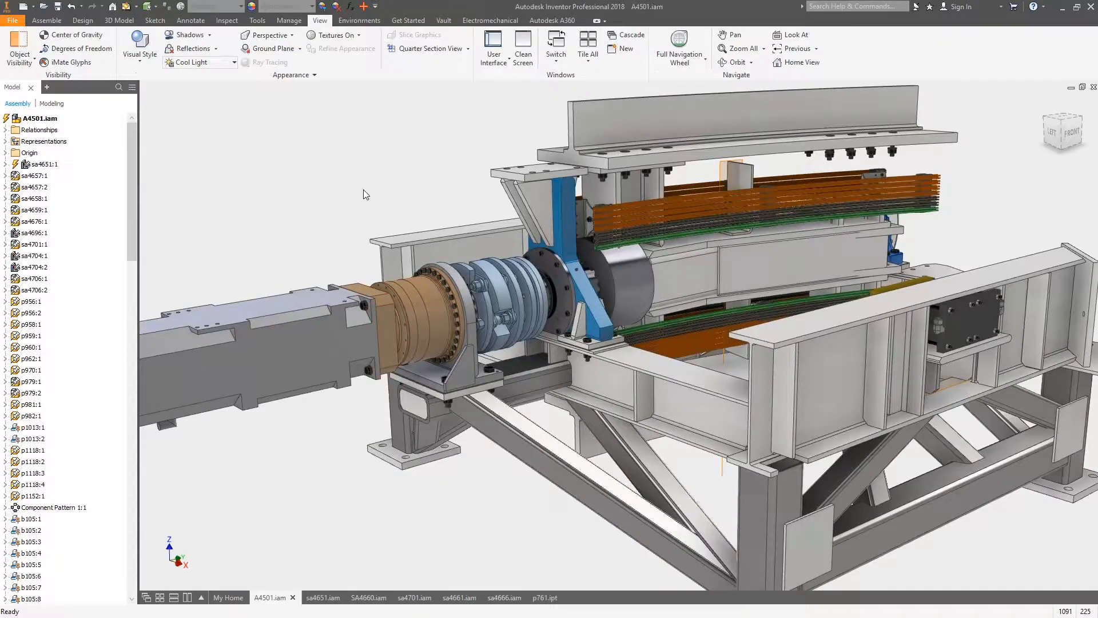
Update the A4501 assembly and open its physical properties in iProperties.
click(126, 6)
scroll(293, 148, down, 3)
middle_drag(293, 148, 272, 189)
right_click(39, 118)
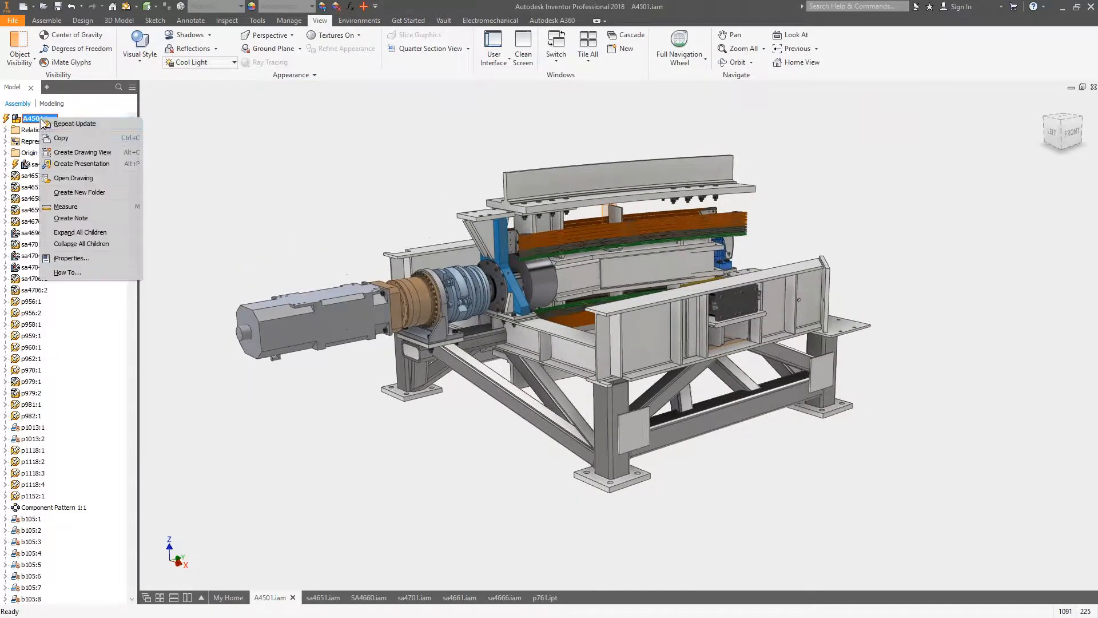
click(83, 259)
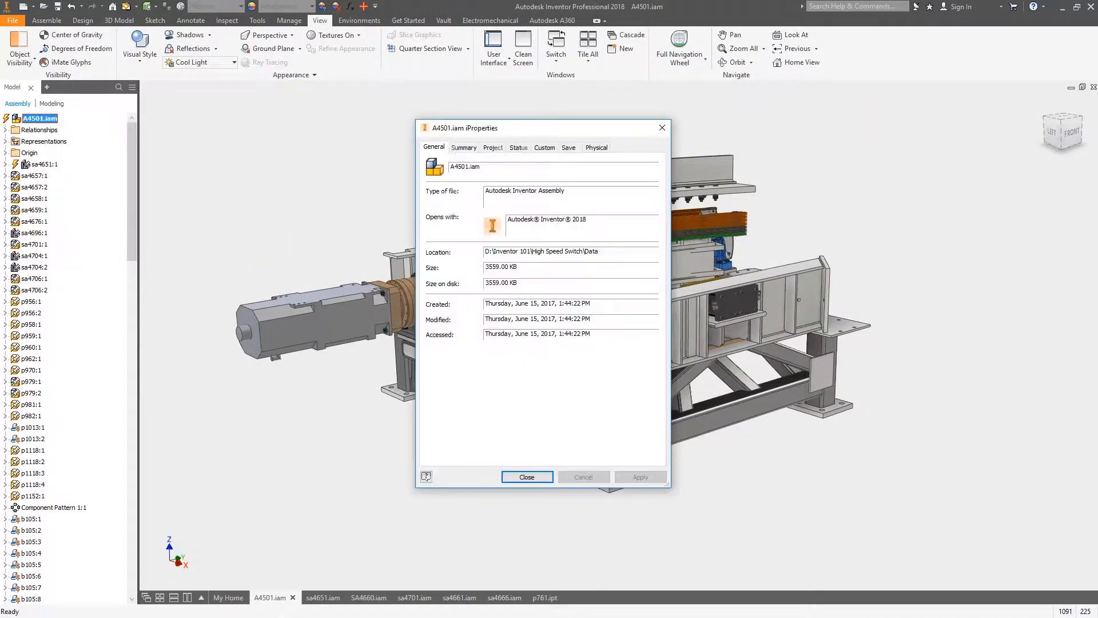
click(601, 148)
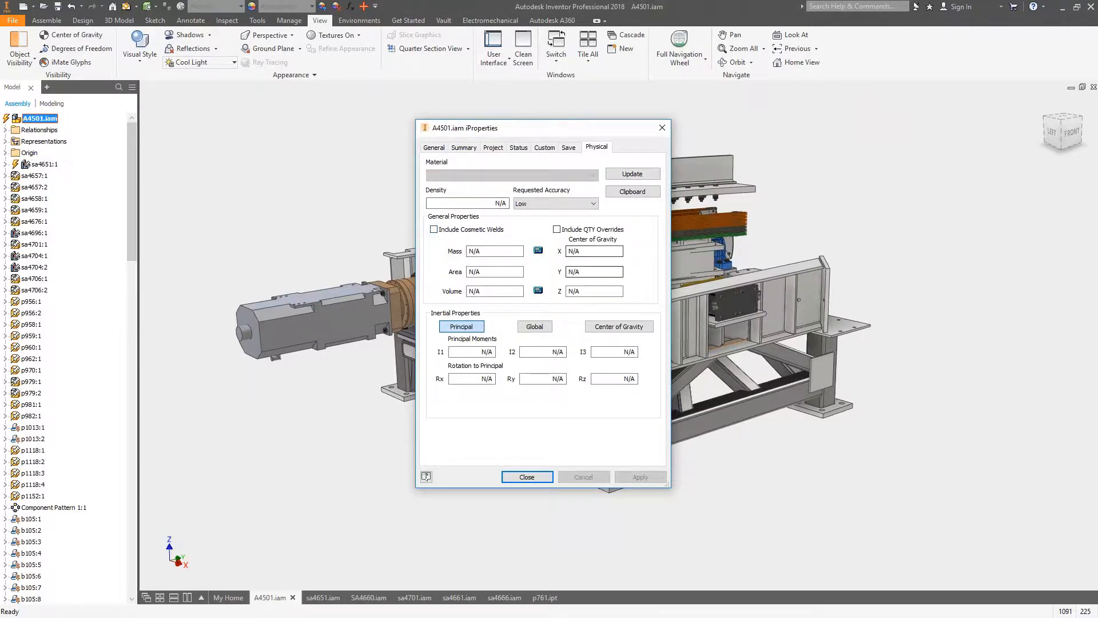
Include cosmetic welds in A4501's physical properties, update the values and examine the assembly's total mass.
click(434, 229)
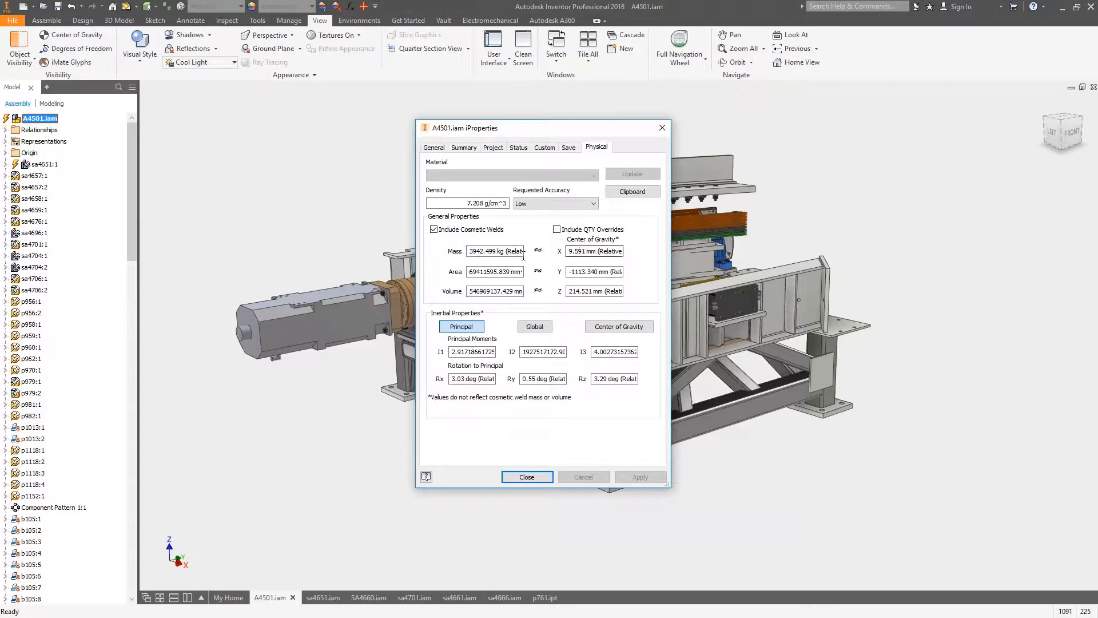
click(469, 256)
drag(569, 130, 398, 101)
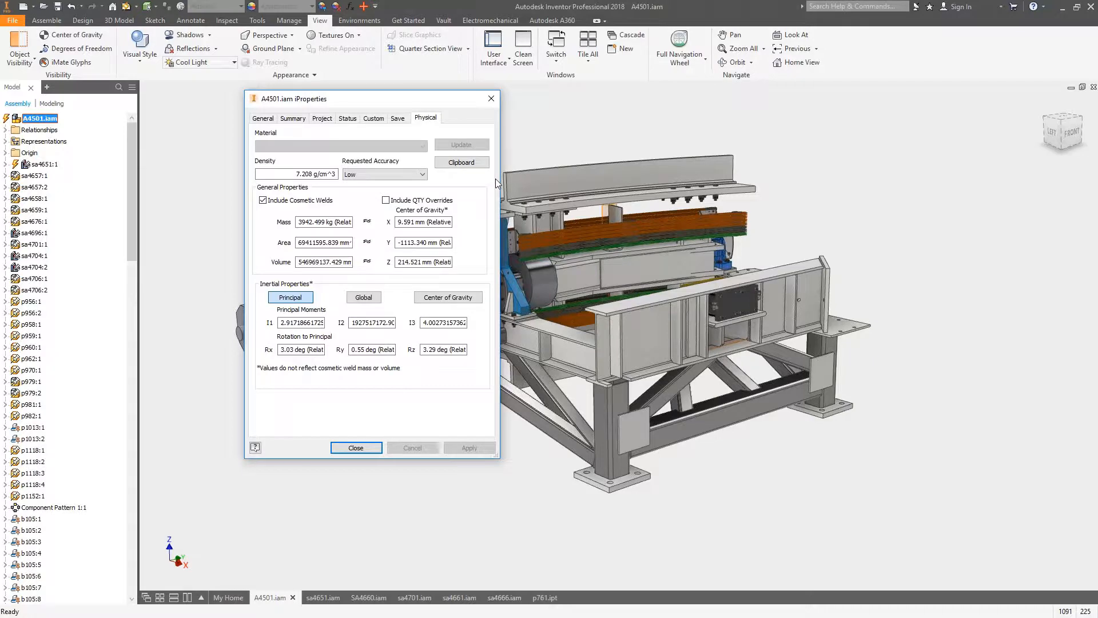
click(353, 450)
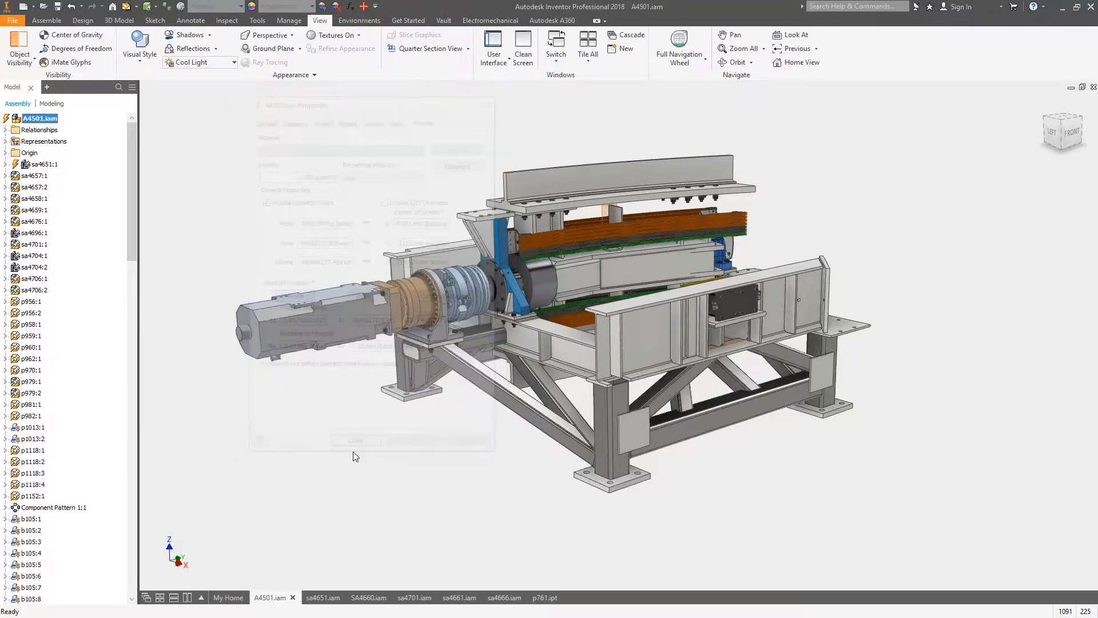
Create a new part from the metric Standard (mm).ipt template.
click(23, 7)
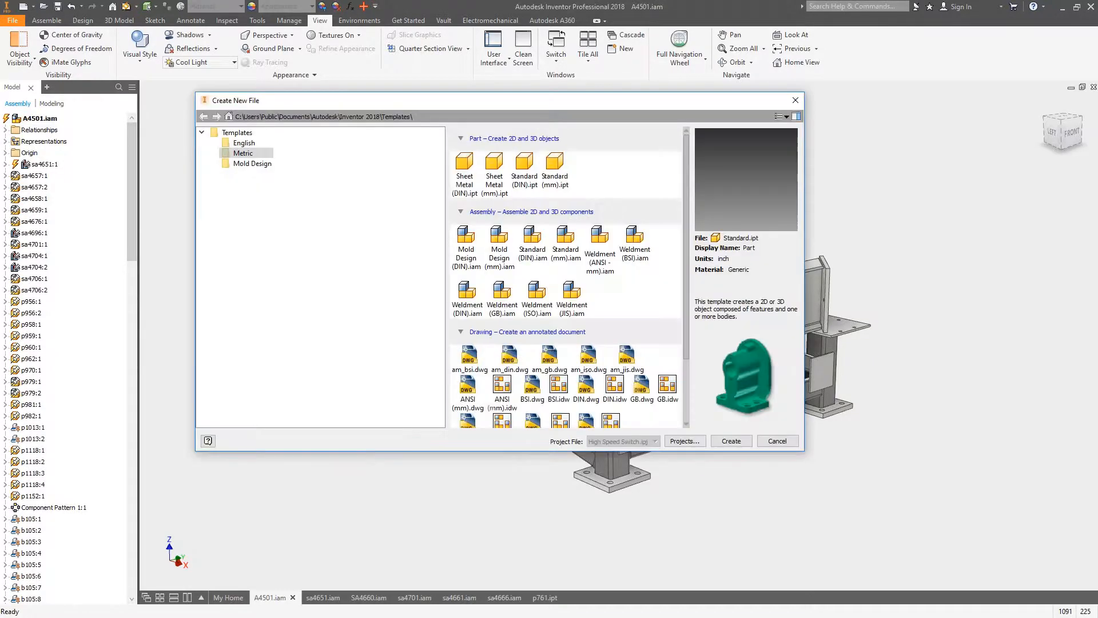
click(554, 163)
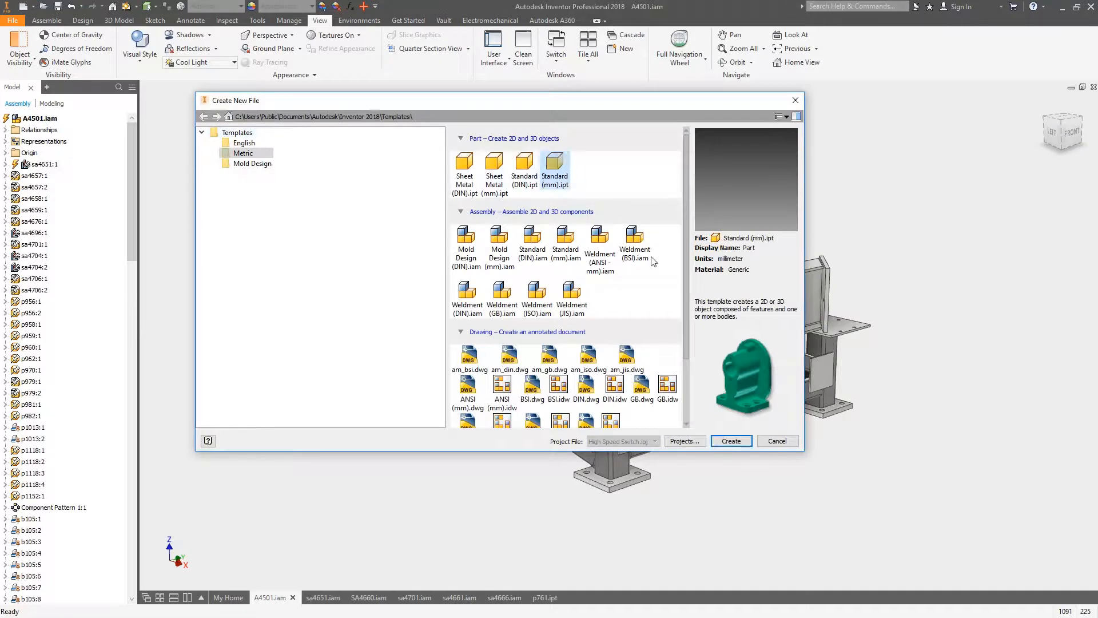
click(741, 443)
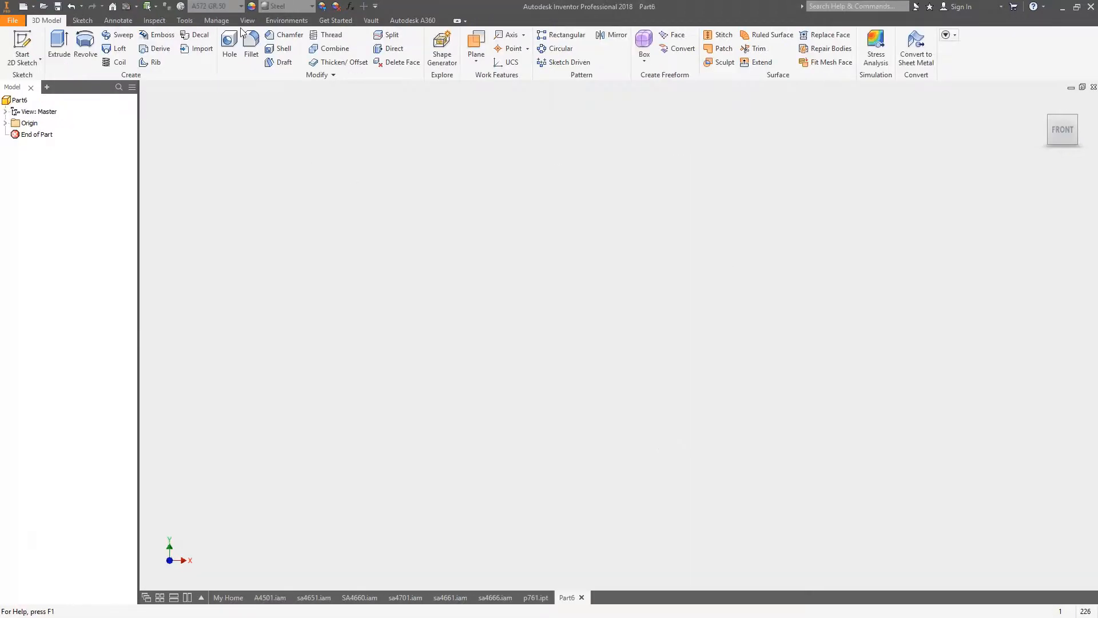
Examine the material choices and the updated physical properties of the empty part with its default Generic material.
click(240, 5)
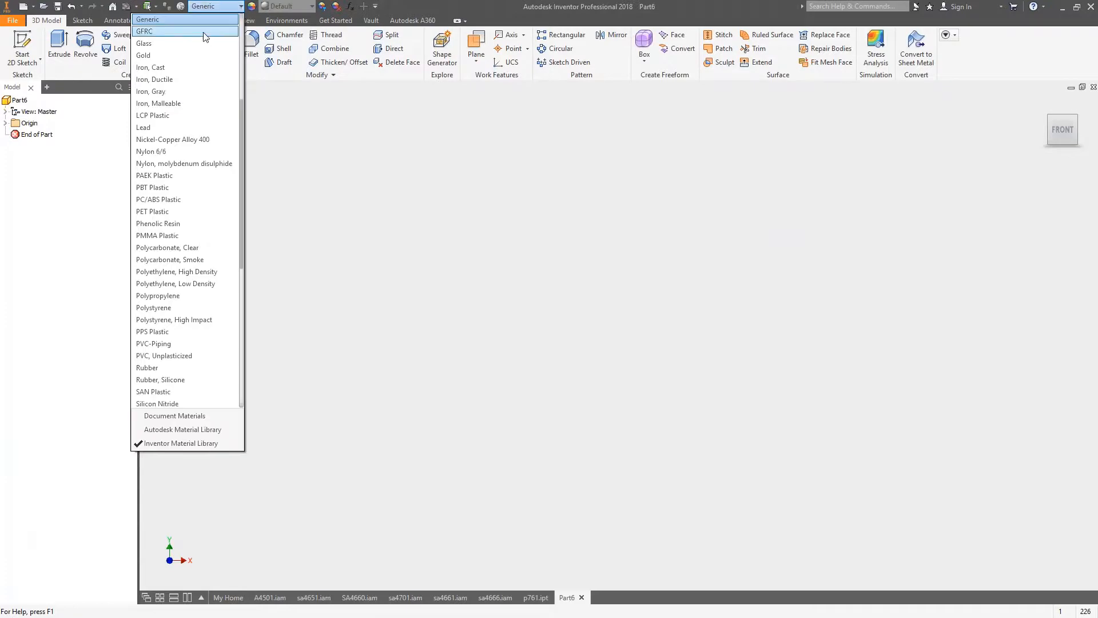
click(482, 218)
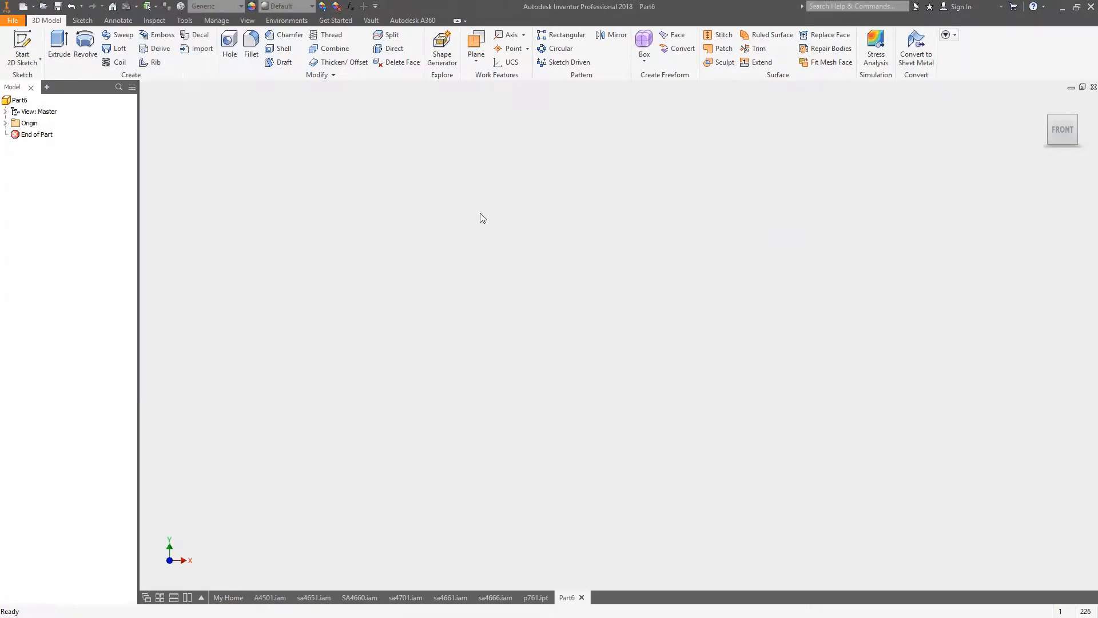
right_click(19, 100)
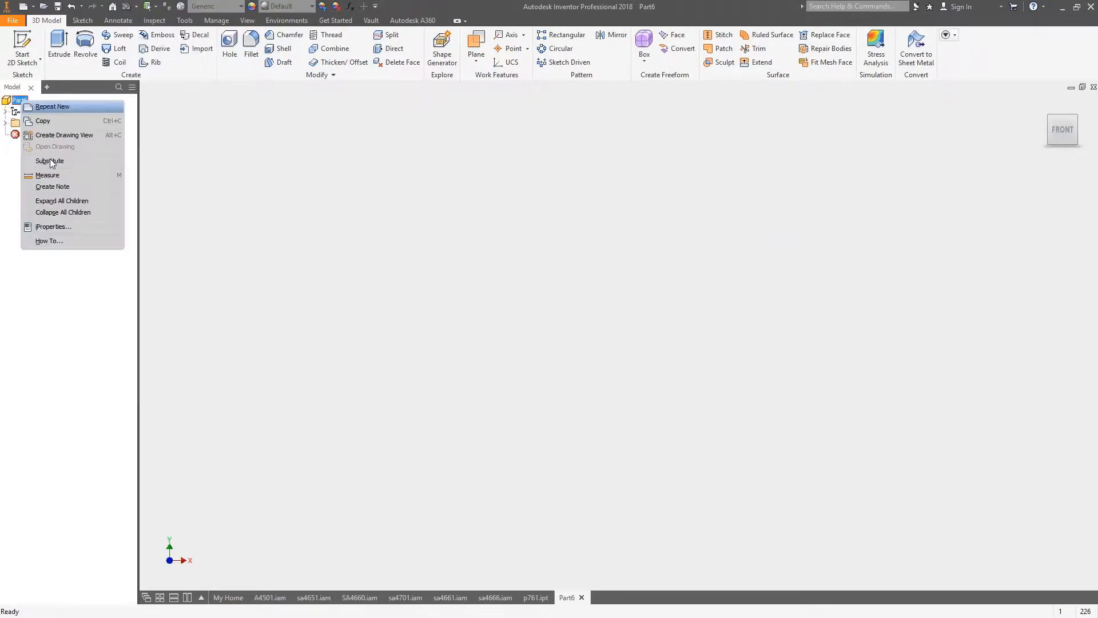
click(60, 226)
click(426, 118)
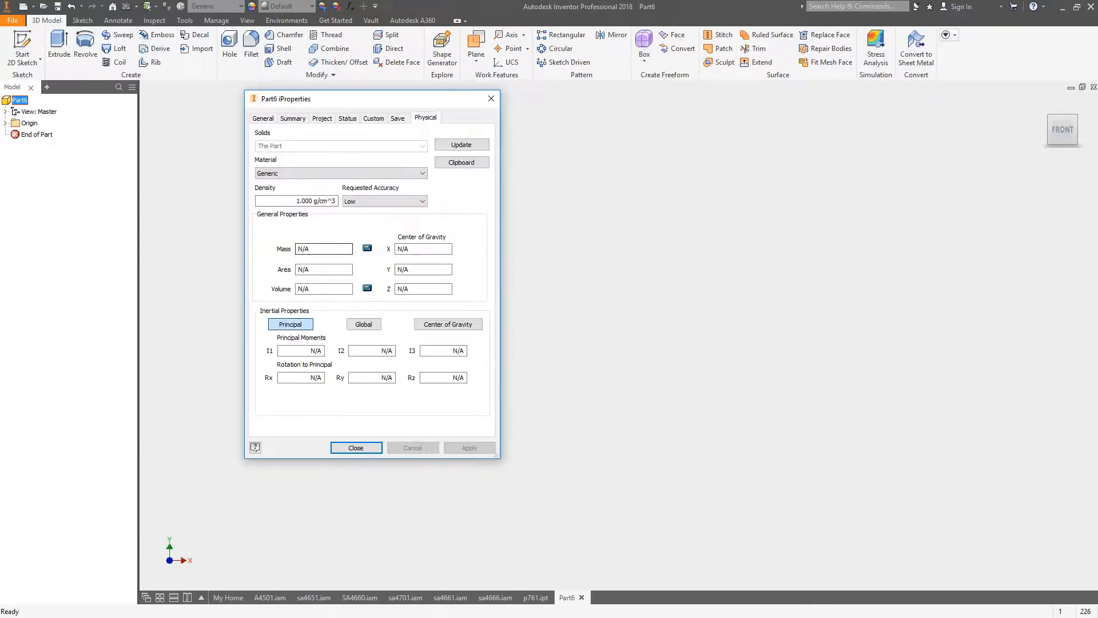
click(457, 145)
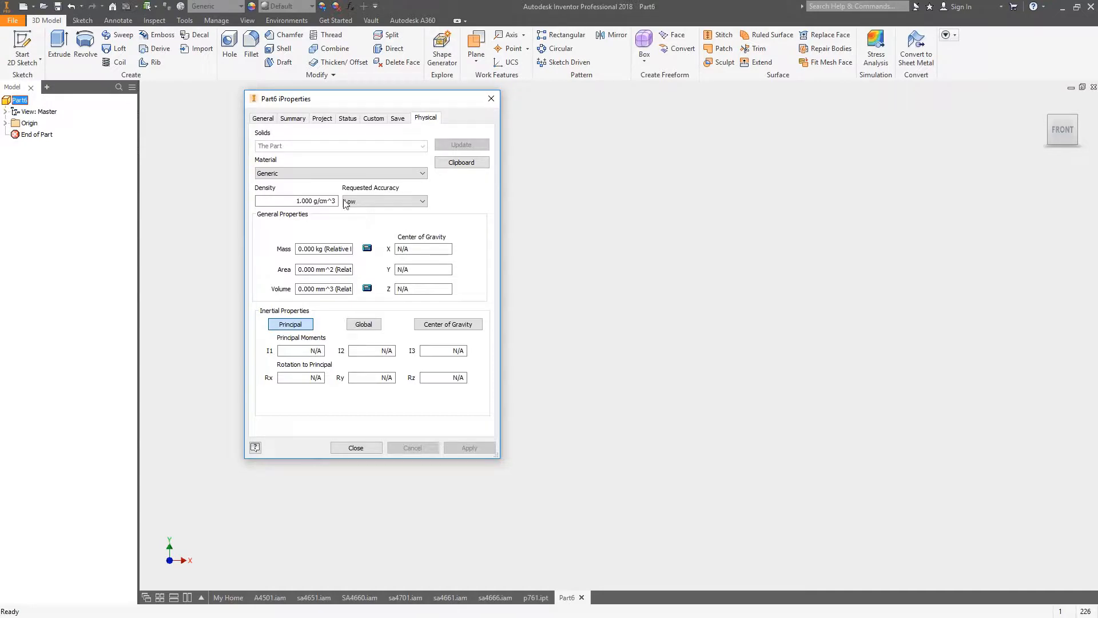
click(349, 443)
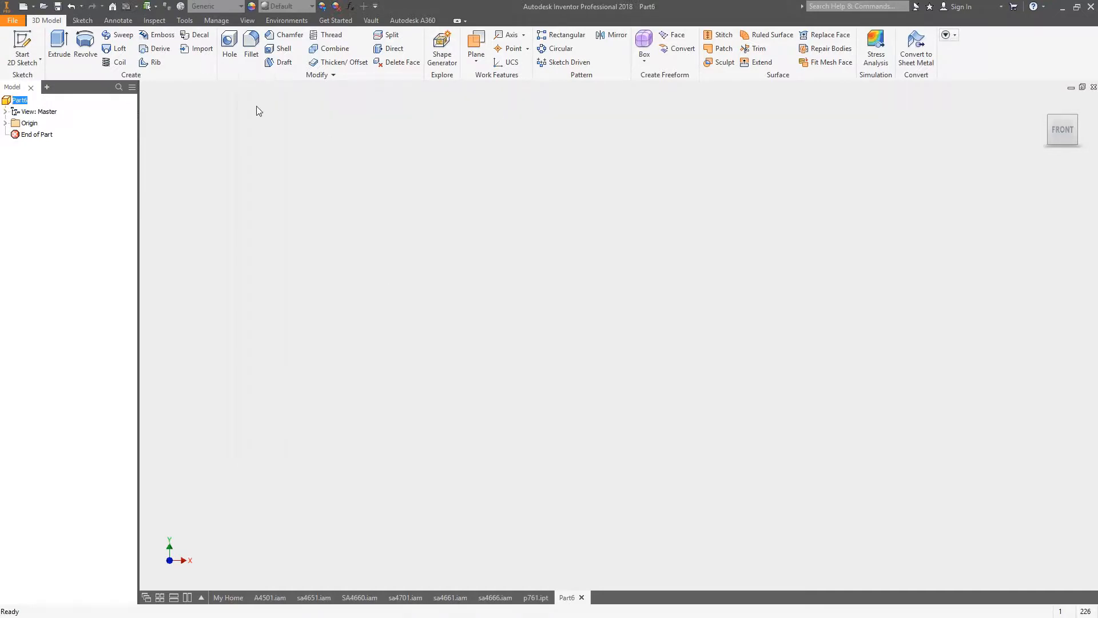
Assign the Steel material from the Inventor Material Library to the new part.
click(240, 6)
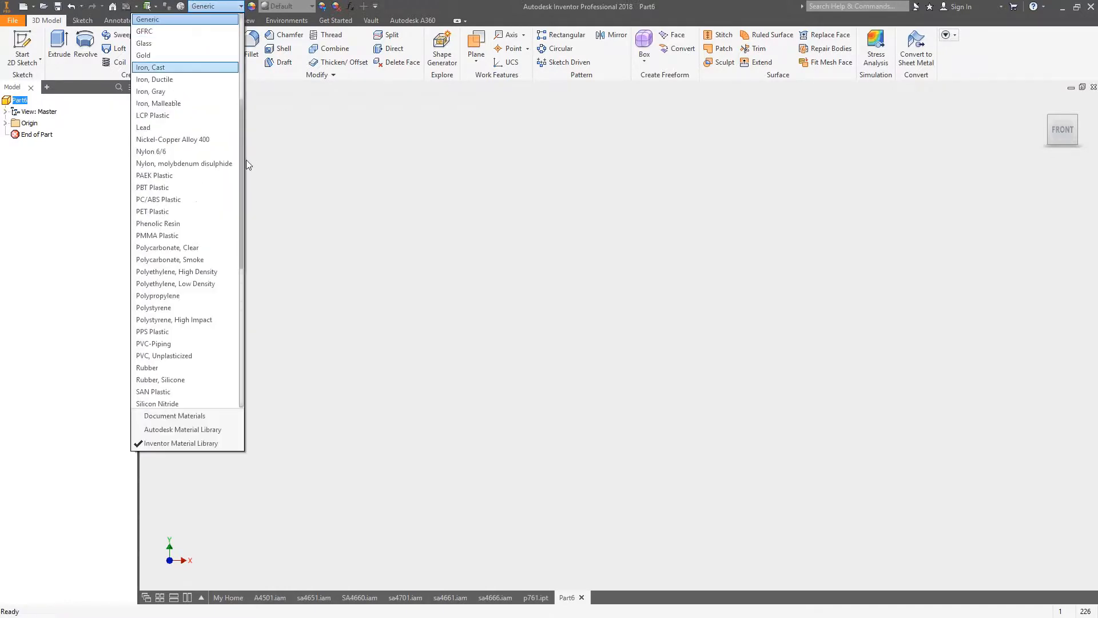
drag(243, 160, 250, 329)
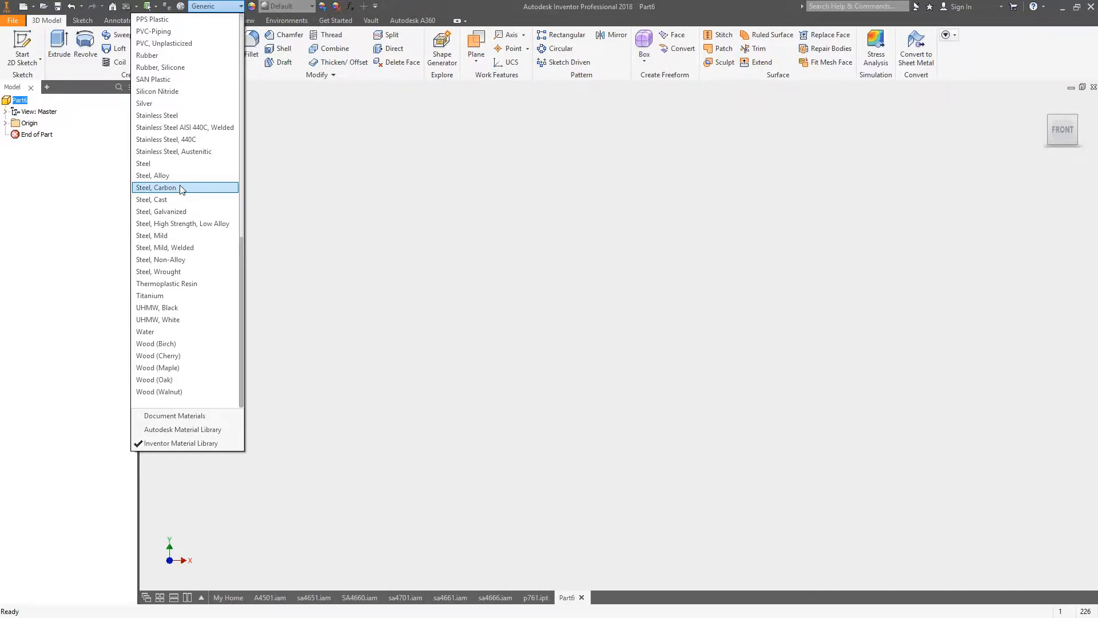
click(150, 164)
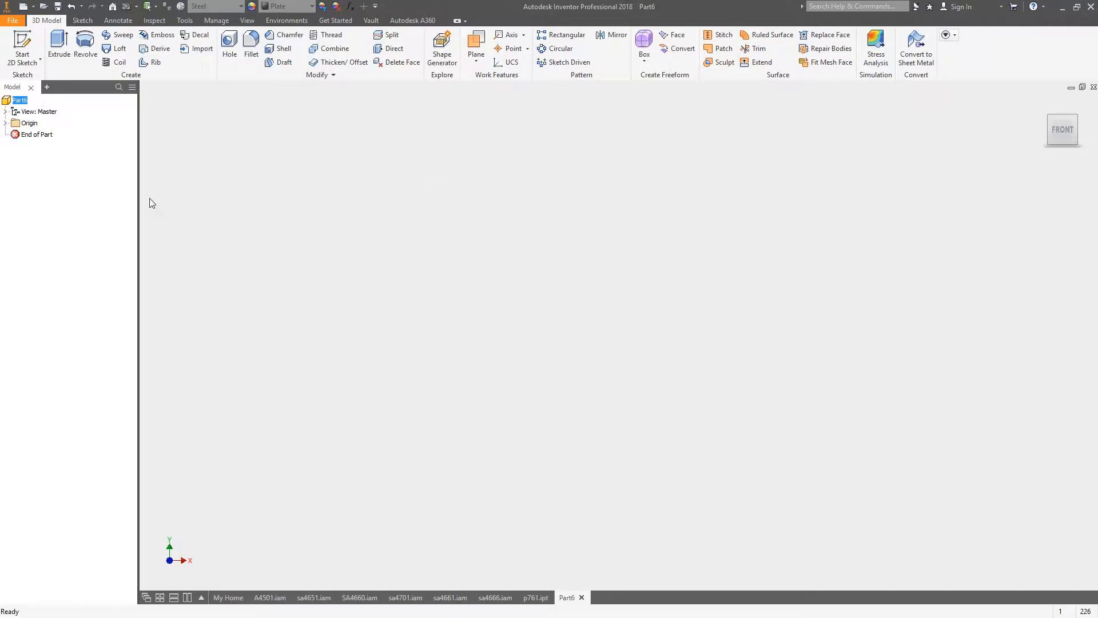
Start a sketch on the XY plane and draw a wide two-point rectangle enclosing the origin.
click(6, 123)
click(41, 135)
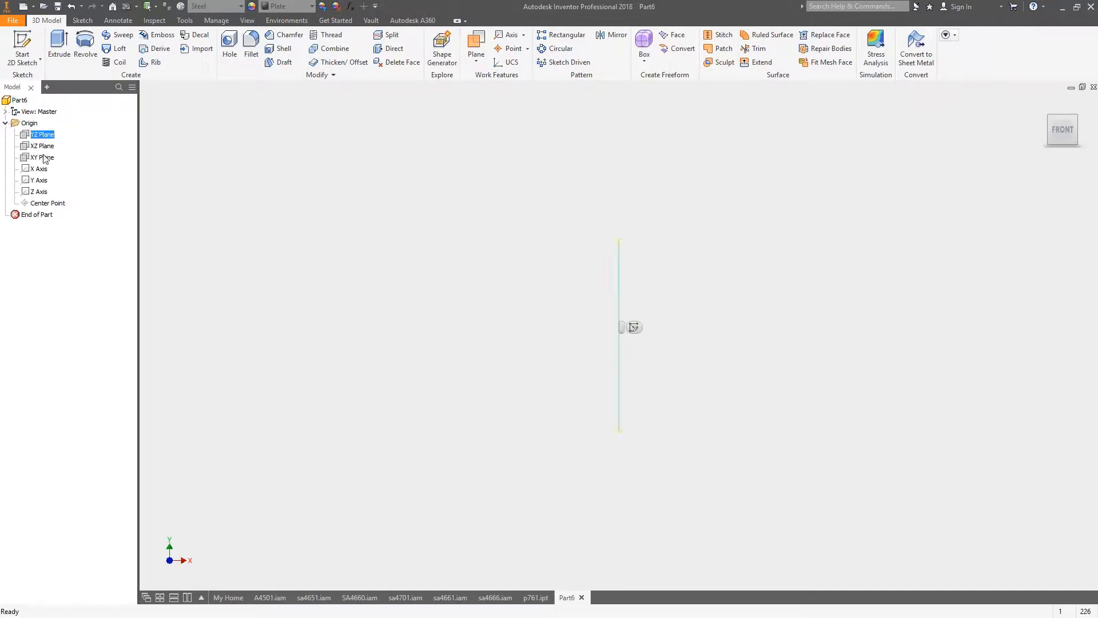
click(42, 157)
click(634, 327)
click(145, 43)
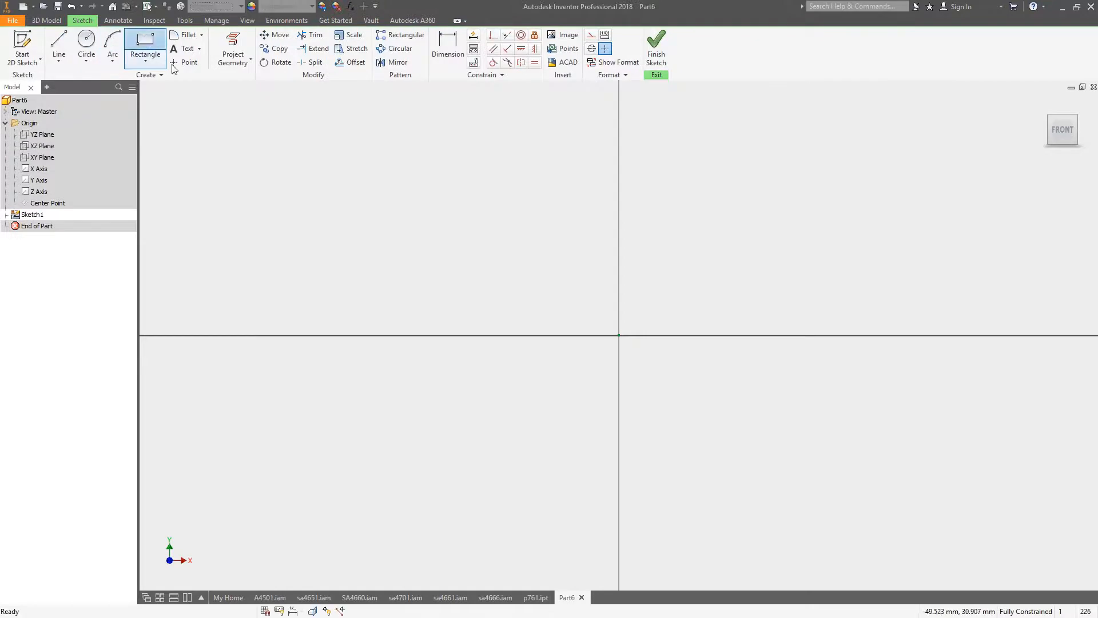
click(302, 187)
click(972, 480)
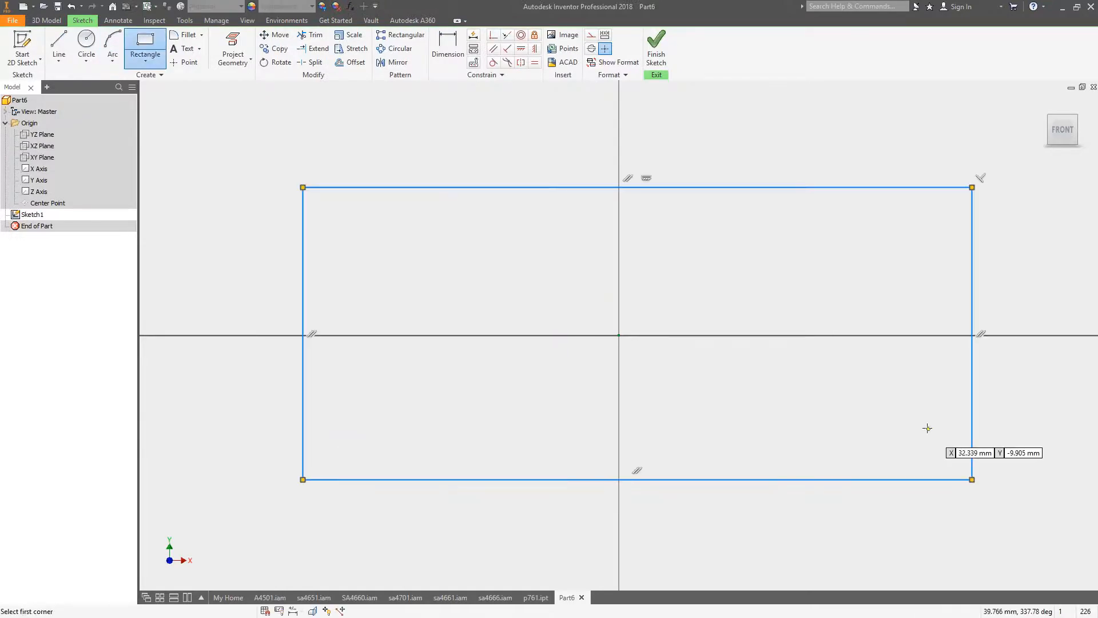
Extrude the rectangle 10 mm into a solid block.
key(Escape)
key(e)
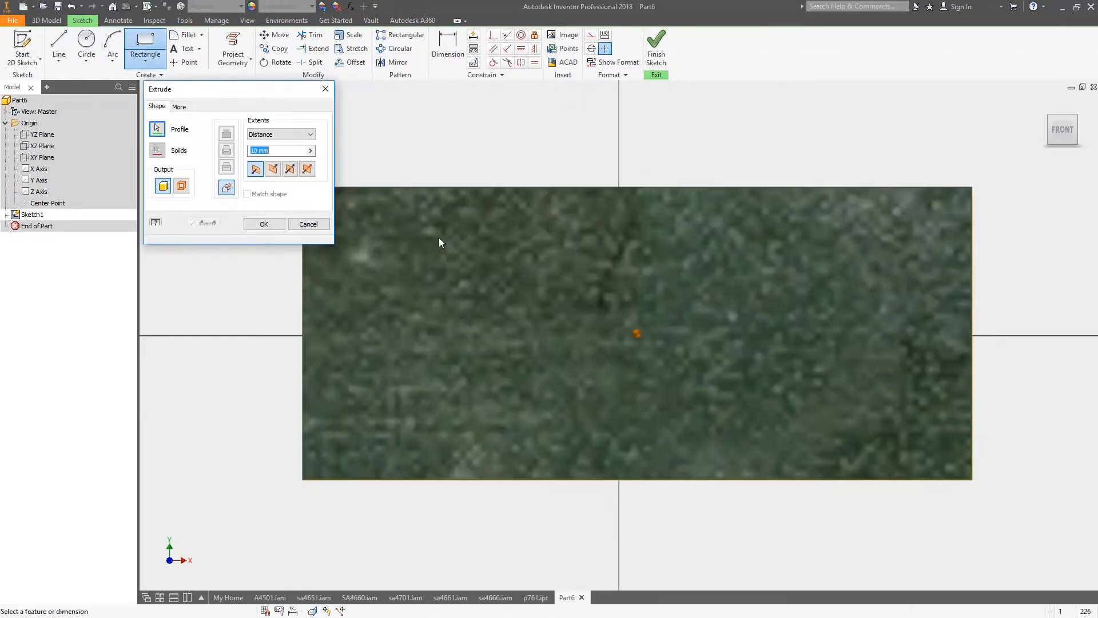
click(256, 226)
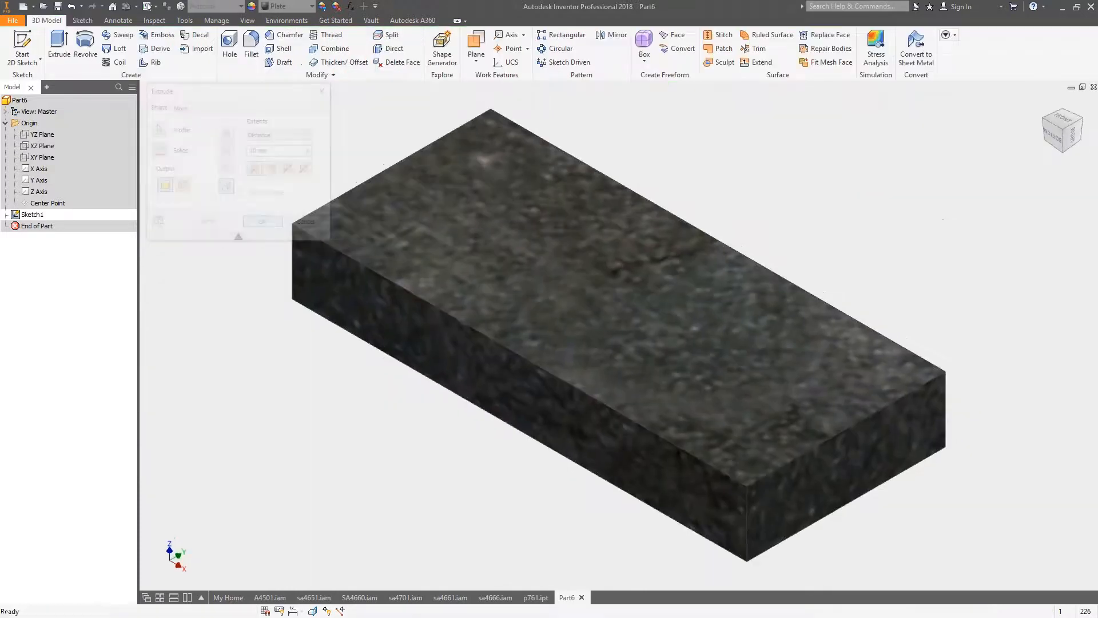
Open the block's iProperties and update its physical properties to examine mass, area and volume with the Steel material.
right_click(34, 112)
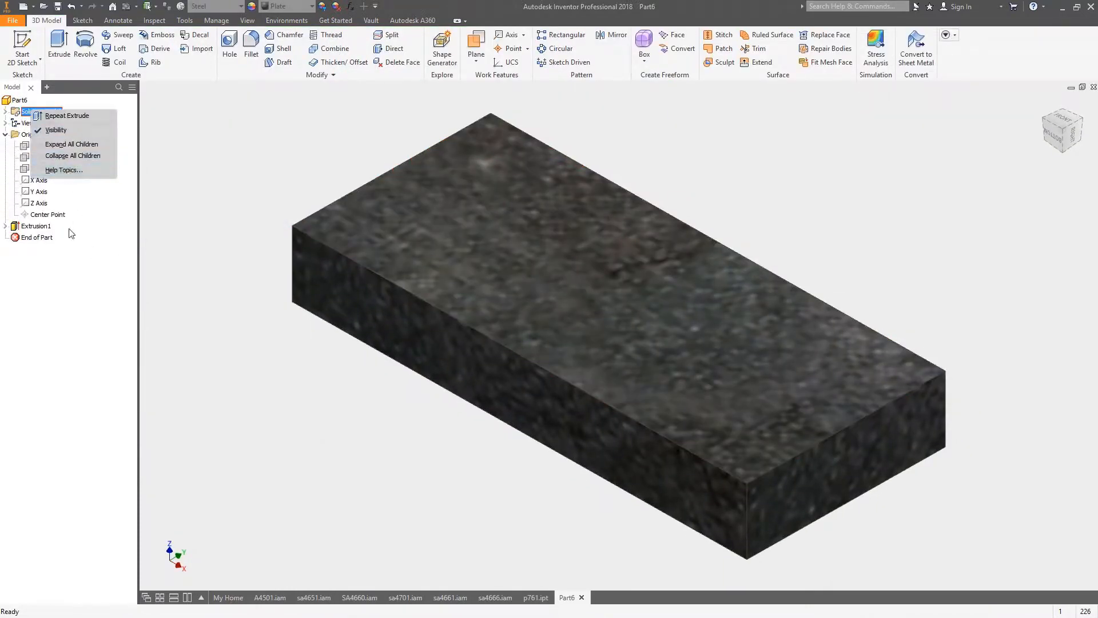
right_click(19, 100)
click(43, 221)
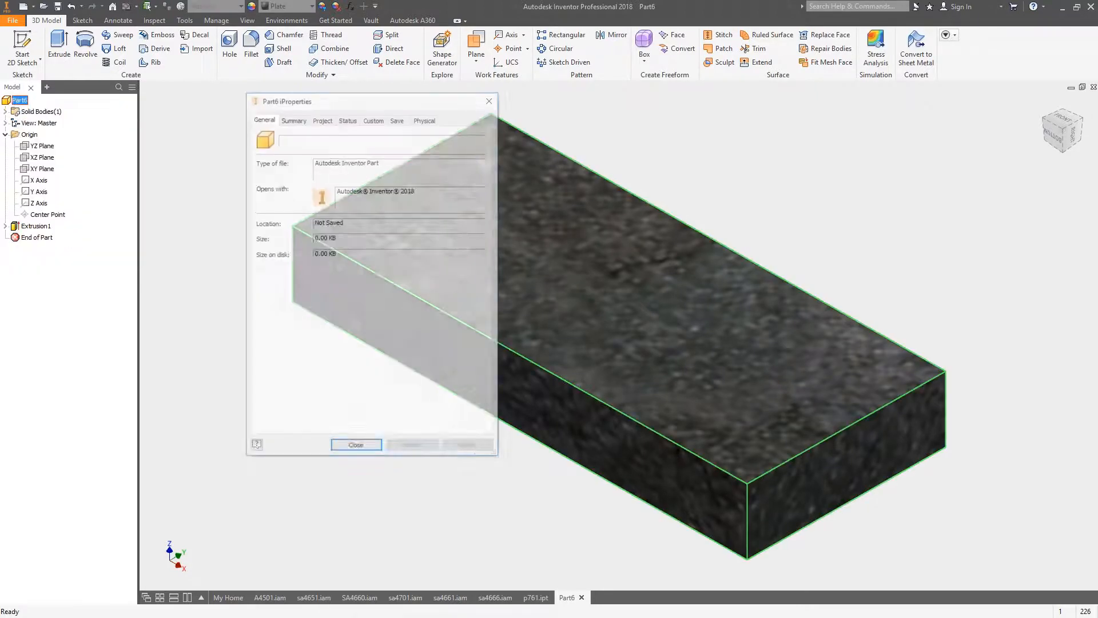
click(425, 119)
click(476, 147)
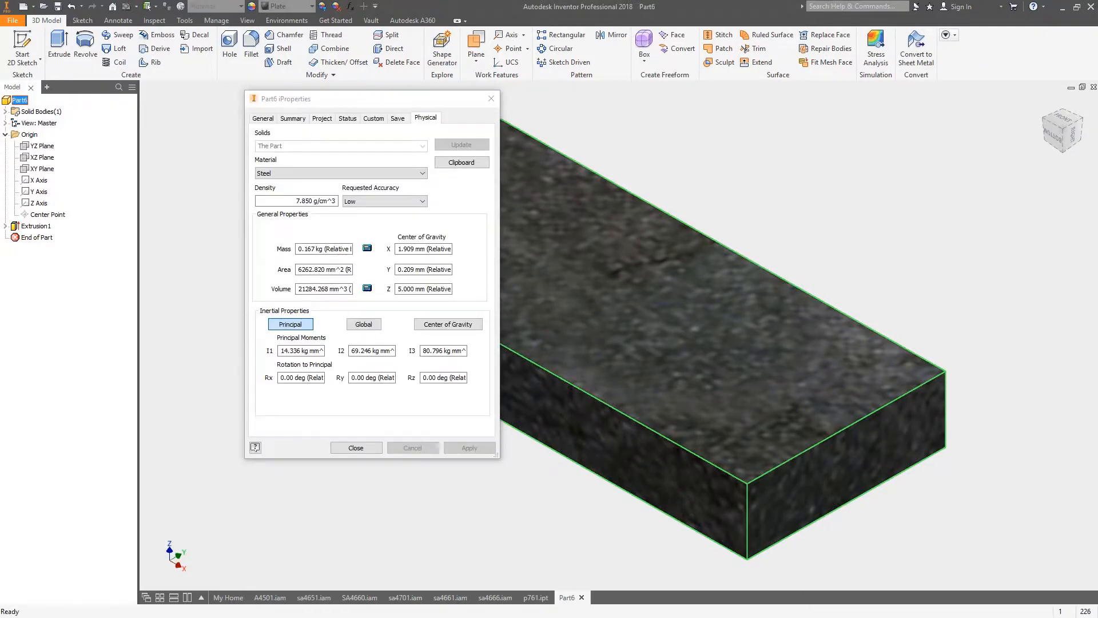
Bring the Windows System window into view, examine the computer's processor and memory specifications, and return to Inventor.
drag(0, 156, 638, 139)
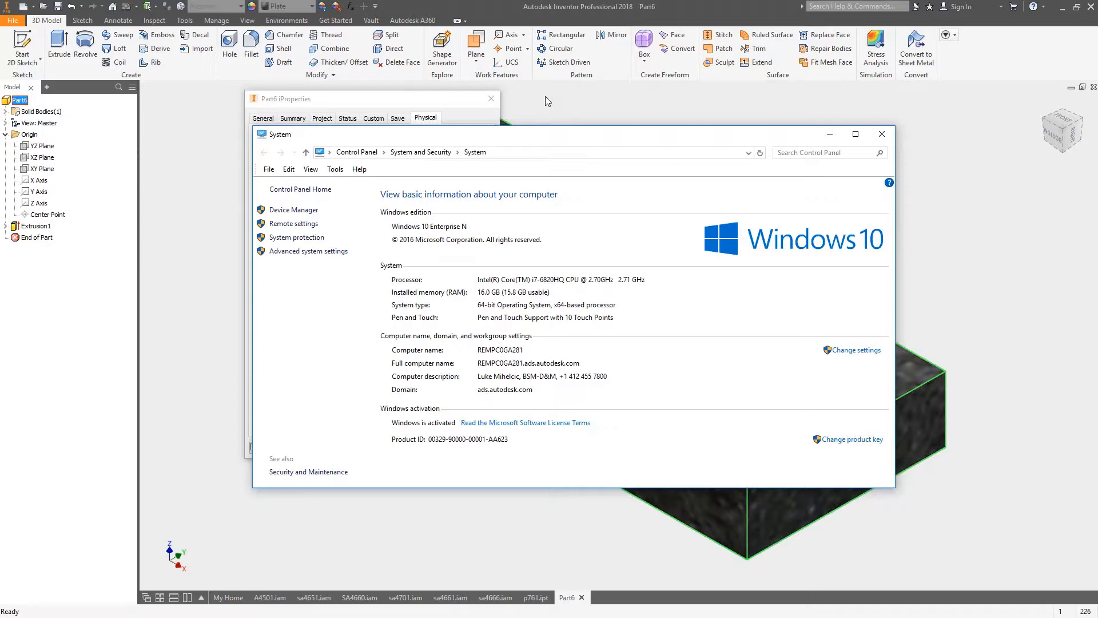
click(268, 598)
click(266, 600)
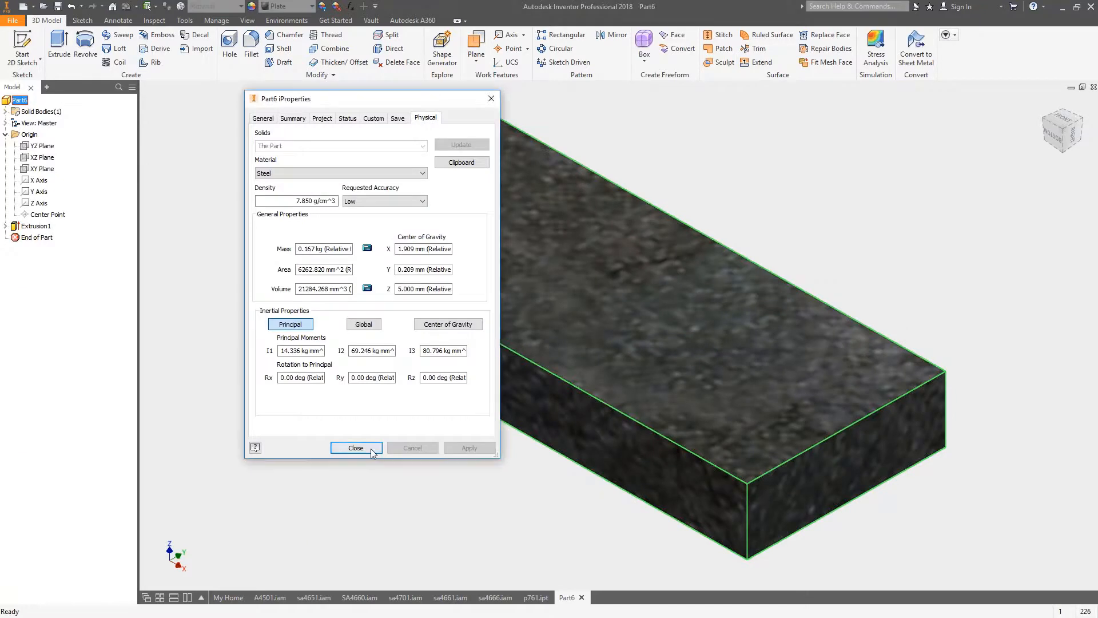
Close the block's iProperties and return to the A4501 assembly to view it from another angle.
click(366, 448)
click(273, 597)
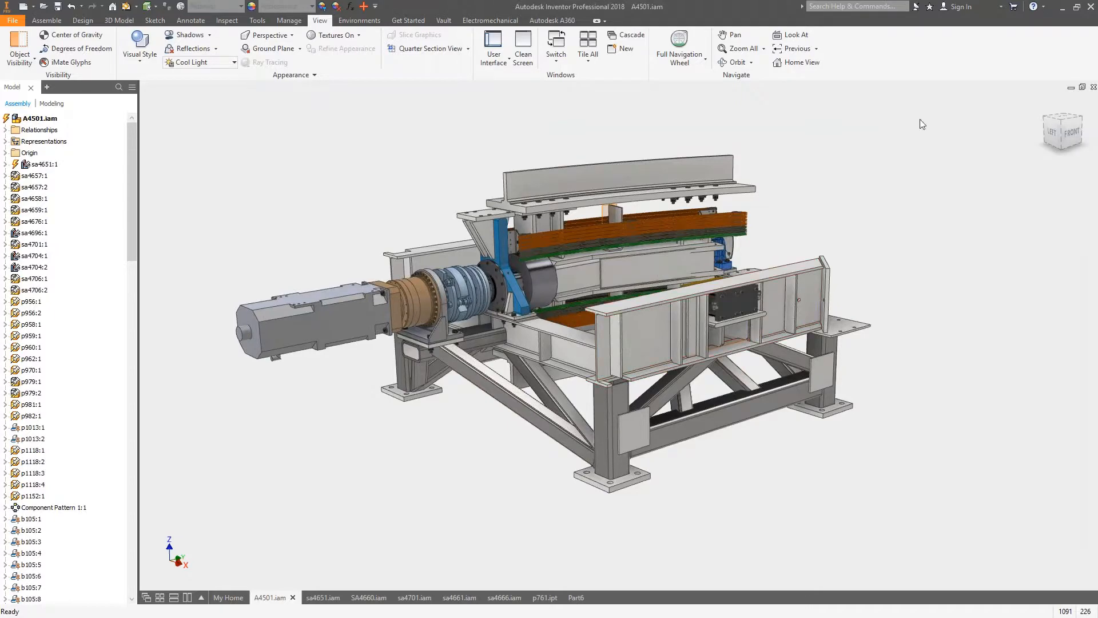
shift+middle_drag(819, 176, 716, 229)
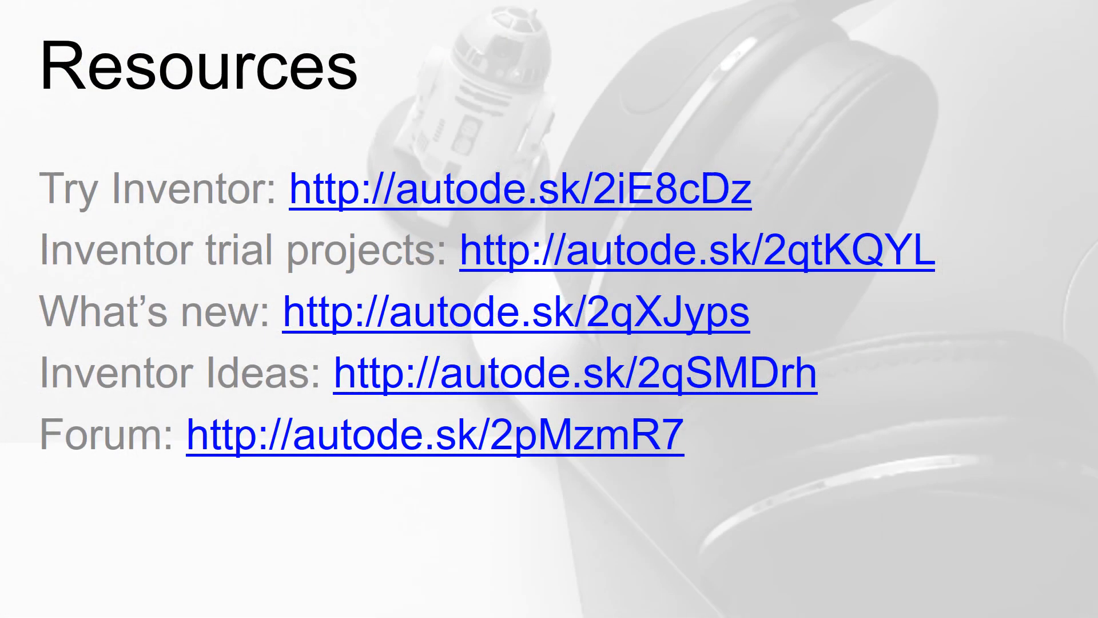
click(746, 493)
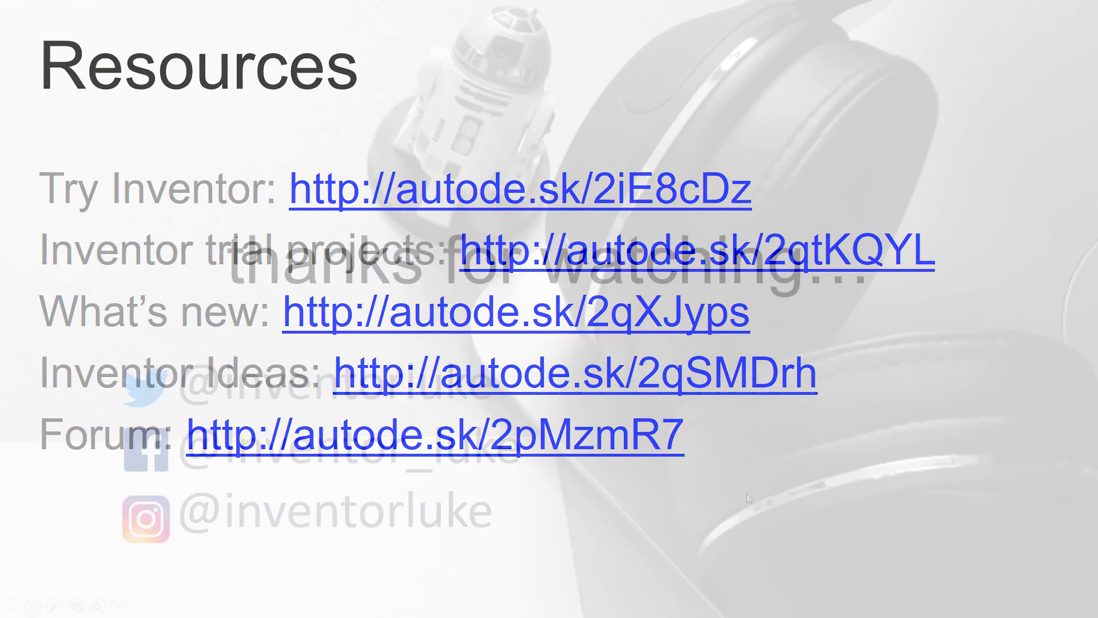